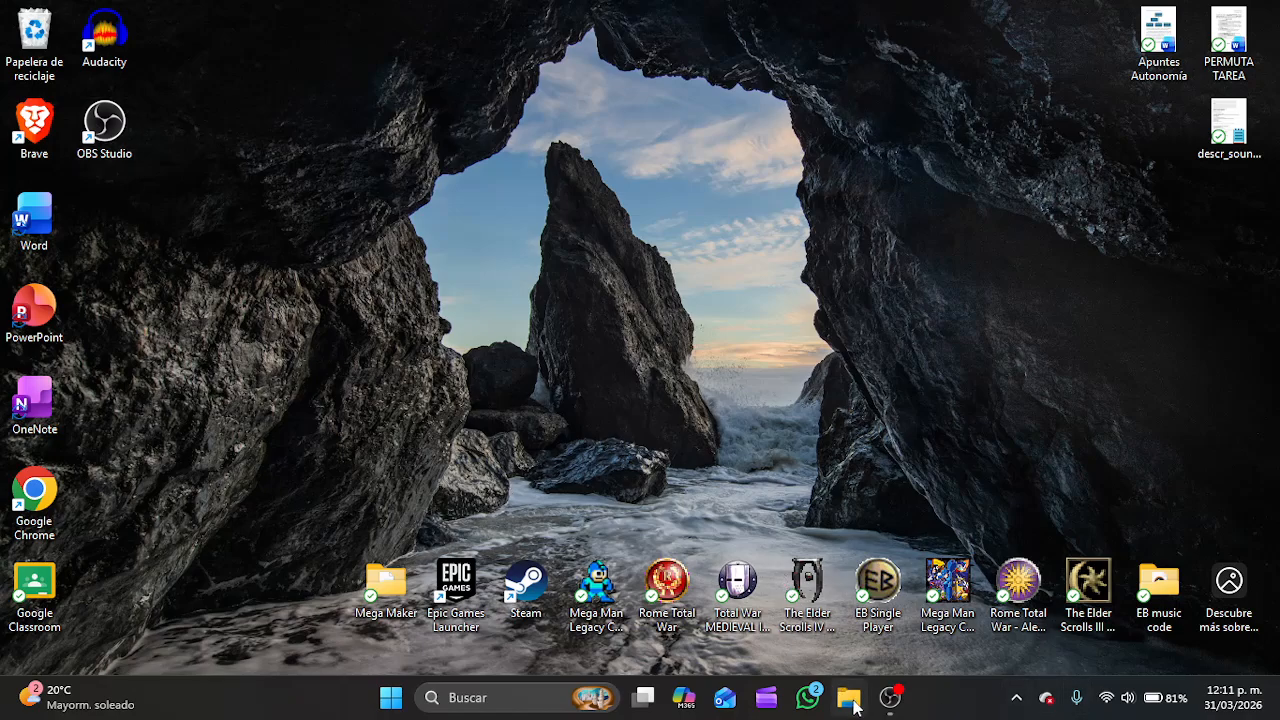
Open File Explorer and go to the EB\Data folder inside the Rome Total War Gold installation.
{"action": "key", "text": "super+e"}
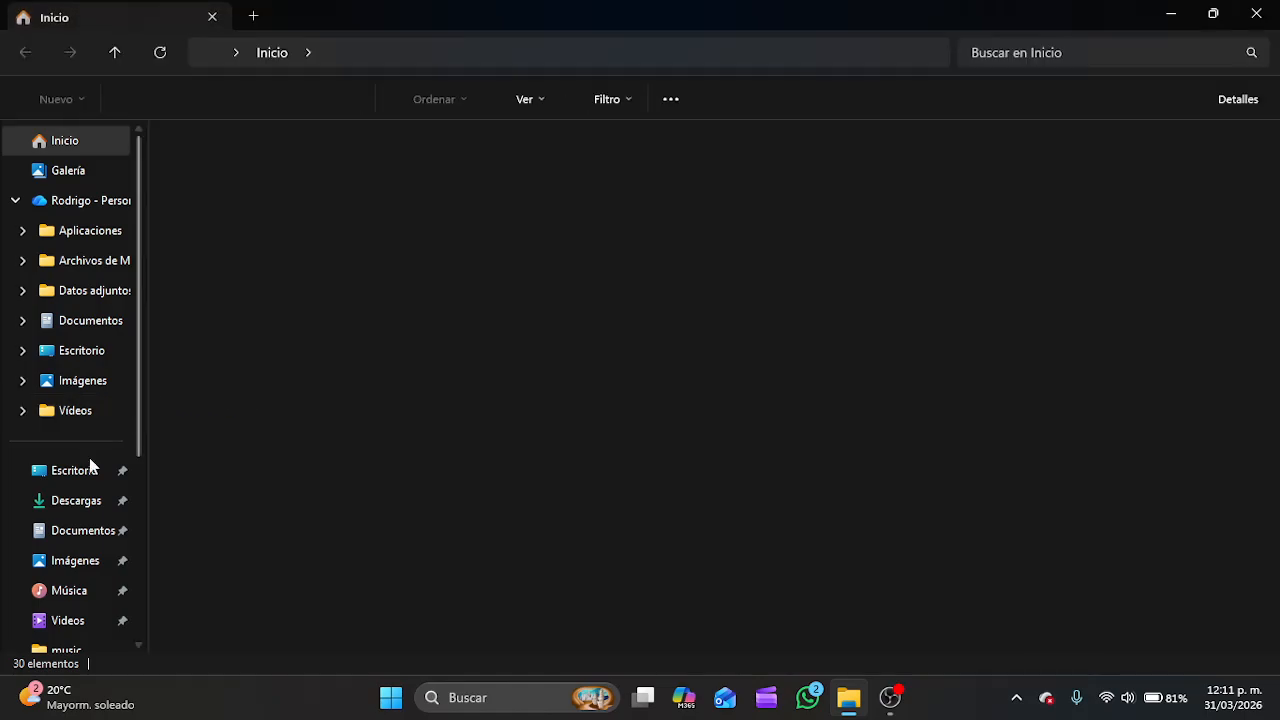
{"action": "scroll", "coordinate": [90, 460], "scroll_direction": "down", "scroll_amount": 3}
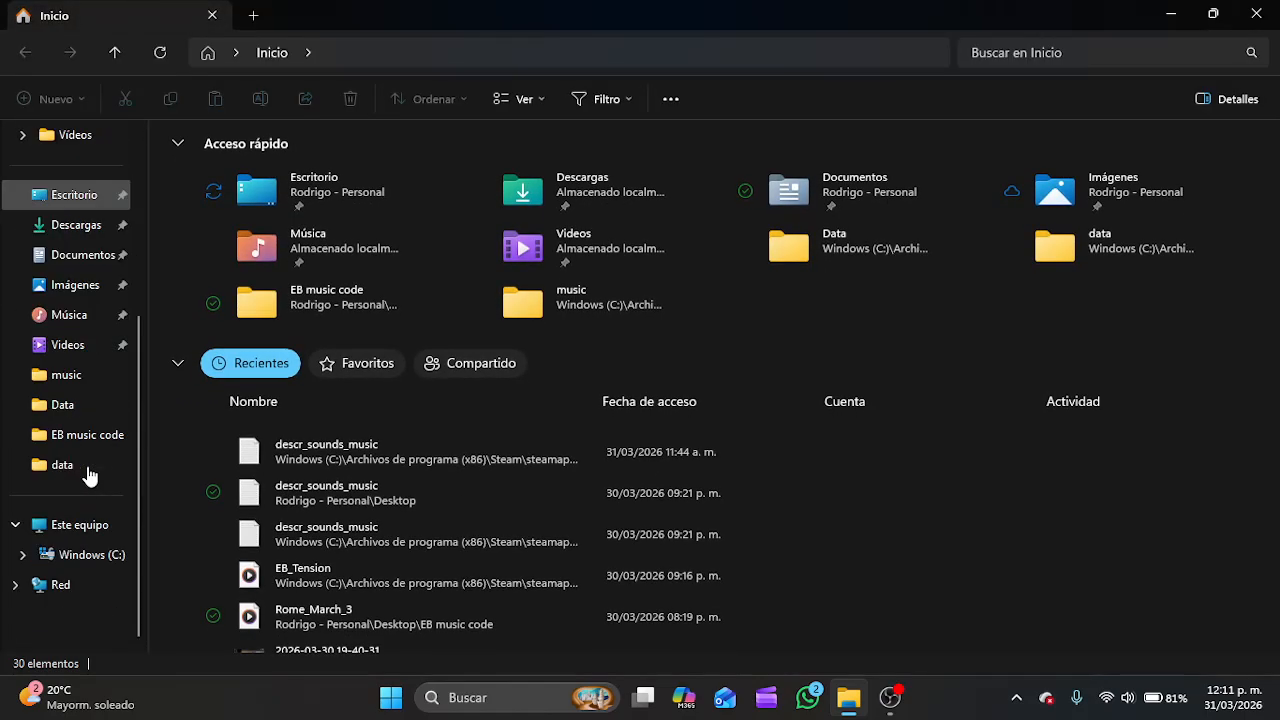
{"action": "left_click", "coordinate": [89, 411]}
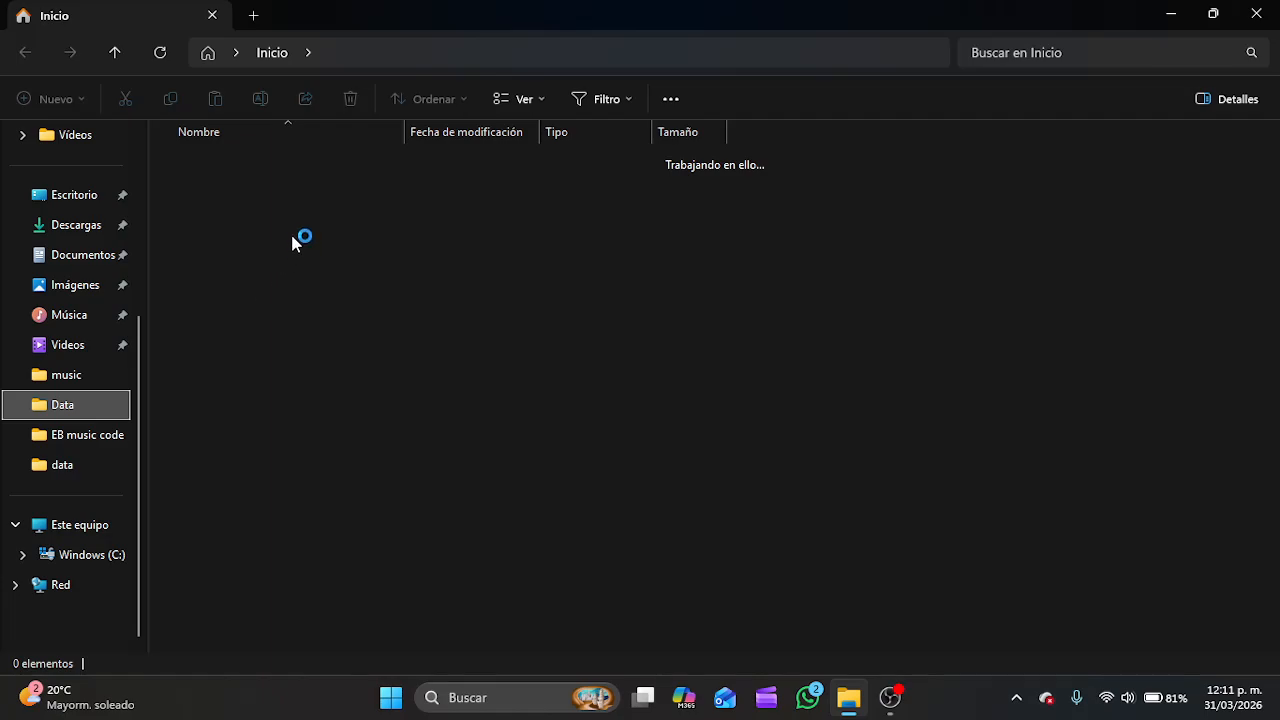
{"action": "left_click", "coordinate": [490, 53]}
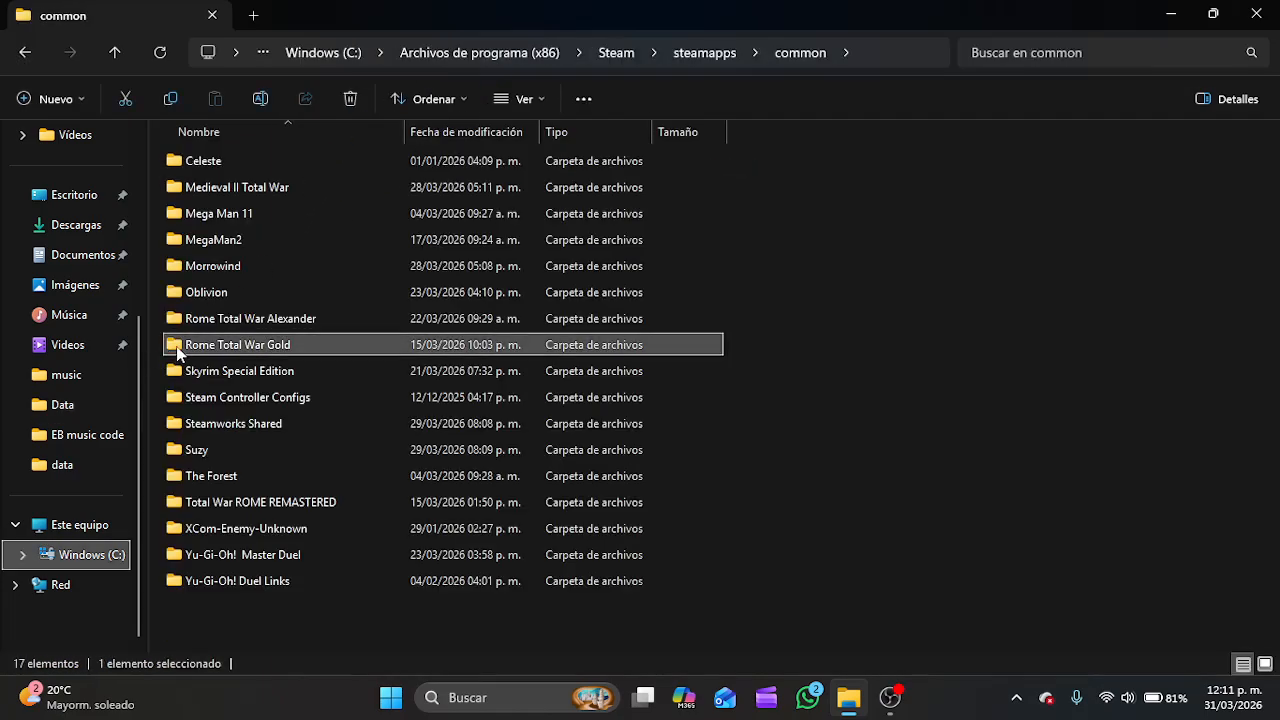
{"action": "double_click", "coordinate": [245, 344]}
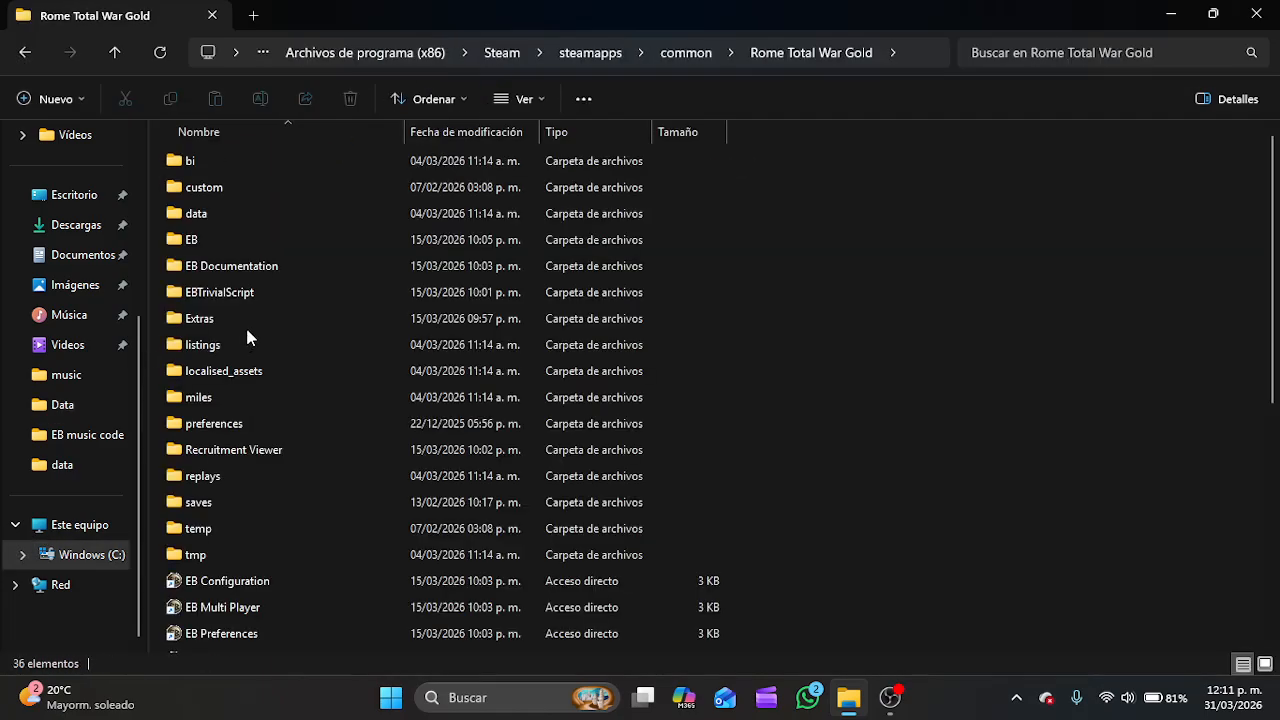
{"action": "left_click", "coordinate": [248, 245]}
{"action": "double_click", "coordinate": [248, 245]}
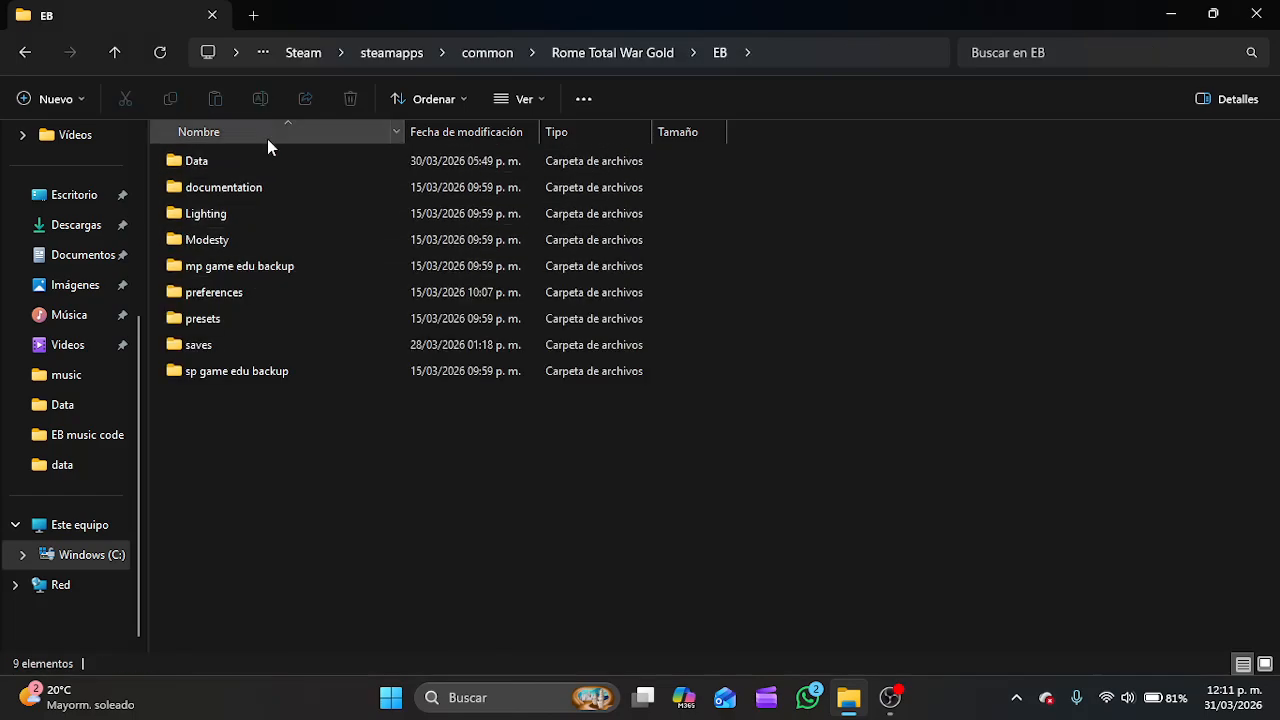
{"action": "double_click", "coordinate": [263, 170]}
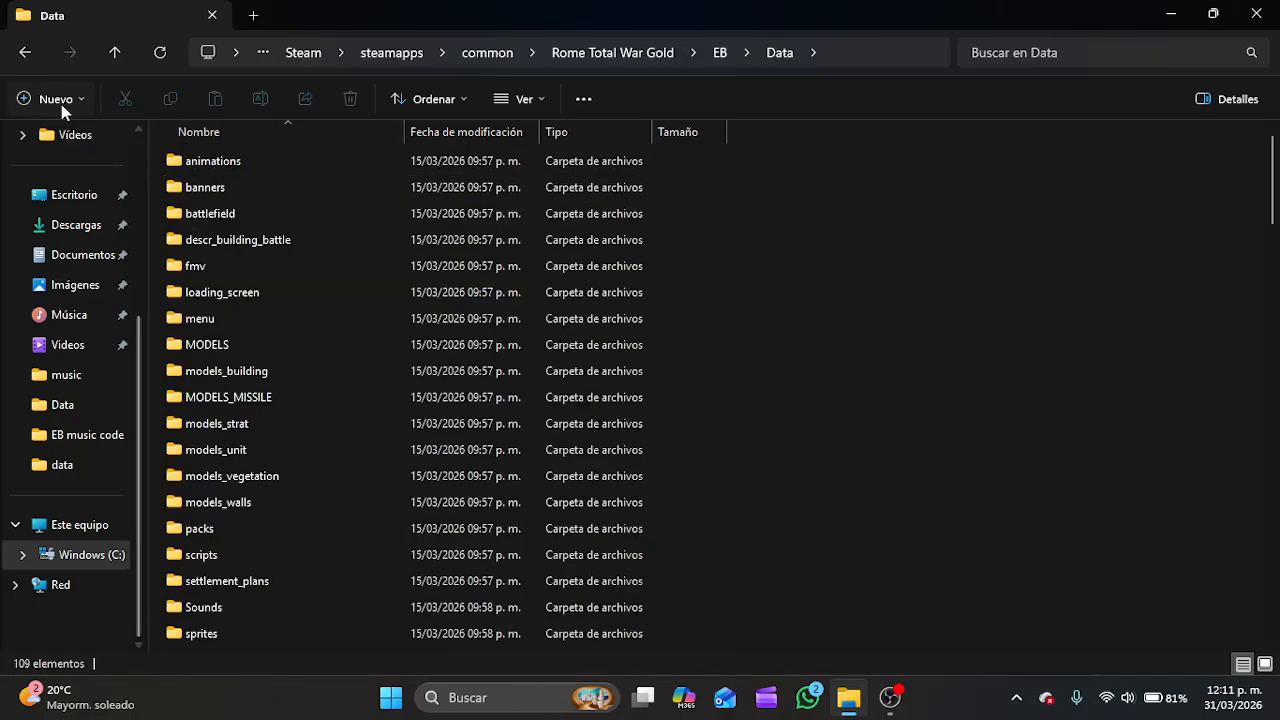
Find the Sounds folder within EB\Data and open its music subfolder.
{"action": "scroll", "coordinate": [391, 437], "scroll_direction": "down", "scroll_amount": 8}
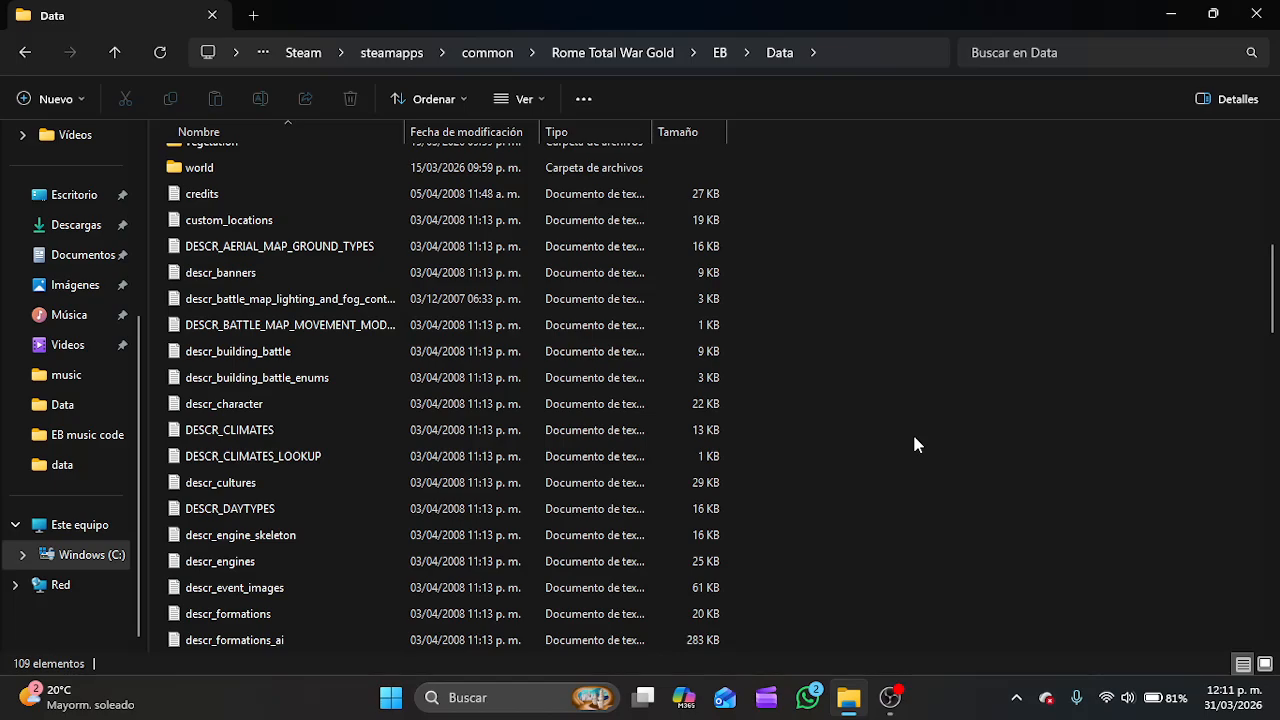
{"action": "scroll", "coordinate": [913, 444], "scroll_direction": "down", "scroll_amount": 9}
{"action": "scroll", "coordinate": [913, 446], "scroll_direction": "up", "scroll_amount": 11}
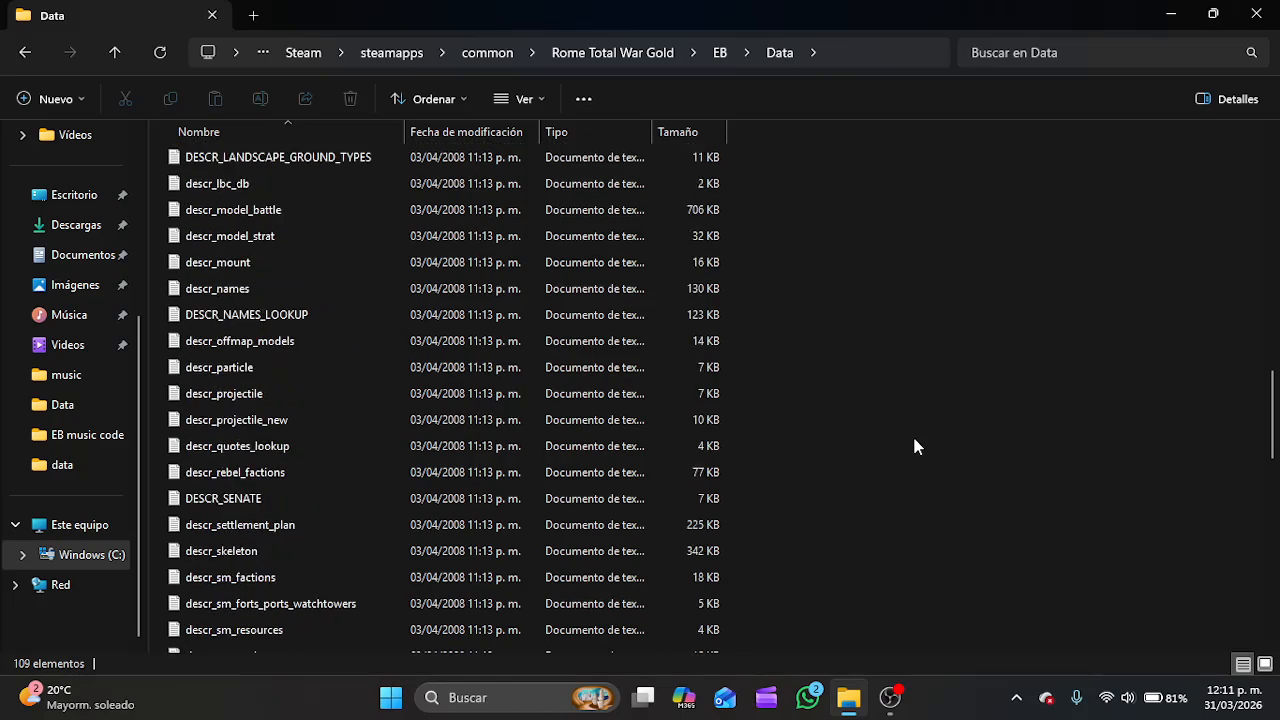
{"action": "scroll", "coordinate": [912, 446], "scroll_direction": "up", "scroll_amount": 5}
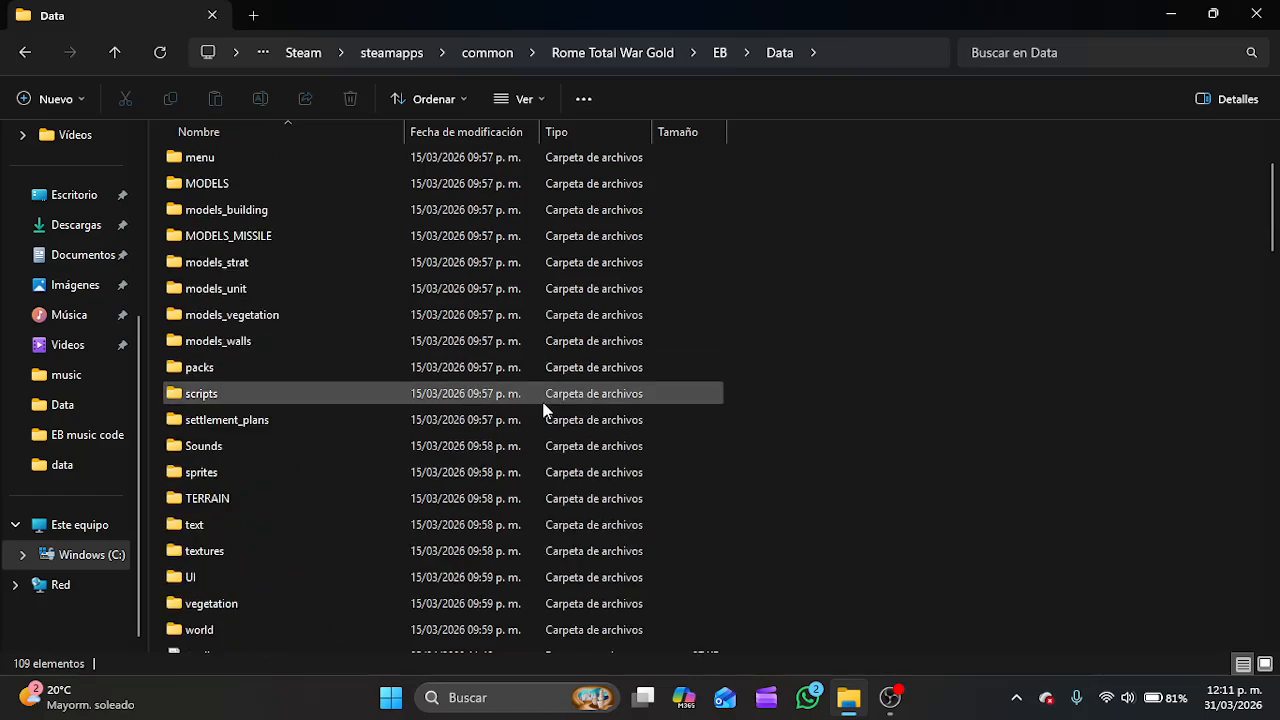
{"action": "double_click", "coordinate": [257, 451]}
{"action": "double_click", "coordinate": [251, 400]}
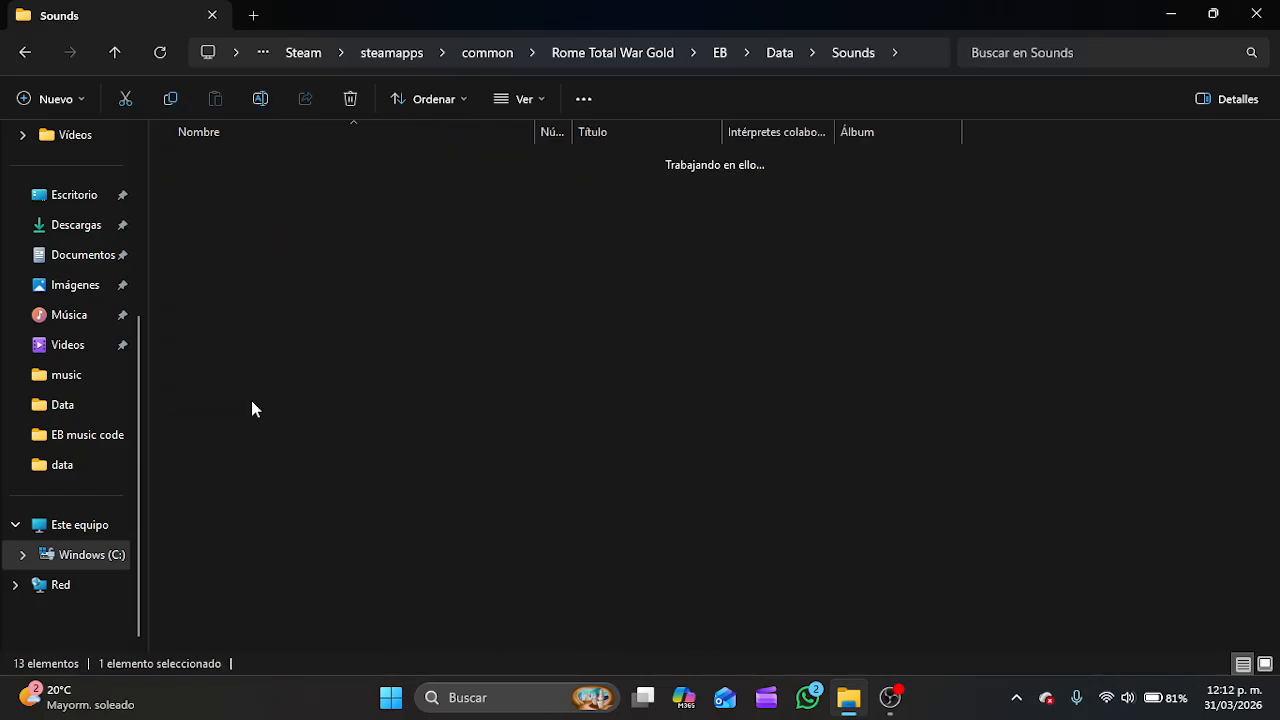
Look through the music files, play EB_Eastern_Battle_Theme as a sample, and close the media player.
{"action": "scroll", "coordinate": [251, 400], "scroll_direction": "down", "scroll_amount": 9}
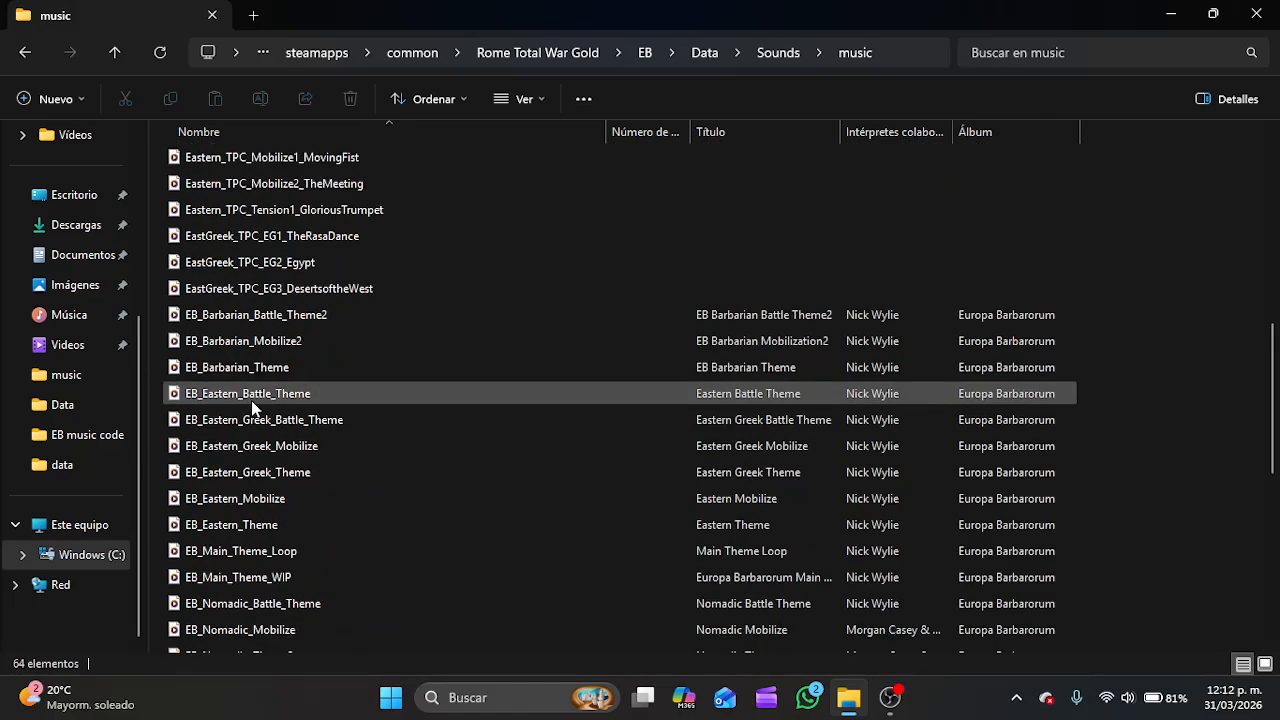
{"action": "scroll", "coordinate": [251, 400], "scroll_direction": "up", "scroll_amount": 9}
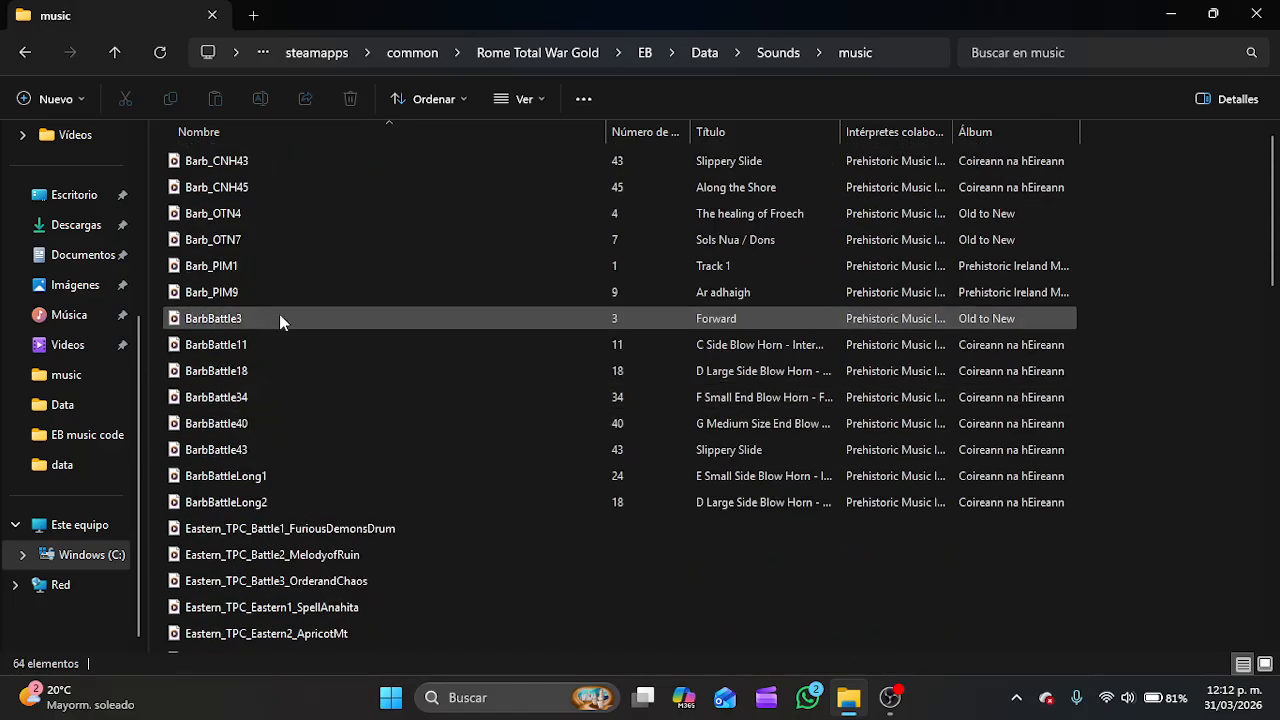
{"action": "scroll", "coordinate": [235, 446], "scroll_direction": "down", "scroll_amount": 8}
{"action": "scroll", "coordinate": [235, 446], "scroll_direction": "up", "scroll_amount": 1}
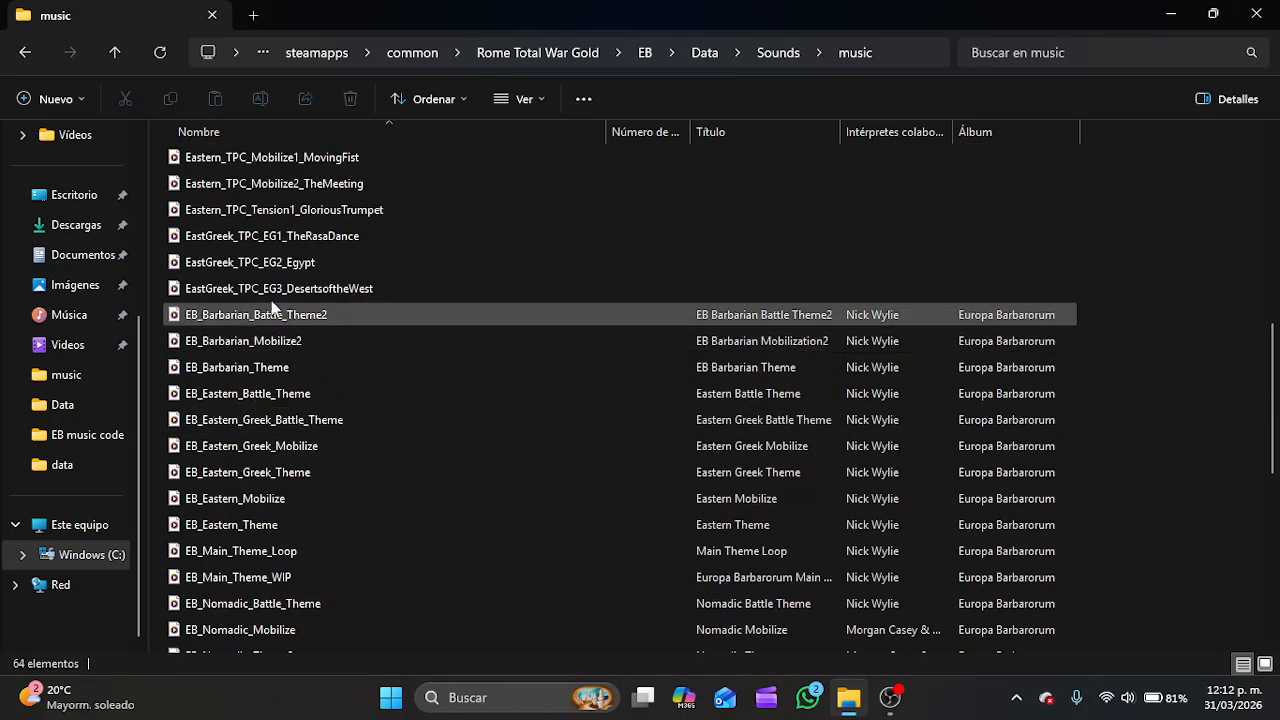
{"action": "double_click", "coordinate": [271, 400]}
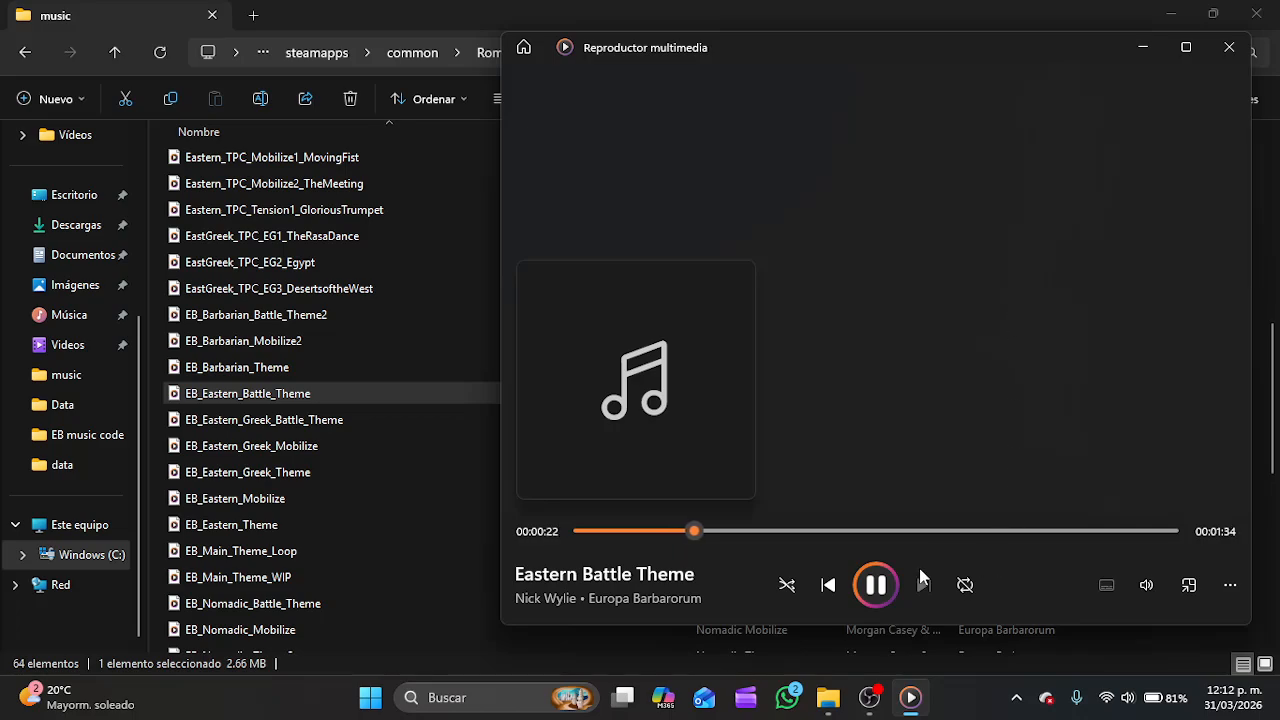
{"action": "left_click", "coordinate": [1230, 52]}
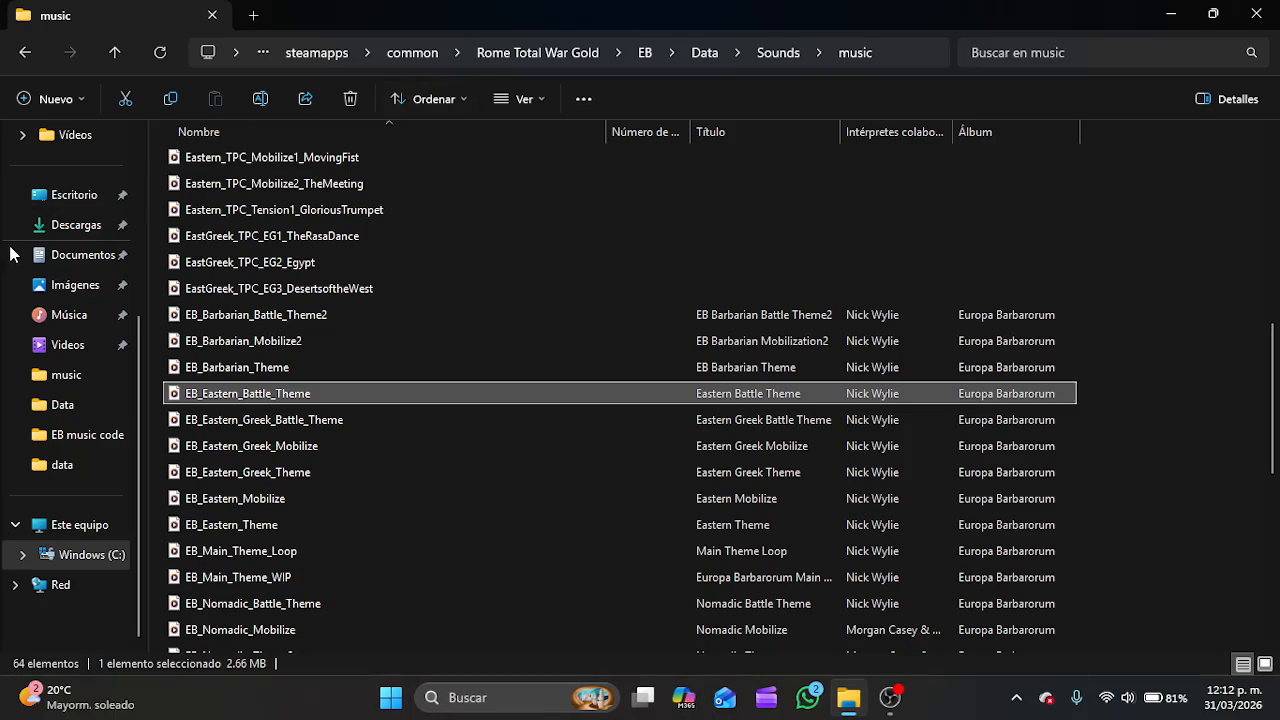
Go from the Windows (C:) drive to Archivos de programa (x86)\Steam\steamapps\common.
{"action": "left_click", "coordinate": [72, 556]}
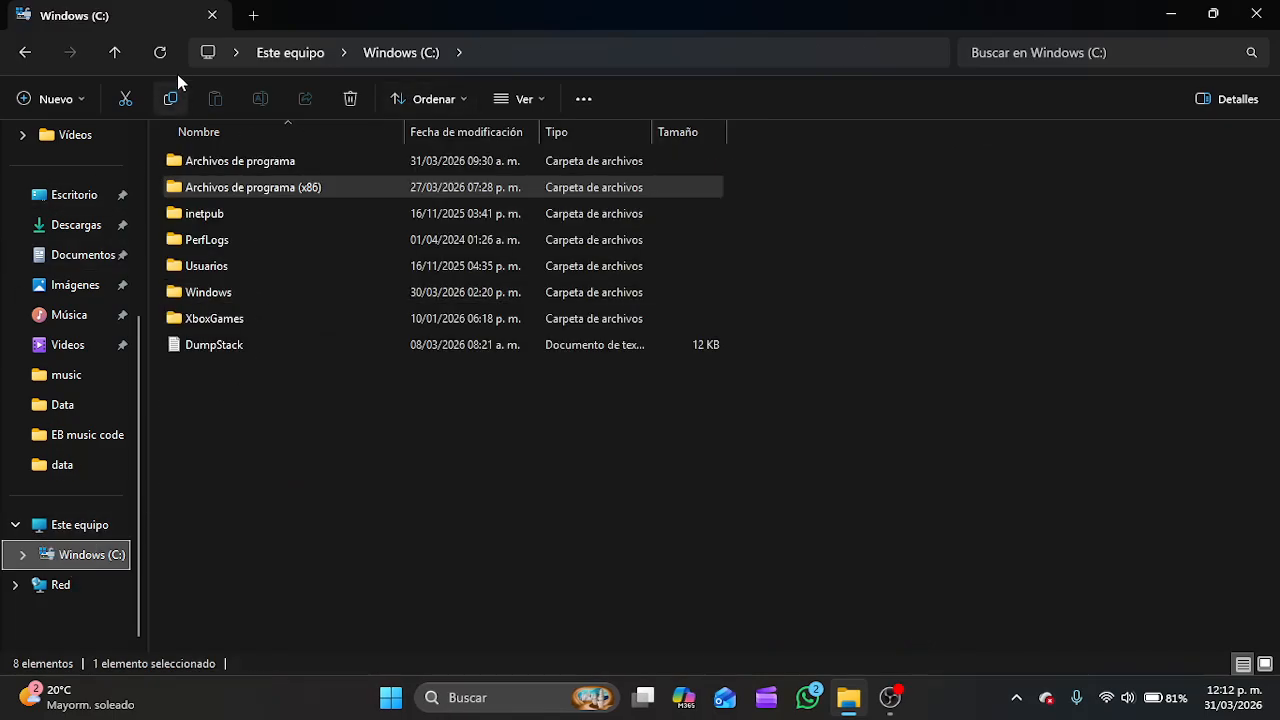
{"action": "left_click", "coordinate": [591, 190]}
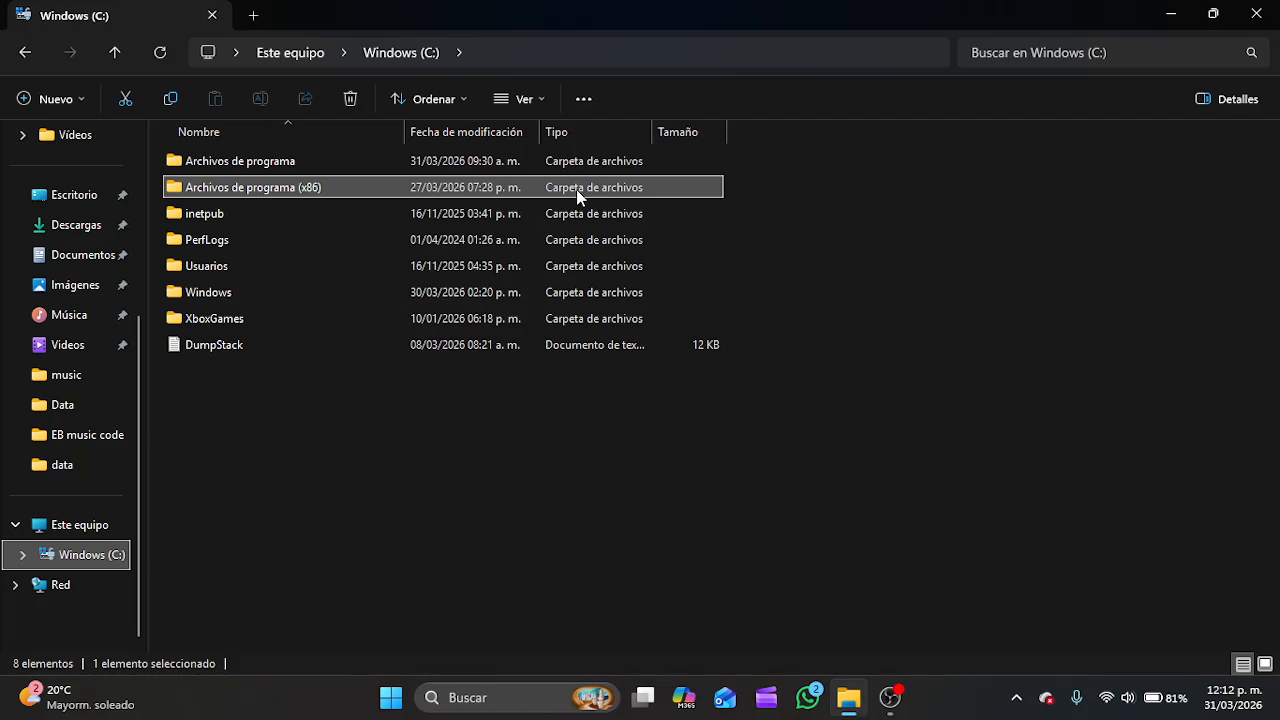
{"action": "double_click", "coordinate": [576, 189]}
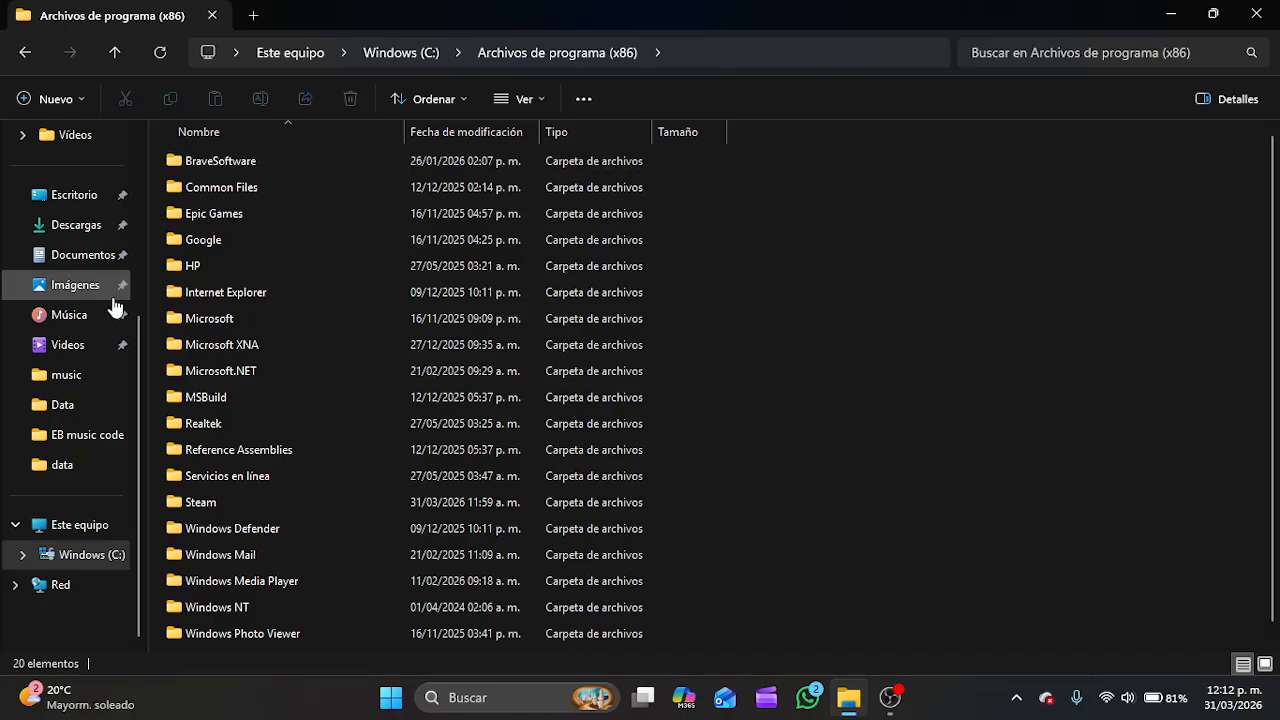
{"action": "scroll", "coordinate": [270, 472], "scroll_direction": "down", "scroll_amount": 1}
{"action": "double_click", "coordinate": [262, 476]}
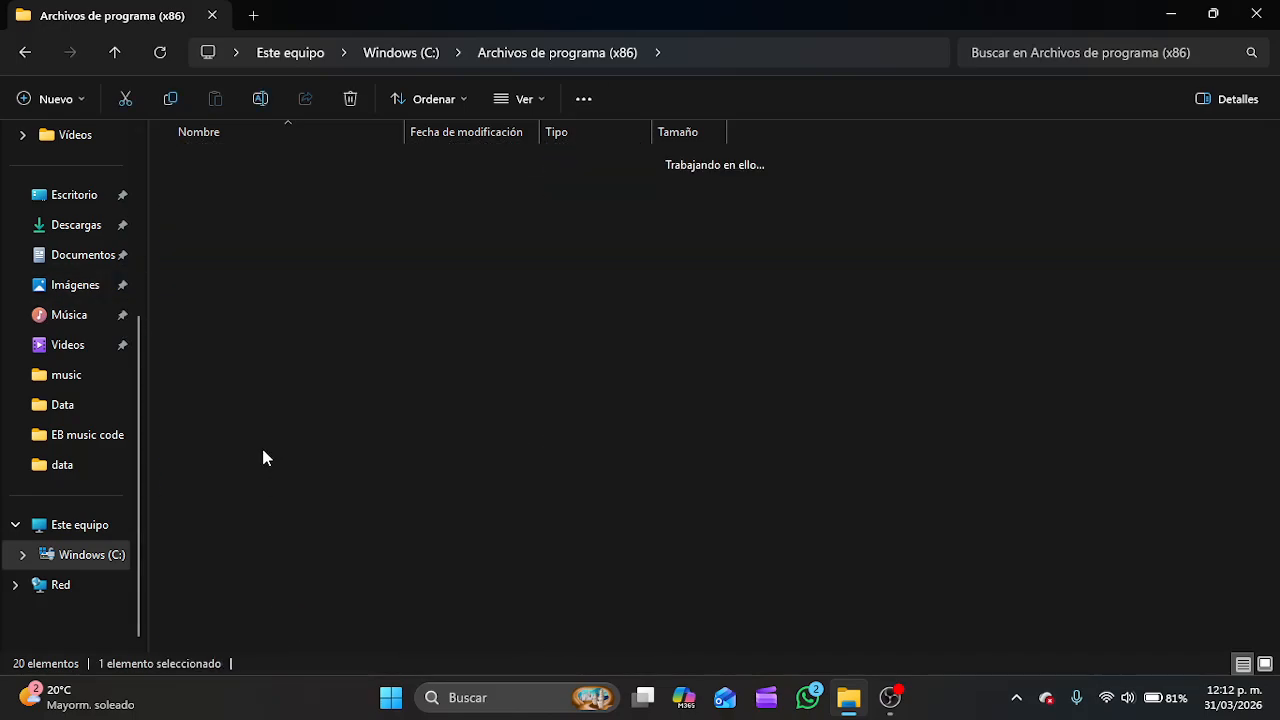
{"action": "scroll", "coordinate": [248, 481], "scroll_direction": "down", "scroll_amount": 2}
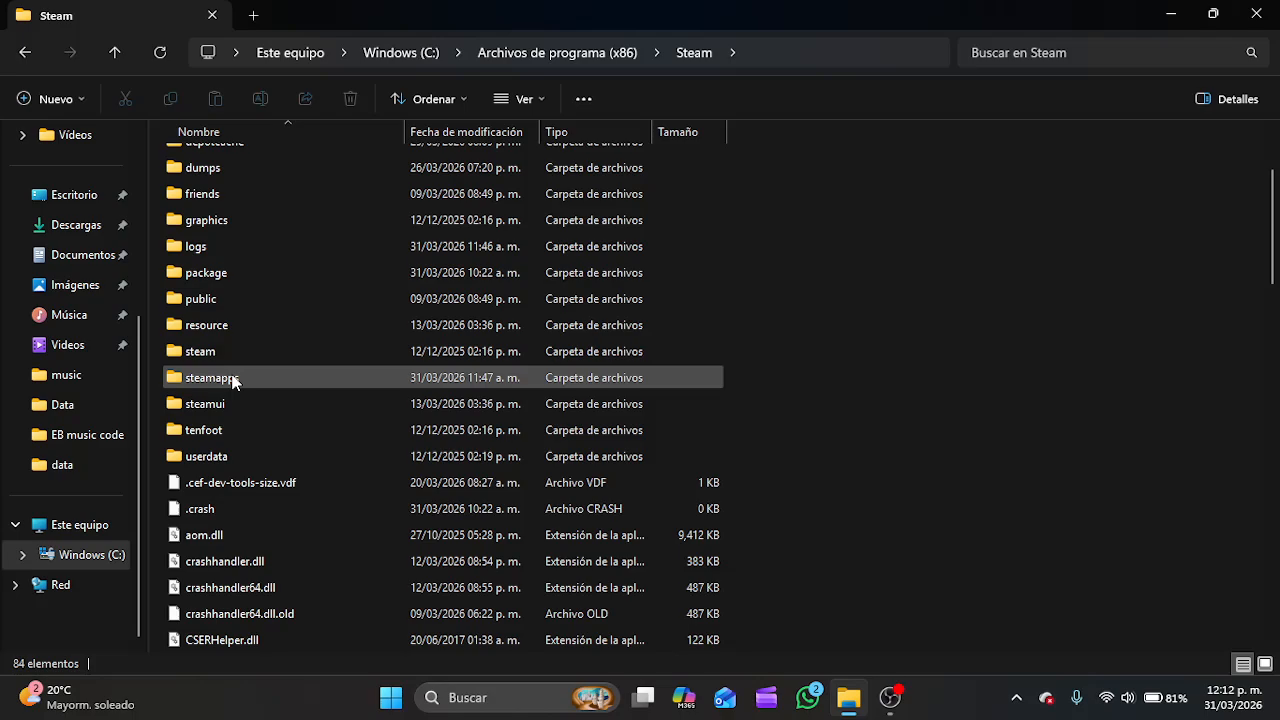
{"action": "double_click", "coordinate": [234, 380]}
{"action": "double_click", "coordinate": [245, 164]}
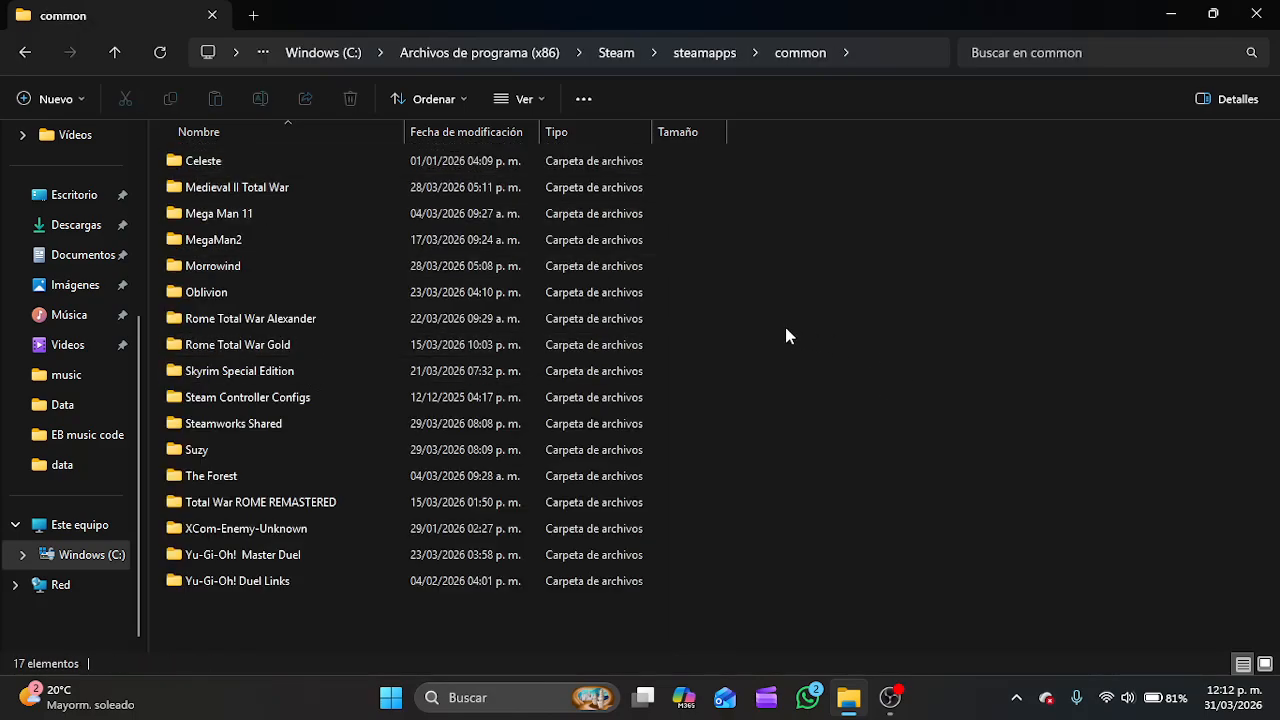
{"action": "left_click_drag", "start_coordinate": [779, 328], "coordinate": [299, 342]}
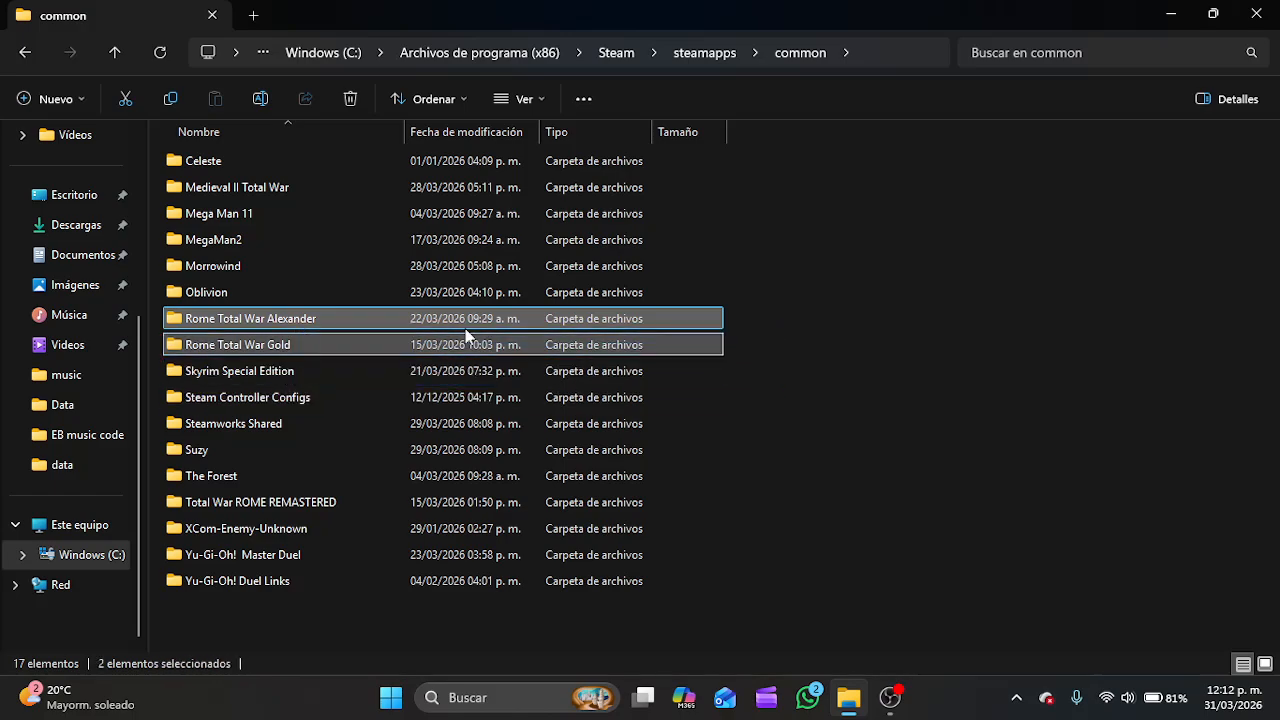
{"action": "left_click", "coordinate": [755, 308]}
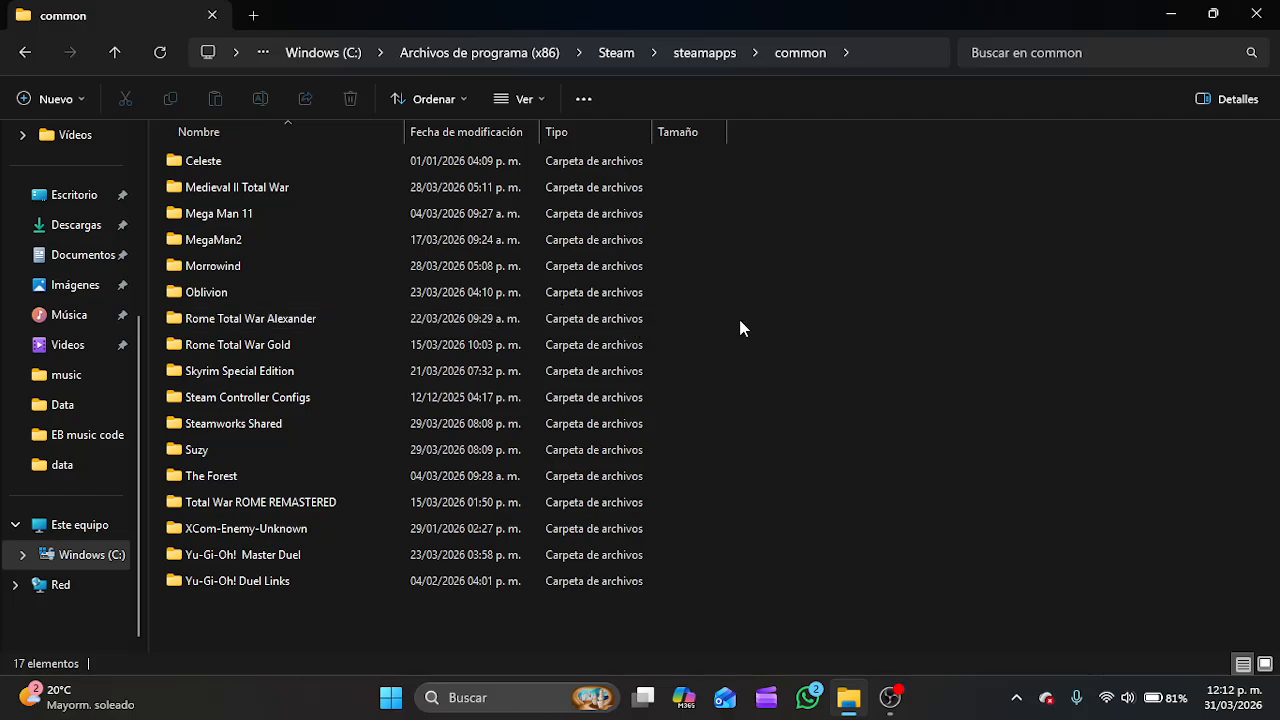
{"action": "left_click_drag", "start_coordinate": [740, 320], "coordinate": [545, 338]}
{"action": "left_click_drag", "start_coordinate": [443, 349], "coordinate": [960, 357]}
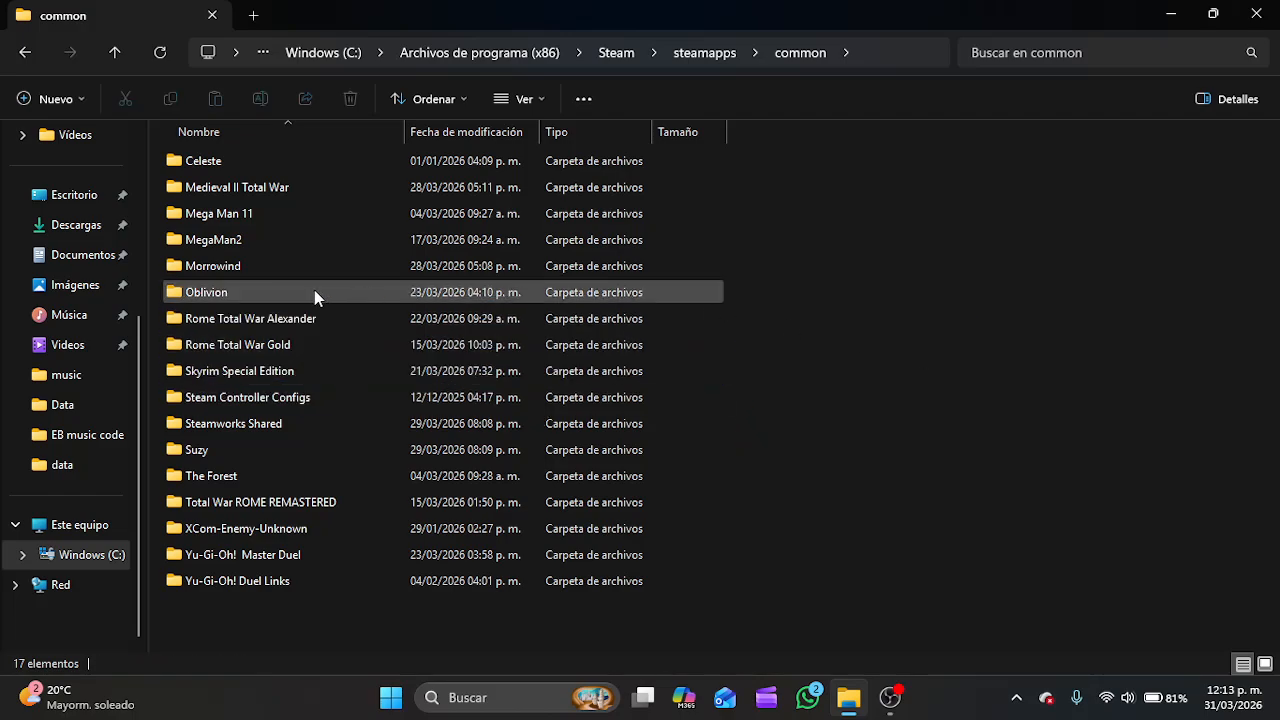
Open the data folder inside Rome Total War Alexander and select the descr_sounds_music file.
{"action": "double_click", "coordinate": [207, 314]}
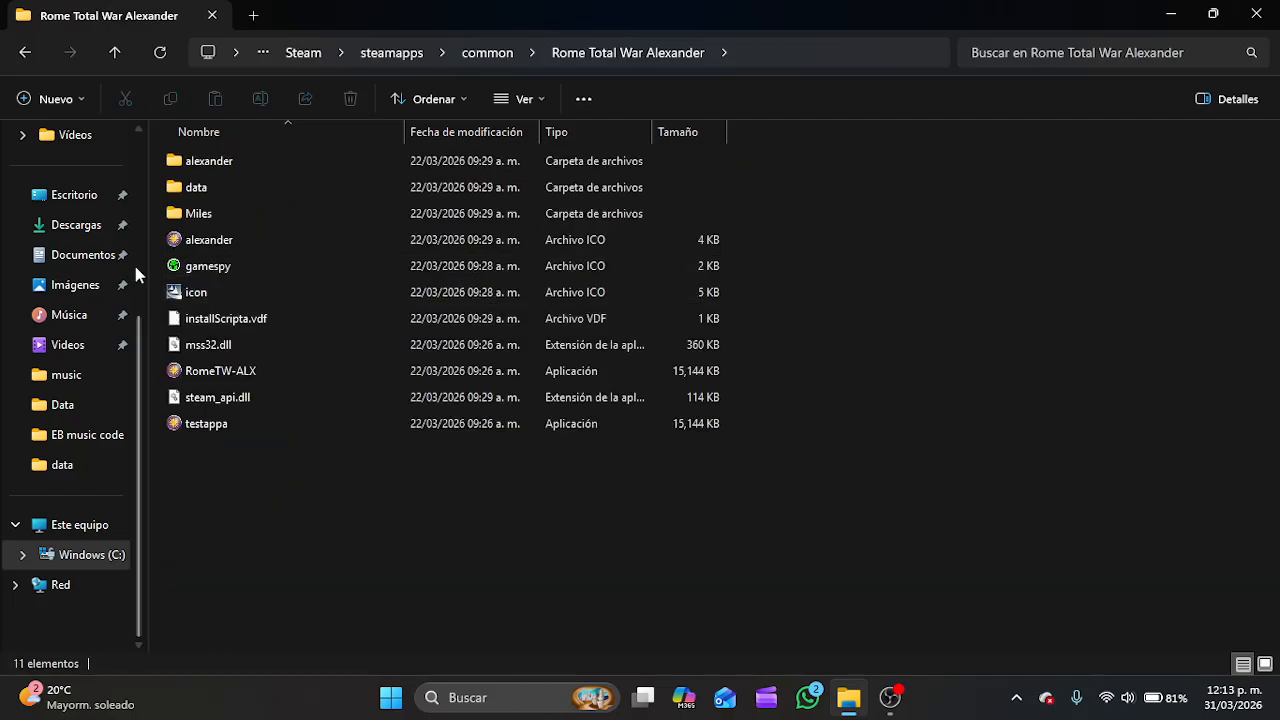
{"action": "double_click", "coordinate": [275, 197]}
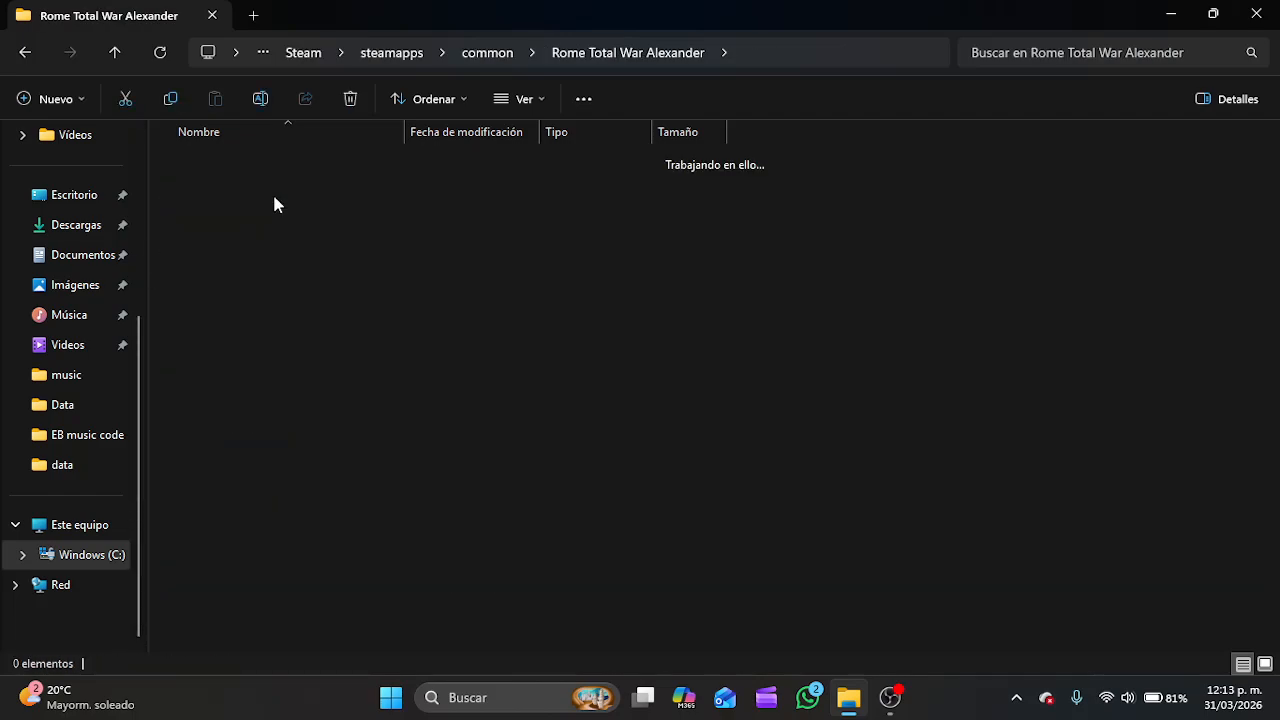
{"action": "scroll", "coordinate": [275, 200], "scroll_direction": "down", "scroll_amount": 10}
{"action": "scroll", "coordinate": [277, 207], "scroll_direction": "down", "scroll_amount": 8}
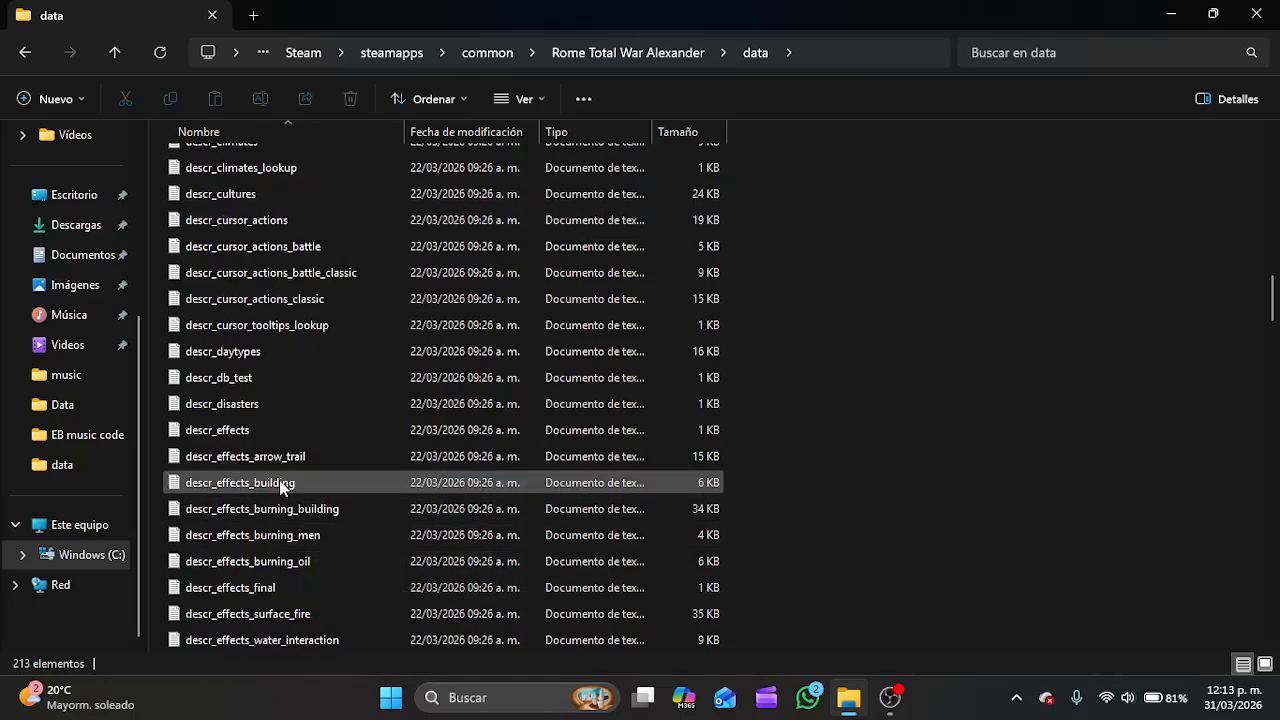
{"action": "scroll", "coordinate": [457, 523], "scroll_direction": "down", "scroll_amount": 3}
{"action": "scroll", "coordinate": [348, 421], "scroll_direction": "up", "scroll_amount": 5}
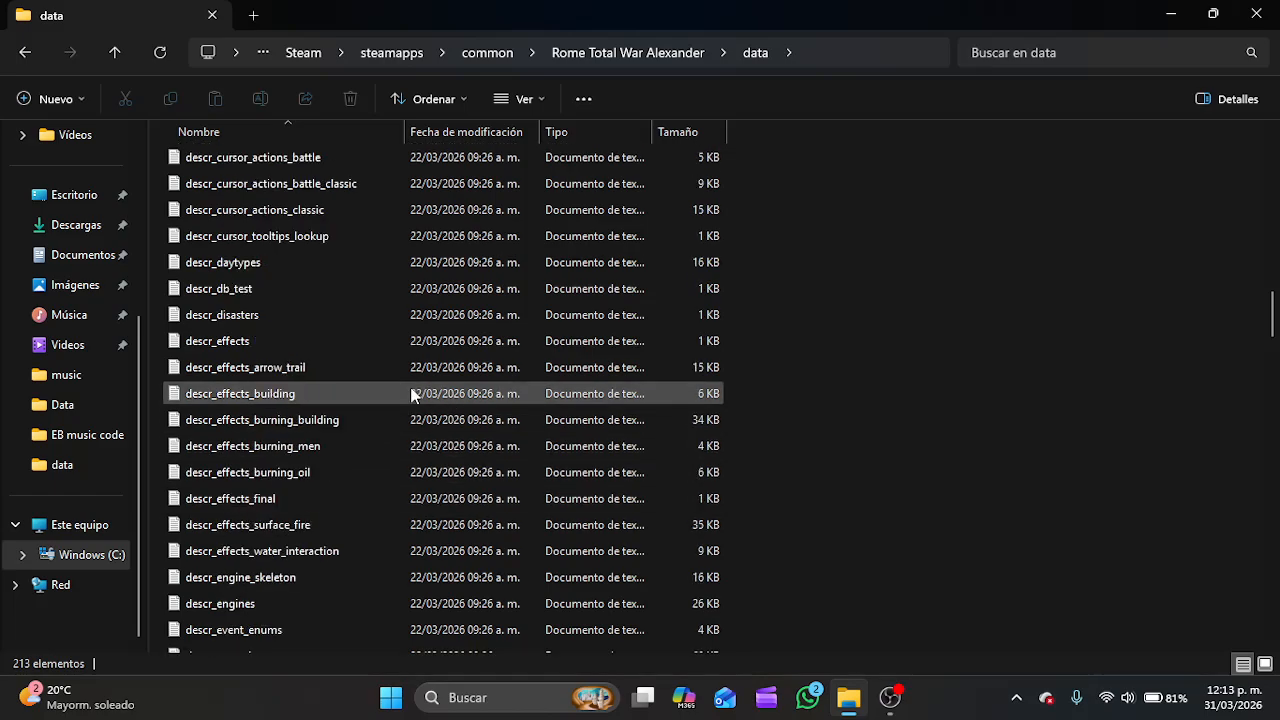
{"action": "scroll", "coordinate": [411, 396], "scroll_direction": "down", "scroll_amount": 15}
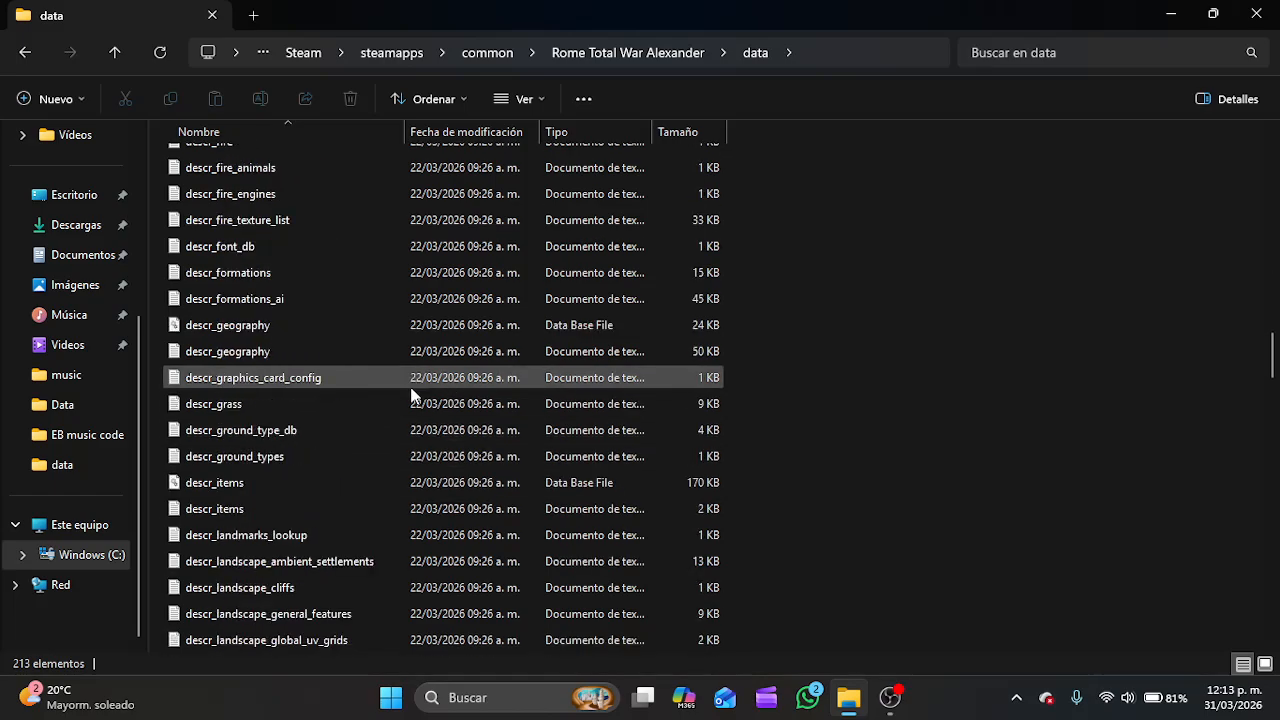
{"action": "scroll", "coordinate": [411, 396], "scroll_direction": "down", "scroll_amount": 6}
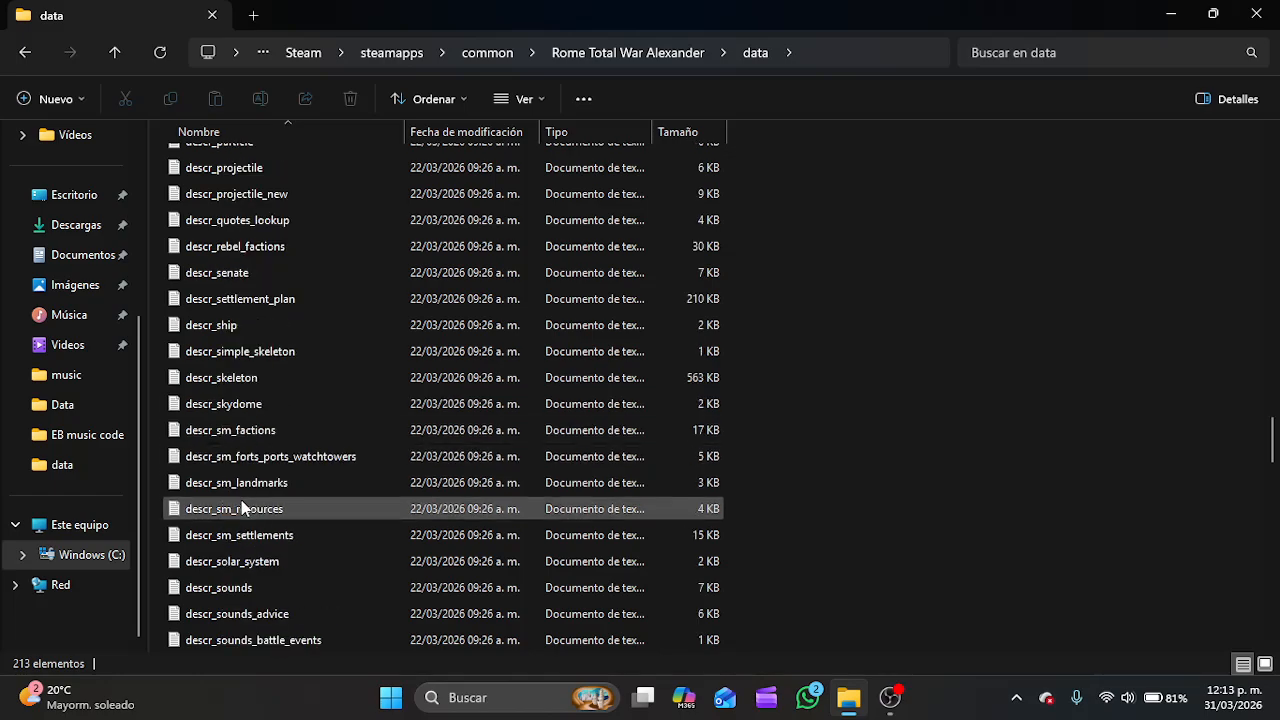
{"action": "scroll", "coordinate": [283, 432], "scroll_direction": "down", "scroll_amount": 1}
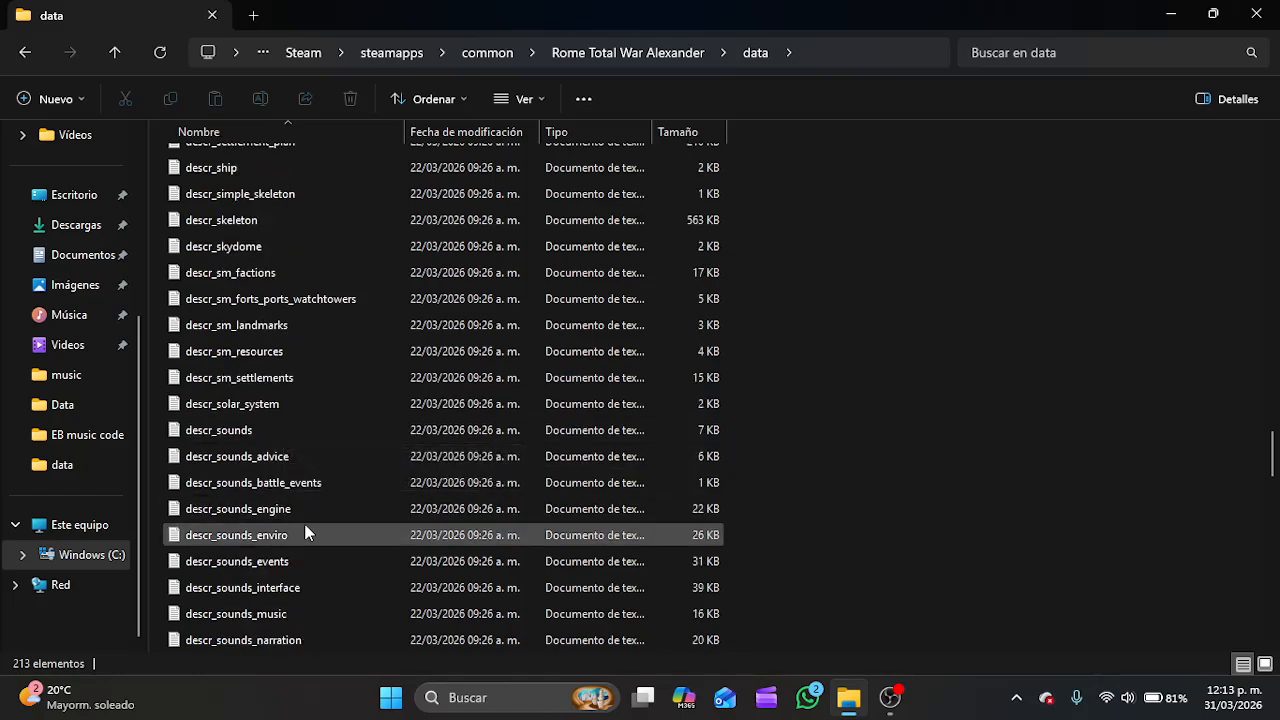
{"action": "left_click", "coordinate": [311, 621]}
{"action": "scroll", "coordinate": [300, 580], "scroll_direction": "down", "scroll_amount": 3}
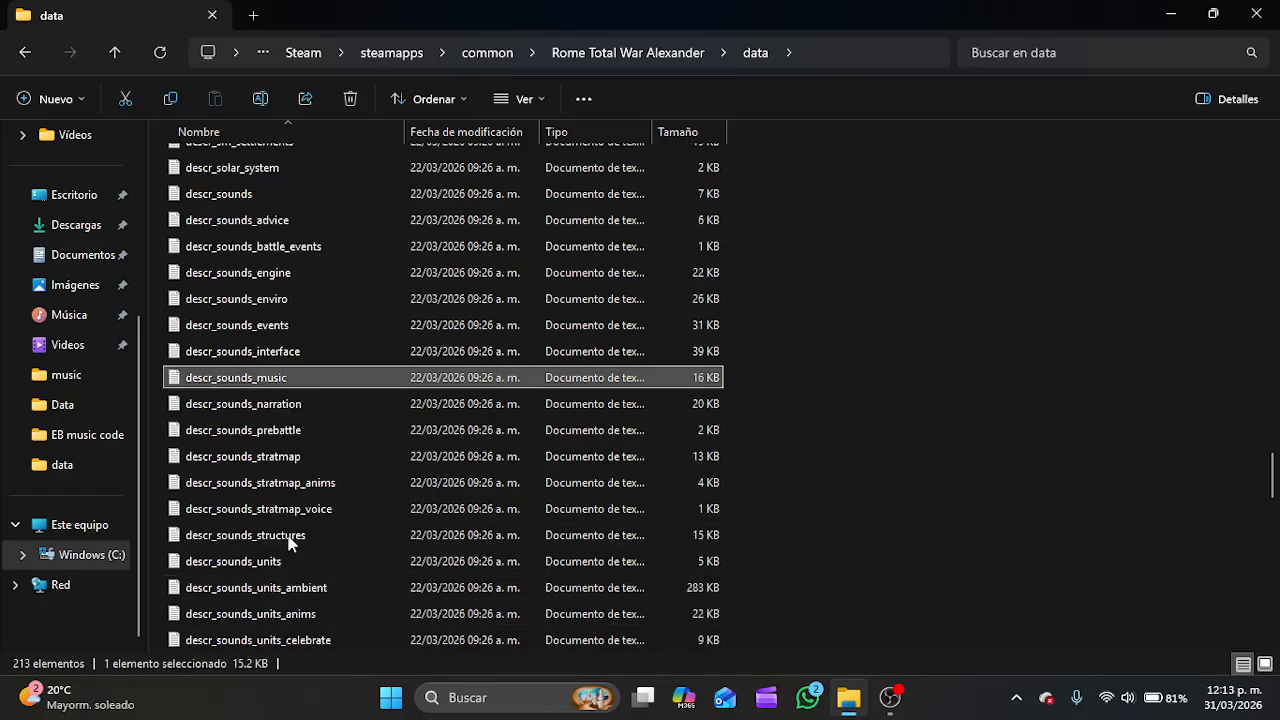
{"action": "left_click_drag", "start_coordinate": [733, 377], "coordinate": [351, 367]}
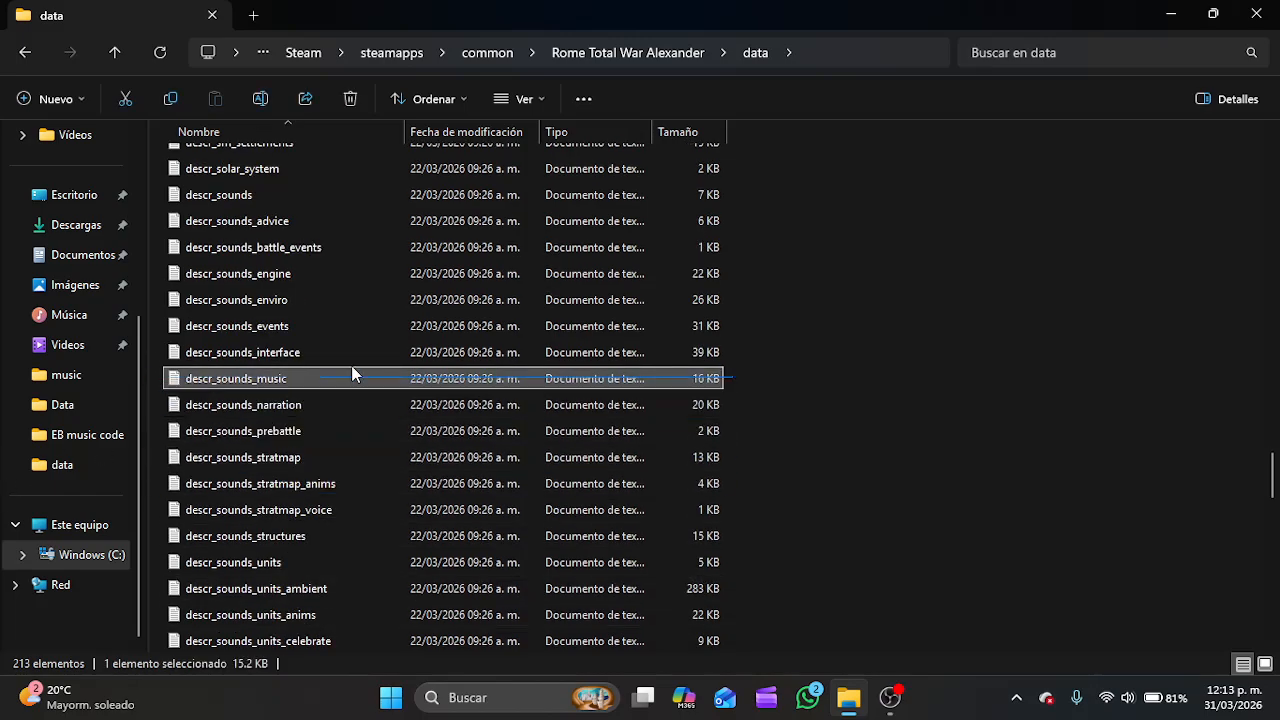
{"action": "left_click_drag", "start_coordinate": [238, 382], "coordinate": [240, 378]}
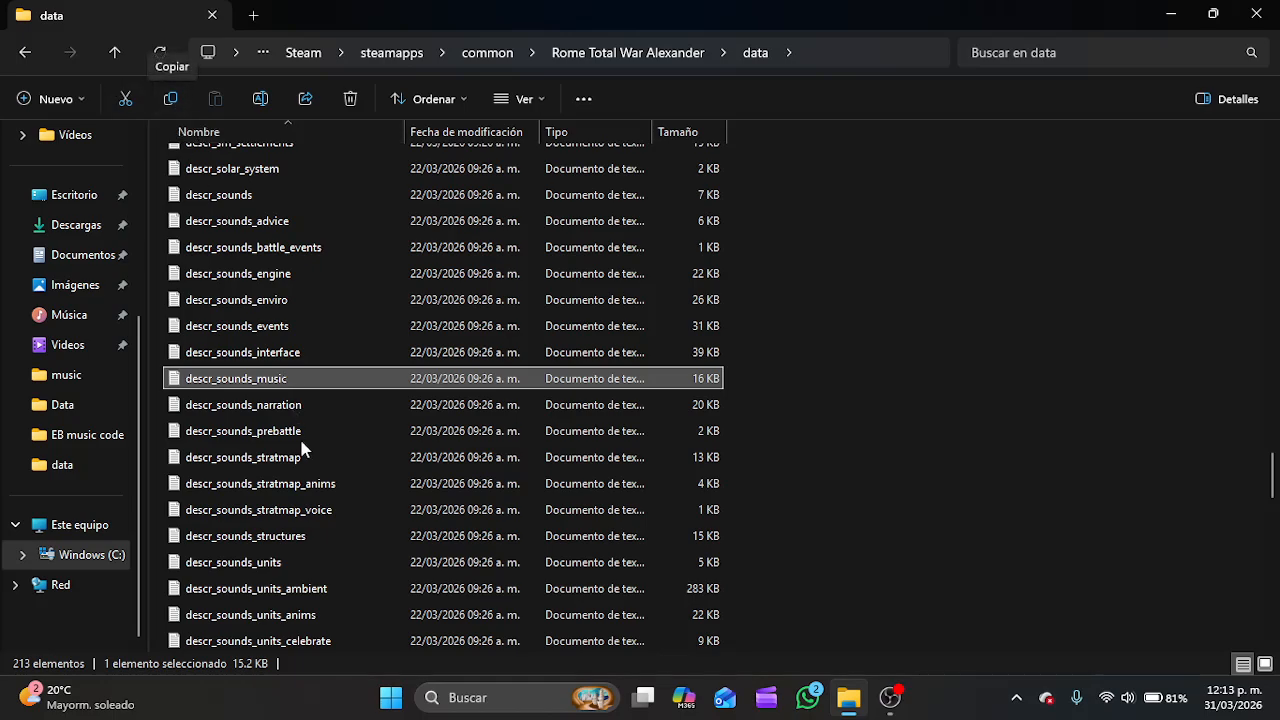
Copy the descr_sounds_music file and go from the Windows (C:) drive to Archivos de programa (x86)\Steam\steamapps\common.
{"action": "right_click", "coordinate": [285, 378]}
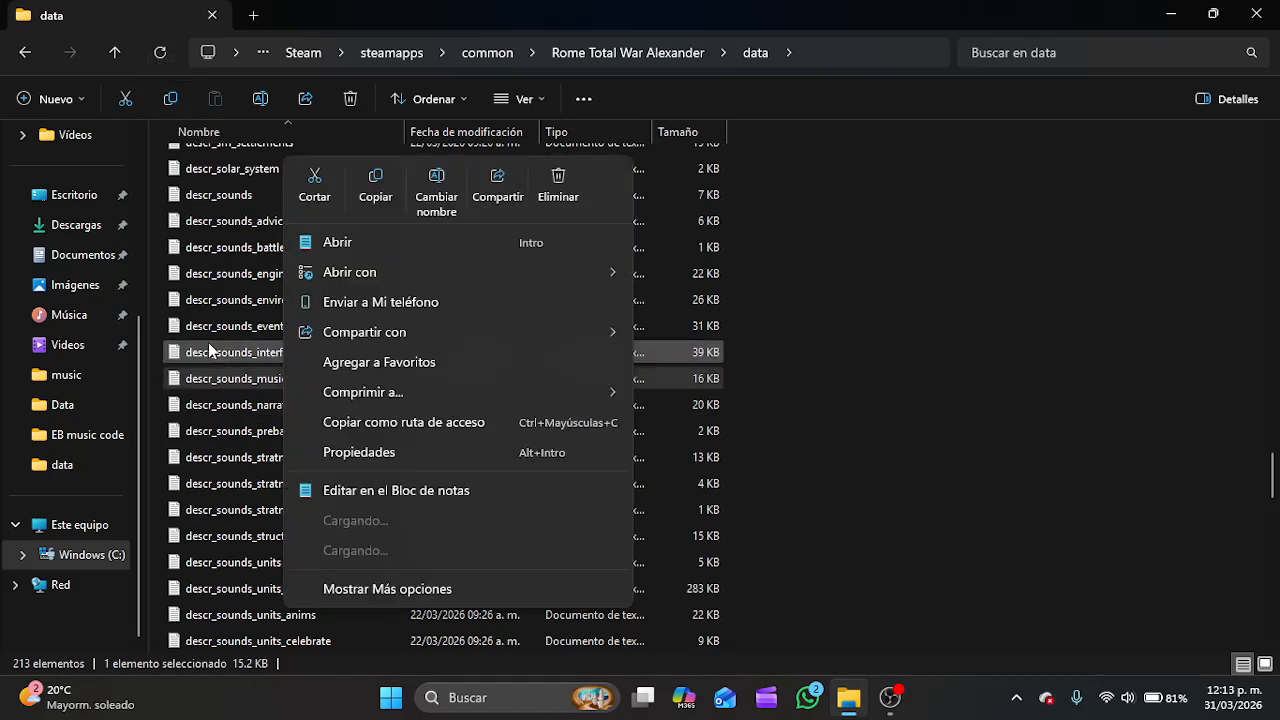
{"action": "left_click", "coordinate": [384, 195]}
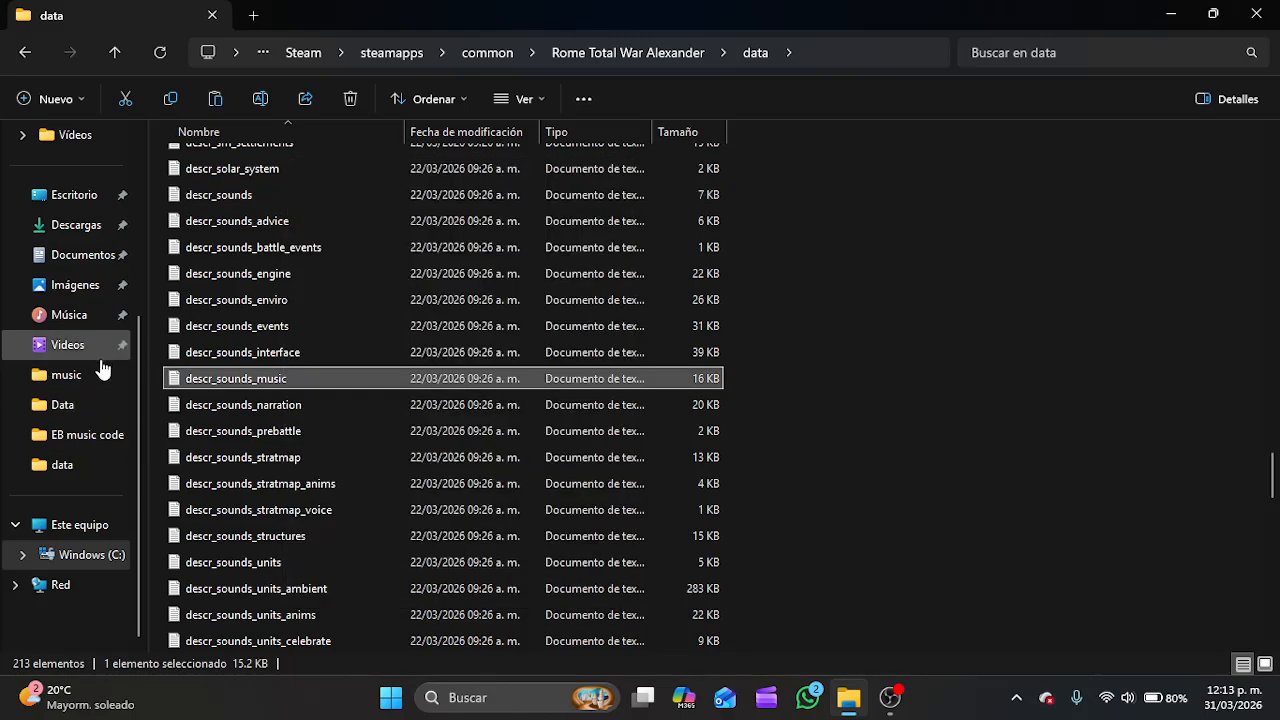
{"action": "left_click", "coordinate": [75, 558]}
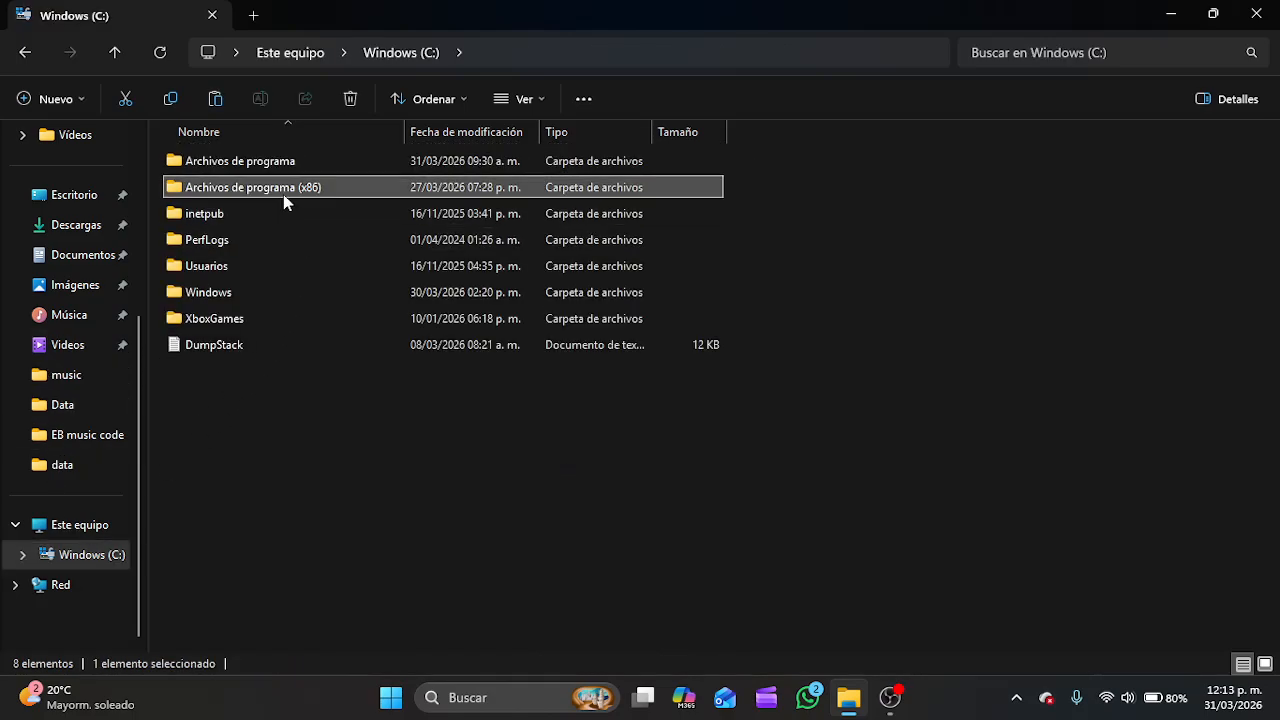
{"action": "double_click", "coordinate": [283, 194]}
{"action": "scroll", "coordinate": [235, 380], "scroll_direction": "down", "scroll_amount": 1}
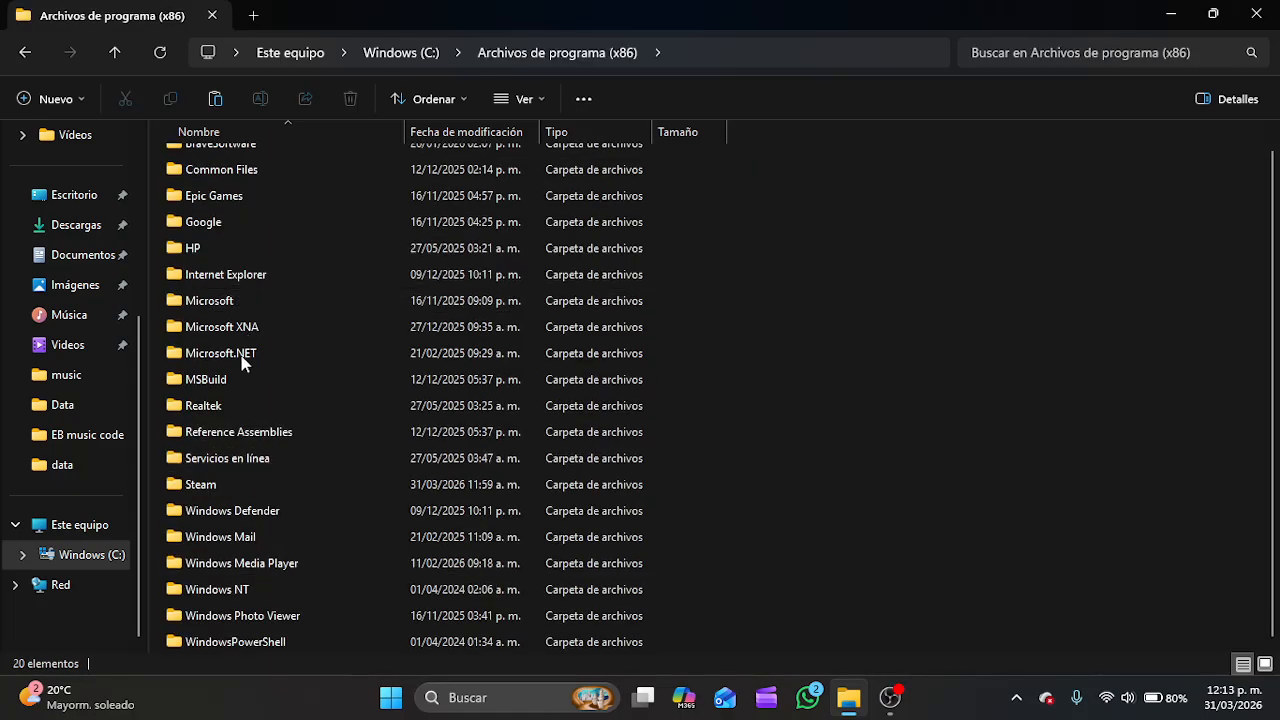
{"action": "double_click", "coordinate": [229, 485]}
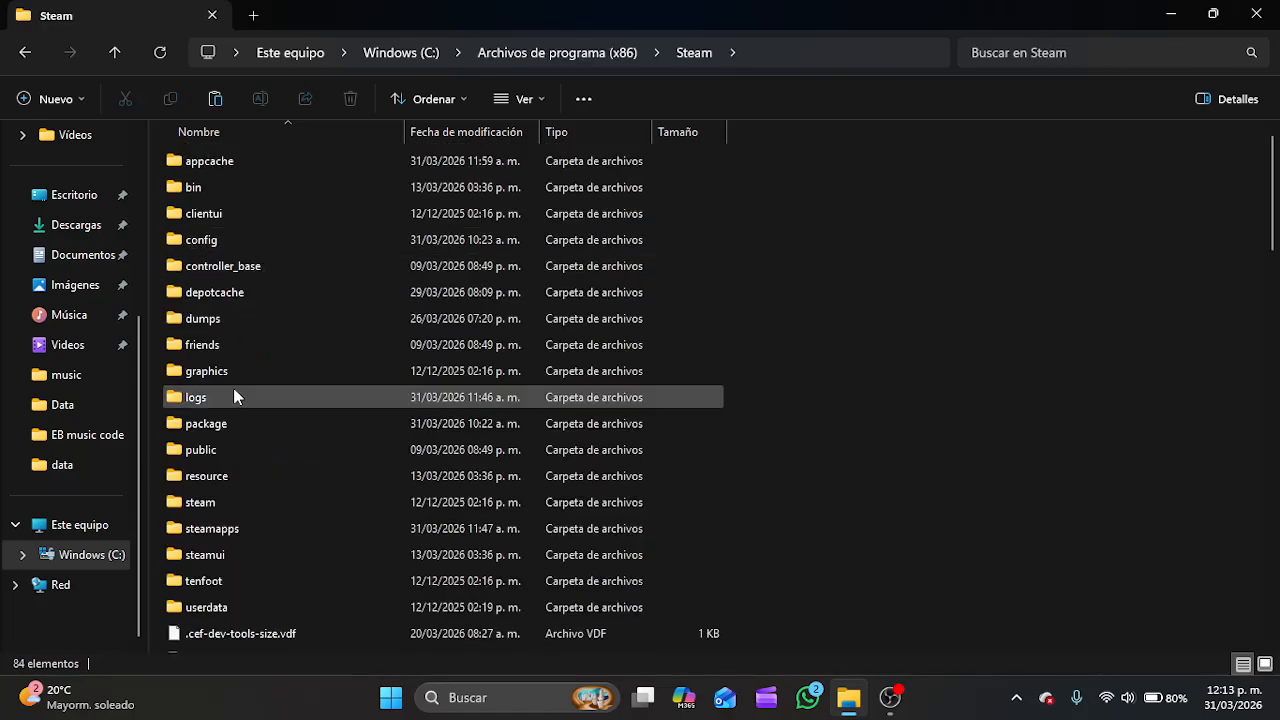
{"action": "double_click", "coordinate": [238, 529]}
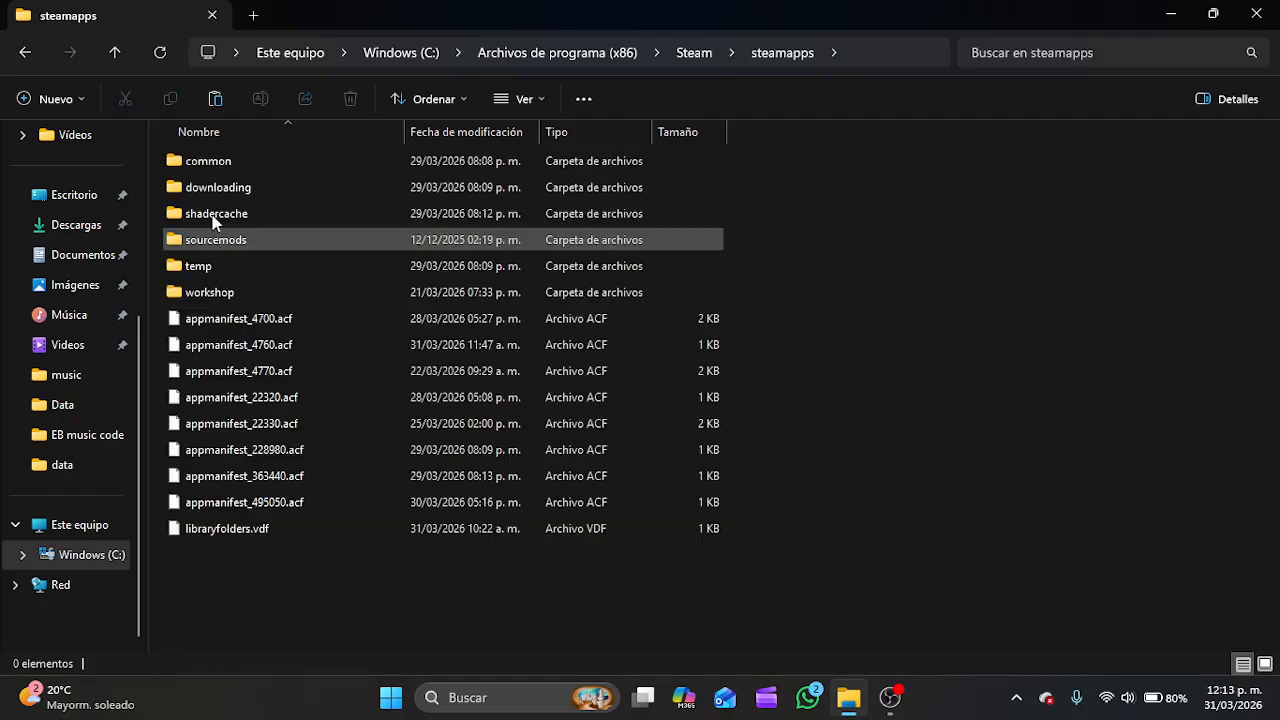
{"action": "double_click", "coordinate": [233, 163]}
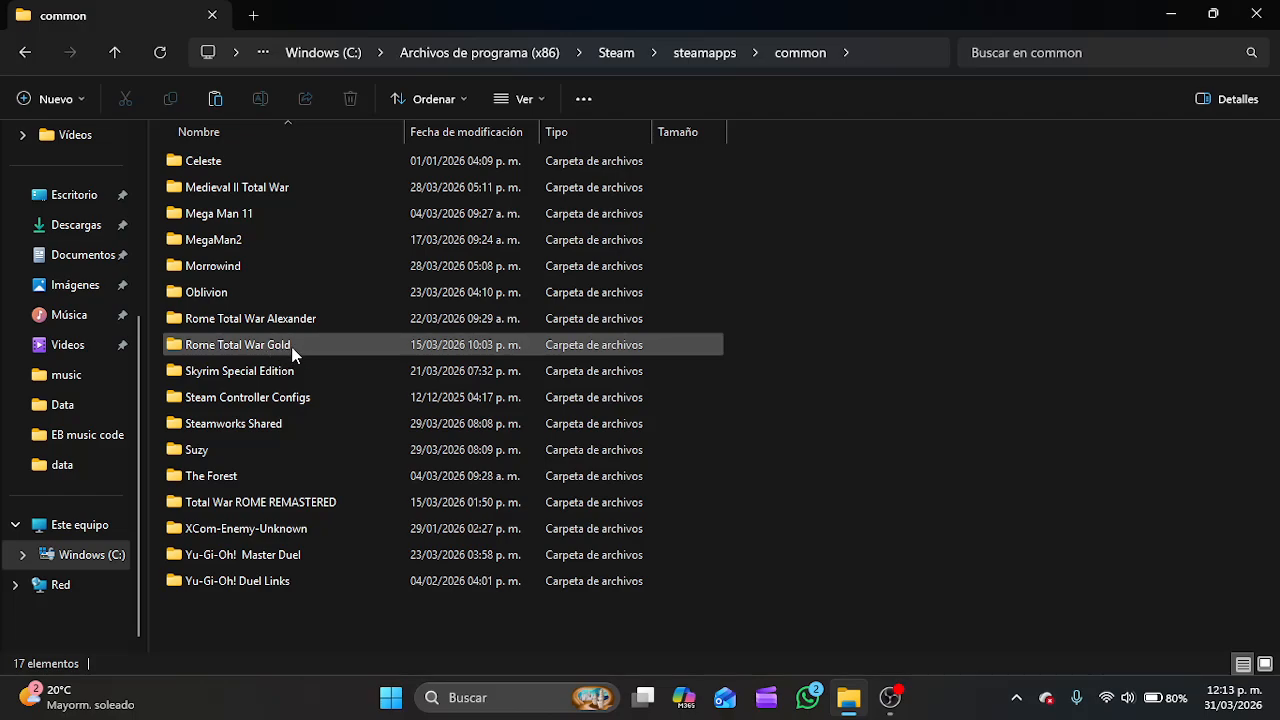
Open the EB folder inside Rome Total War Gold and enter its Data subfolder.
{"action": "double_click", "coordinate": [291, 346]}
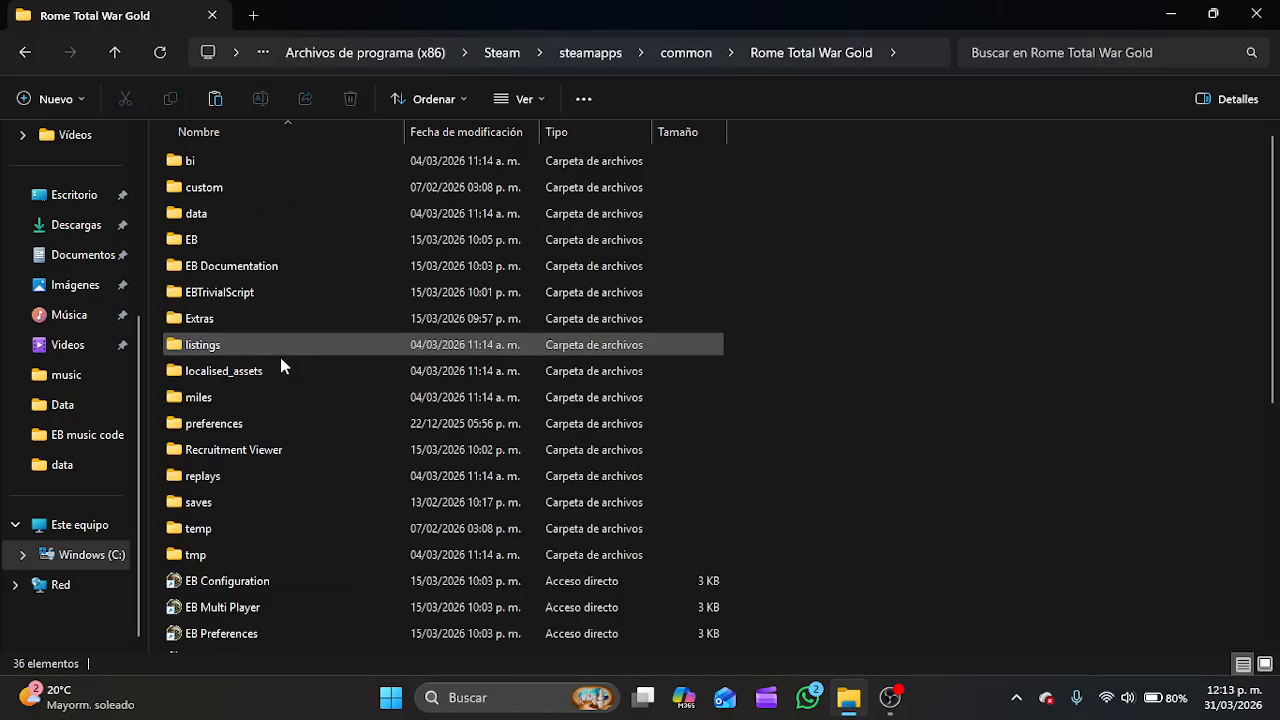
{"action": "scroll", "coordinate": [593, 383], "scroll_direction": "down", "scroll_amount": 4}
{"action": "scroll", "coordinate": [593, 390], "scroll_direction": "up", "scroll_amount": 4}
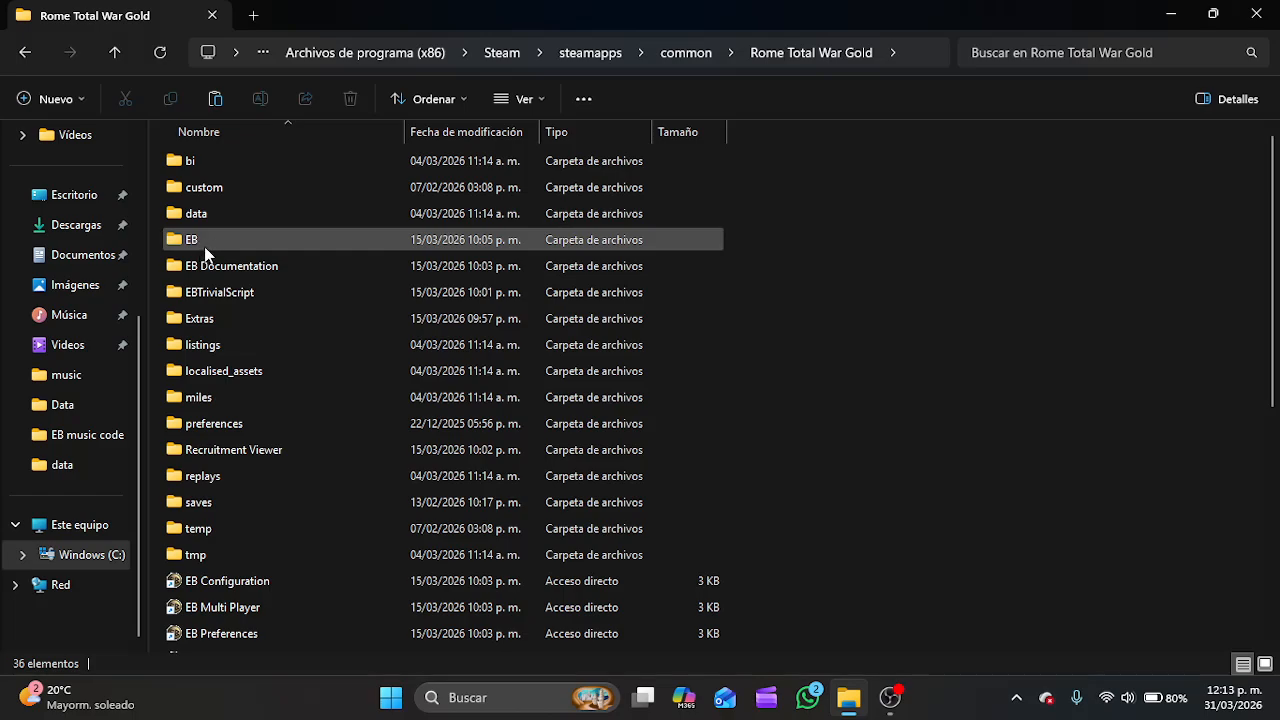
{"action": "double_click", "coordinate": [343, 242]}
{"action": "double_click", "coordinate": [229, 171]}
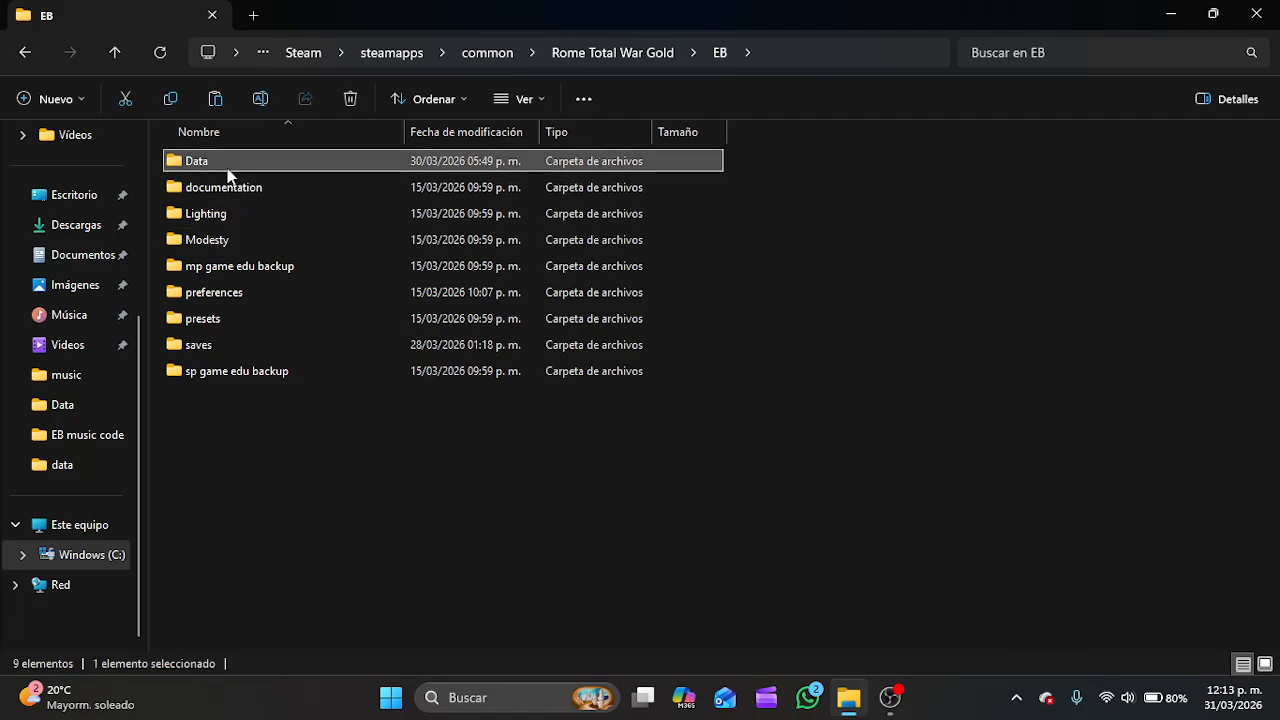
Paste the copied descr_sounds_music file into EB\Data, replacing the existing file in the destination.
{"action": "scroll", "coordinate": [1017, 436], "scroll_direction": "down", "scroll_amount": 10}
{"action": "scroll", "coordinate": [1017, 436], "scroll_direction": "down", "scroll_amount": 10}
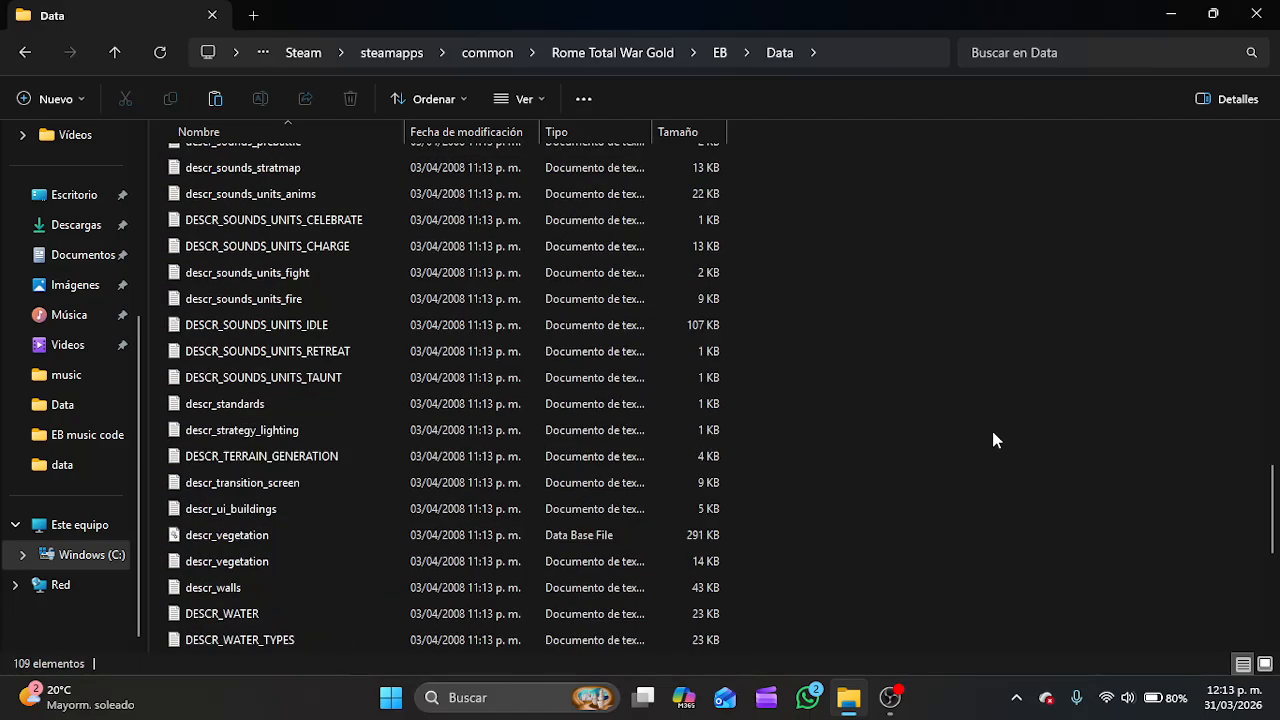
{"action": "key", "text": "ctrl+v"}
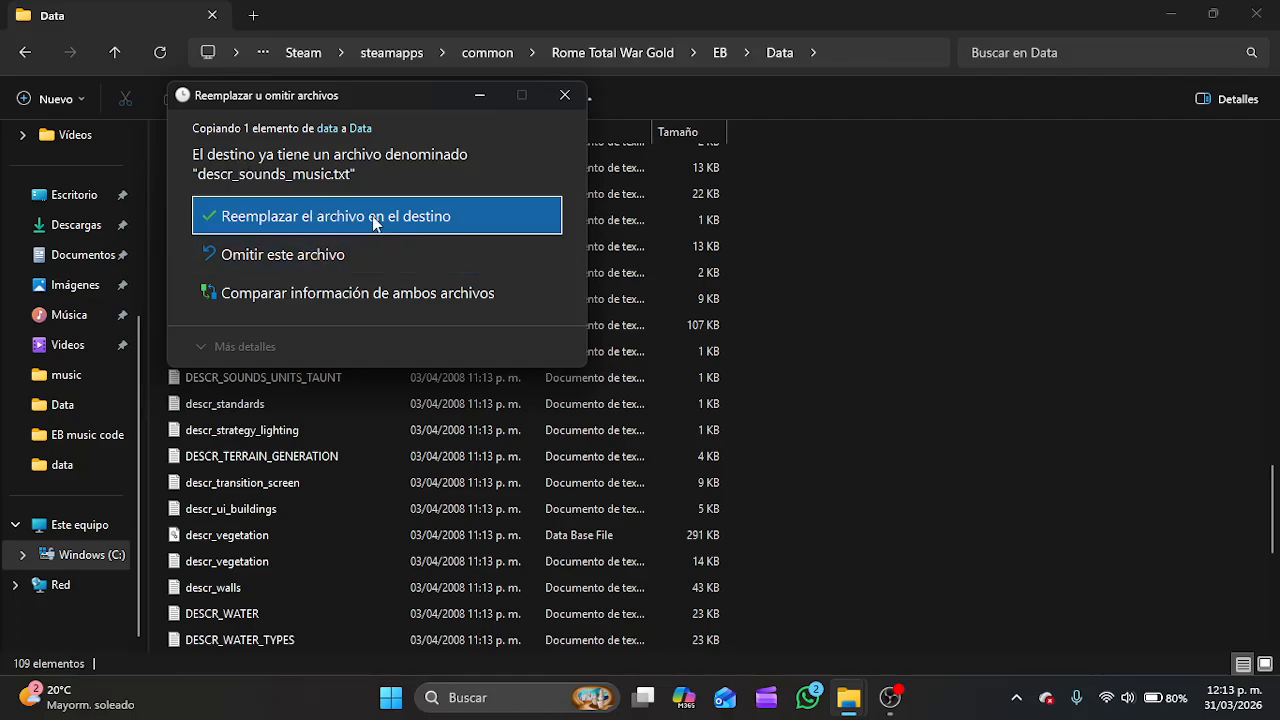
{"action": "left_click", "coordinate": [375, 218]}
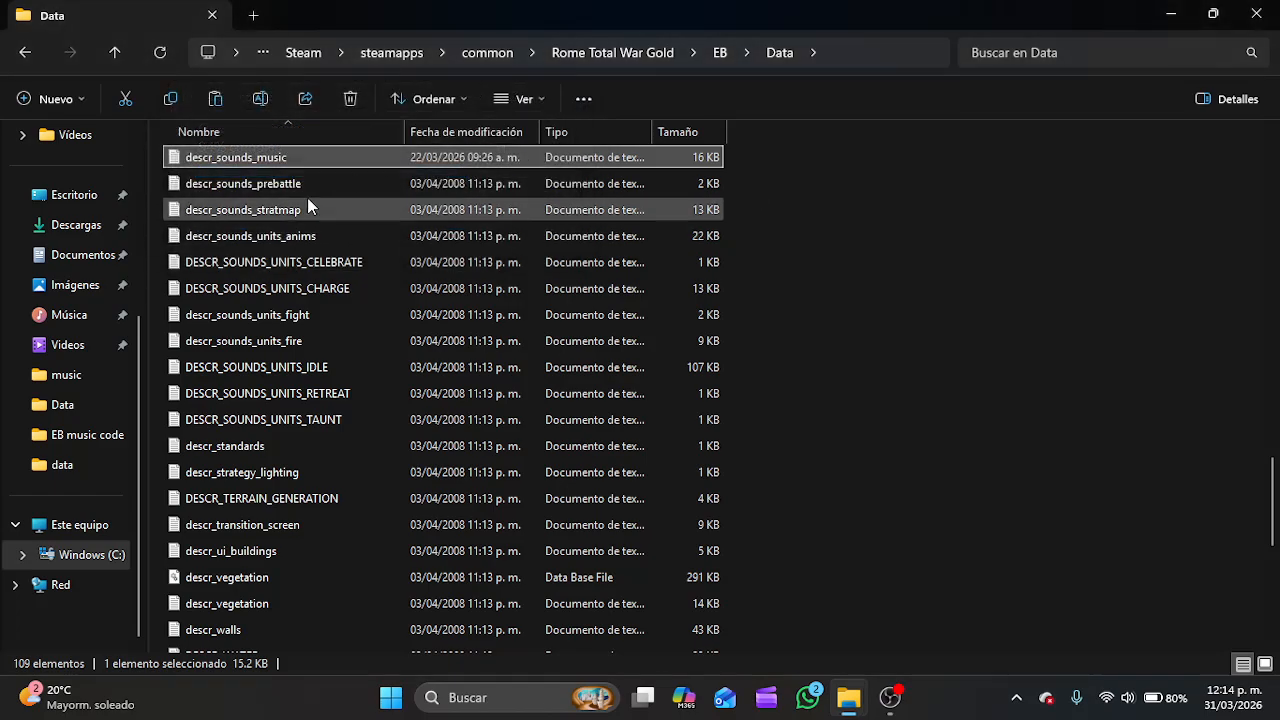
Open the pasted descr_sounds_music file in Notepad and look through its battle music entries.
{"action": "scroll", "coordinate": [317, 203], "scroll_direction": "up", "scroll_amount": 2}
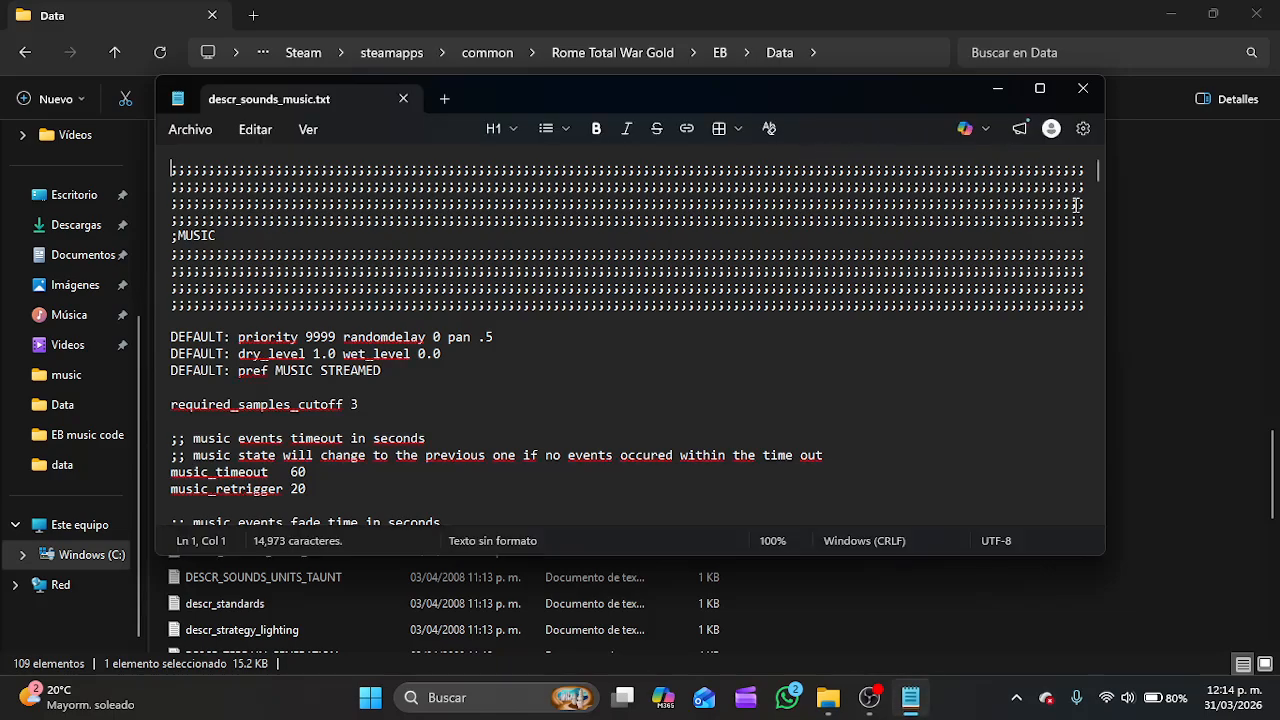
{"action": "left_click_drag", "start_coordinate": [1098, 172], "coordinate": [1104, 222]}
{"action": "scroll", "coordinate": [849, 260], "scroll_direction": "up", "scroll_amount": 2}
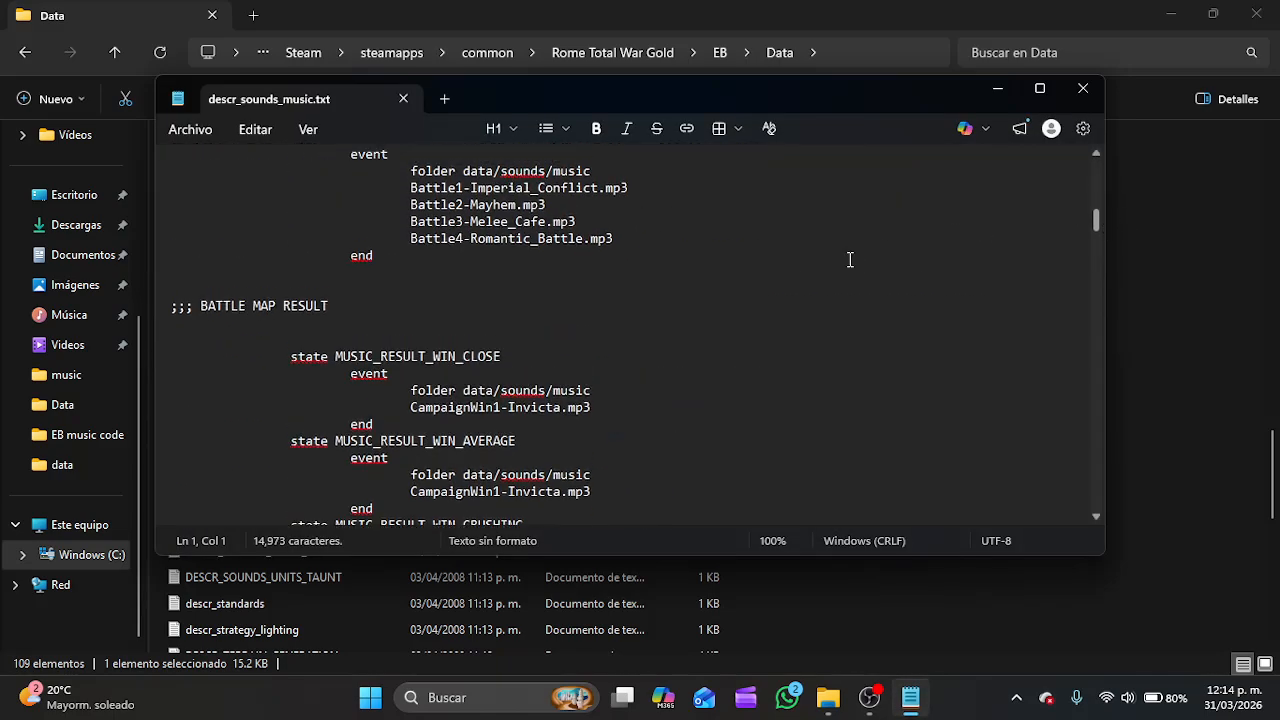
{"action": "scroll", "coordinate": [463, 234], "scroll_direction": "up", "scroll_amount": 4}
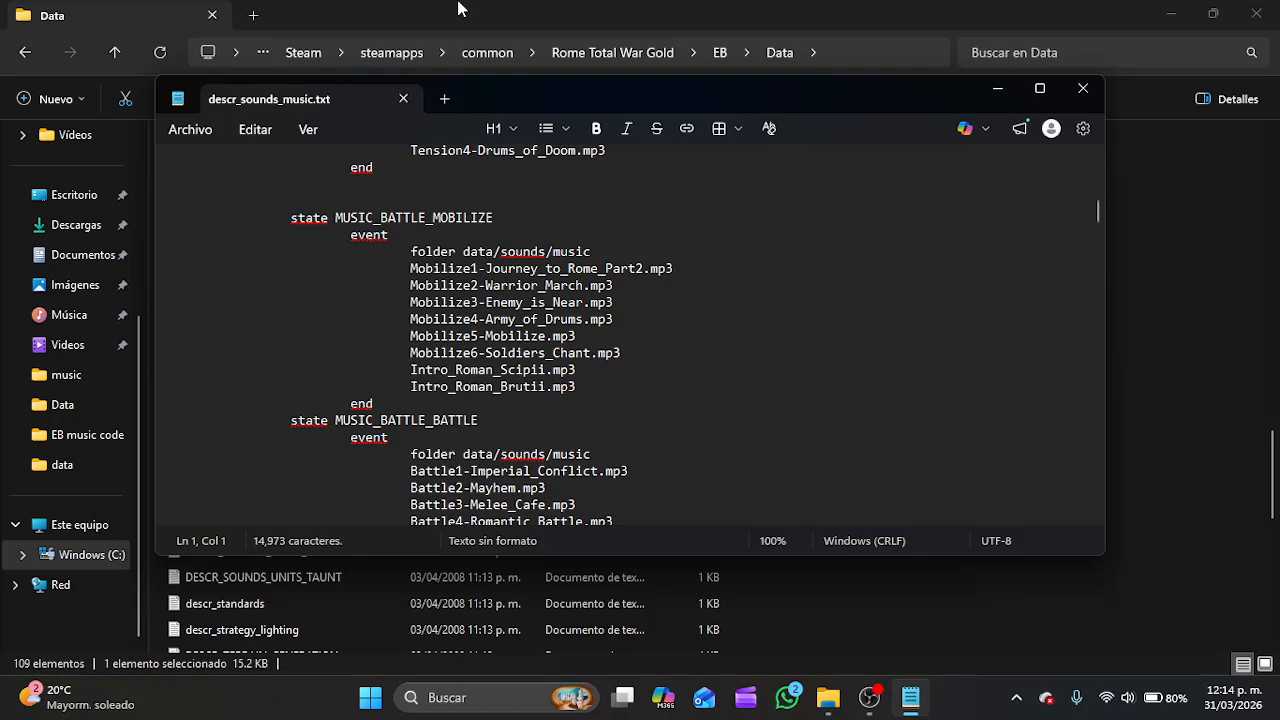
Return to File Explorer and go from the Windows (C:) drive to Archivos de programa (x86)\Steam\steamapps\common.
{"action": "left_click", "coordinate": [492, 8]}
{"action": "left_click", "coordinate": [88, 556]}
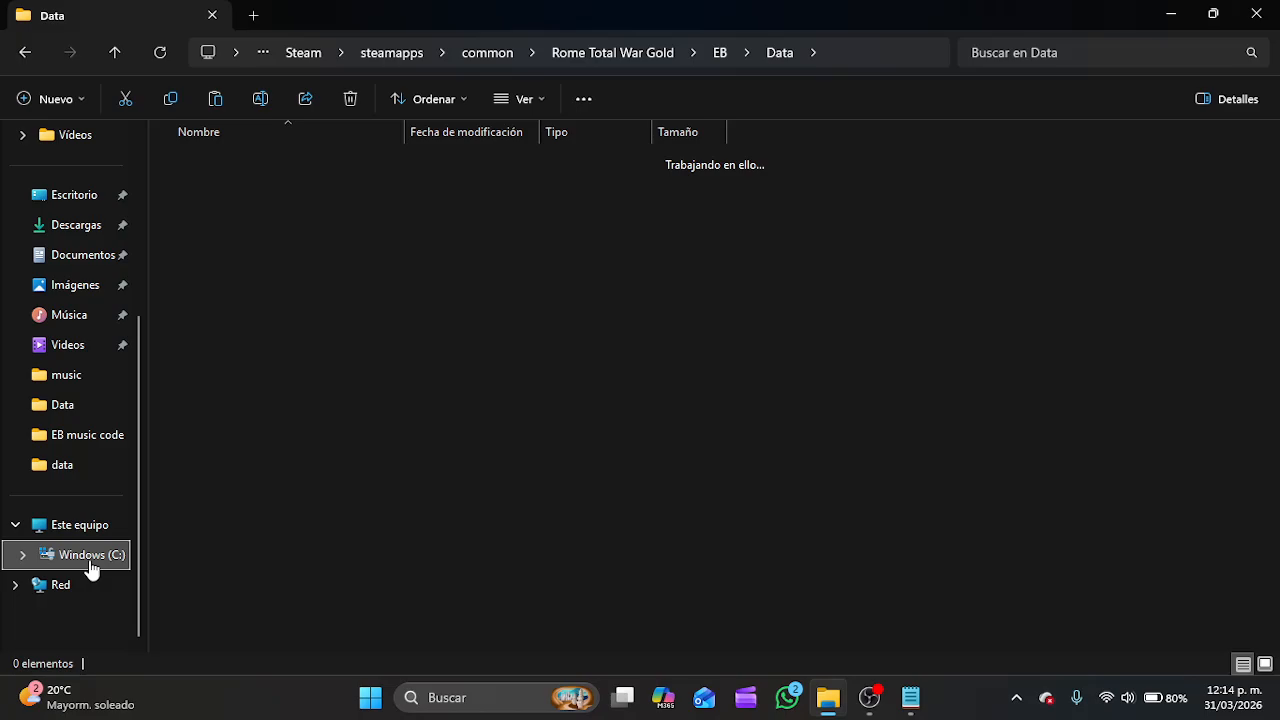
{"action": "double_click", "coordinate": [332, 188]}
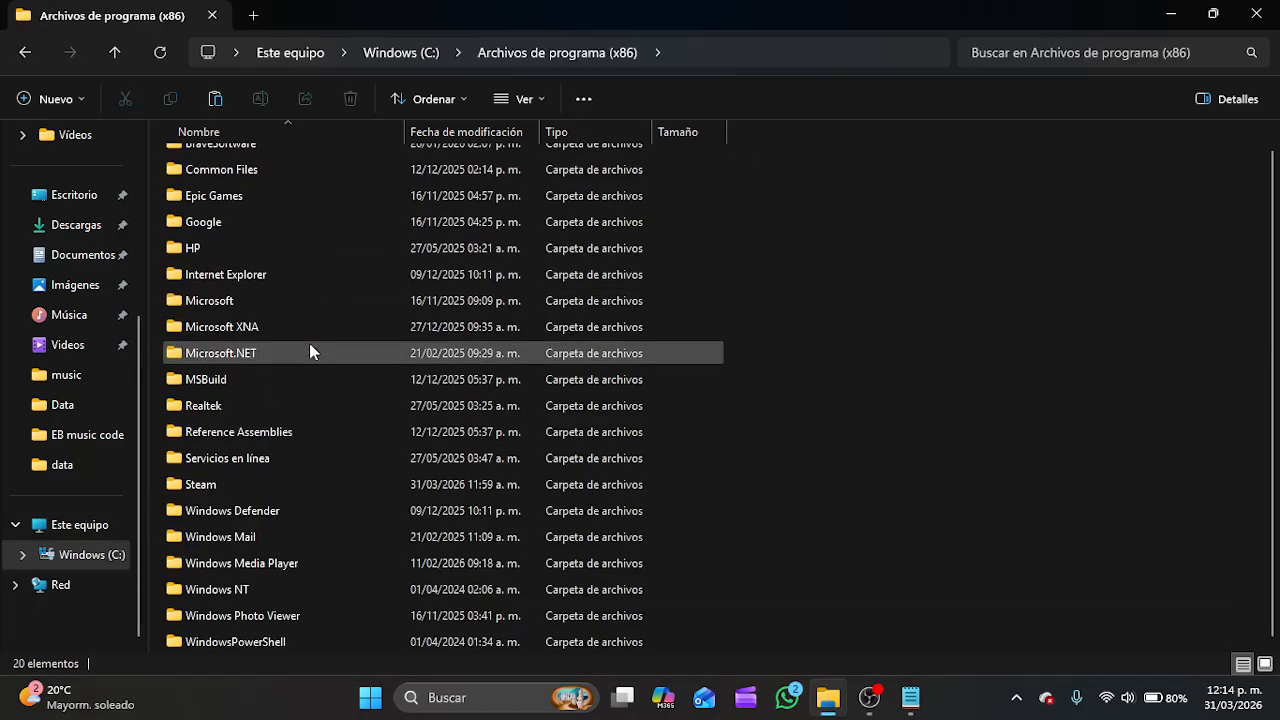
{"action": "double_click", "coordinate": [236, 484]}
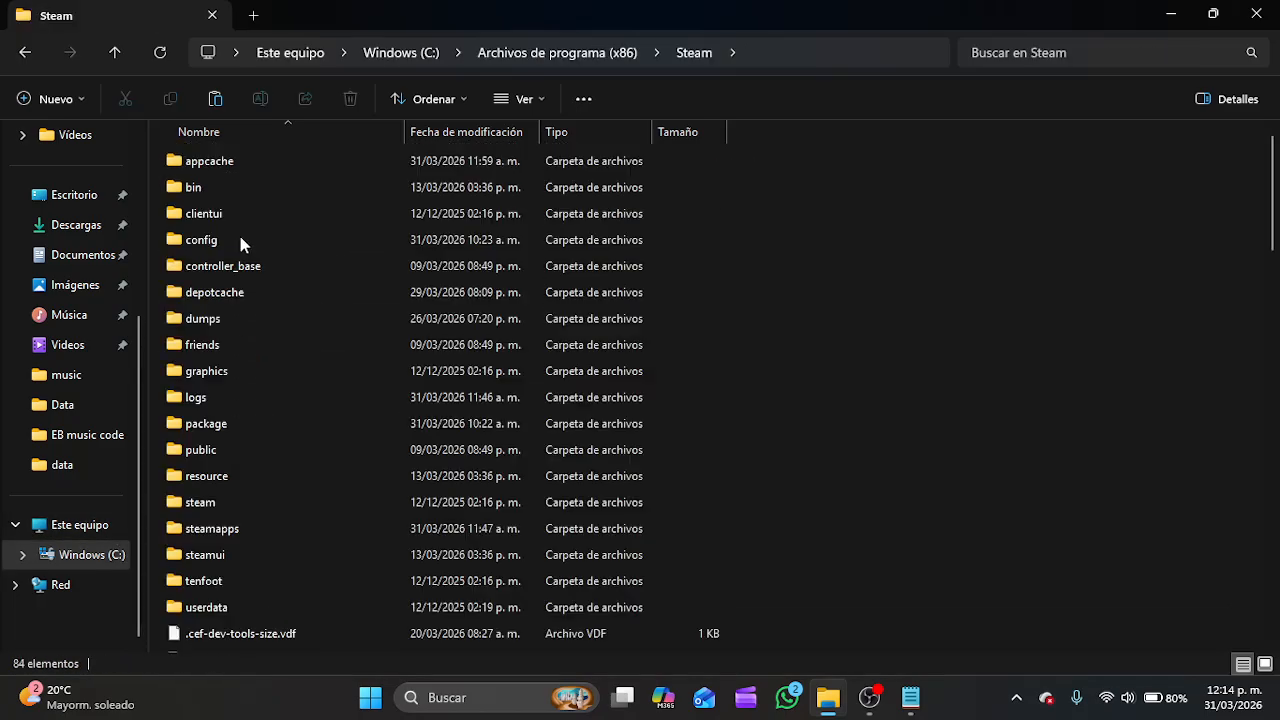
{"action": "double_click", "coordinate": [224, 528]}
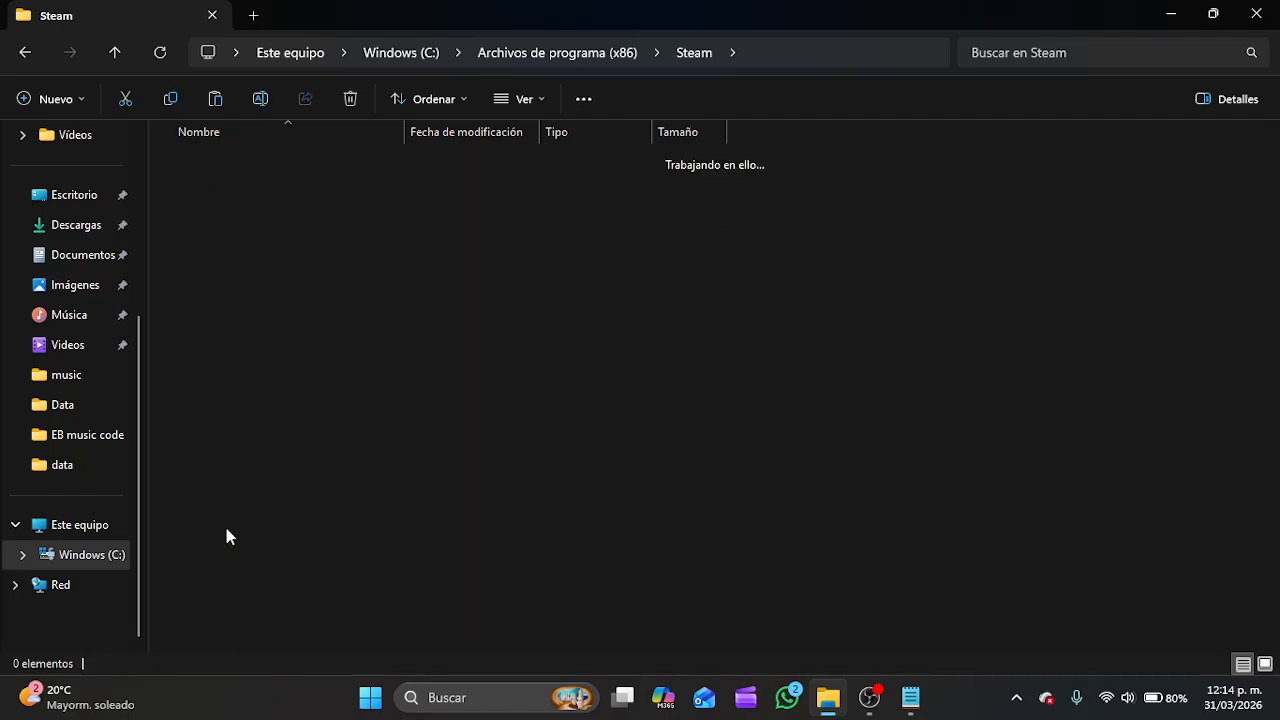
{"action": "double_click", "coordinate": [252, 157]}
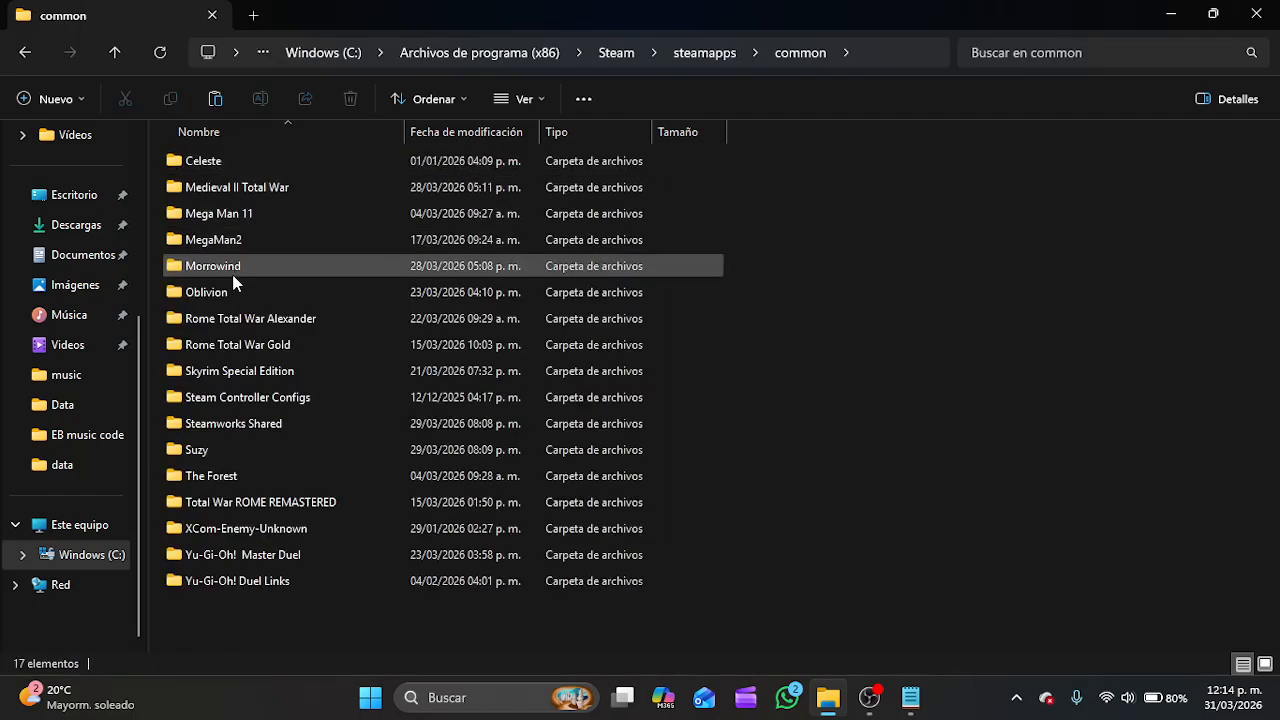
Open the sounds folder within Rome Total War Alexander\data.
{"action": "double_click", "coordinate": [264, 318]}
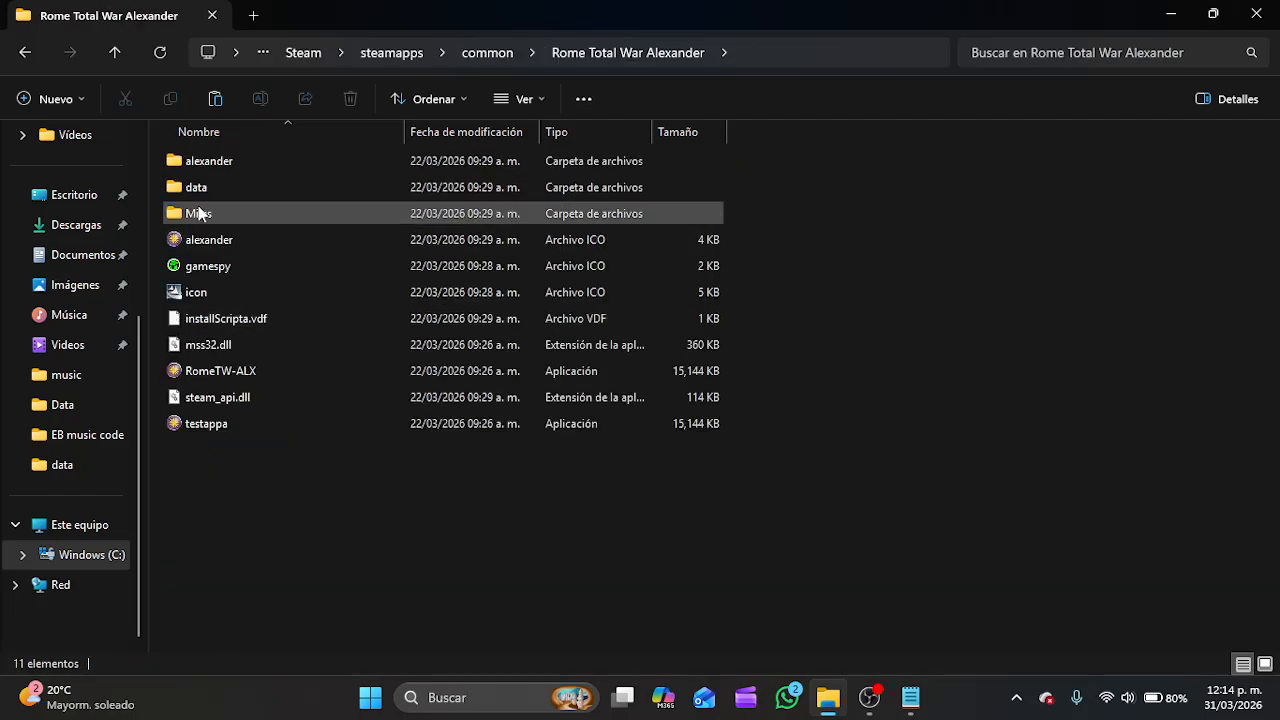
{"action": "left_click", "coordinate": [209, 190]}
{"action": "double_click", "coordinate": [209, 191]}
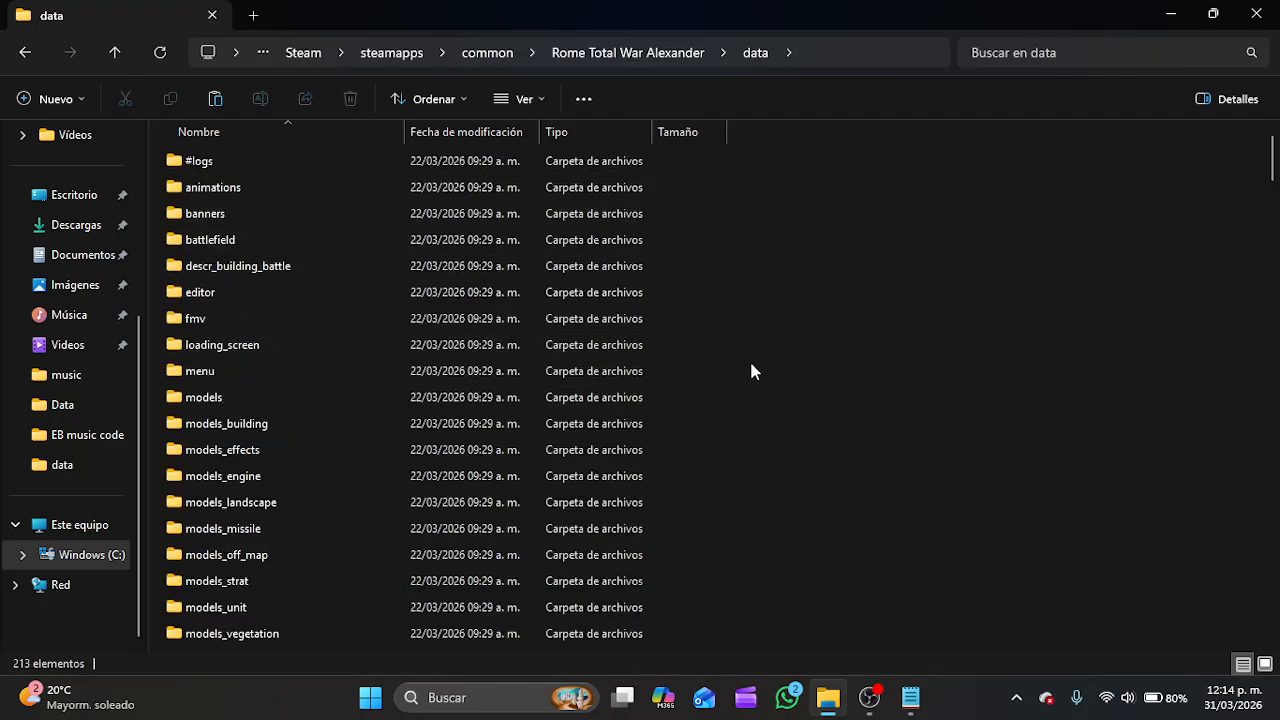
{"action": "key", "text": "s"}
{"action": "key", "text": "s"}
{"action": "key", "text": "s"}
{"action": "key", "text": "s"}
{"action": "key", "text": "s"}
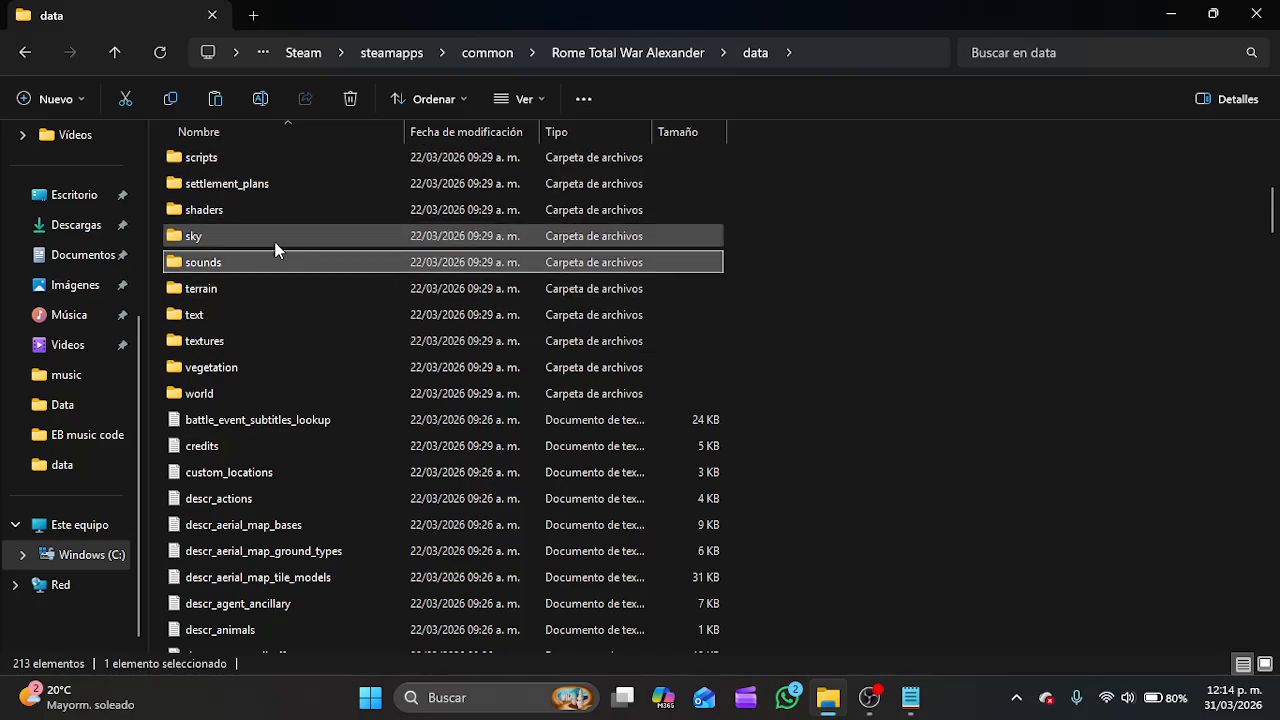
{"action": "double_click", "coordinate": [264, 261]}
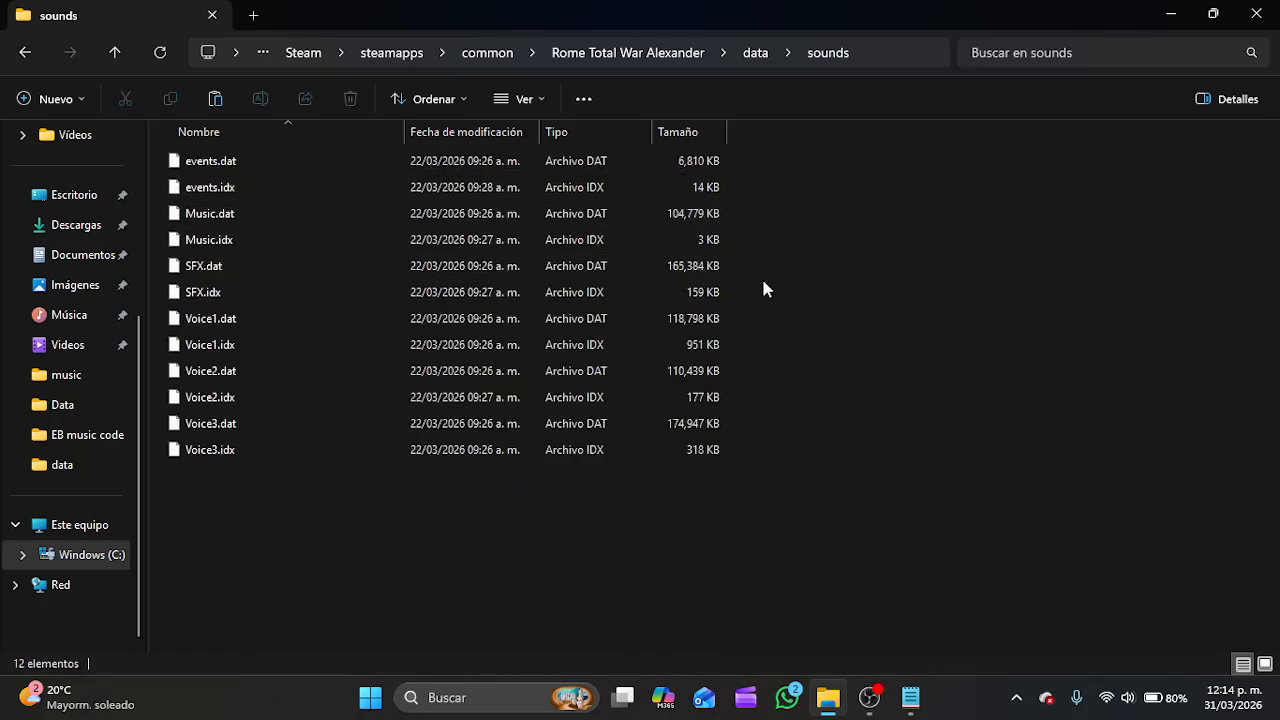
Select Music.dat and Music.idx in the Alexander sounds folder and copy both files.
{"action": "left_click_drag", "start_coordinate": [741, 208], "coordinate": [622, 244]}
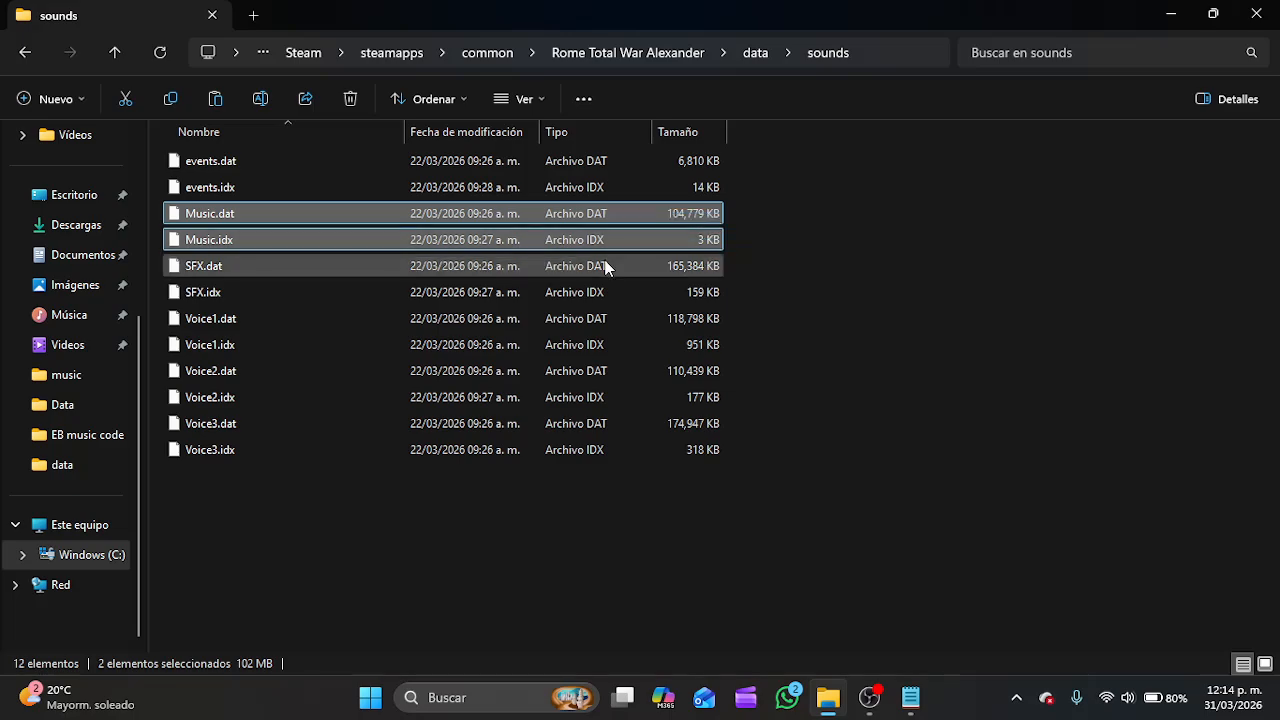
{"action": "left_click", "coordinate": [100, 555]}
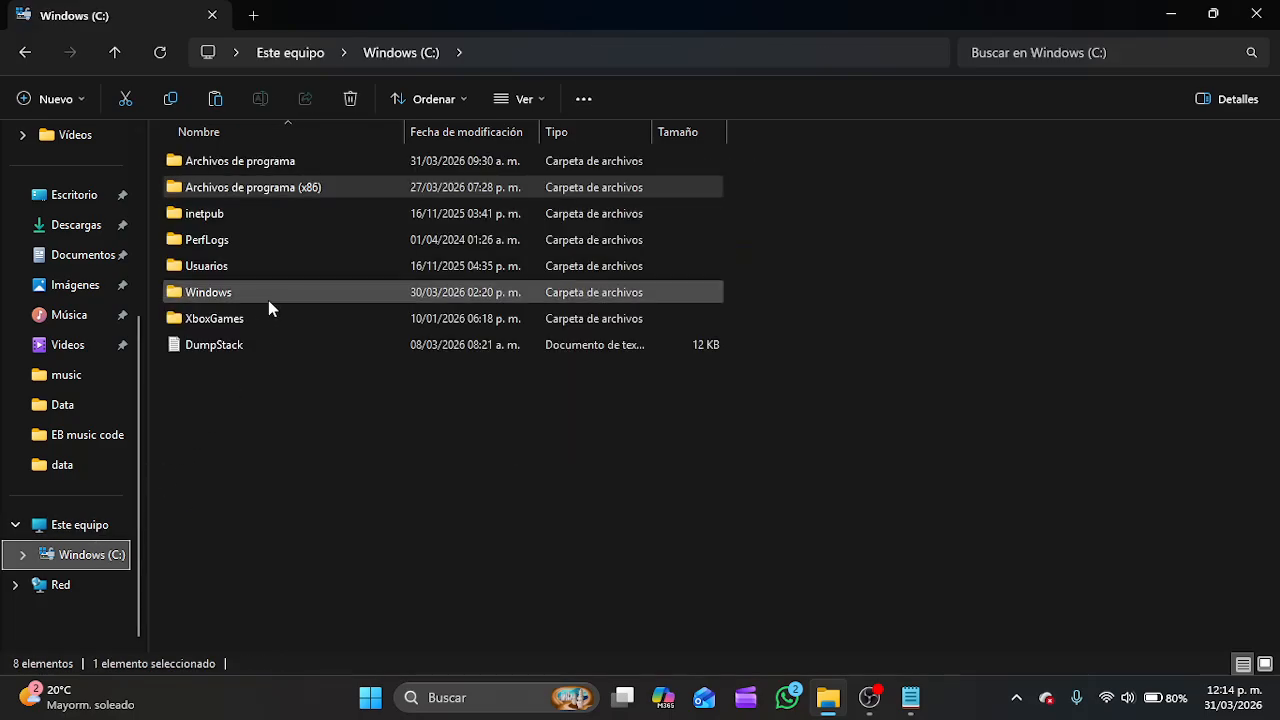
{"action": "left_click", "coordinate": [25, 52]}
{"action": "left_click_drag", "start_coordinate": [745, 207], "coordinate": [608, 239]}
{"action": "right_click", "coordinate": [608, 239]}
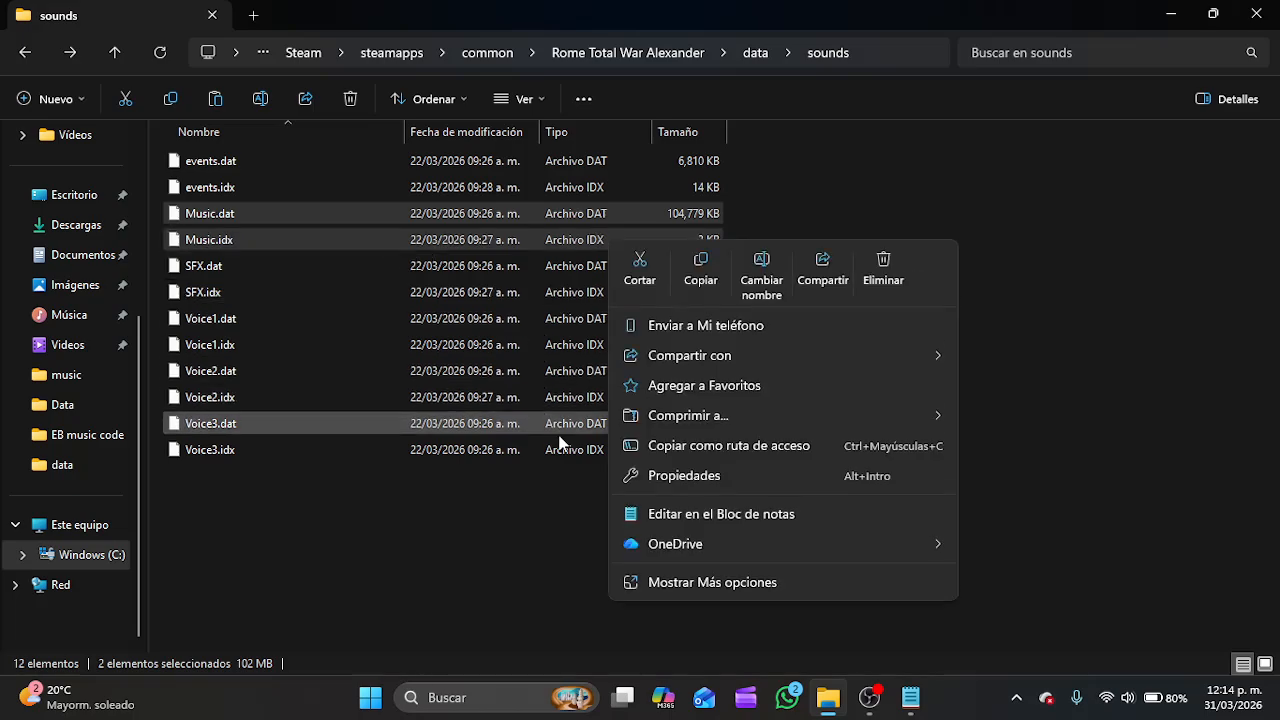
{"action": "left_click", "coordinate": [681, 271]}
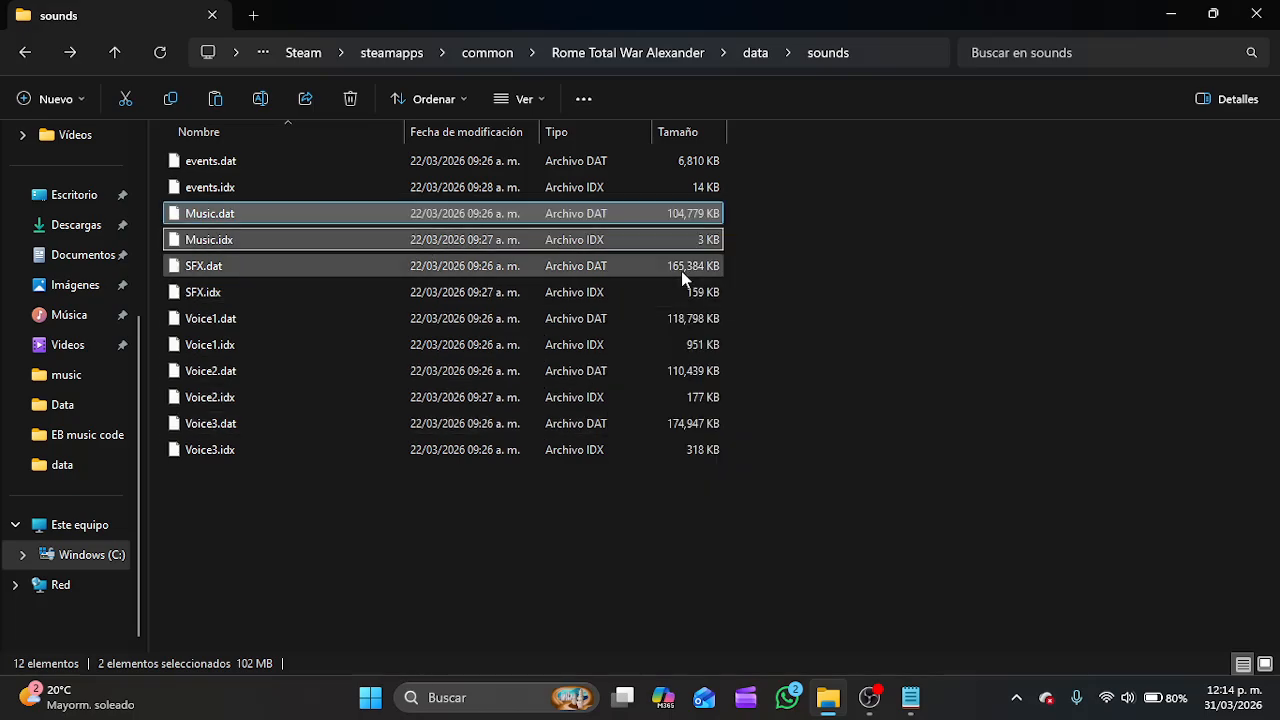
Navigate from the Windows (C:) drive through Archivos de programa (x86) and Steam\steamapps to the common folder.
{"action": "left_click", "coordinate": [94, 556]}
{"action": "double_click", "coordinate": [382, 198]}
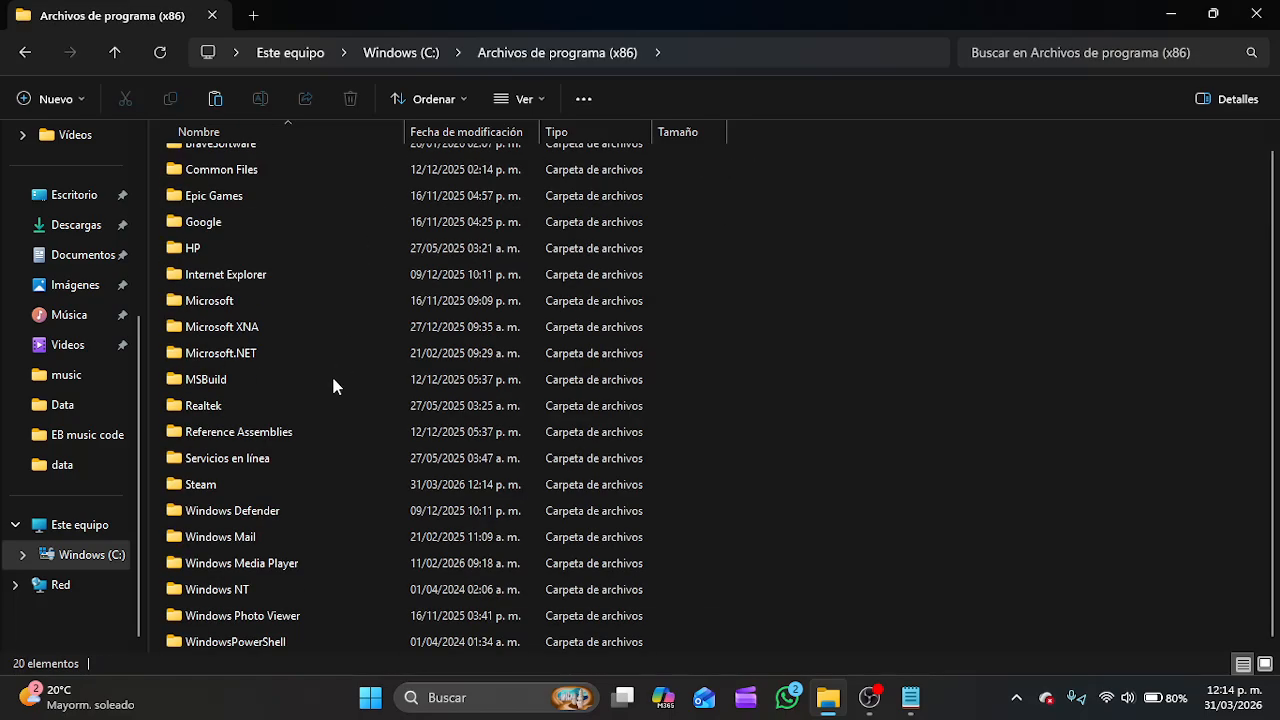
{"action": "double_click", "coordinate": [250, 484]}
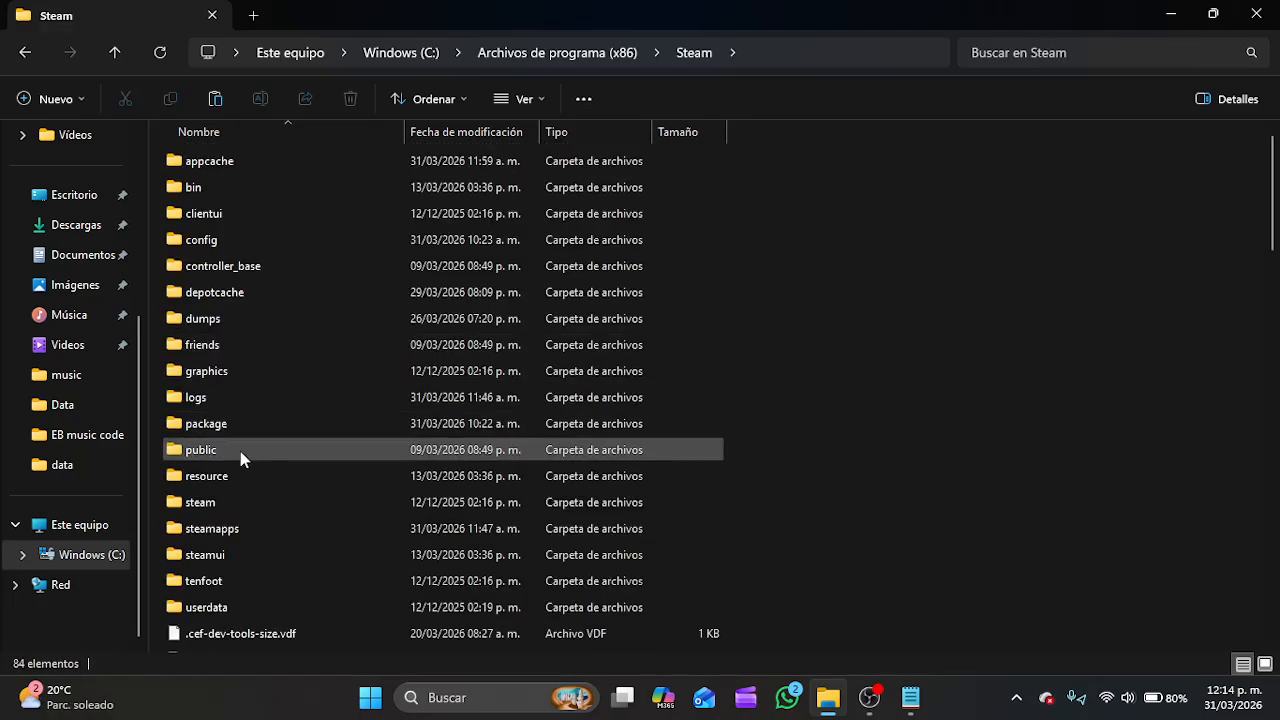
{"action": "double_click", "coordinate": [237, 528]}
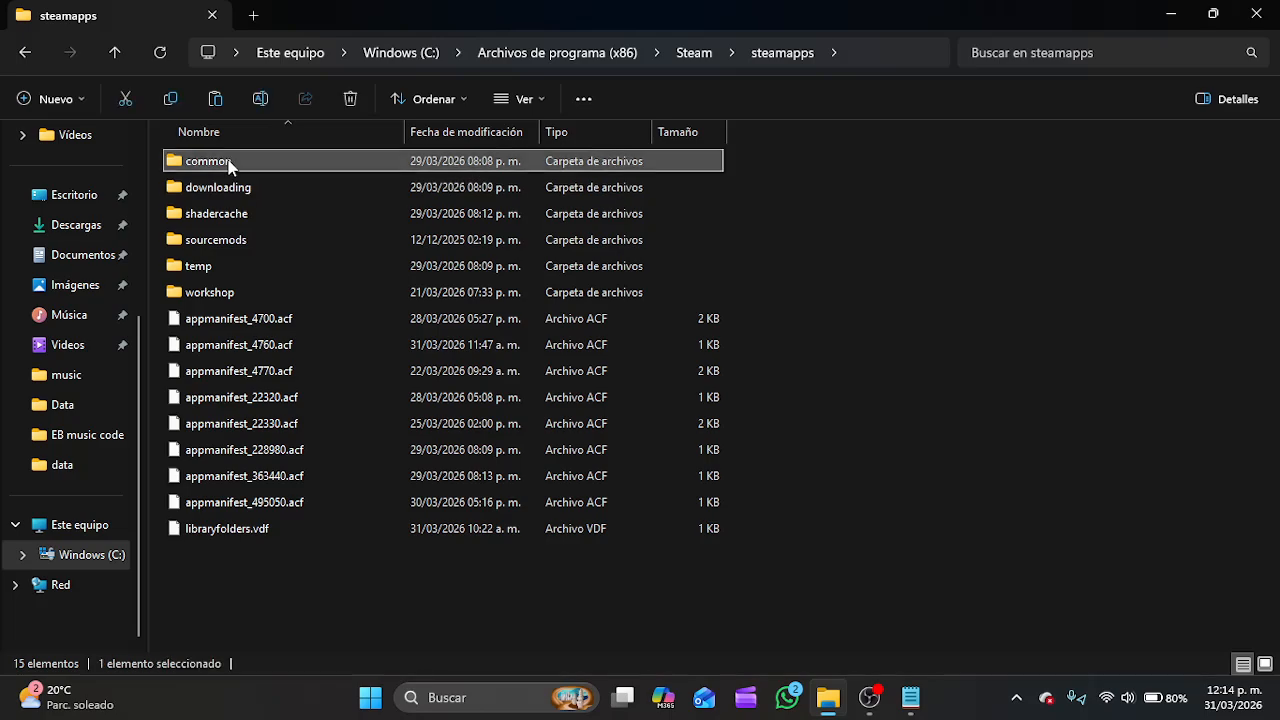
{"action": "double_click", "coordinate": [225, 163]}
Open the EB\Data folder inside Rome Total War Gold.
{"action": "double_click", "coordinate": [289, 346]}
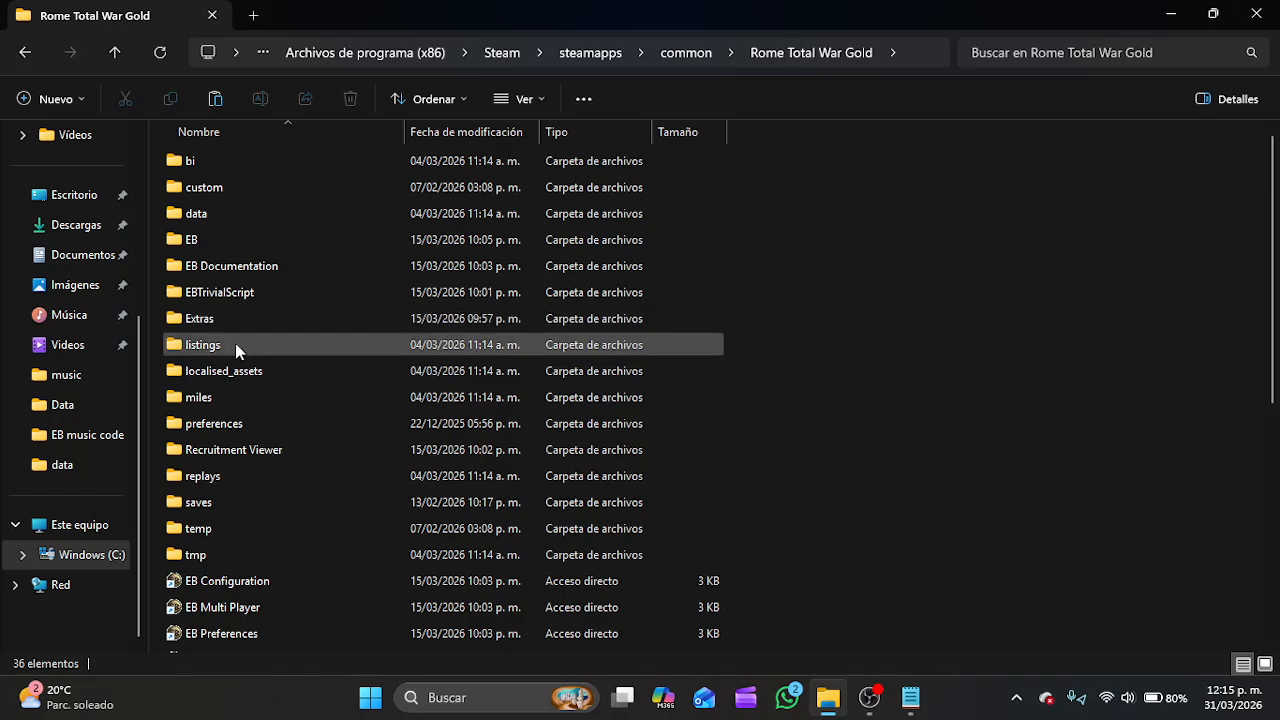
{"action": "double_click", "coordinate": [229, 240]}
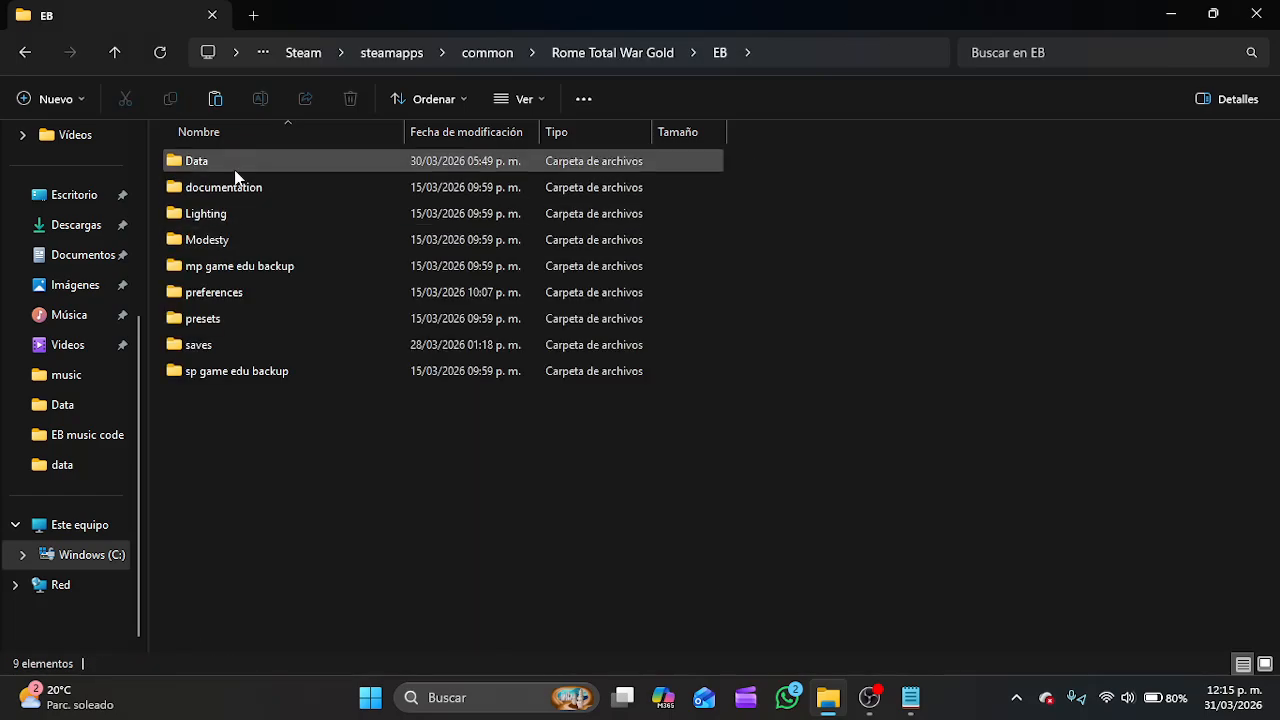
{"action": "double_click", "coordinate": [232, 163]}
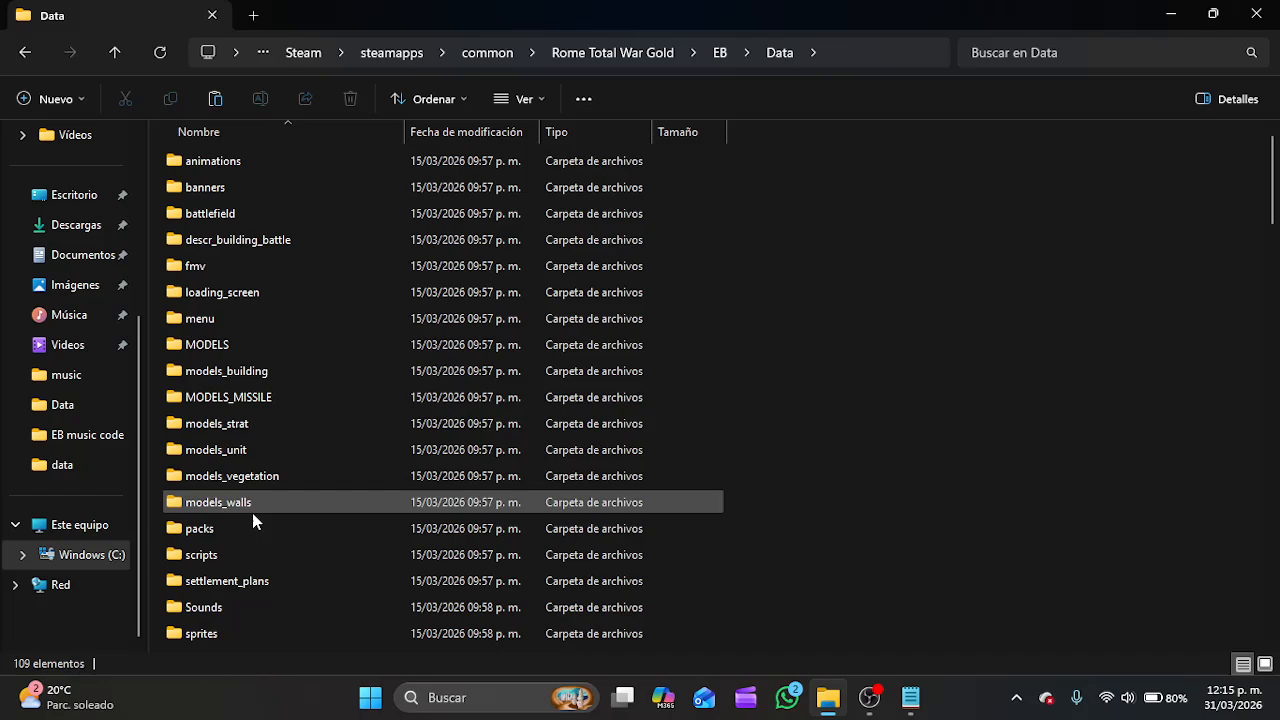
Open the music folder within Sounds in Rome Total War Gold\EB\Data.
{"action": "scroll", "coordinate": [260, 530], "scroll_direction": "down", "scroll_amount": 1}
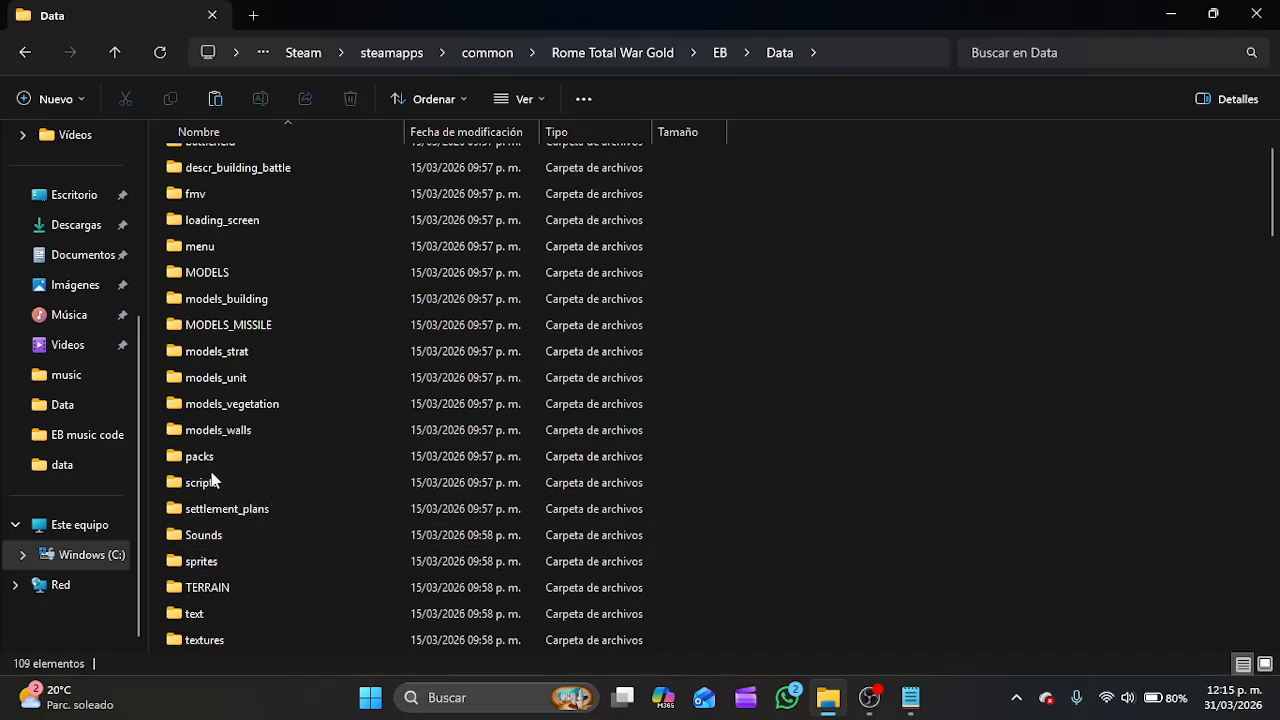
{"action": "double_click", "coordinate": [227, 537]}
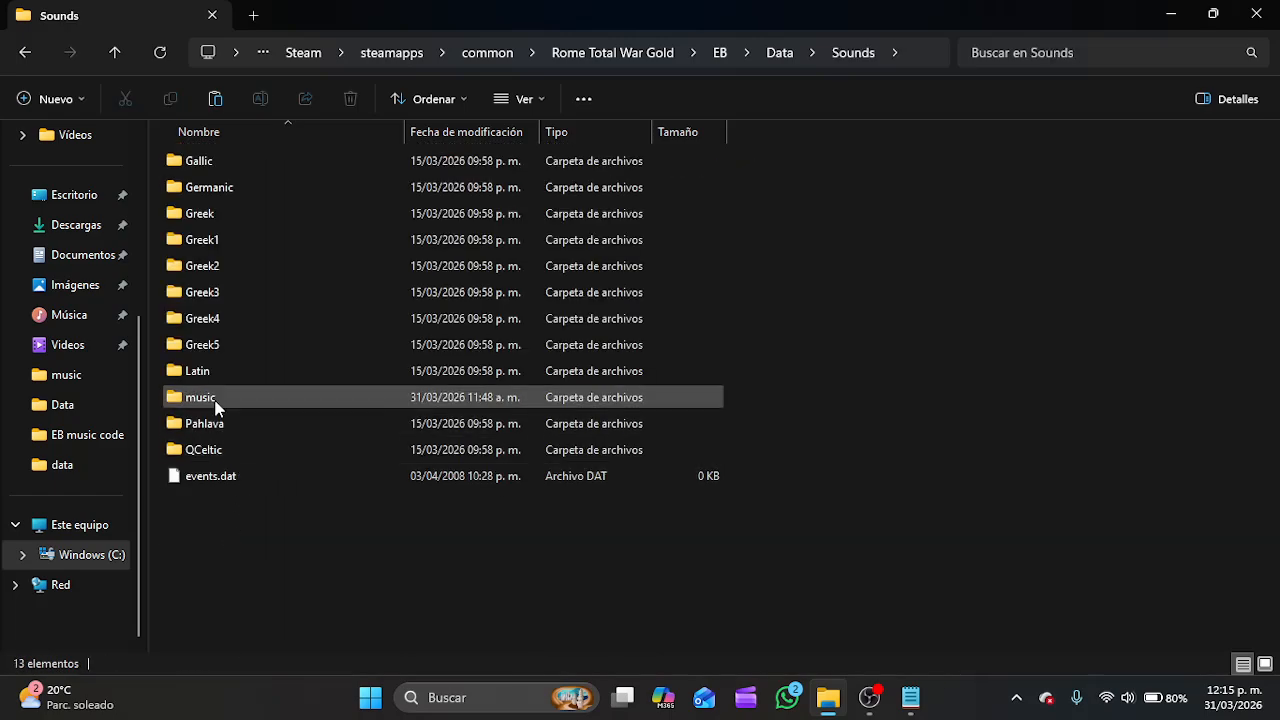
{"action": "double_click", "coordinate": [215, 400]}
Paste the copied Music.dat and Music.idx files among the tracks in the EB music folder.
{"action": "scroll", "coordinate": [820, 402], "scroll_direction": "down", "scroll_amount": 7}
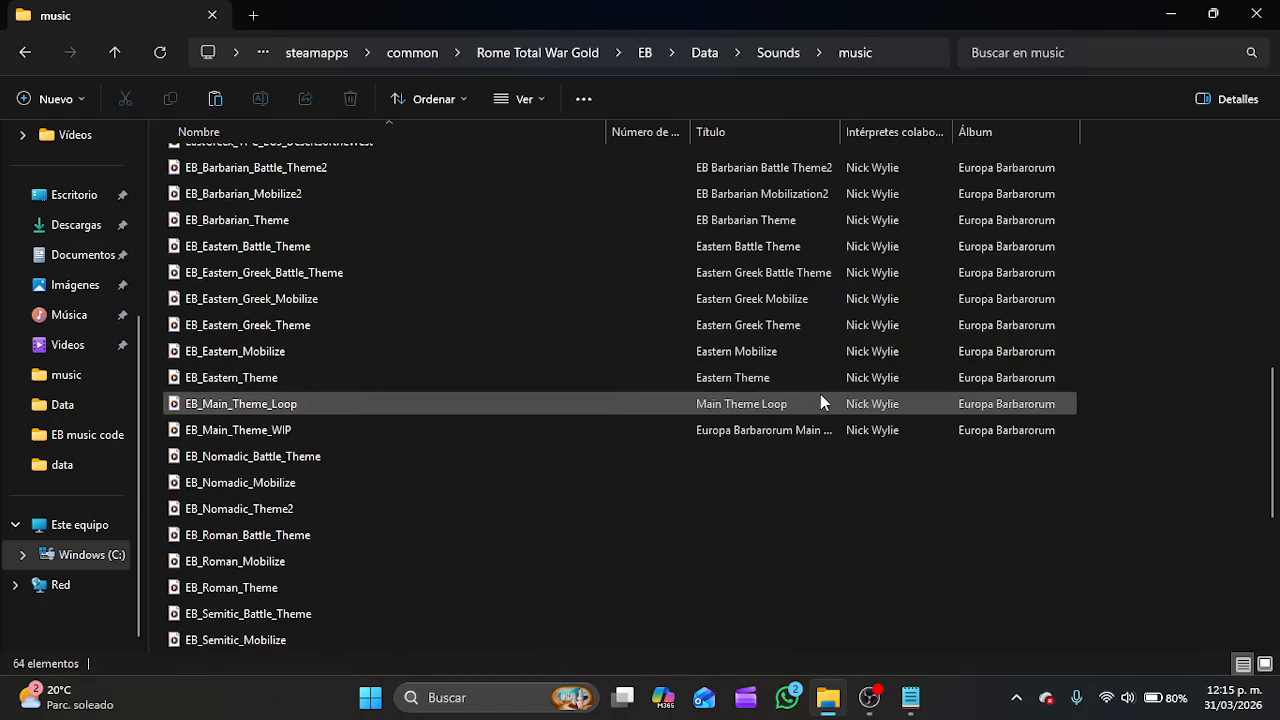
{"action": "scroll", "coordinate": [820, 394], "scroll_direction": "up", "scroll_amount": 10}
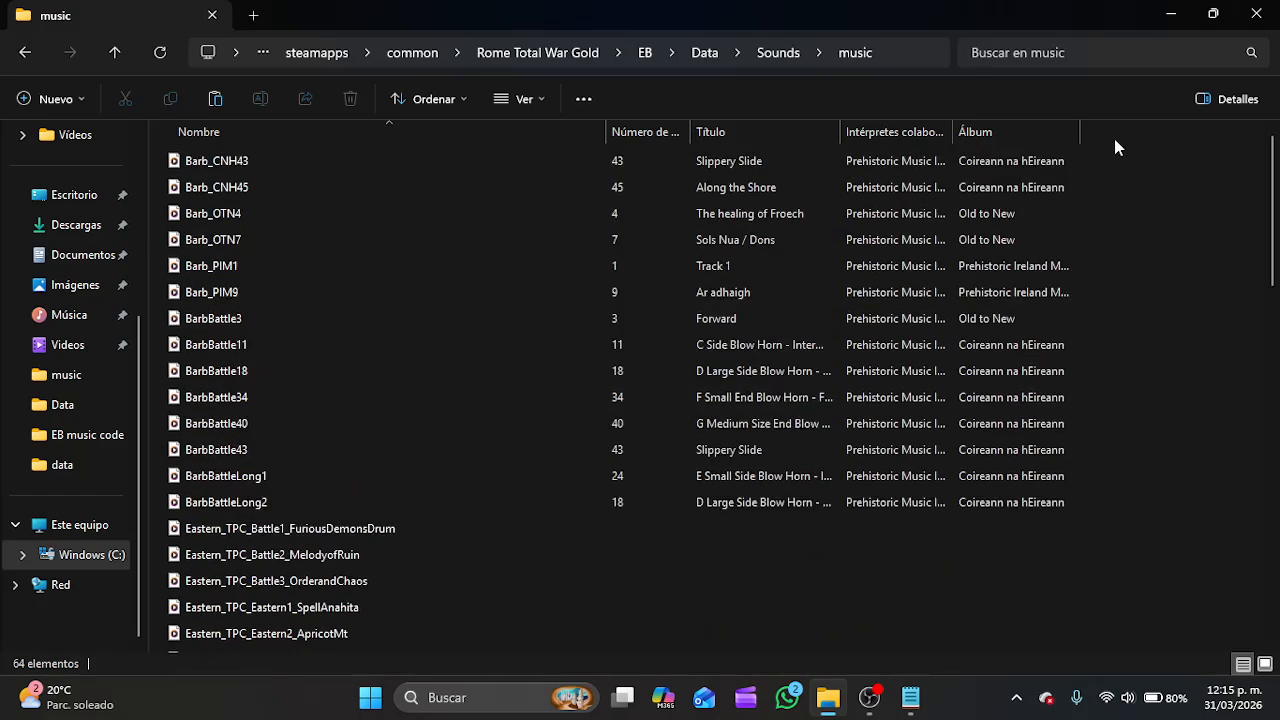
{"action": "left_click_drag", "start_coordinate": [1110, 183], "coordinate": [1147, 325]}
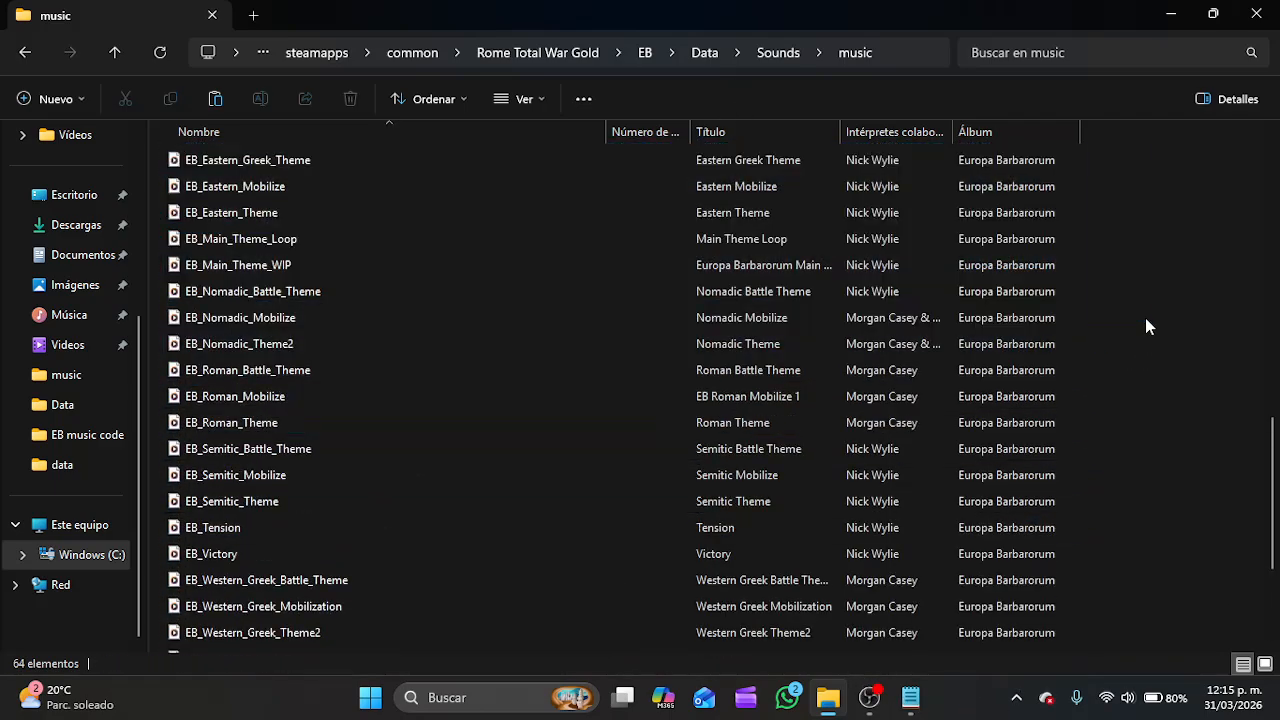
{"action": "key", "text": "ctrl+v"}
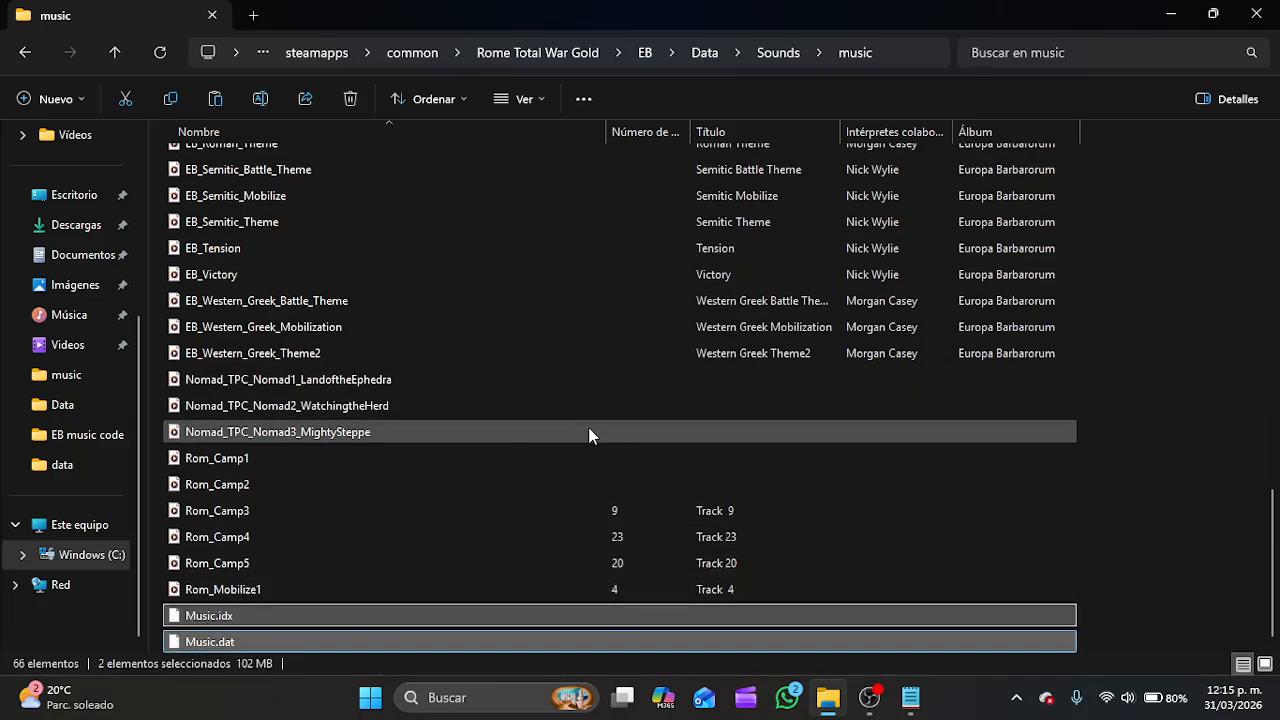
Close the music folder and descr_sounds_music.txt, and launch Europa Barbarorum single player to continue the campaign.
{"action": "left_click", "coordinate": [1256, 14]}
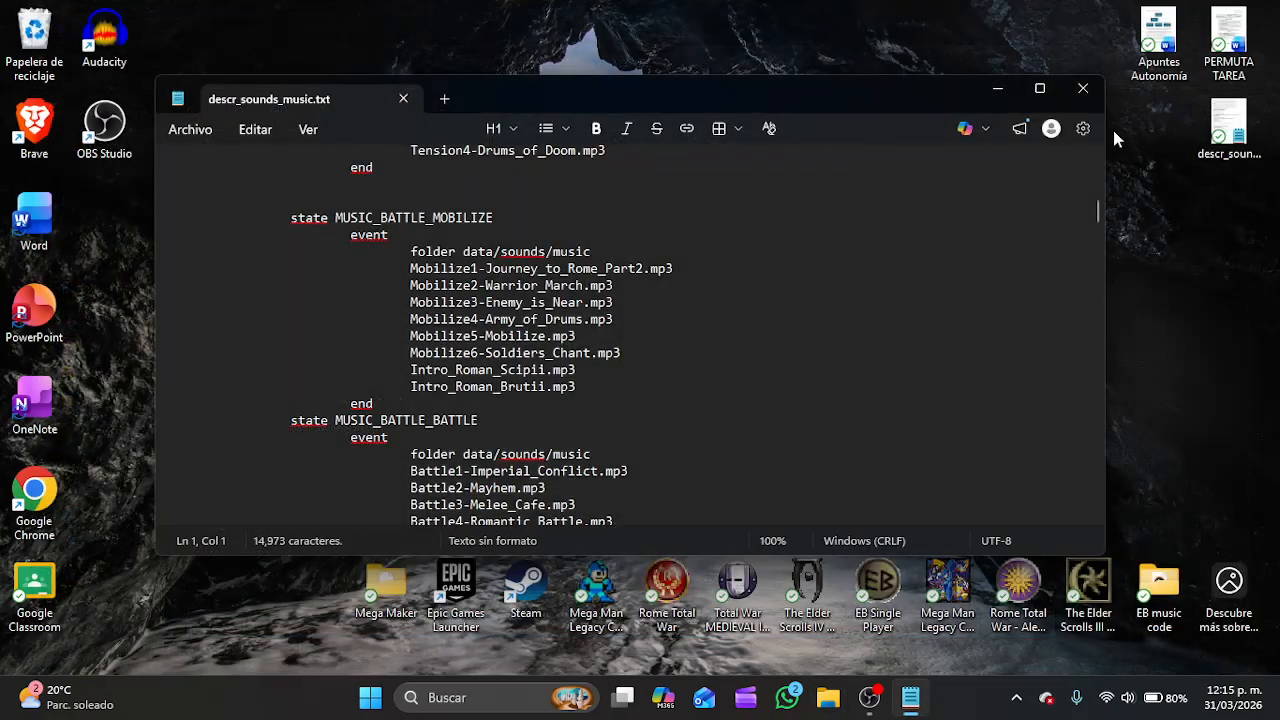
{"action": "left_click", "coordinate": [1083, 88]}
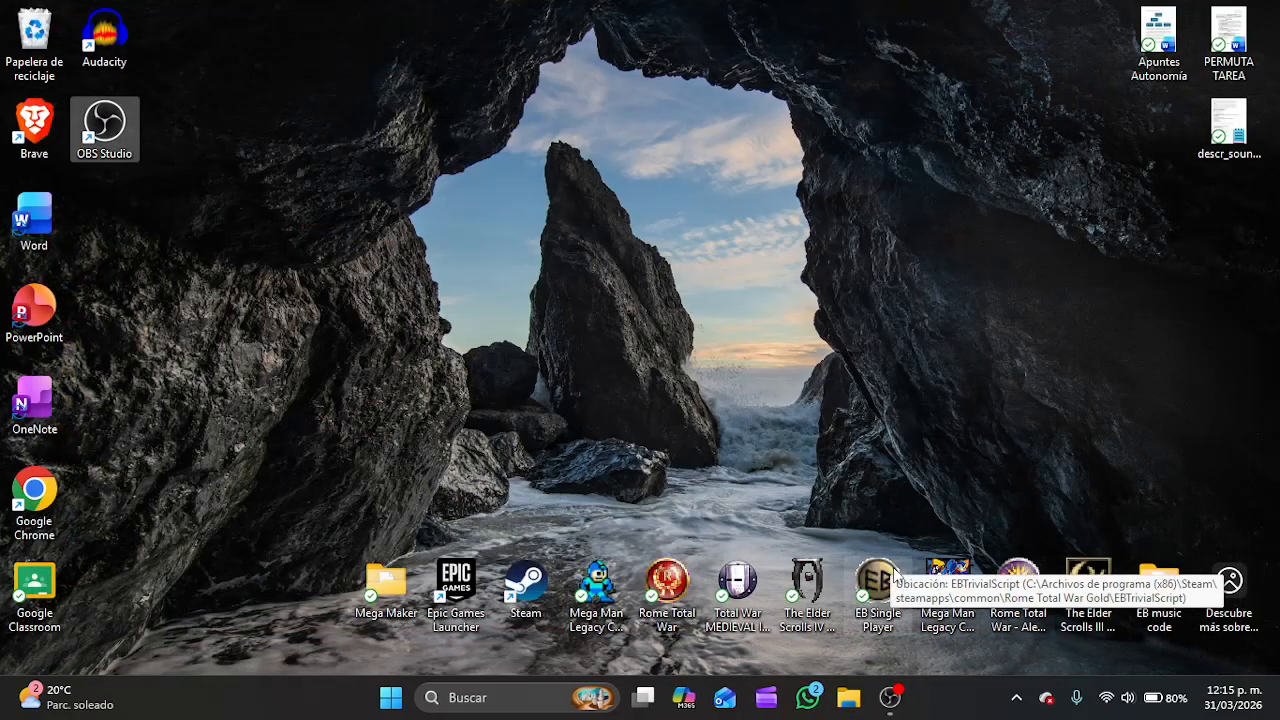
{"action": "double_click", "coordinate": [878, 580]}
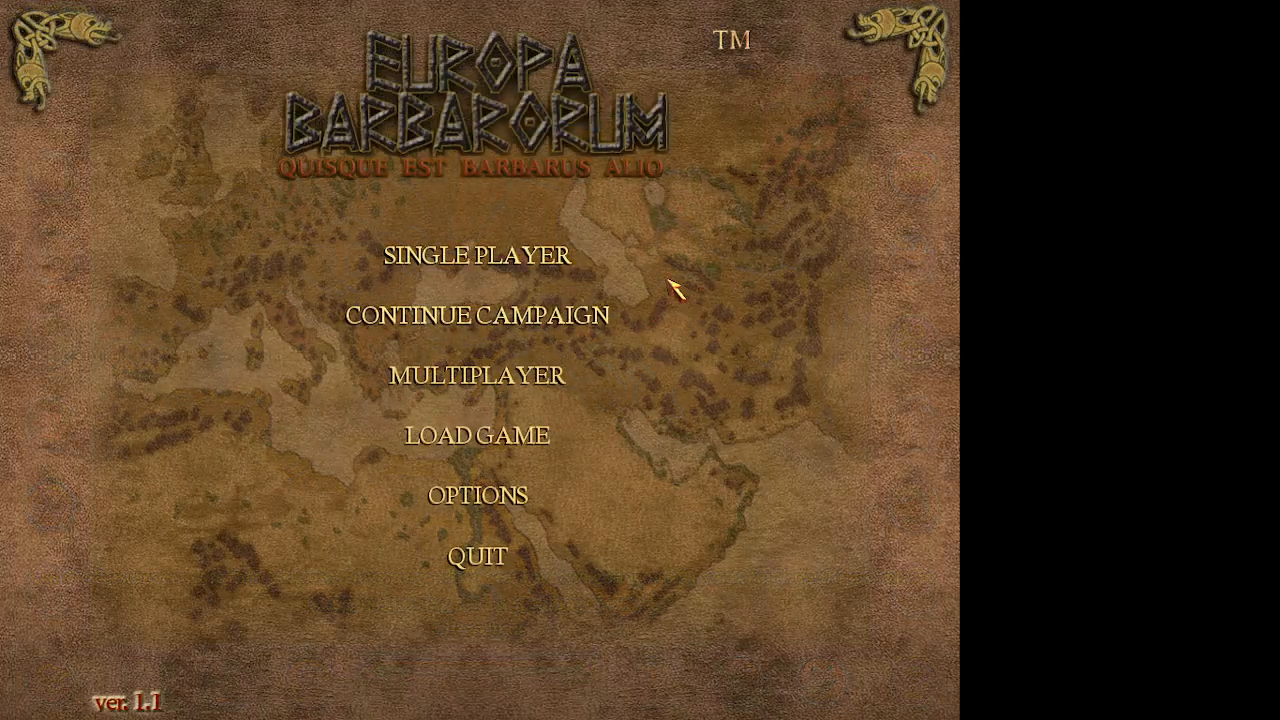
{"action": "left_click", "coordinate": [476, 318]}
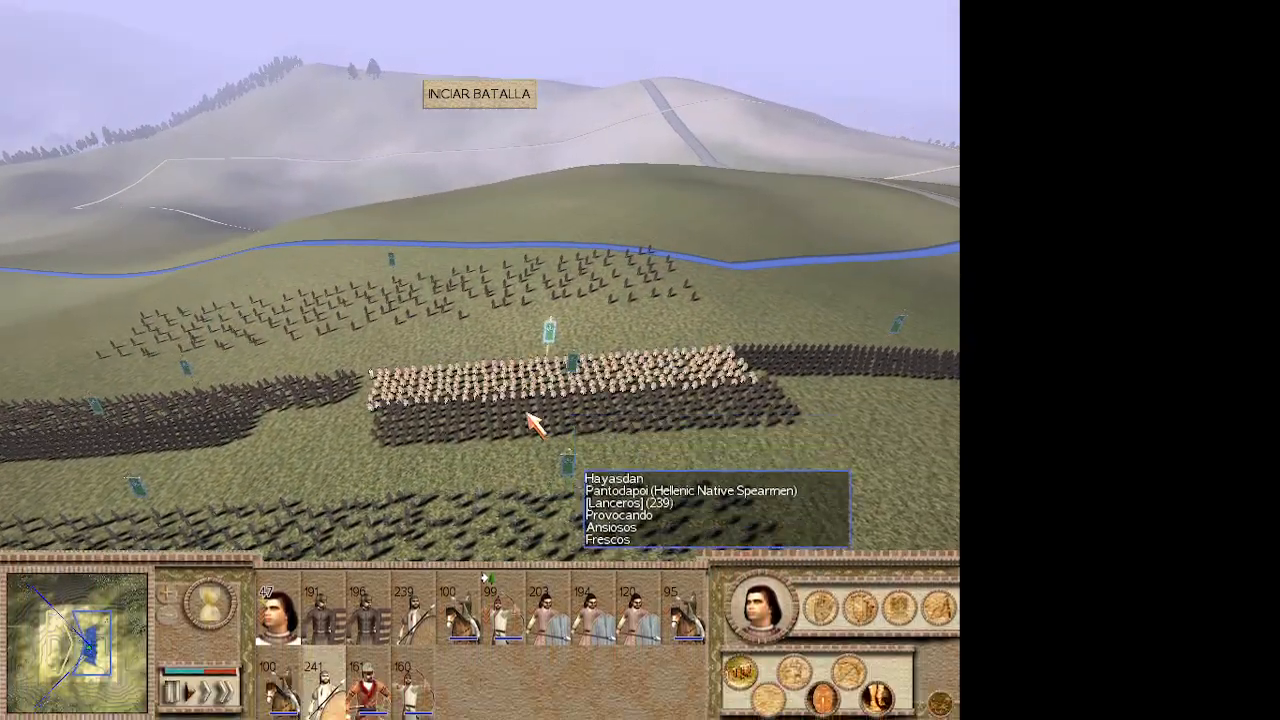
Examine the deployed Hayasdan spearmen units and the terrain around the deployment area before the battle.
{"action": "left_click", "coordinate": [528, 414]}
{"action": "left_click", "coordinate": [309, 405]}
{"action": "left_click", "coordinate": [218, 427]}
{"action": "key", "text": "a"}
{"action": "key", "text": "s"}
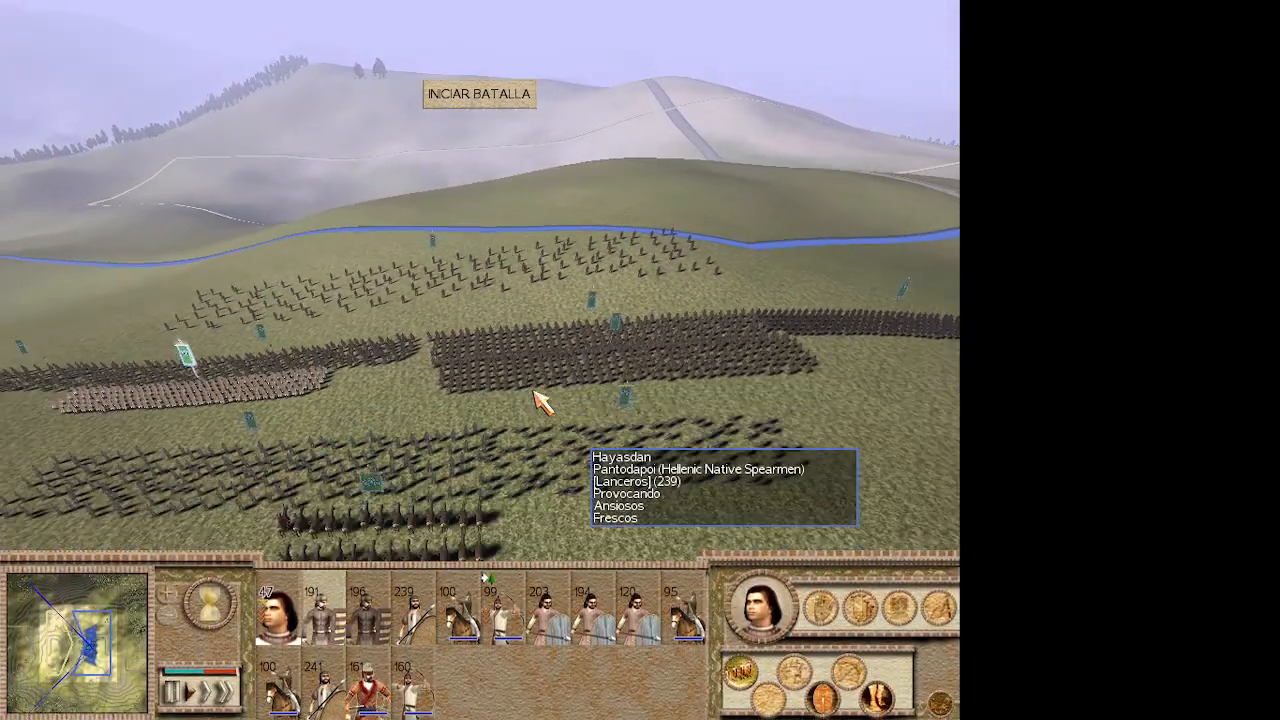
{"action": "scroll", "coordinate": [541, 400], "scroll_direction": "up", "scroll_amount": 2}
{"action": "key", "text": "w"}
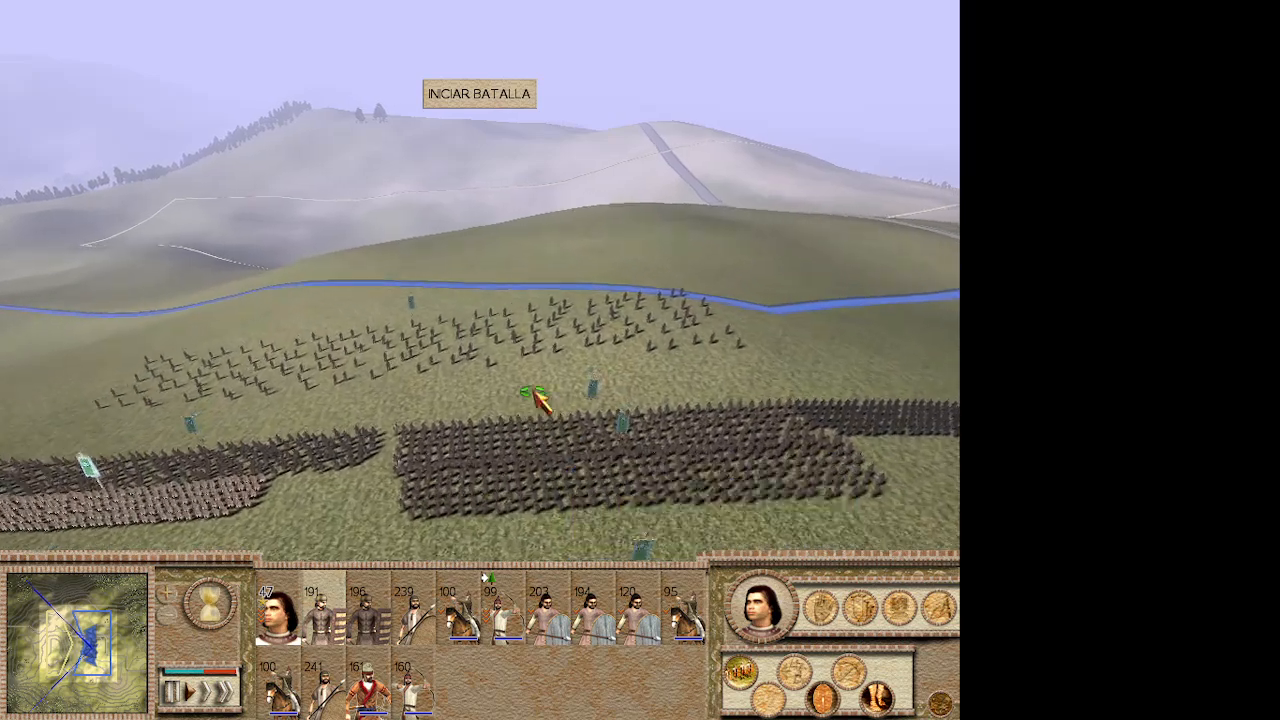
{"action": "key", "text": "d"}
{"action": "key", "text": "s"}
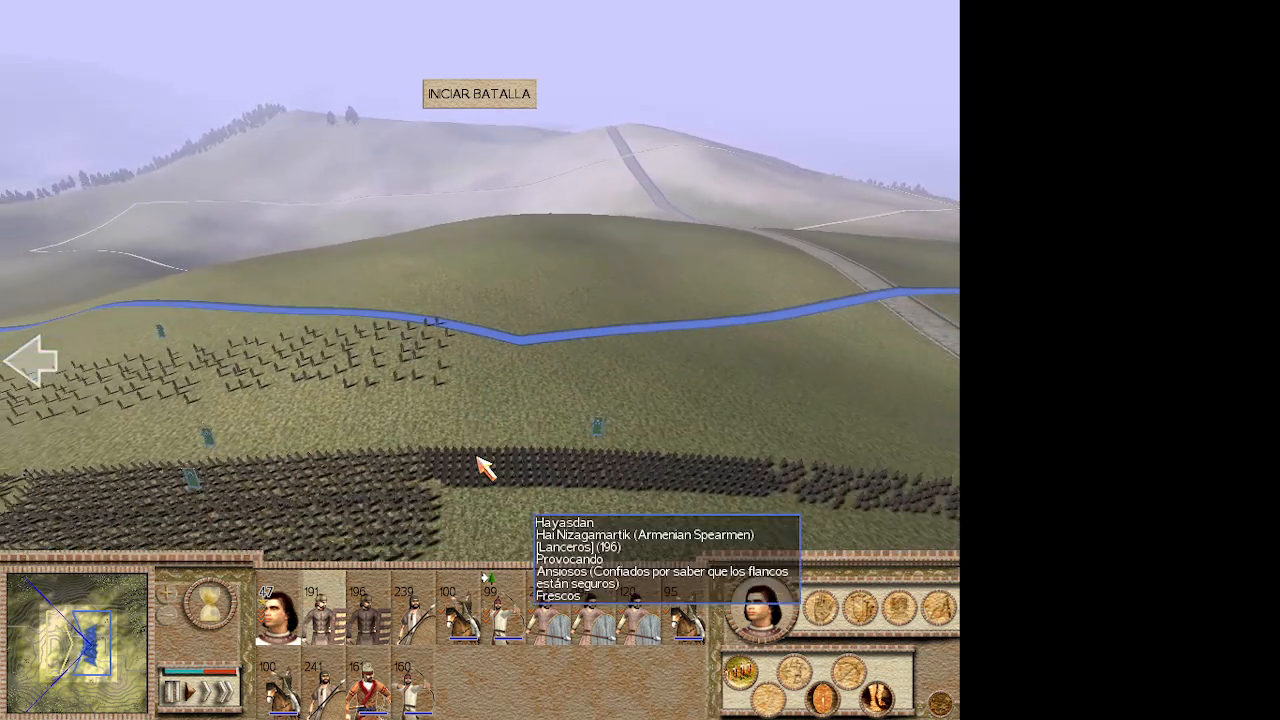
Select the two Pantodapoi spearmen units and the Hai Nizagamartik spearmen in the battle line.
{"action": "scroll", "coordinate": [612, 434], "scroll_direction": "down", "scroll_amount": 1}
{"action": "left_click", "coordinate": [528, 419]}
{"action": "left_click", "coordinate": [369, 432]}
{"action": "left_click", "coordinate": [361, 478]}
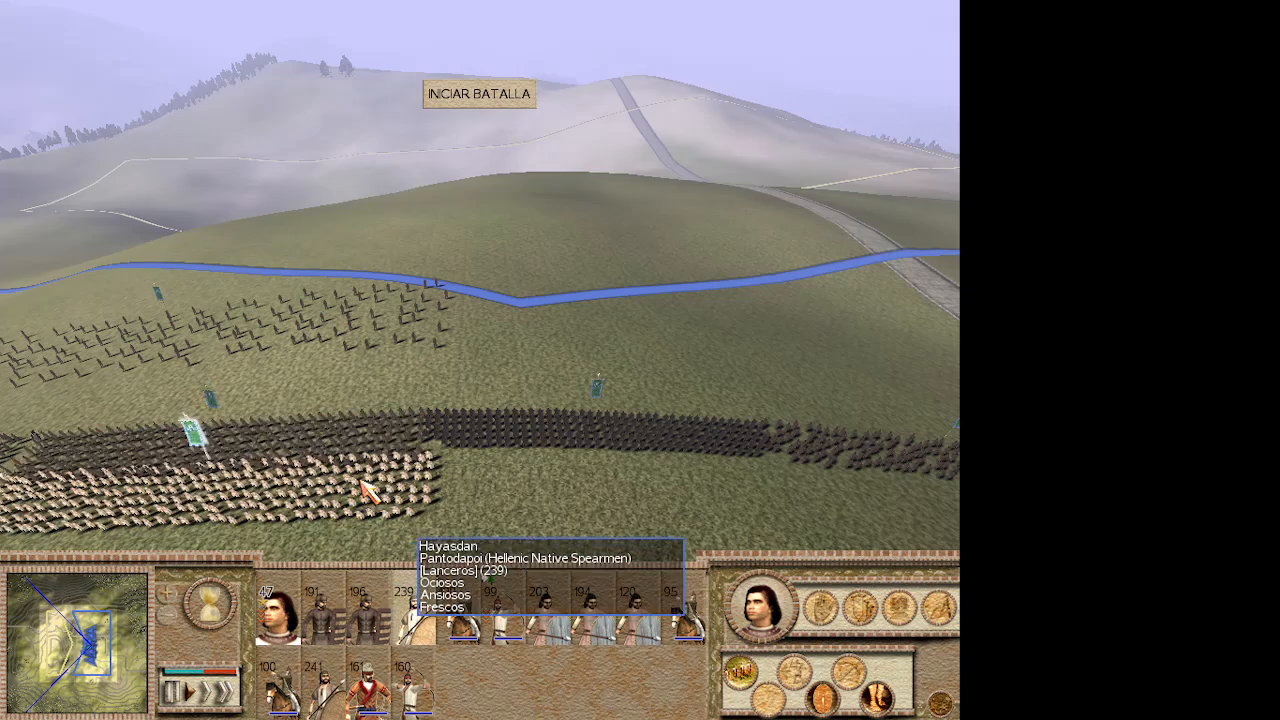
{"action": "left_click", "coordinate": [474, 421]}
{"action": "left_click", "coordinate": [386, 438]}
{"action": "left_click", "coordinate": [352, 471]}
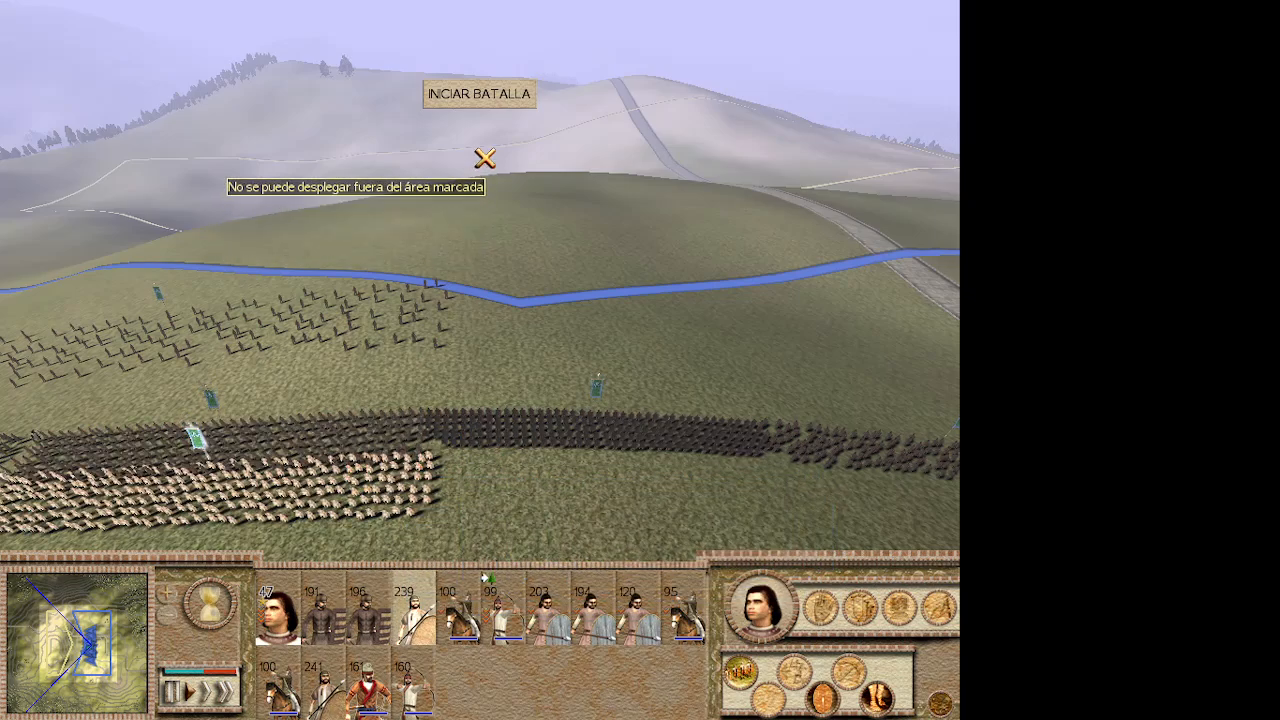
Start the battle and order the selected spearmen to advance toward the Ptolemaioi army.
{"action": "scroll", "coordinate": [485, 152], "scroll_direction": "up", "scroll_amount": 1}
{"action": "left_click", "coordinate": [510, 95]}
{"action": "right_click", "coordinate": [662, 392]}
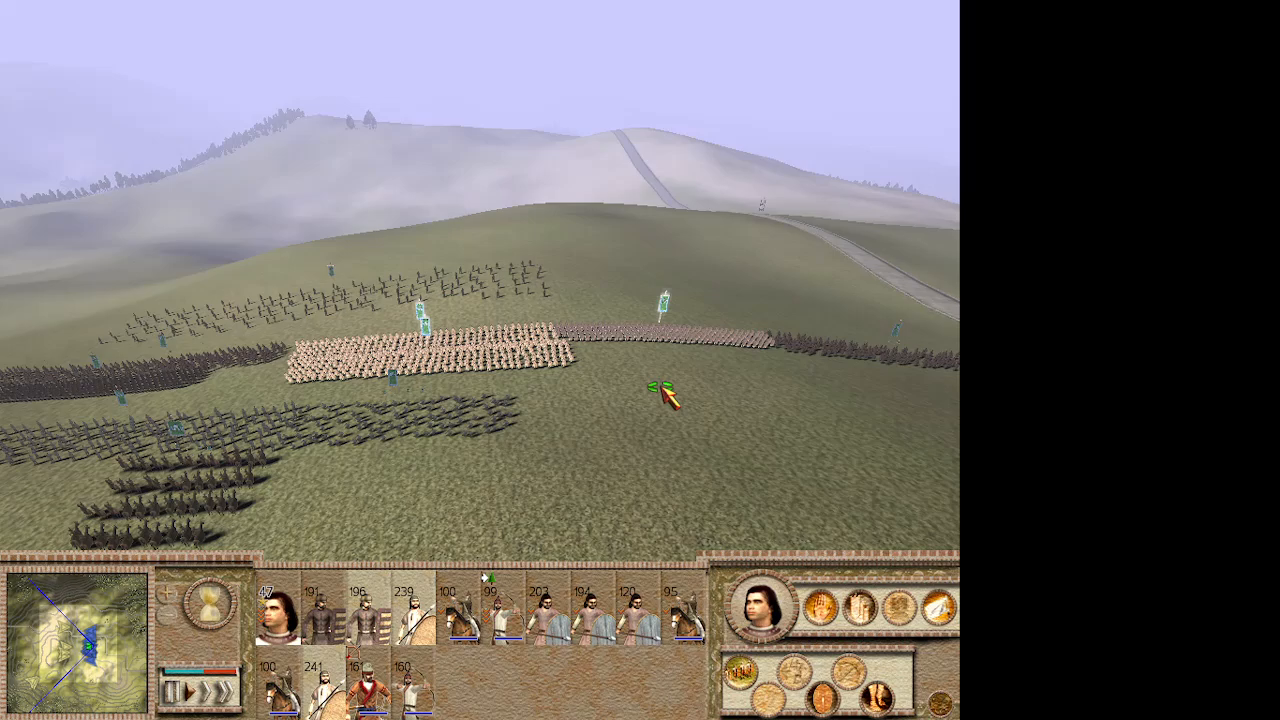
{"action": "key", "text": "w"}
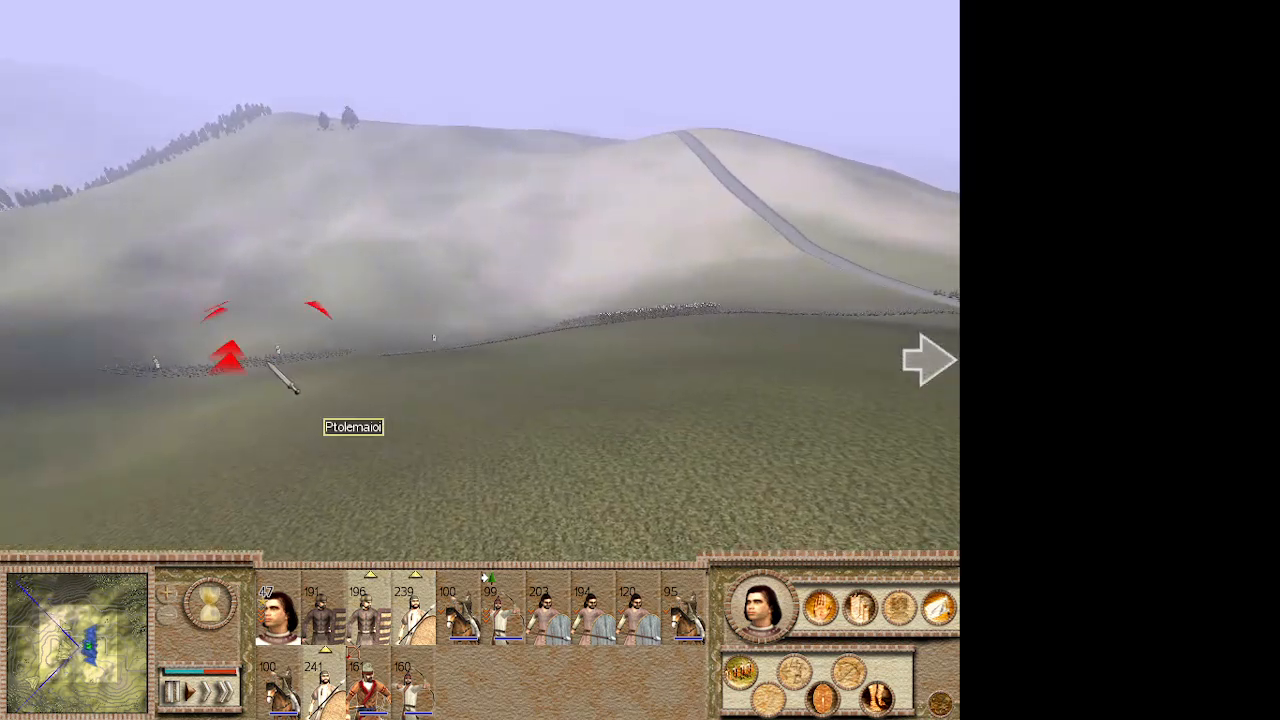
{"action": "key", "text": "w"}
{"action": "key", "text": "d"}
Select the three horse-archer units together and send them forward toward the enemy line.
{"action": "left_click", "coordinate": [688, 616]}
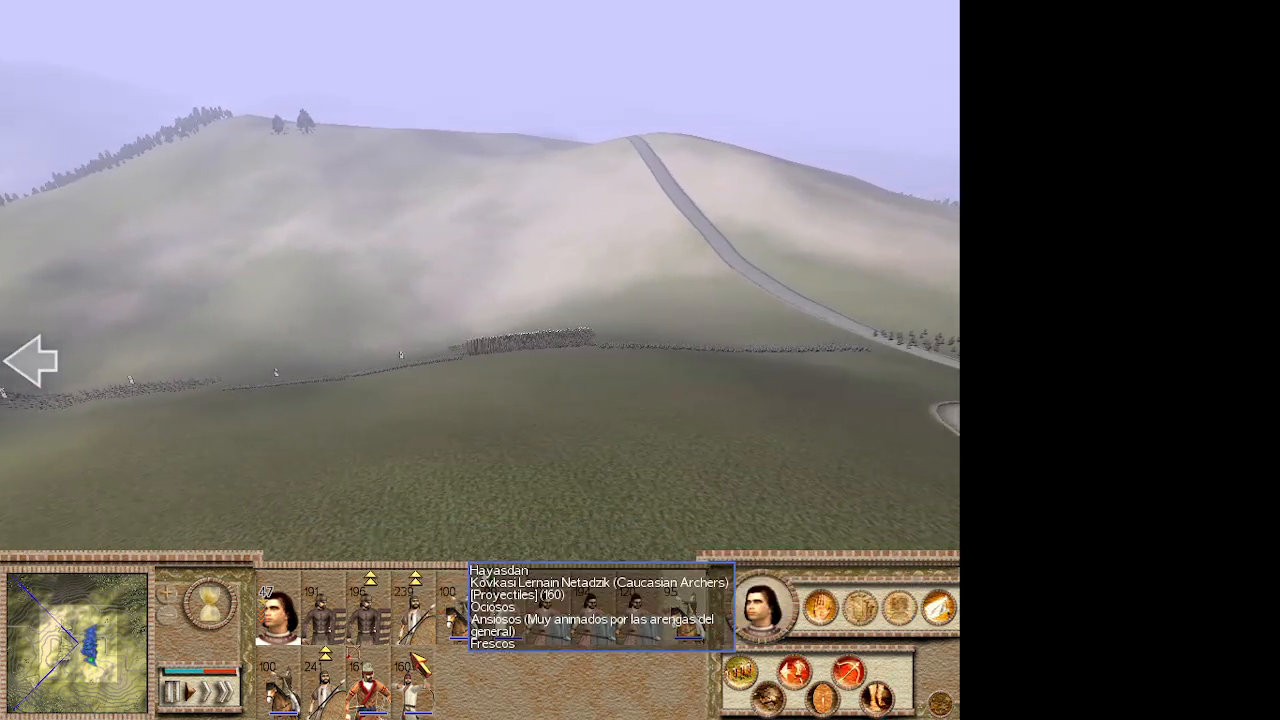
{"action": "left_click", "coordinate": [275, 694], "text": "ctrl"}
{"action": "left_click", "coordinate": [458, 612], "text": "ctrl"}
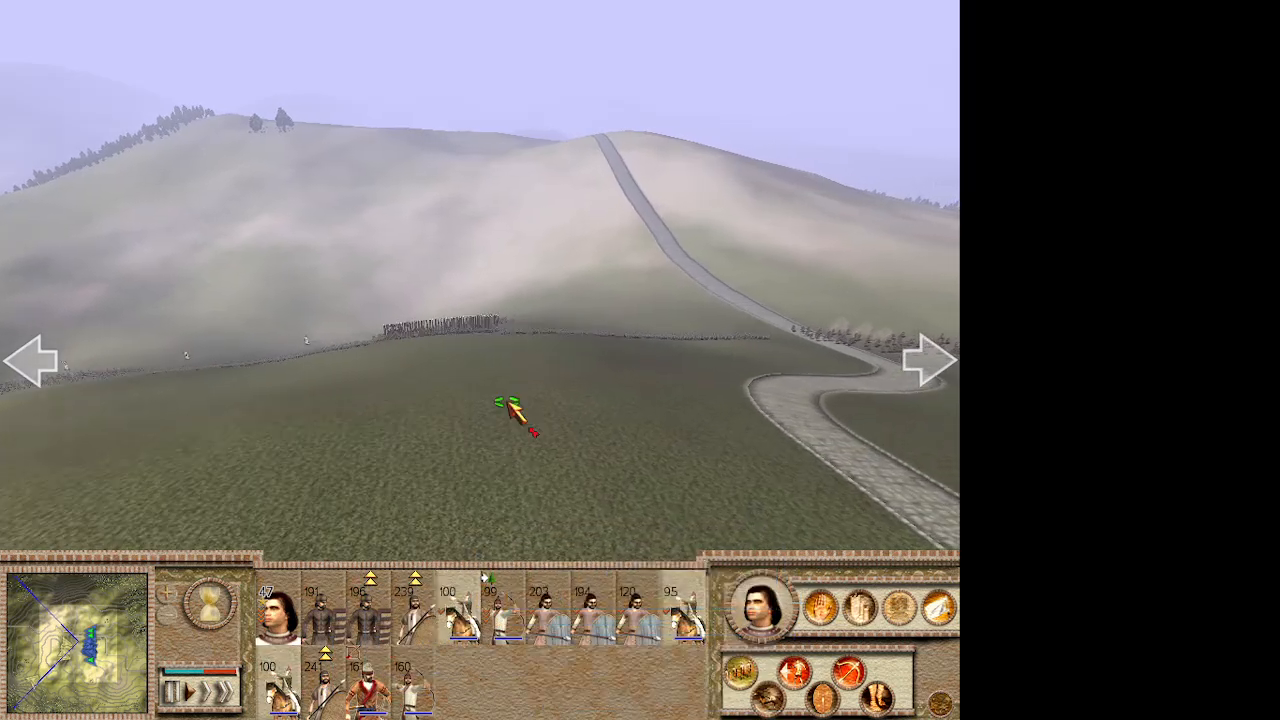
{"action": "key", "text": "w"}
Select the general's unit and order it to move forward in support of the army.
{"action": "left_click", "coordinate": [284, 614]}
{"action": "key", "text": "q"}
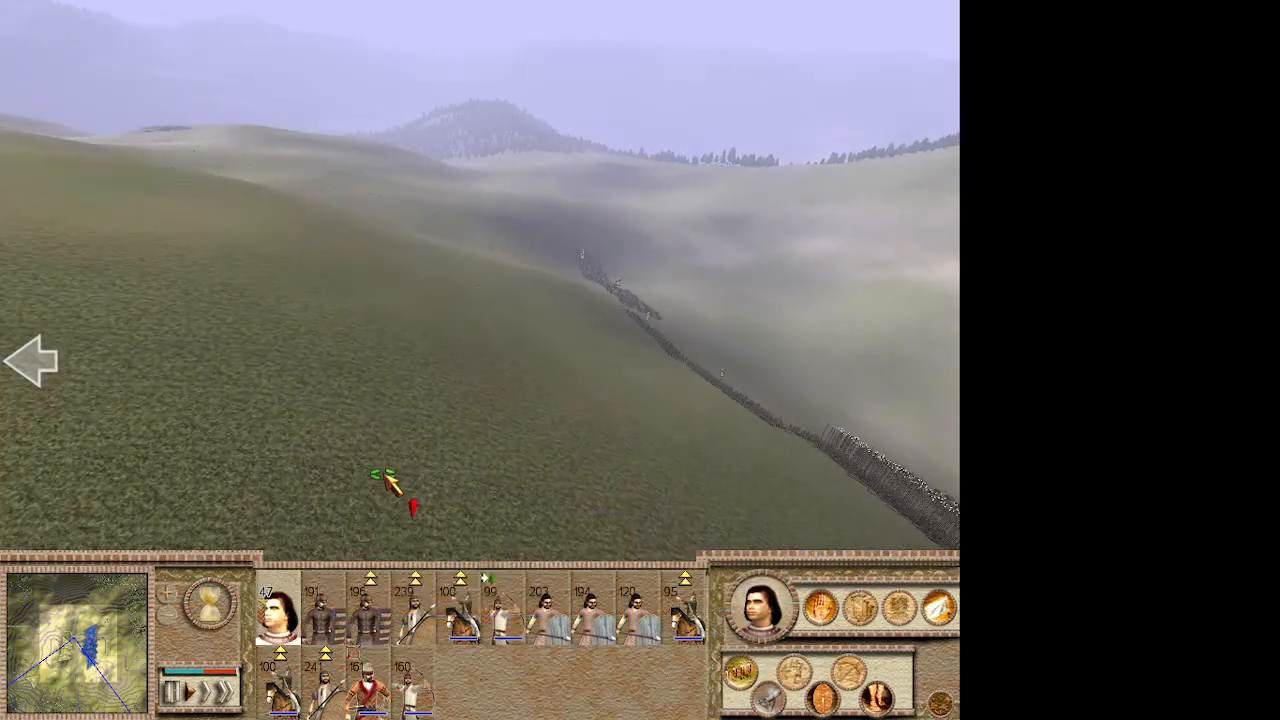
{"action": "key", "text": "w"}
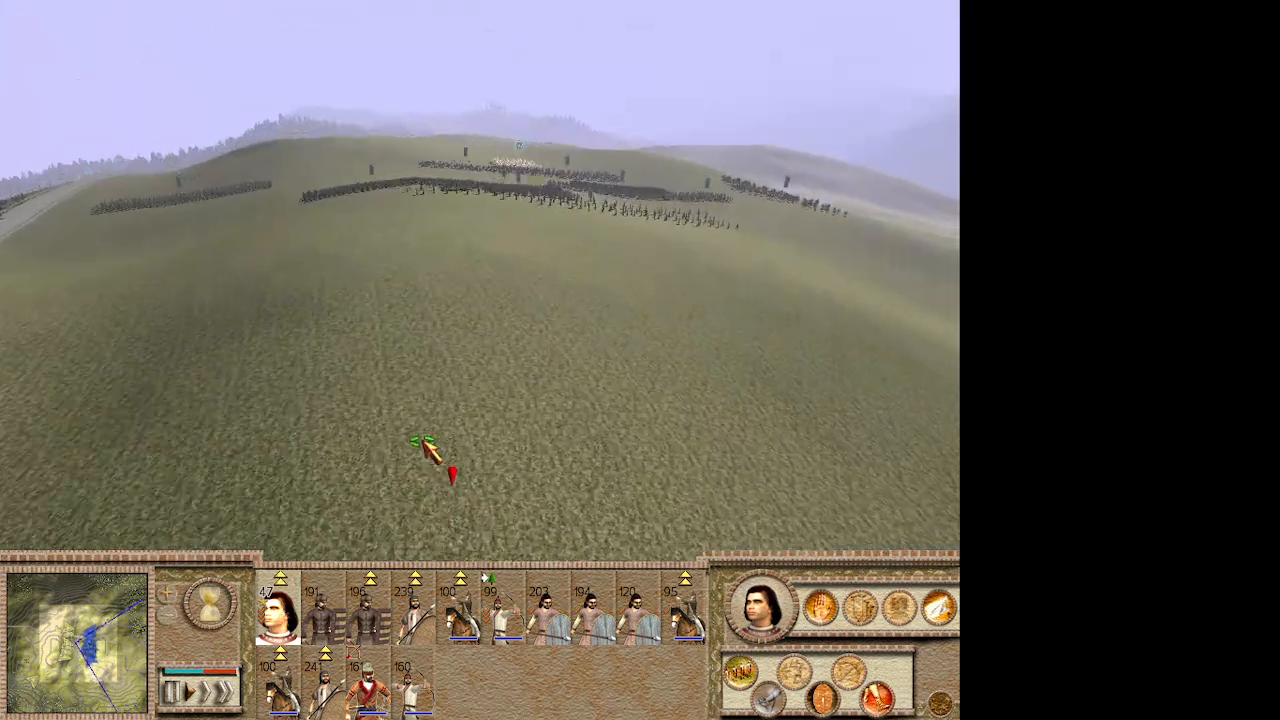
{"action": "key", "text": "e"}
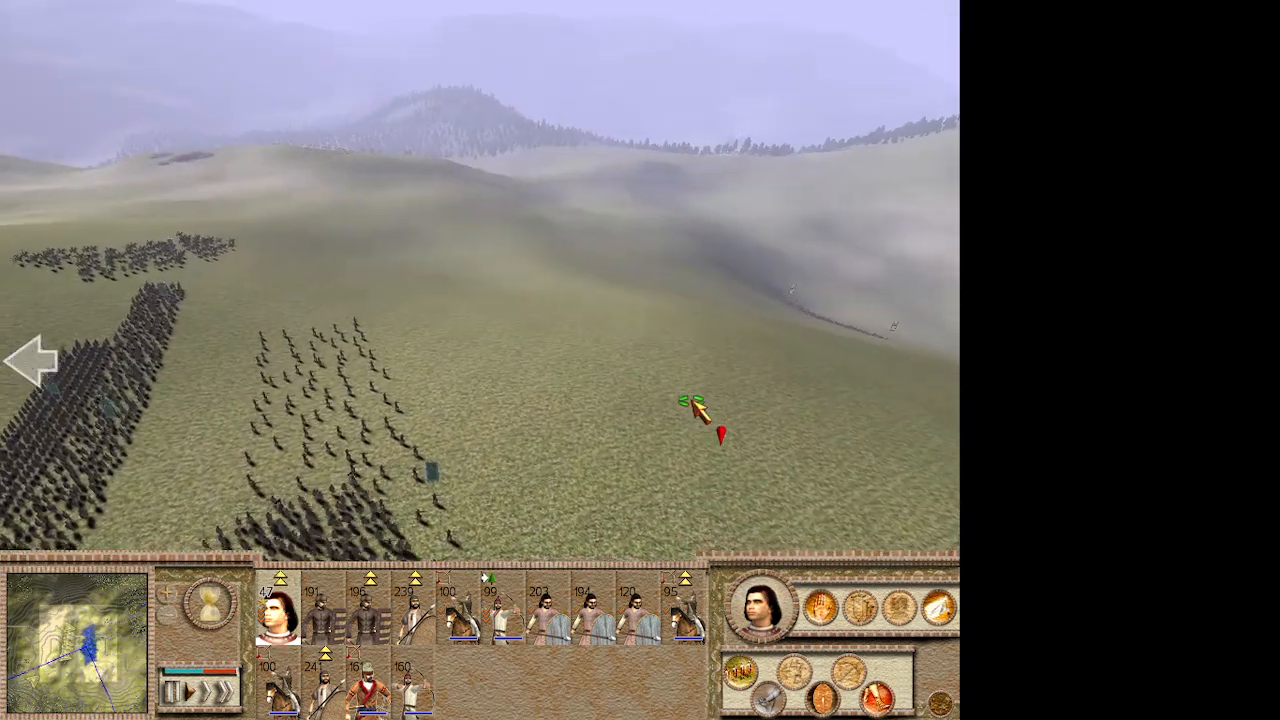
Survey the advancing spearmen and the hillside between them and the enemy.
{"action": "key", "text": "s"}
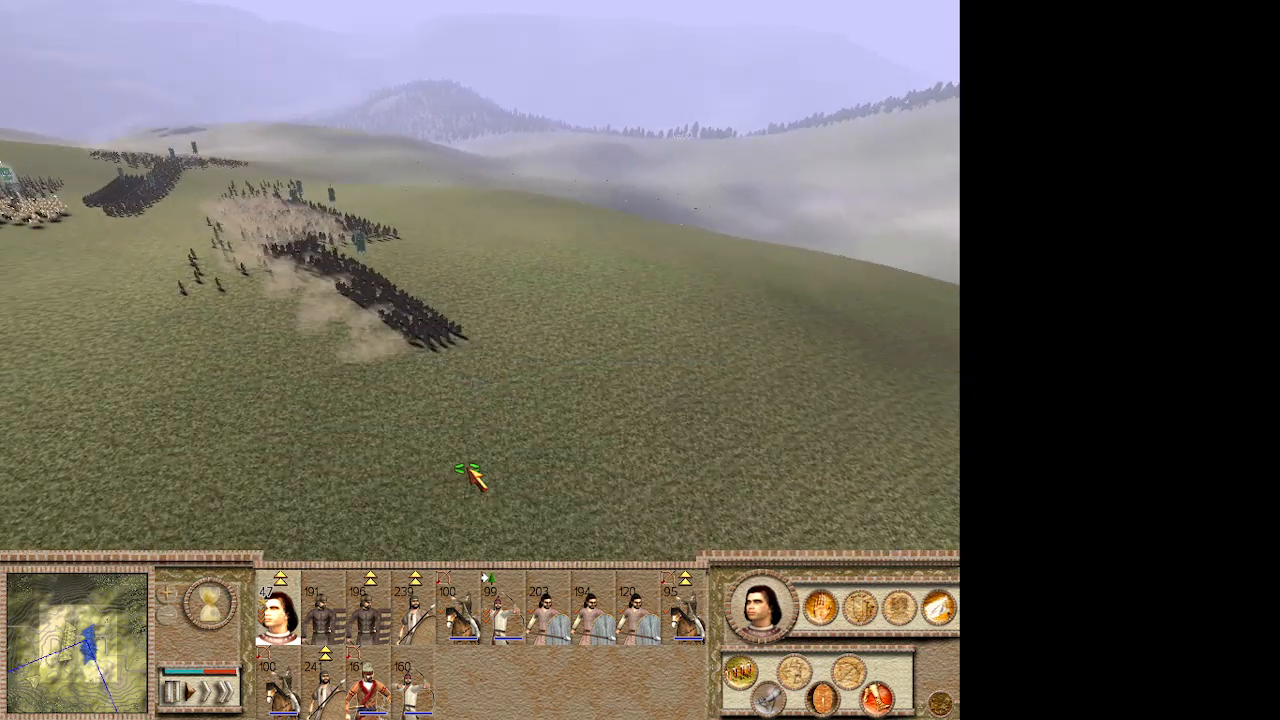
{"action": "key", "text": "e"}
{"action": "key", "text": "q"}
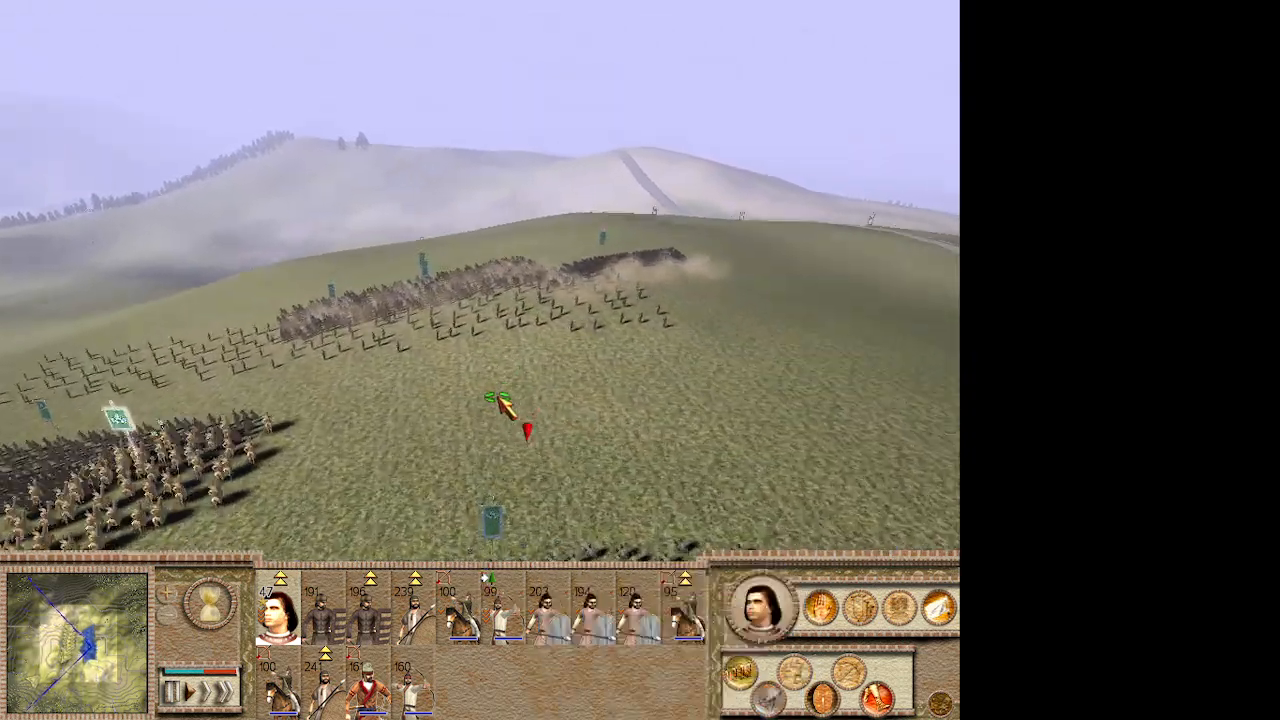
{"action": "key", "text": "w"}
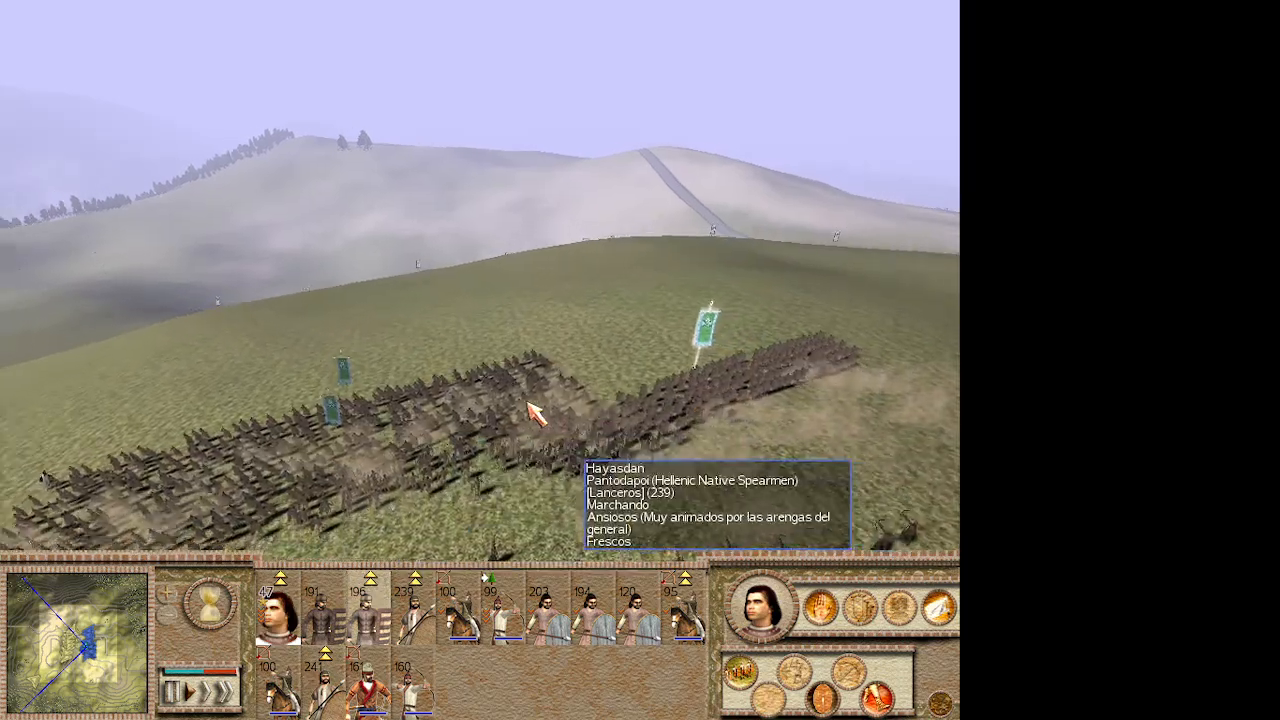
{"action": "scroll", "coordinate": [500, 402], "scroll_direction": "down", "scroll_amount": 3}
{"action": "key", "text": "s"}
{"action": "key", "text": "d"}
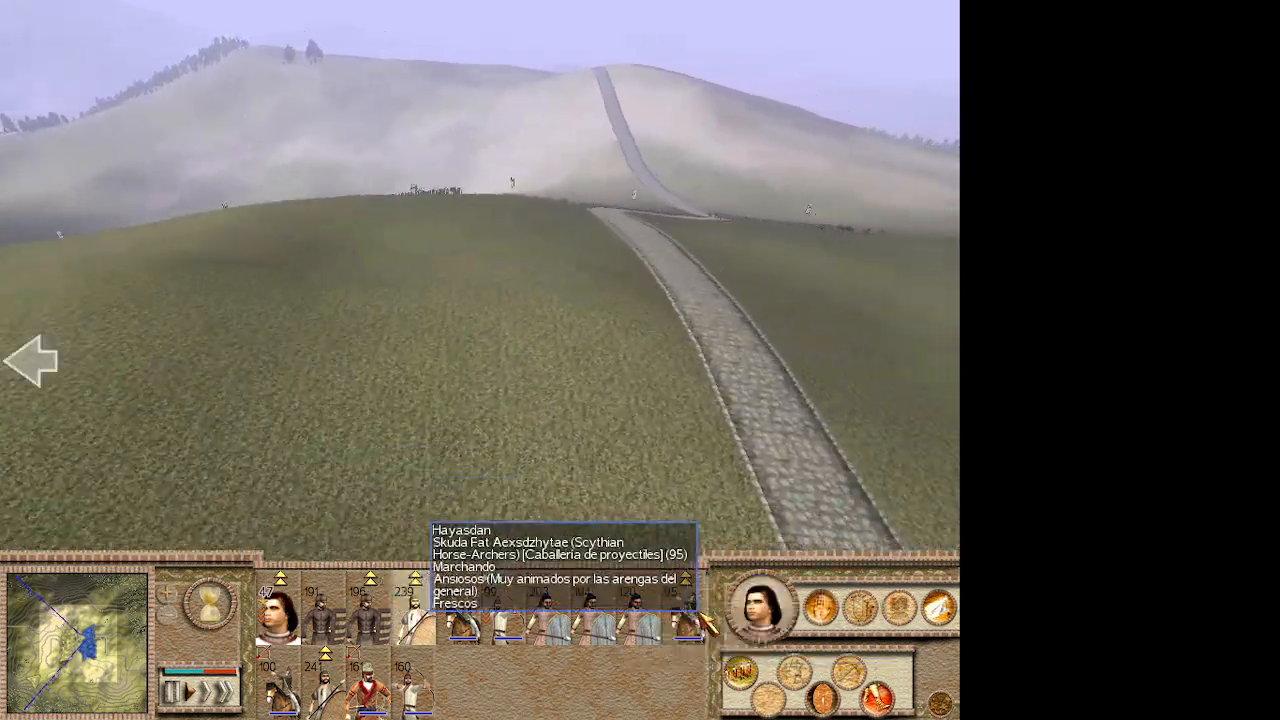
Order the three horse-archer units to attack the enemy cavalry beside the road and speed up the battle.
{"action": "left_click", "coordinate": [690, 616]}
{"action": "left_click", "coordinate": [303, 680], "text": "ctrl"}
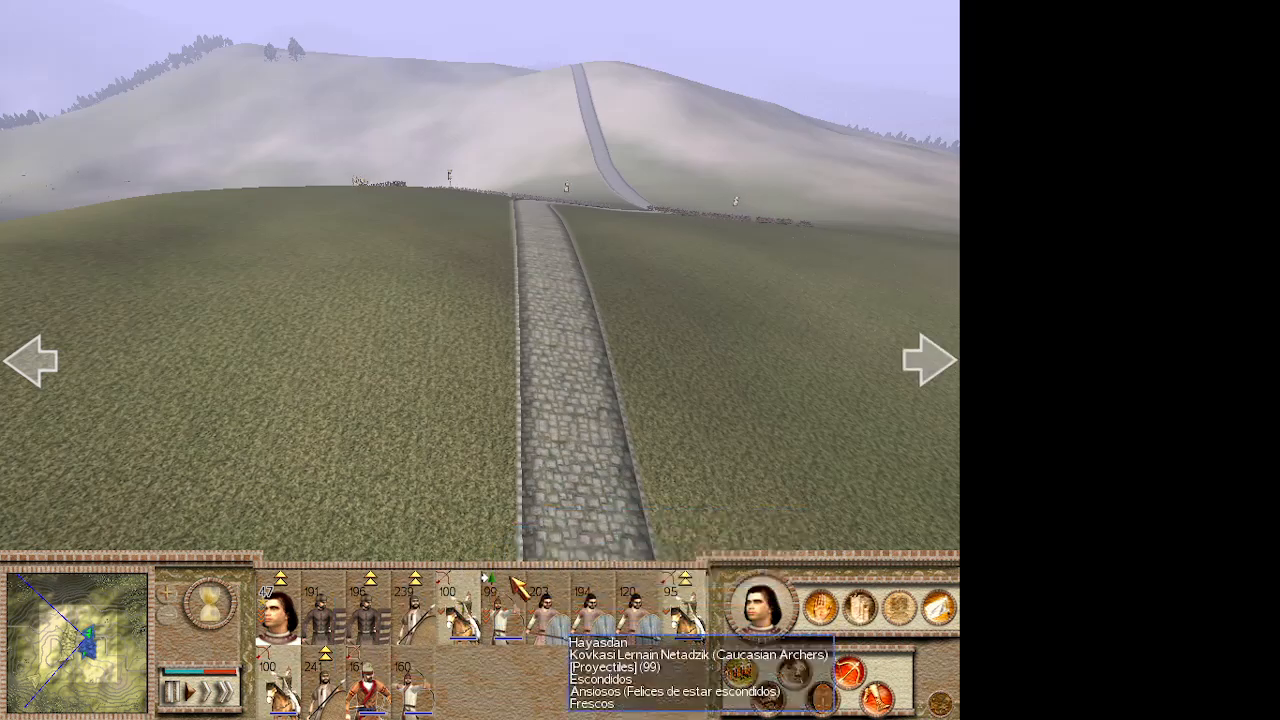
{"action": "key", "text": "e"}
{"action": "key", "text": "w"}
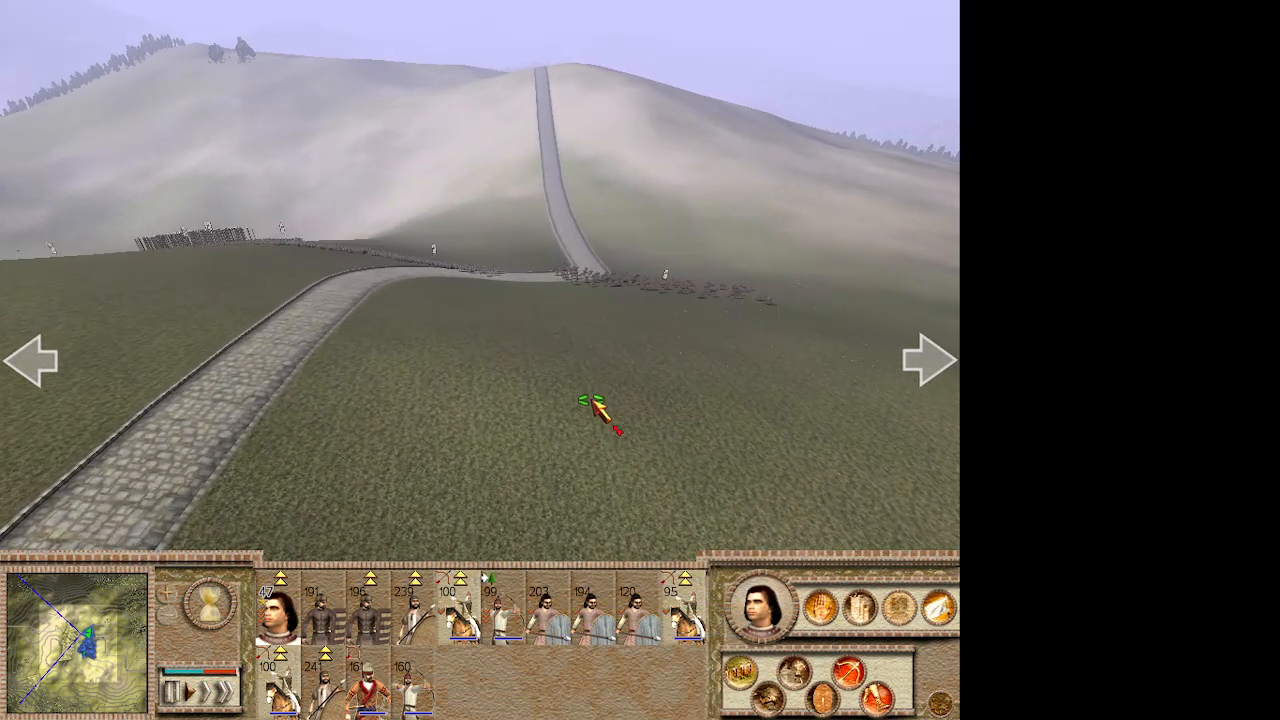
{"action": "key", "text": "s"}
{"action": "key", "text": "a"}
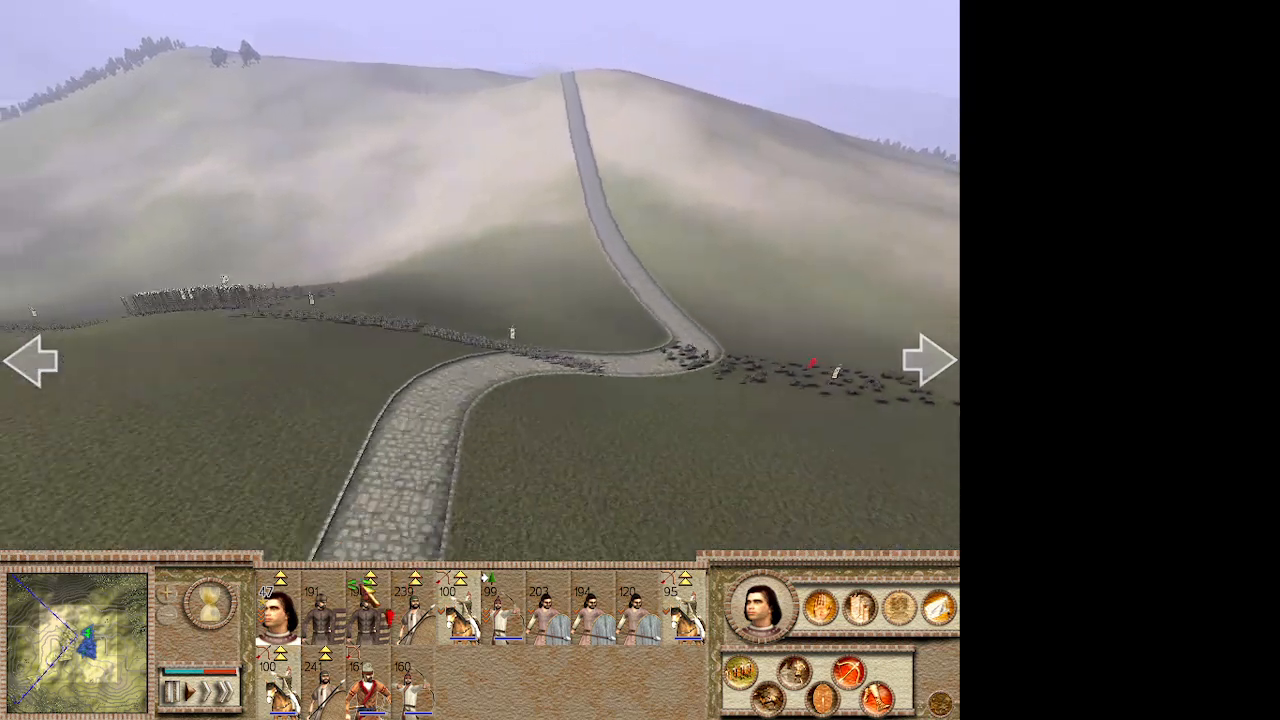
{"action": "left_click", "coordinate": [227, 693]}
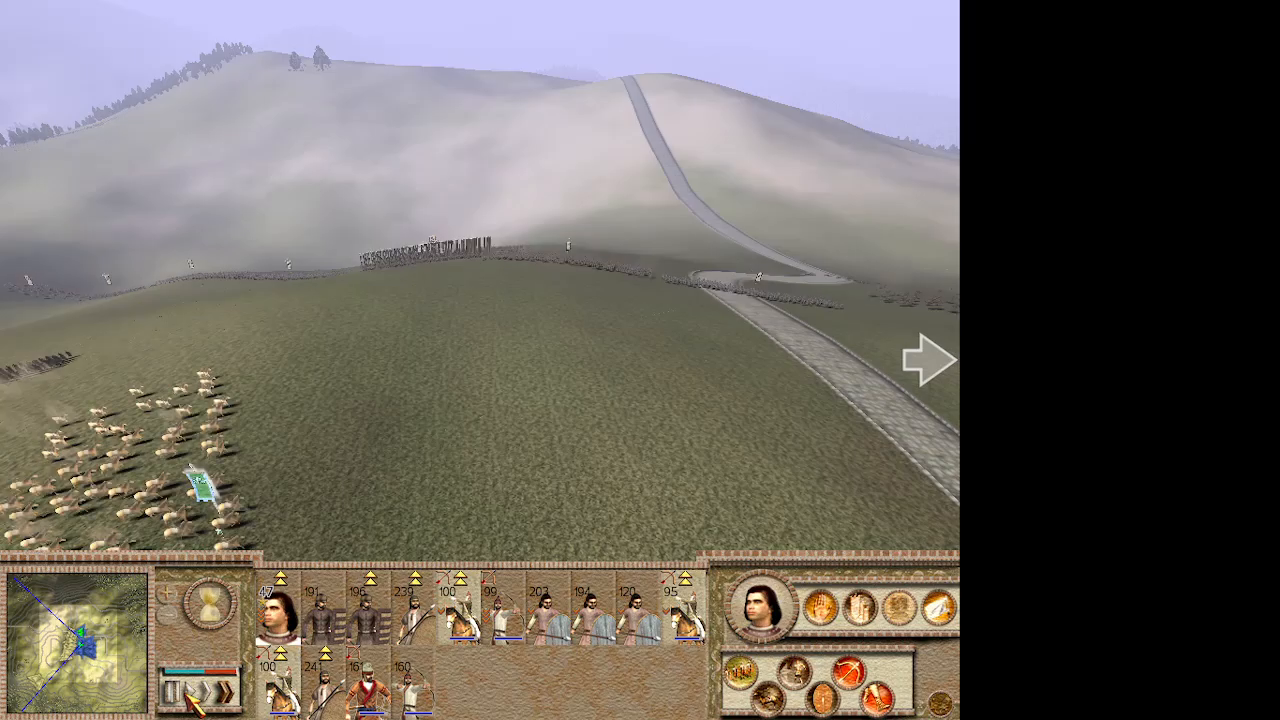
Follow the horse archers' fight with the Ptolemaioi cavalry and spearmen around the road.
{"action": "key", "text": "d"}
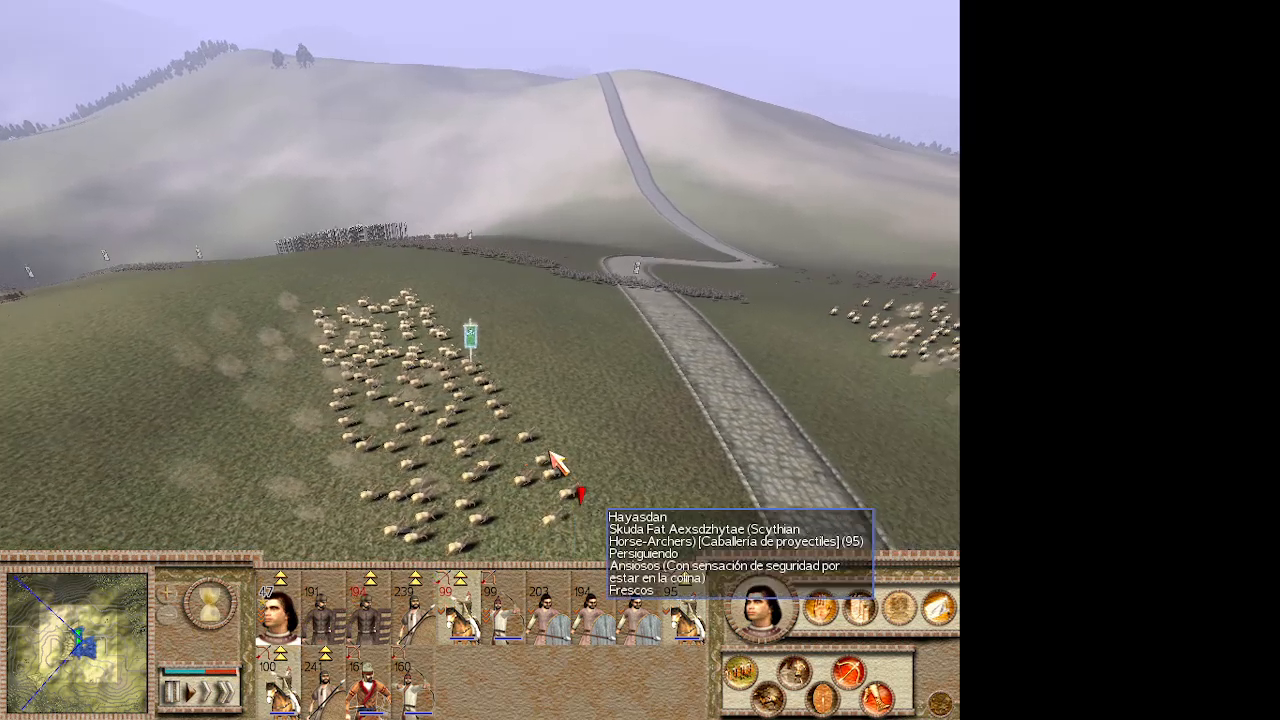
{"action": "key", "text": "w"}
{"action": "key", "text": "q"}
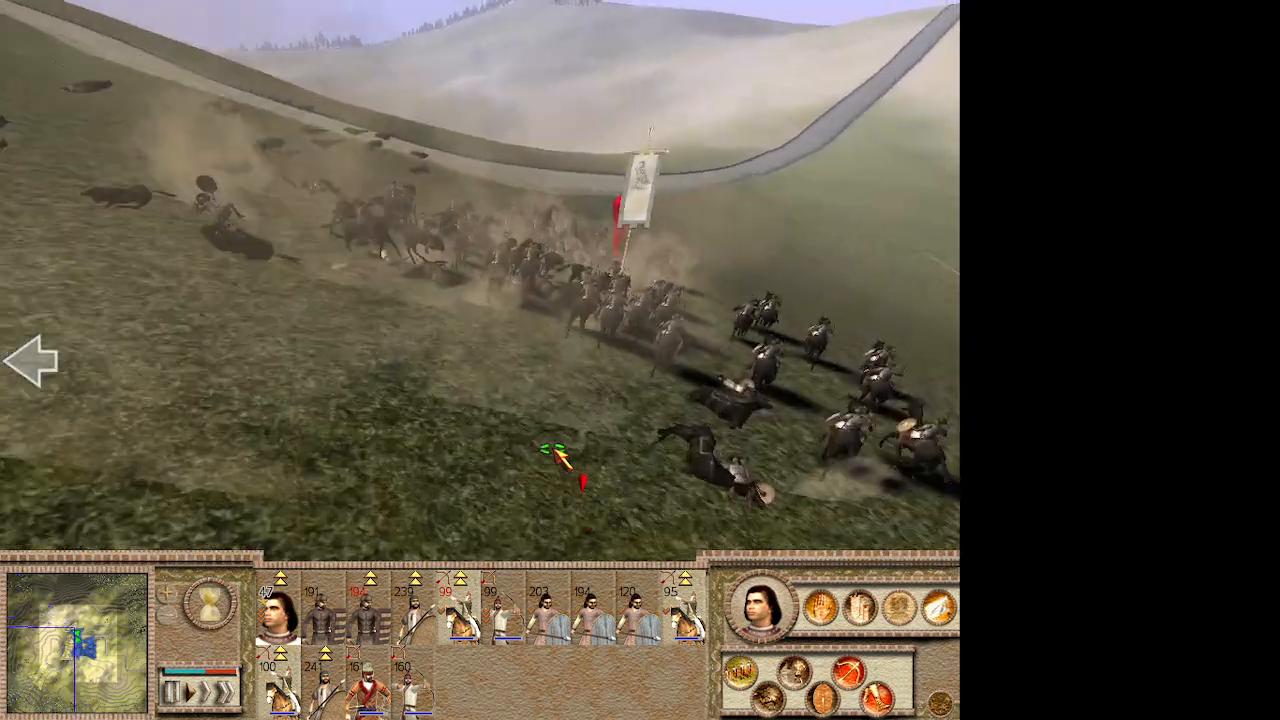
{"action": "key", "text": "q"}
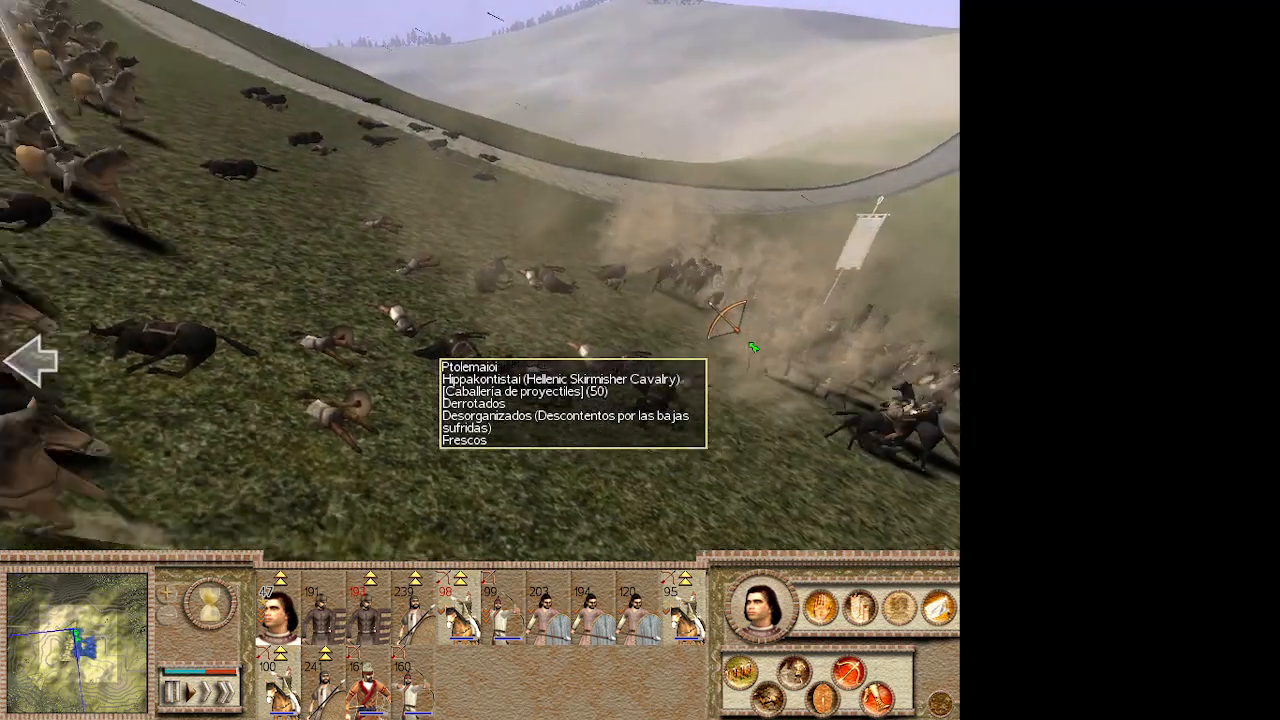
{"action": "key", "text": "s"}
{"action": "key", "text": "w"}
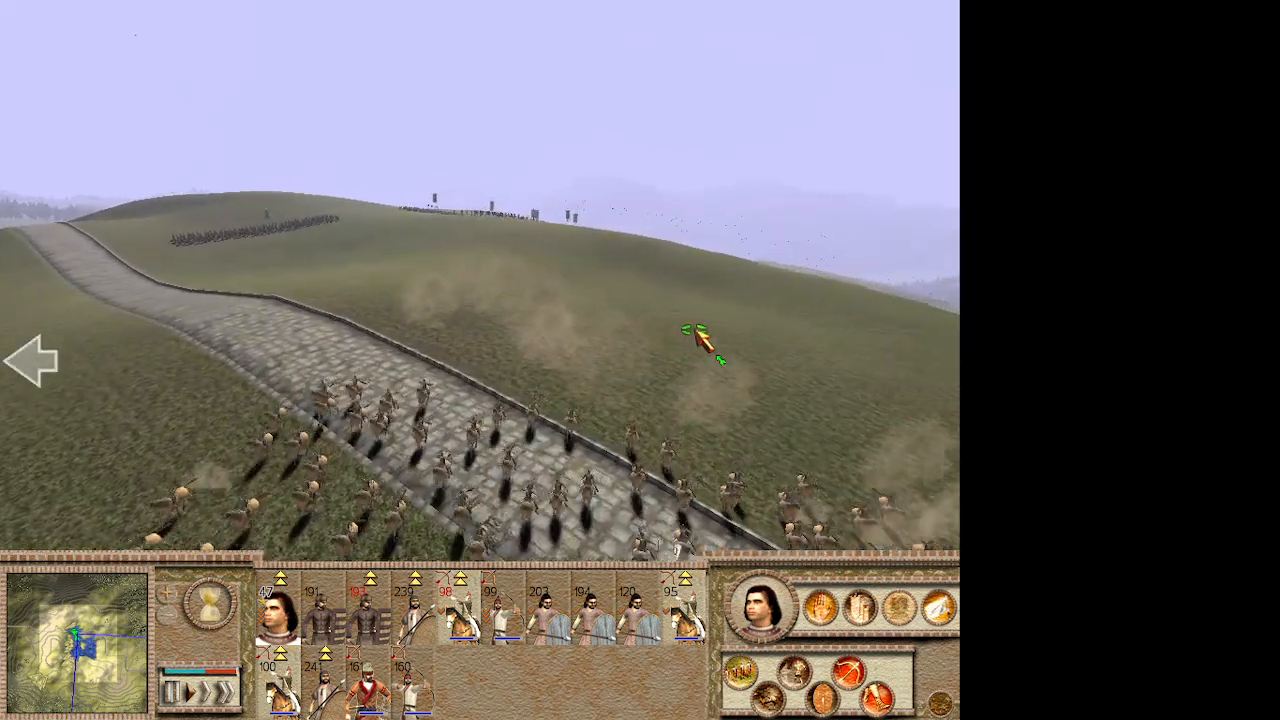
{"action": "key", "text": "s"}
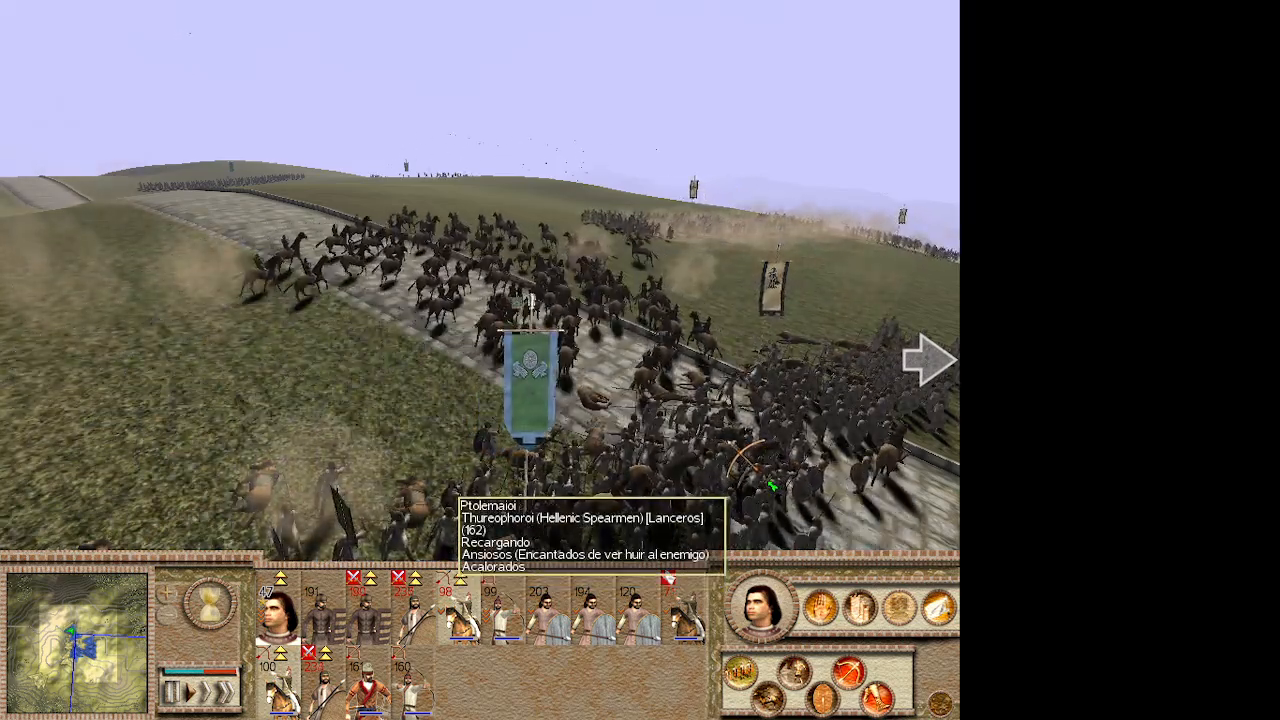
Survey the fighting on the hillside around the general's cavalry and exit the game to the desktop.
{"action": "key", "text": "s"}
{"action": "key", "text": "e"}
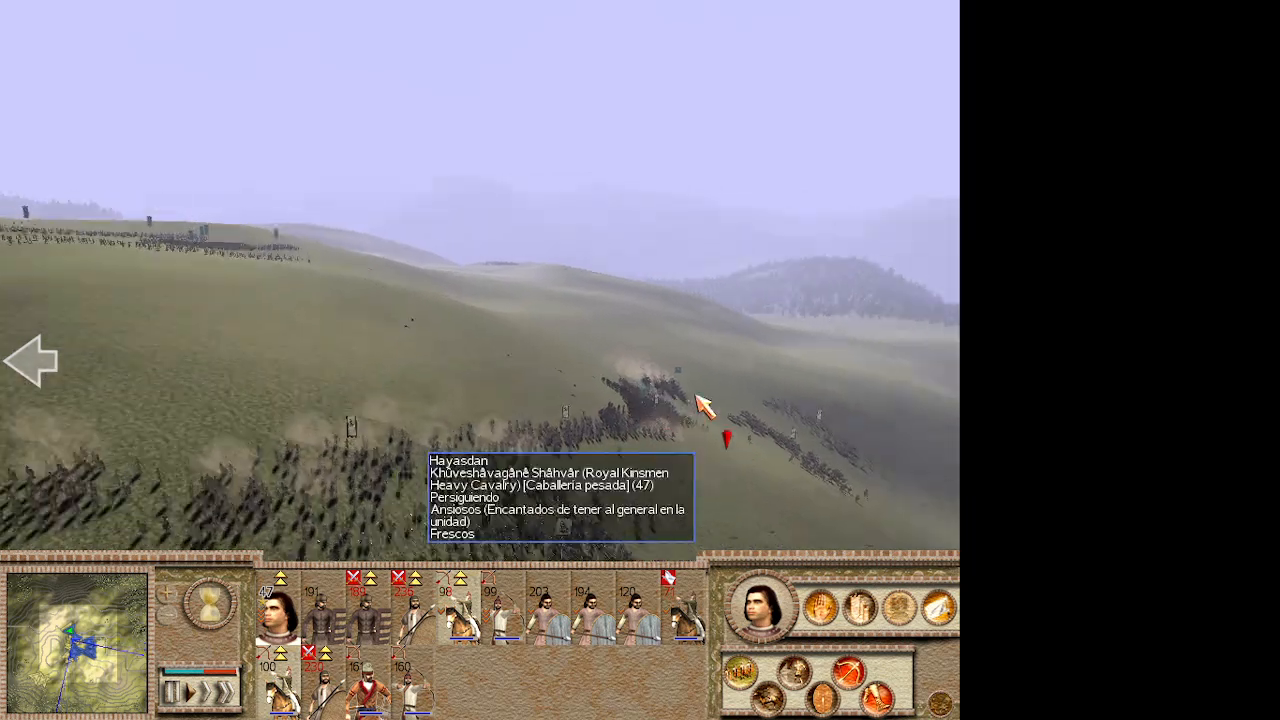
{"action": "scroll", "coordinate": [696, 396], "scroll_direction": "down", "scroll_amount": 1}
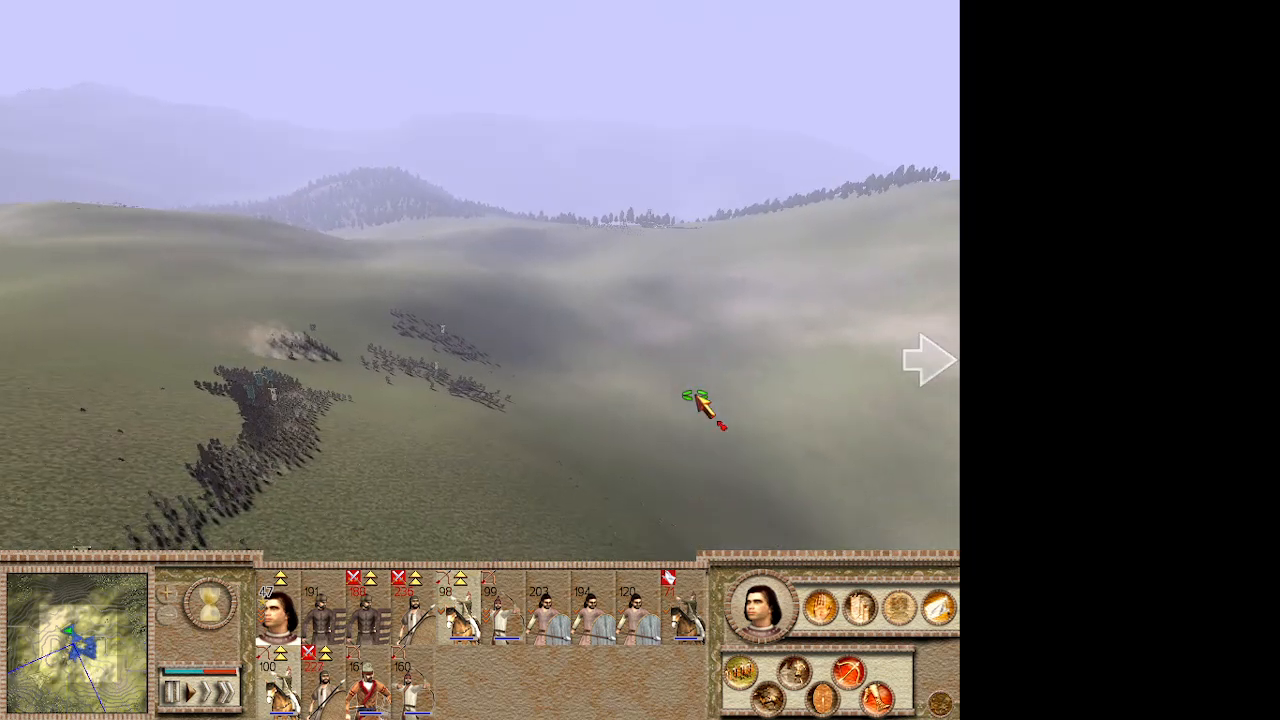
{"action": "key", "text": "Escape"}
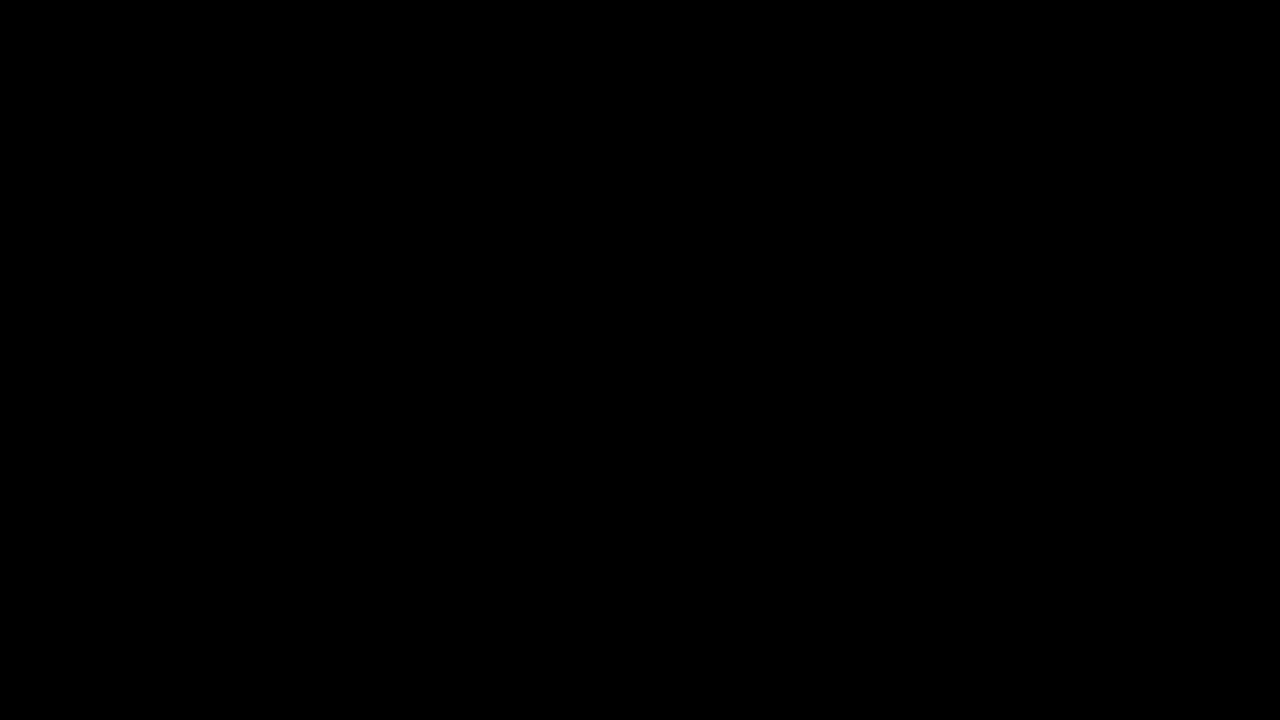
Open the EB music code folder on the desktop, preview Alexander_Battle from about 0:55, and close the player.
{"action": "left_click_drag", "start_coordinate": [1168, 108], "coordinate": [193, 432]}
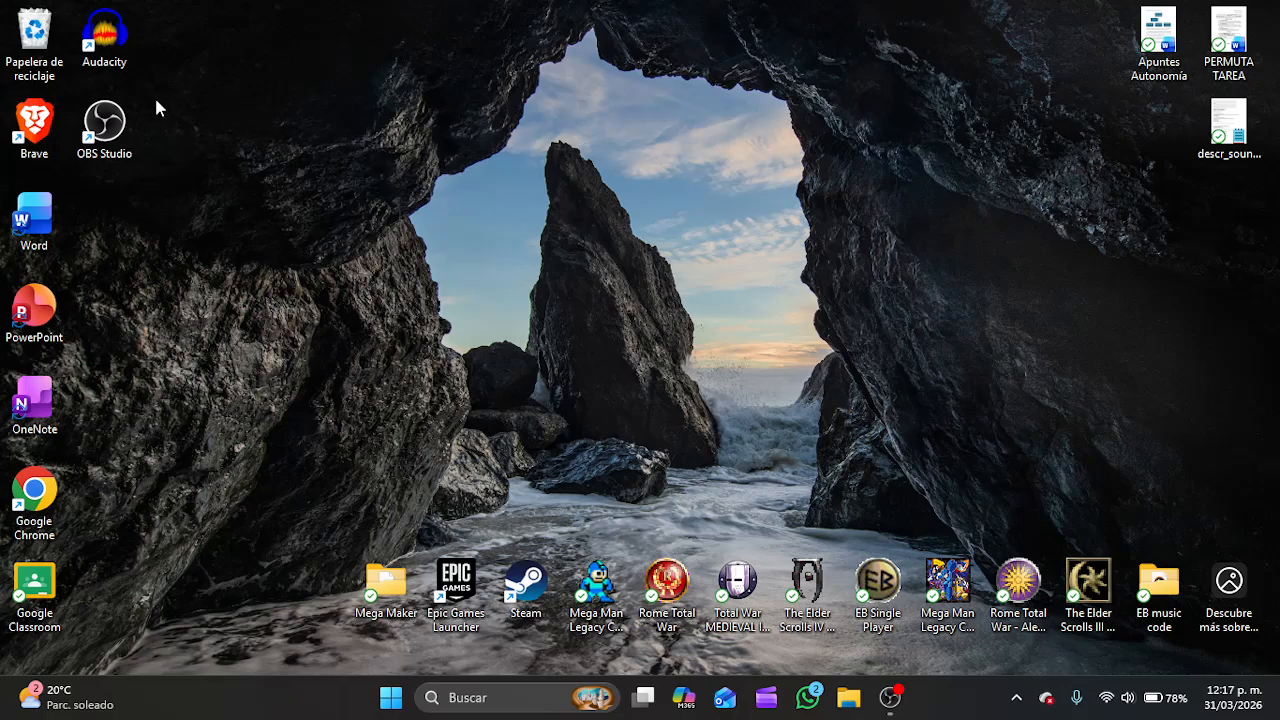
{"action": "double_click", "coordinate": [1179, 612]}
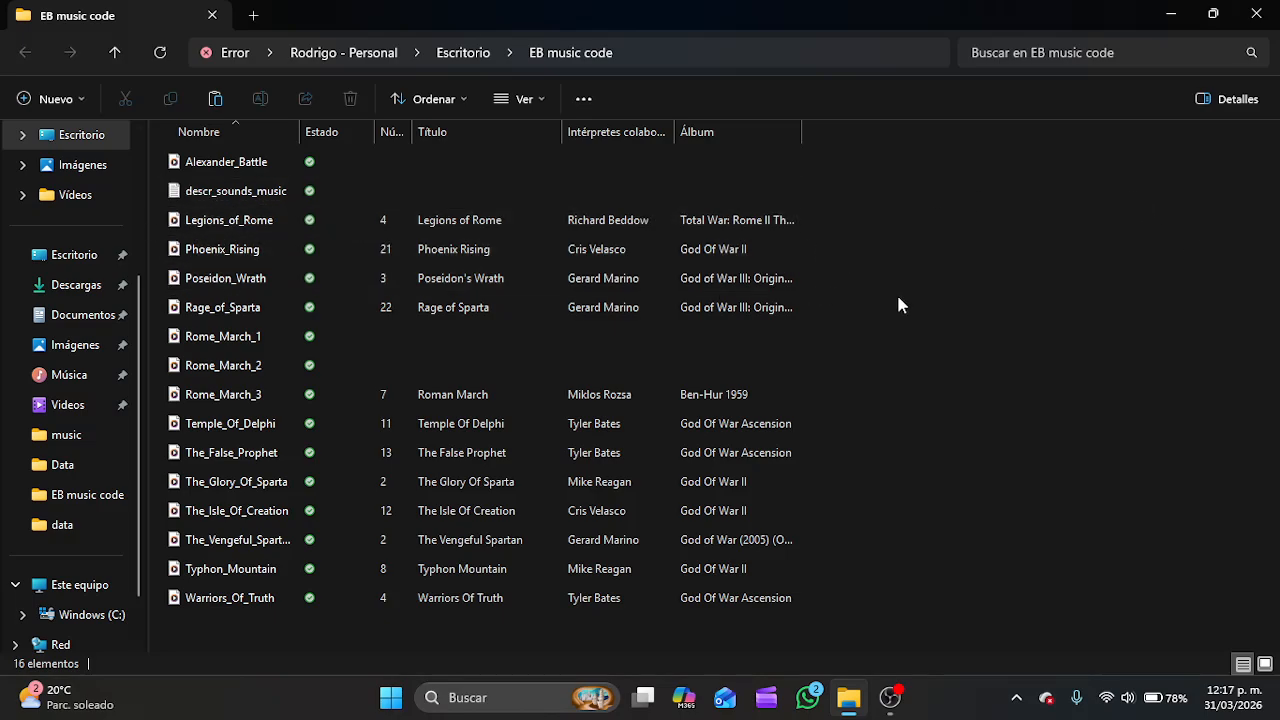
{"action": "left_click_drag", "start_coordinate": [818, 223], "coordinate": [838, 614]}
{"action": "double_click", "coordinate": [271, 164]}
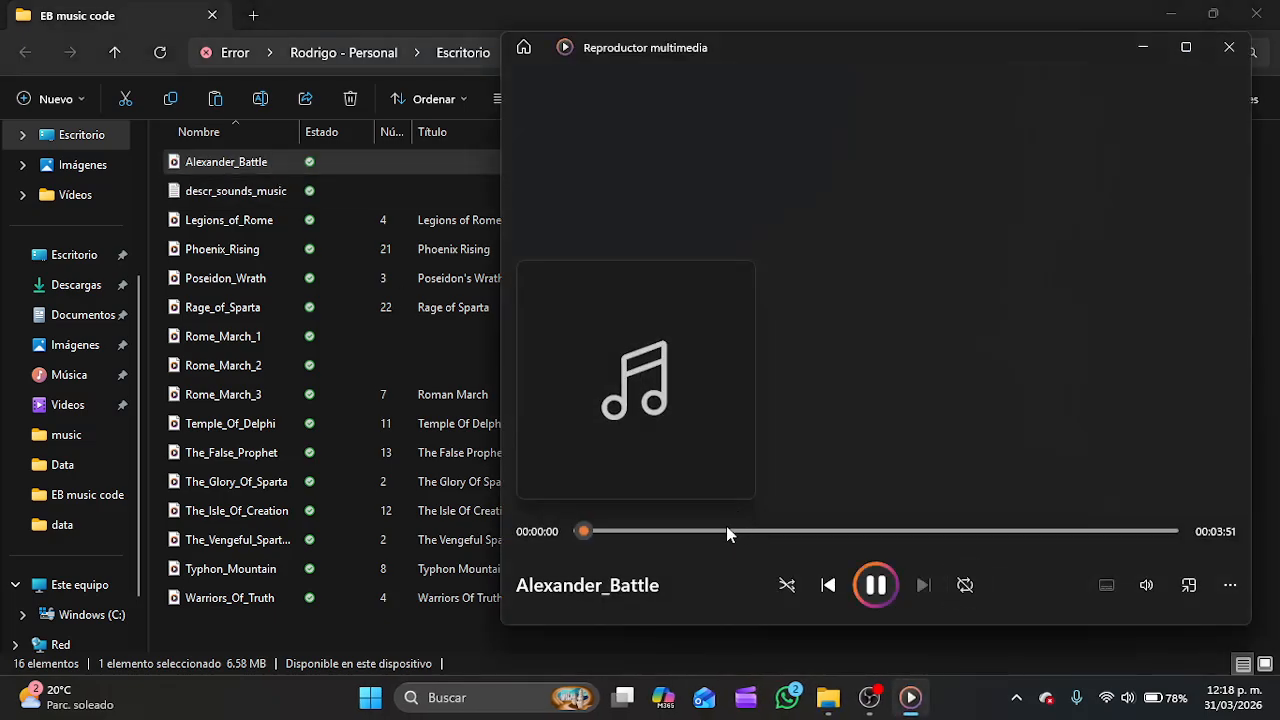
{"action": "left_click", "coordinate": [727, 531]}
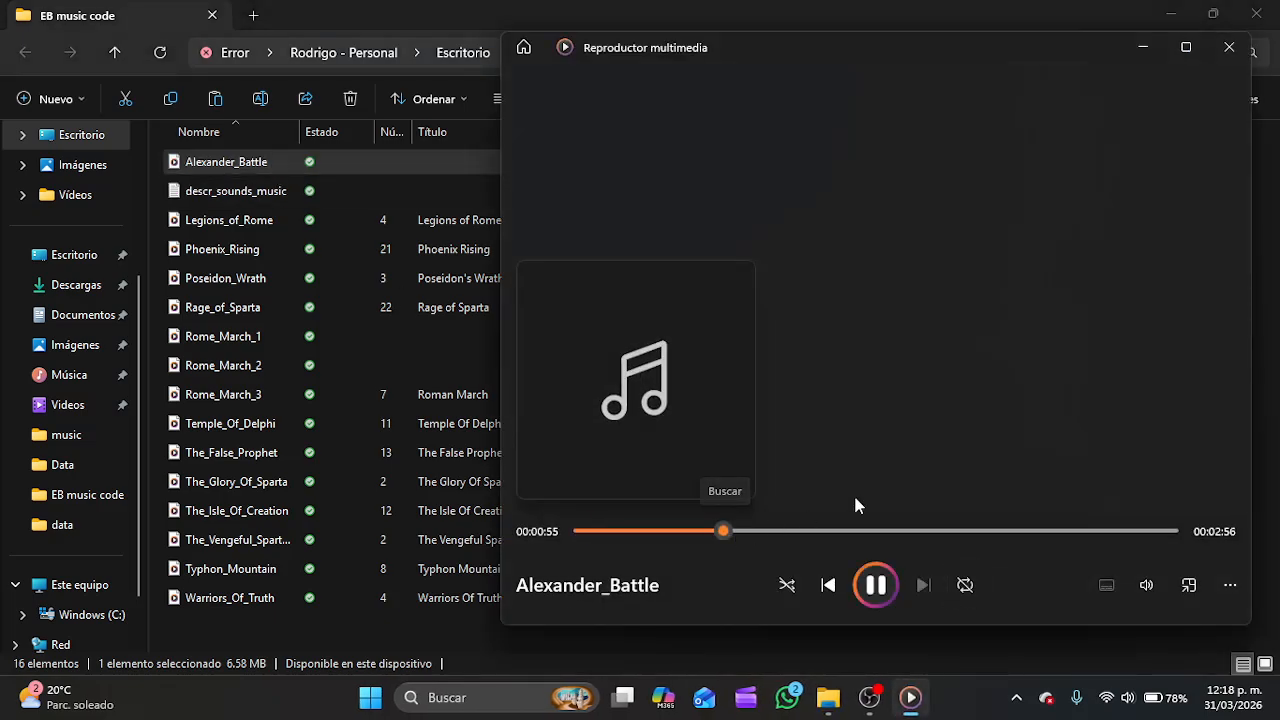
{"action": "left_click", "coordinate": [1228, 50]}
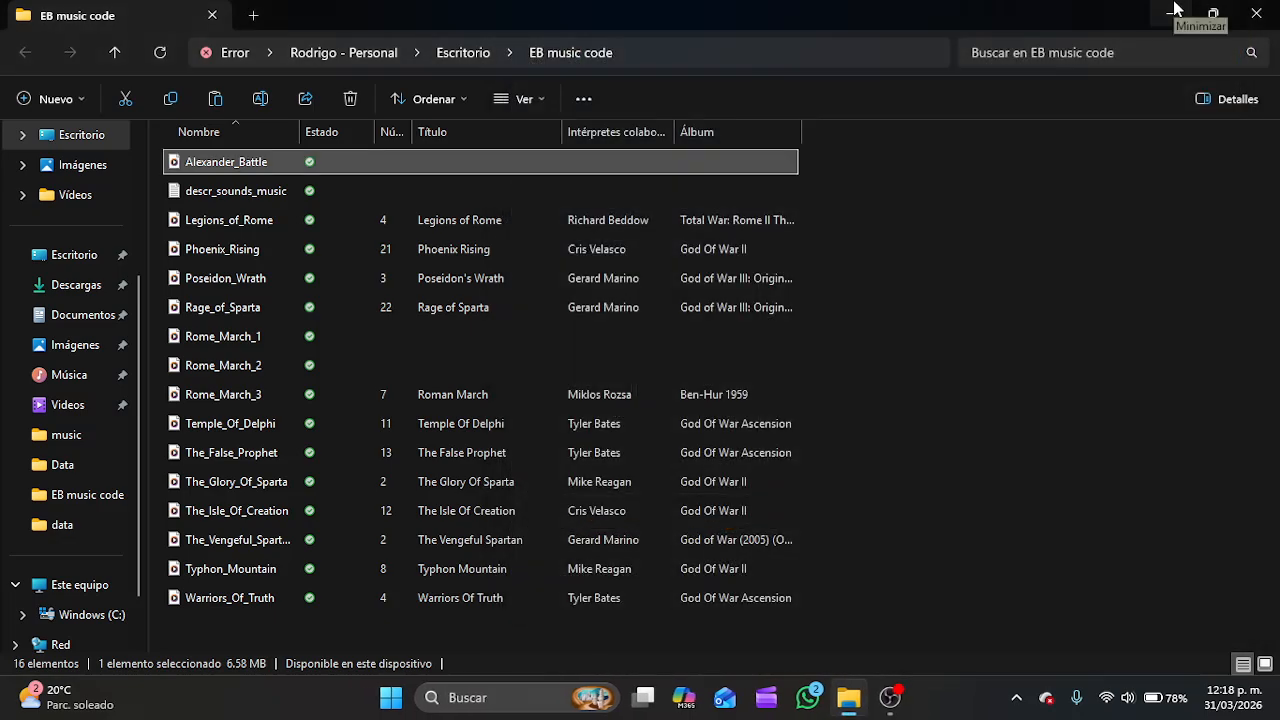
Open a new File Explorer window at Archivos de programa (x86)\Steam\steamapps\common on the C: drive.
{"action": "left_click", "coordinate": [1175, 8]}
{"action": "left_click", "coordinate": [849, 697]}
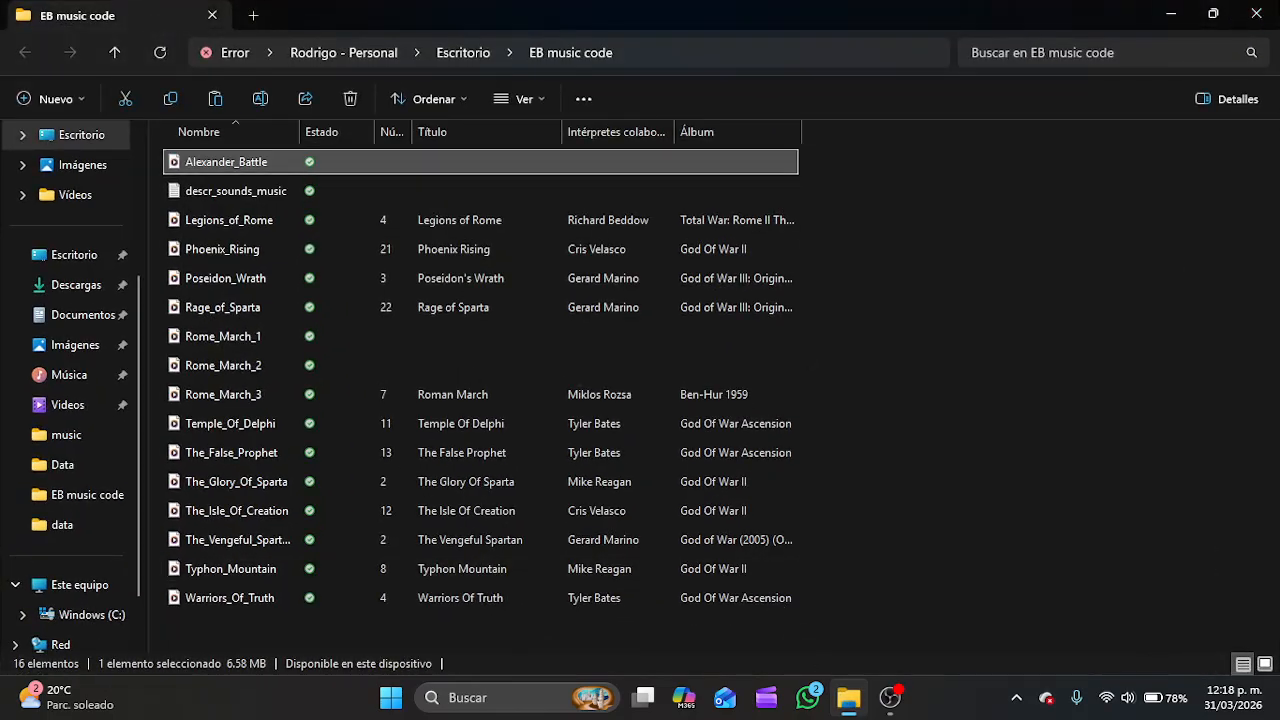
{"action": "left_click", "coordinate": [843, 692]}
{"action": "left_click", "coordinate": [846, 691]}
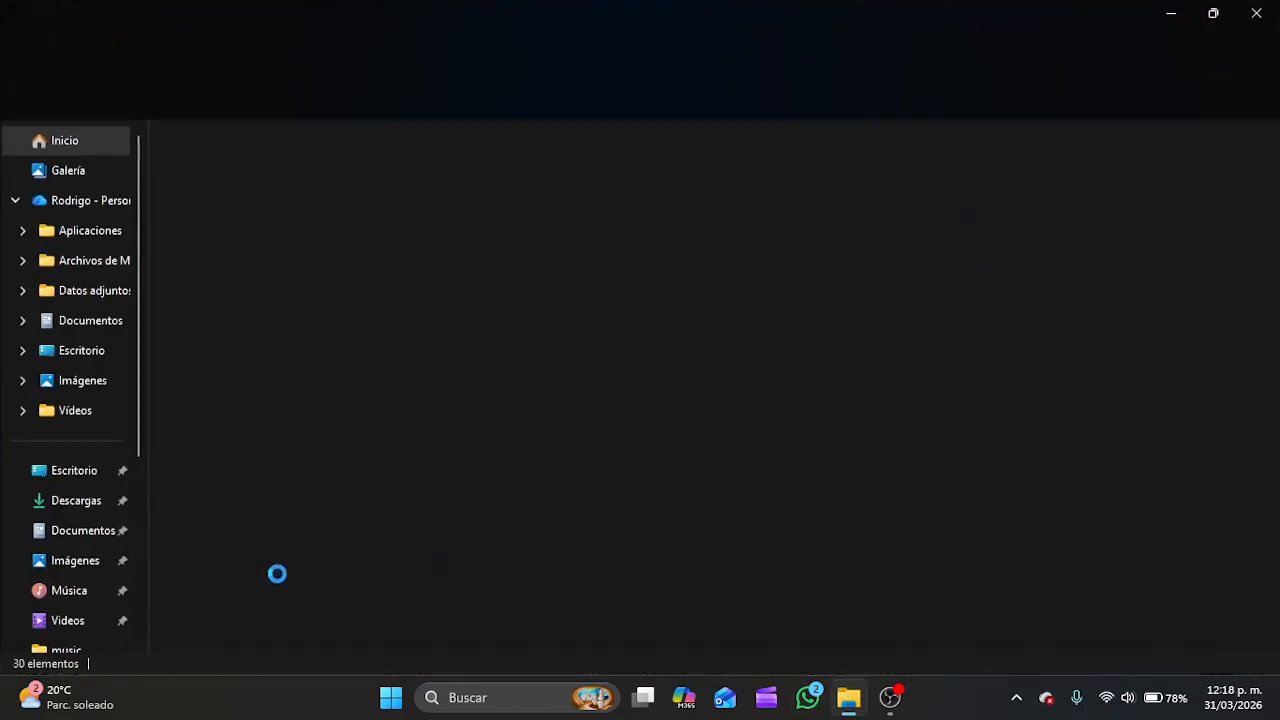
{"action": "scroll", "coordinate": [131, 561], "scroll_direction": "down", "scroll_amount": 3}
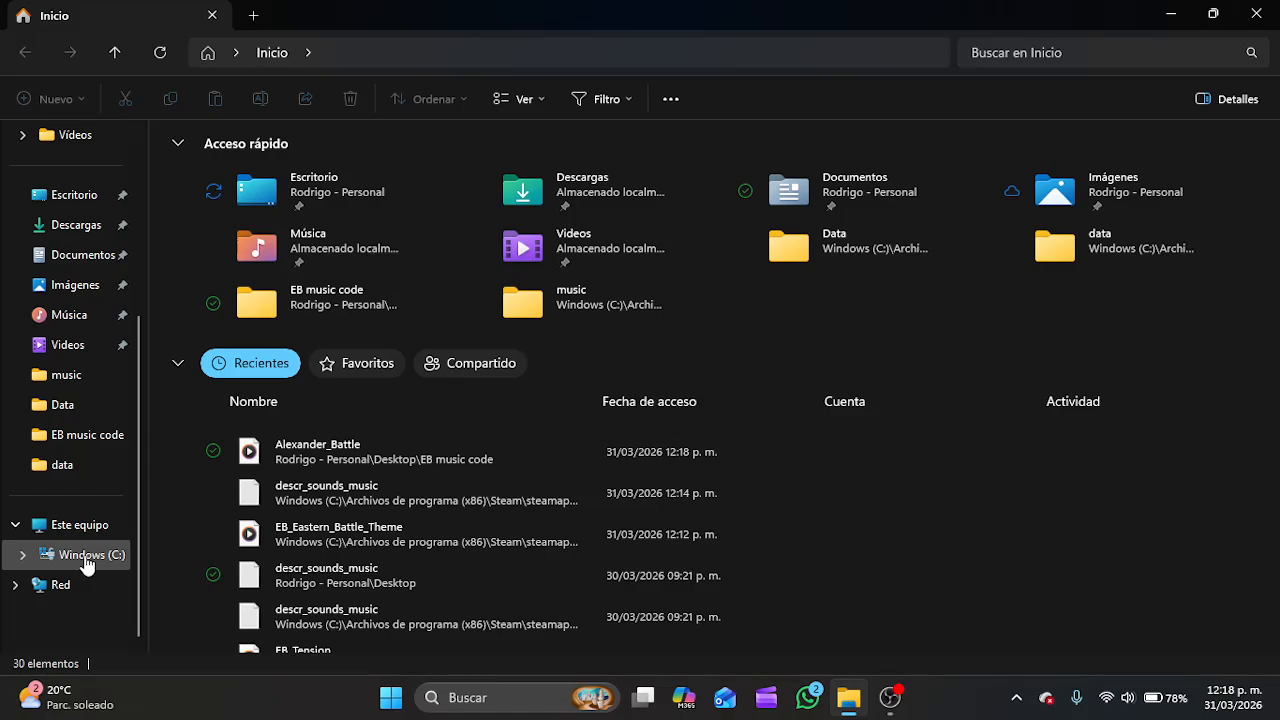
{"action": "left_click", "coordinate": [86, 558]}
{"action": "double_click", "coordinate": [300, 188]}
{"action": "scroll", "coordinate": [214, 486], "scroll_direction": "down", "scroll_amount": 1}
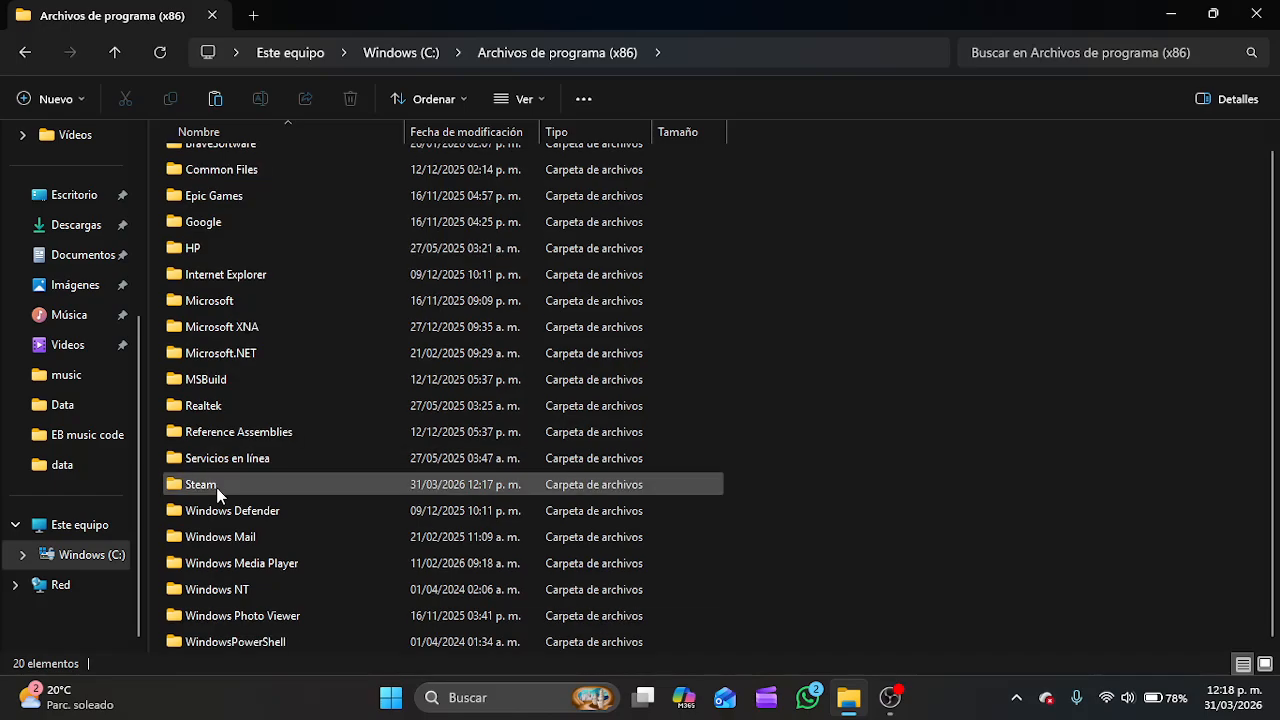
{"action": "double_click", "coordinate": [221, 478]}
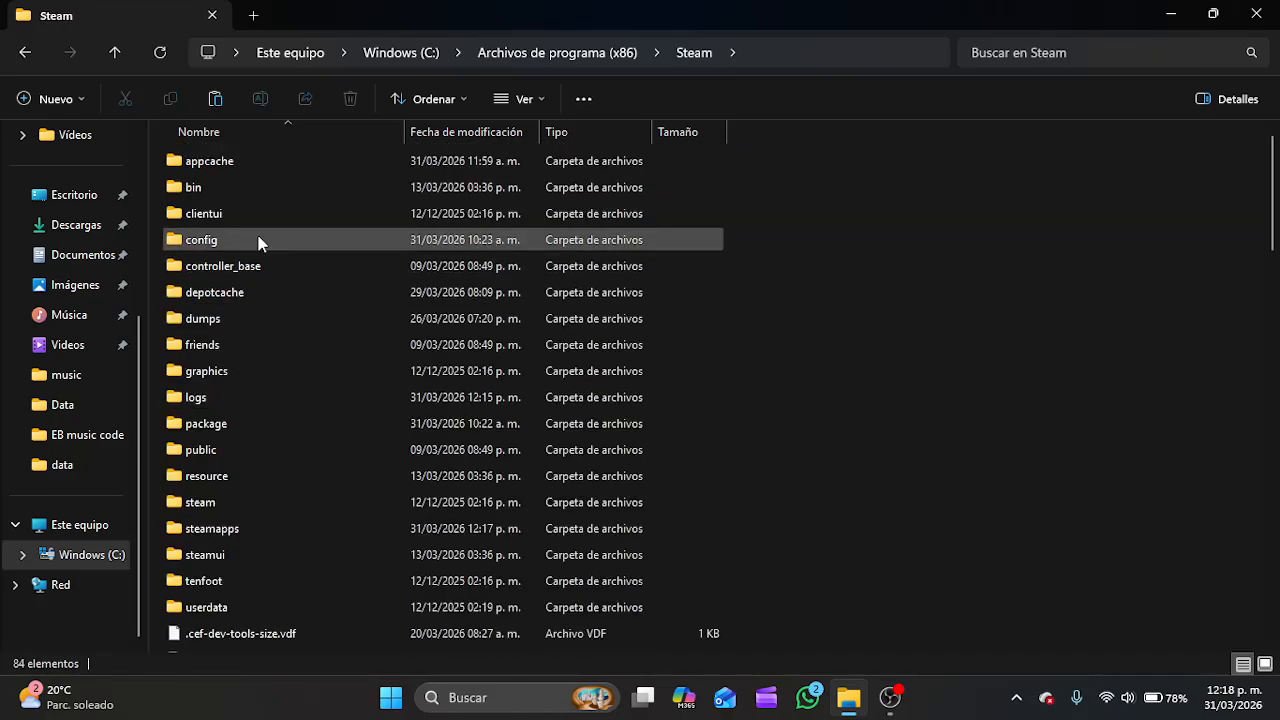
{"action": "double_click", "coordinate": [247, 536]}
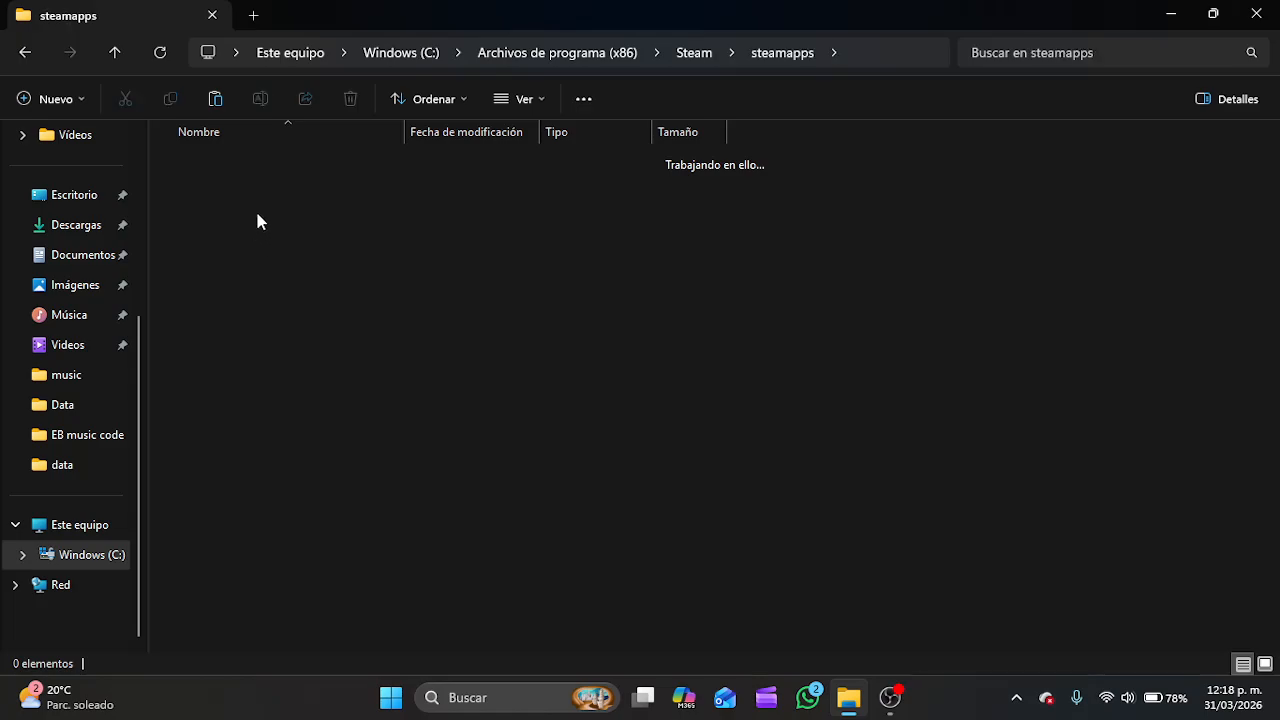
{"action": "double_click", "coordinate": [262, 166]}
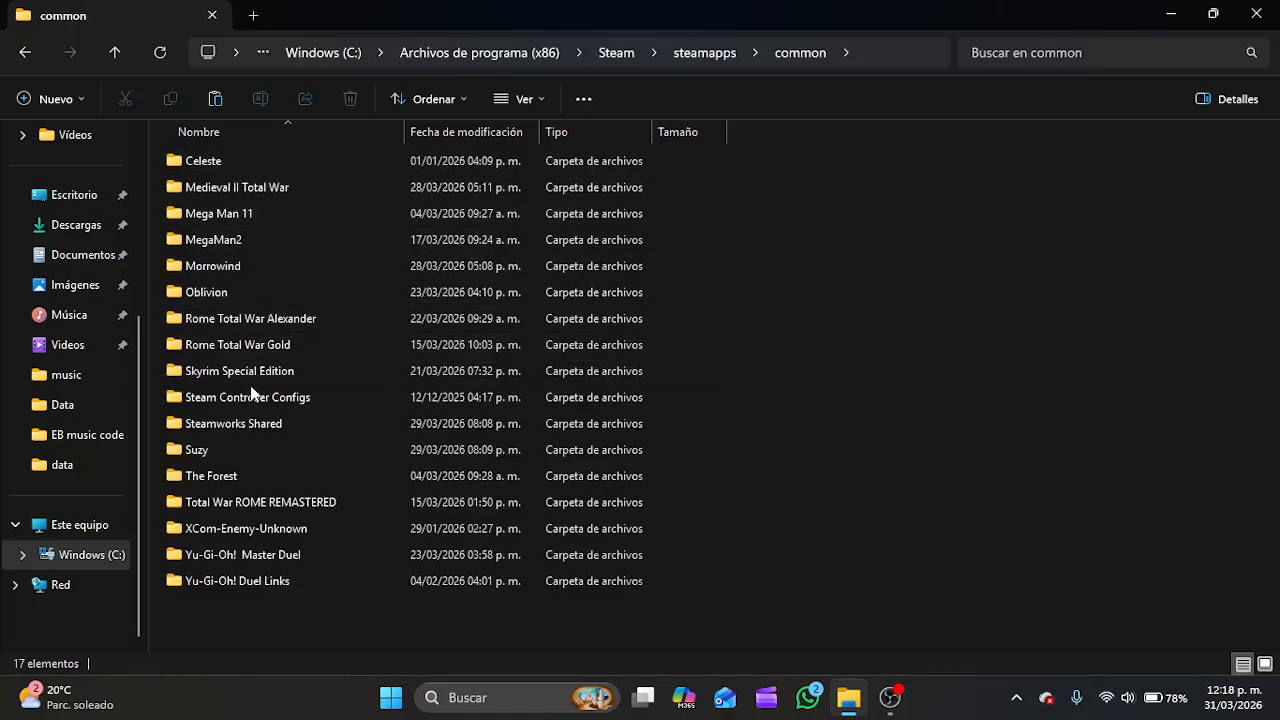
Open the mod's music folder at Rome Total War Gold\EB\Data\Sounds\music.
{"action": "double_click", "coordinate": [277, 346]}
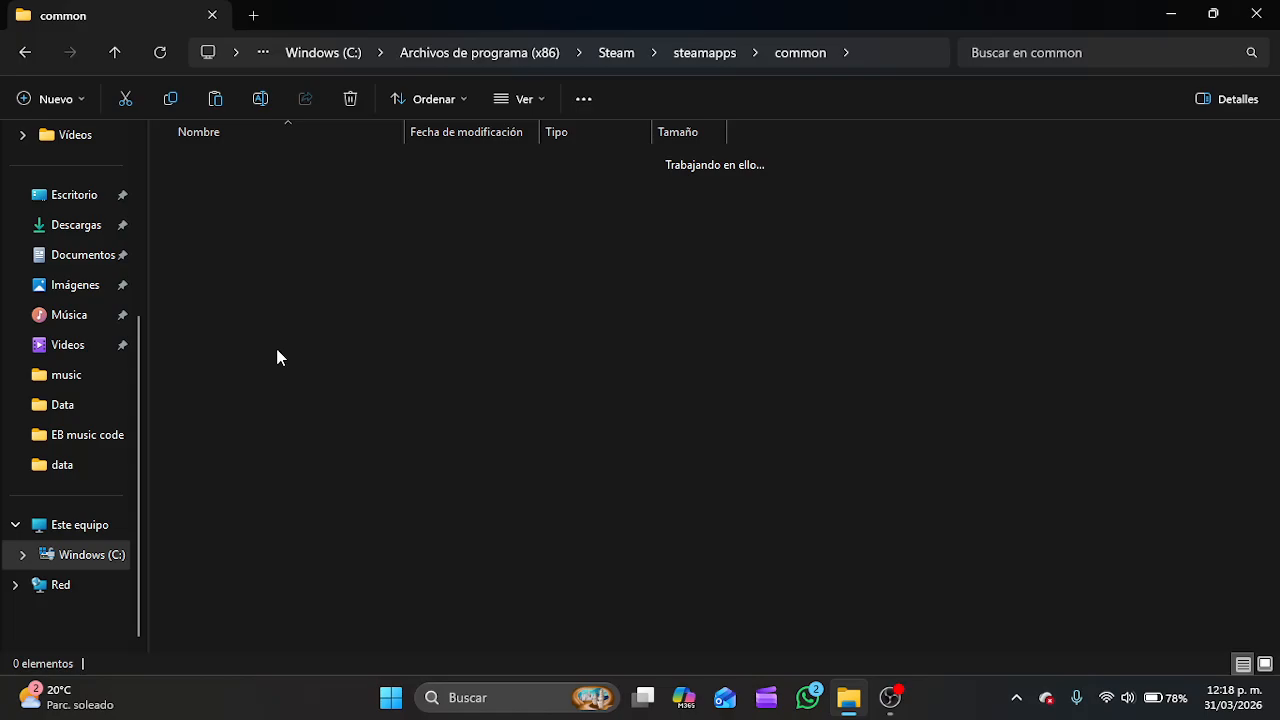
{"action": "double_click", "coordinate": [241, 240]}
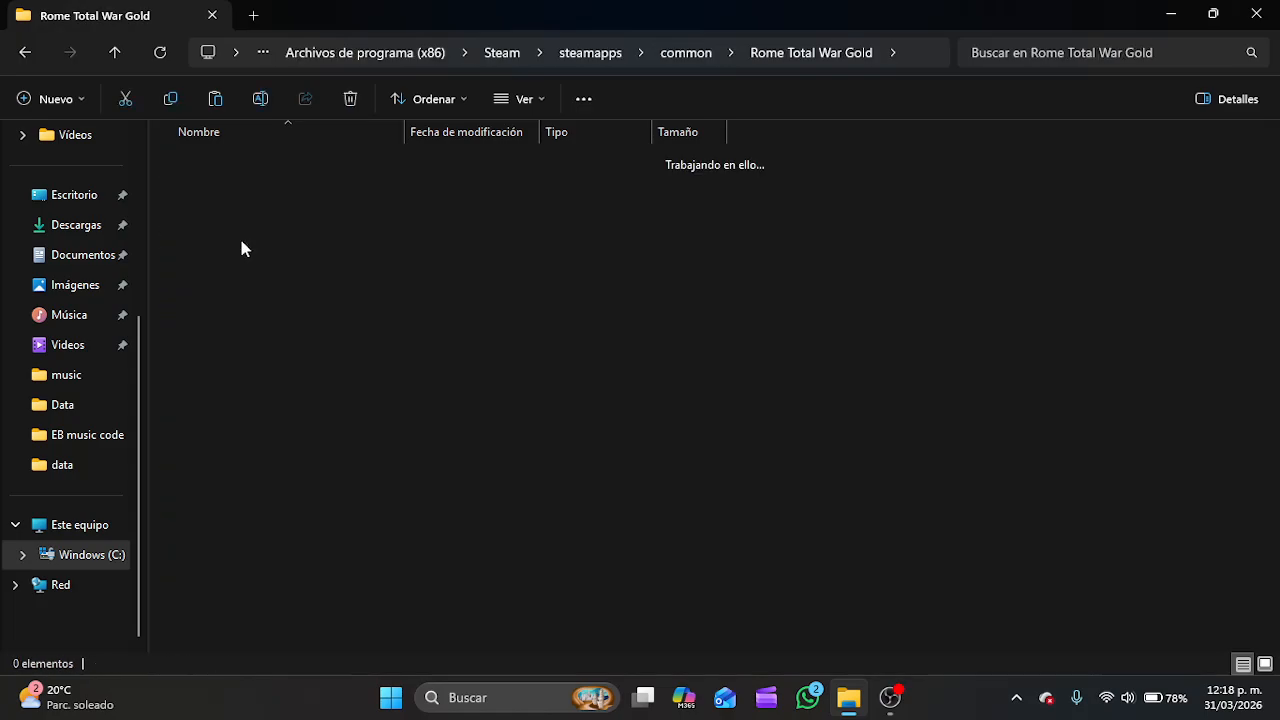
{"action": "left_click", "coordinate": [239, 238]}
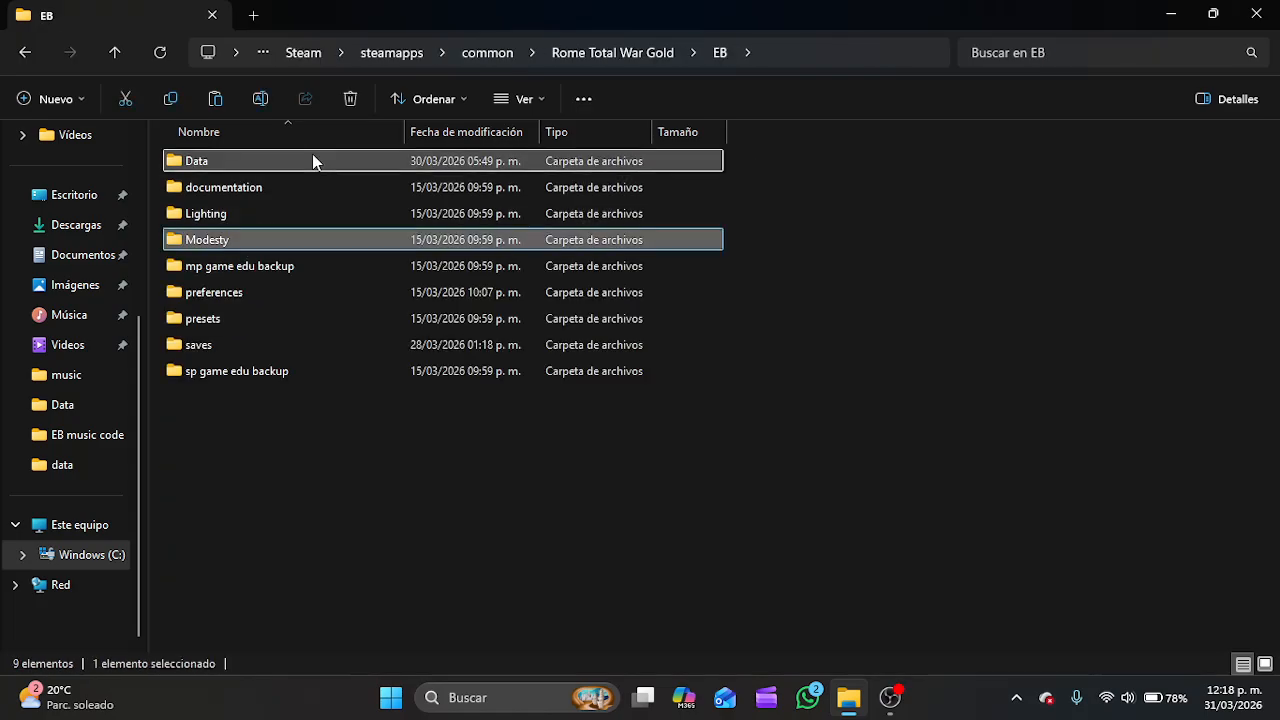
{"action": "double_click", "coordinate": [311, 160]}
{"action": "scroll", "coordinate": [266, 528], "scroll_direction": "down", "scroll_amount": 1}
{"action": "scroll", "coordinate": [266, 535], "scroll_direction": "down", "scroll_amount": 1}
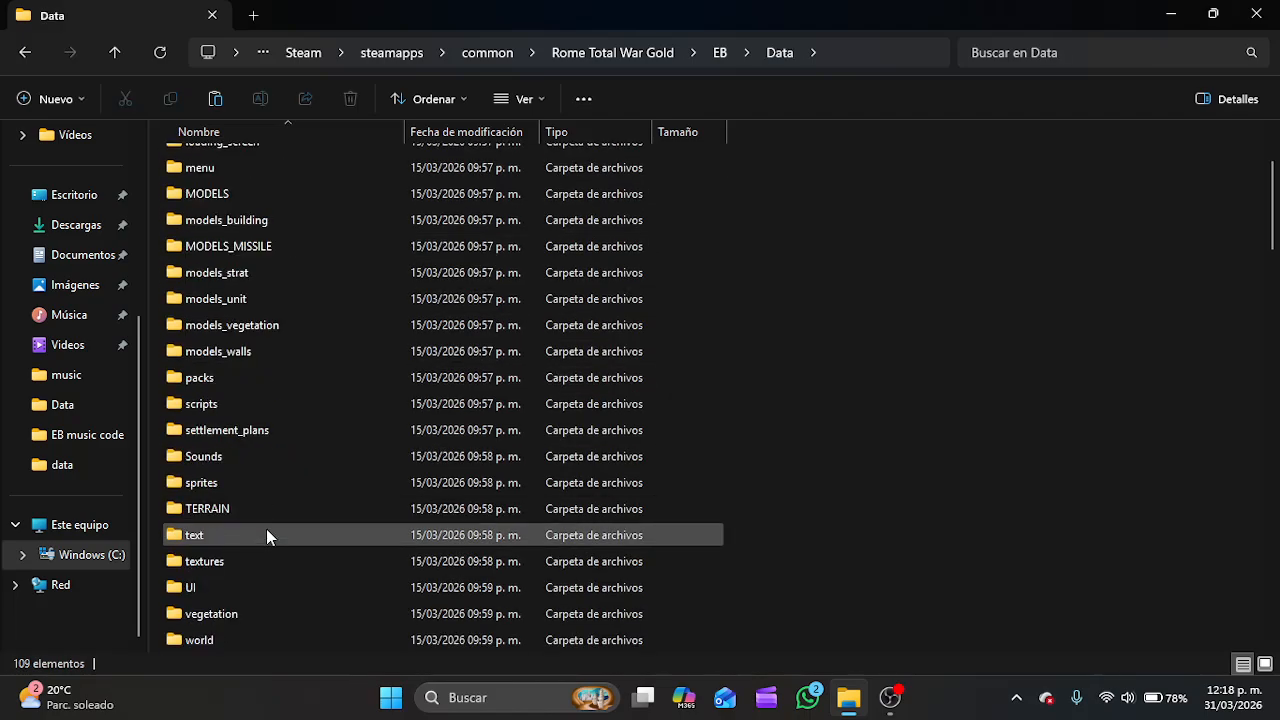
{"action": "left_click", "coordinate": [237, 460]}
{"action": "double_click", "coordinate": [237, 456]}
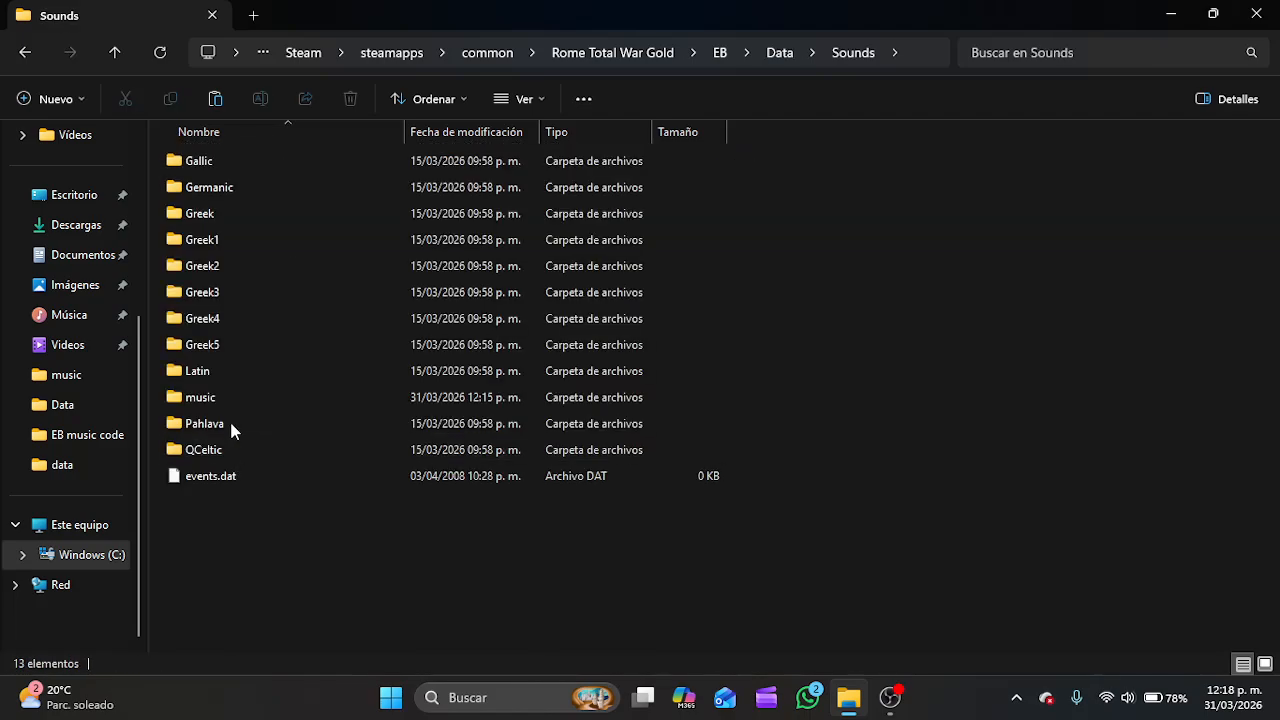
{"action": "double_click", "coordinate": [231, 400]}
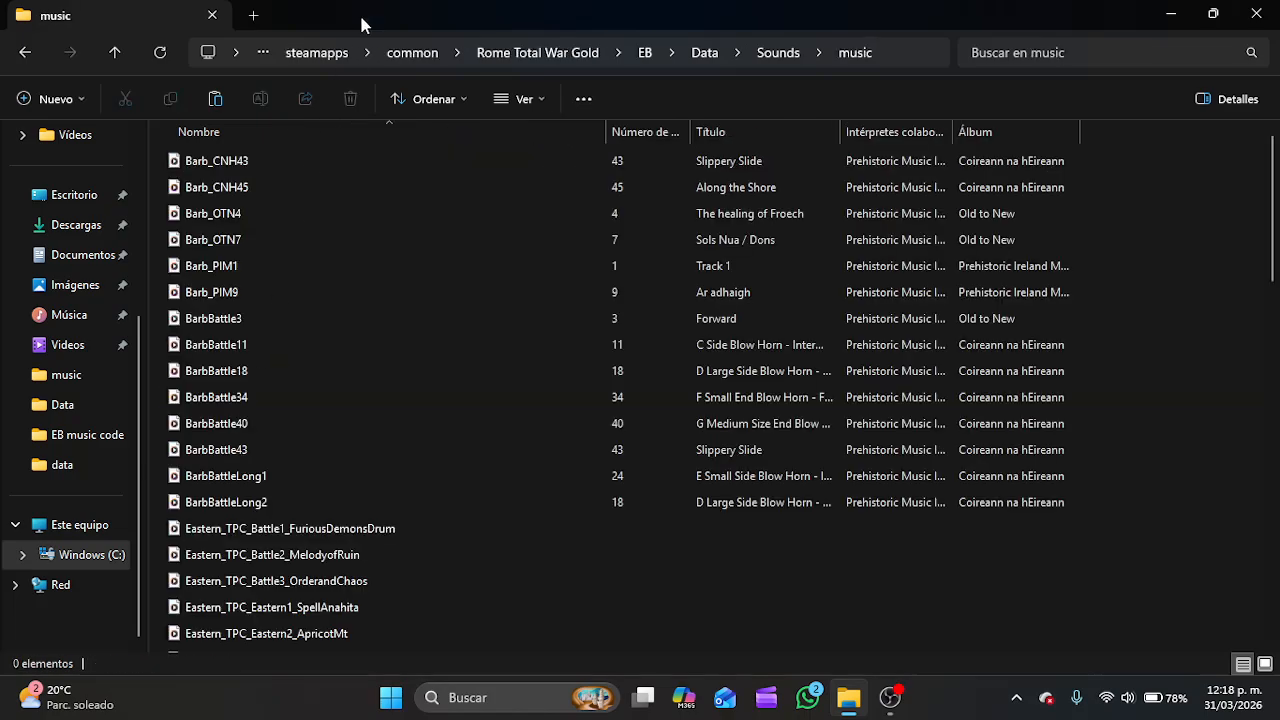
Copy the music files from Legions_of_Rome through Warriors_Of_Truth from EB music code into EB's music folder.
{"action": "left_click_drag", "start_coordinate": [360, 23], "coordinate": [390, 66]}
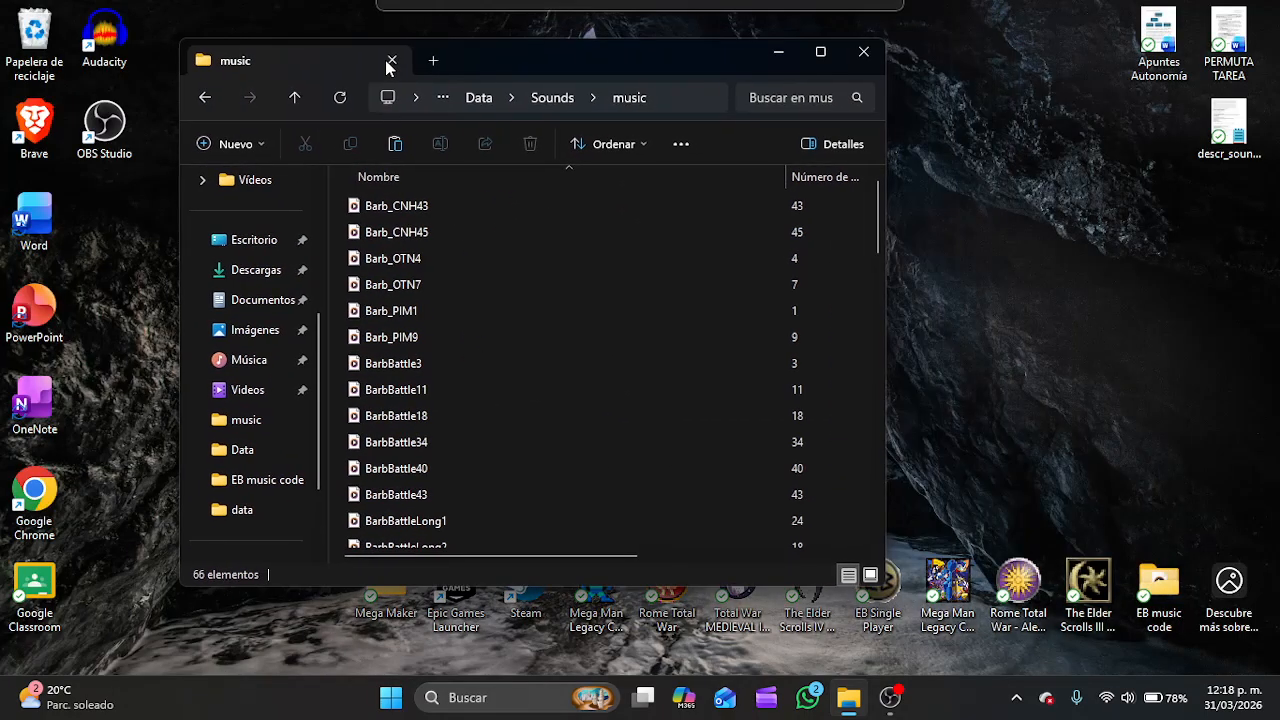
{"action": "double_click", "coordinate": [1159, 585]}
{"action": "mouse_move", "coordinate": [540, 92]}
{"action": "left_mouse_down"}
{"action": "mouse_move", "coordinate": [877, 30]}
{"action": "mouse_move", "coordinate": [1035, 55]}
{"action": "left_mouse_up"}
{"action": "left_click_drag", "start_coordinate": [857, 258], "coordinate": [990, 610]}
{"action": "left_click_drag", "start_coordinate": [920, 350], "coordinate": [540, 389]}
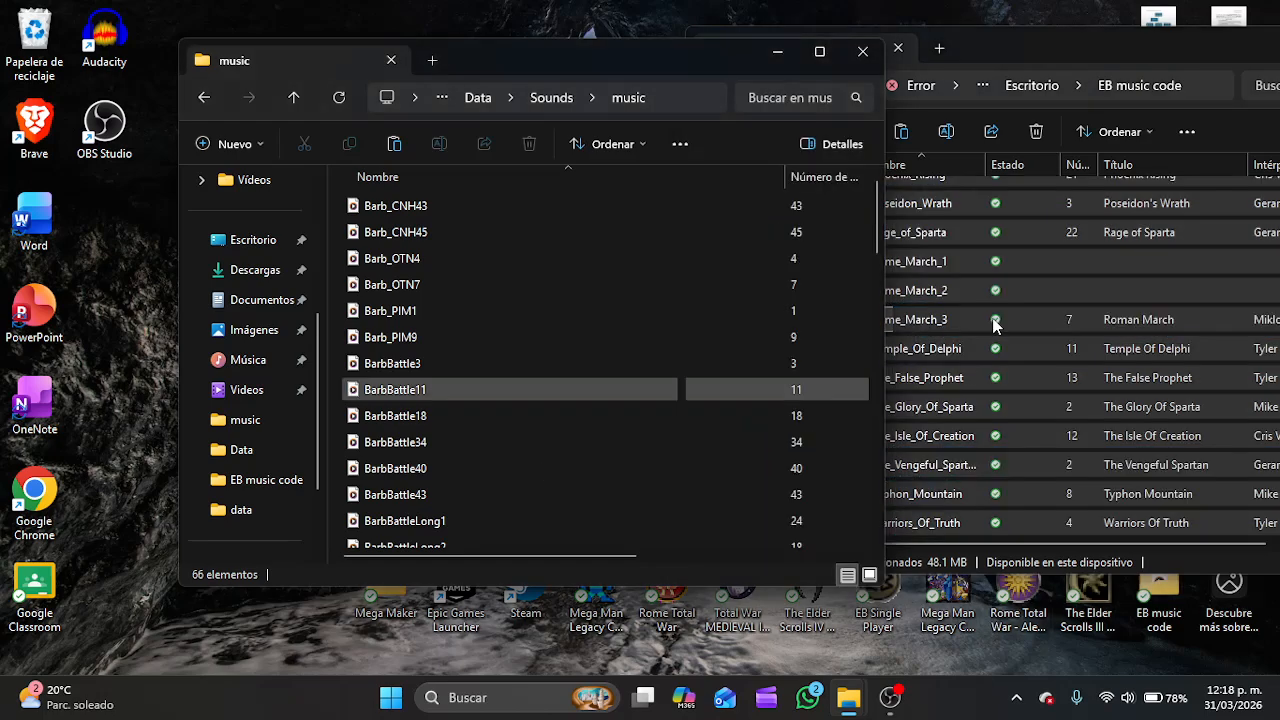
Copy Alexander_Battle from EB music code into EB's music folder and check the folder's file list.
{"action": "left_click", "coordinate": [1006, 54]}
{"action": "scroll", "coordinate": [964, 290], "scroll_direction": "up", "scroll_amount": 2}
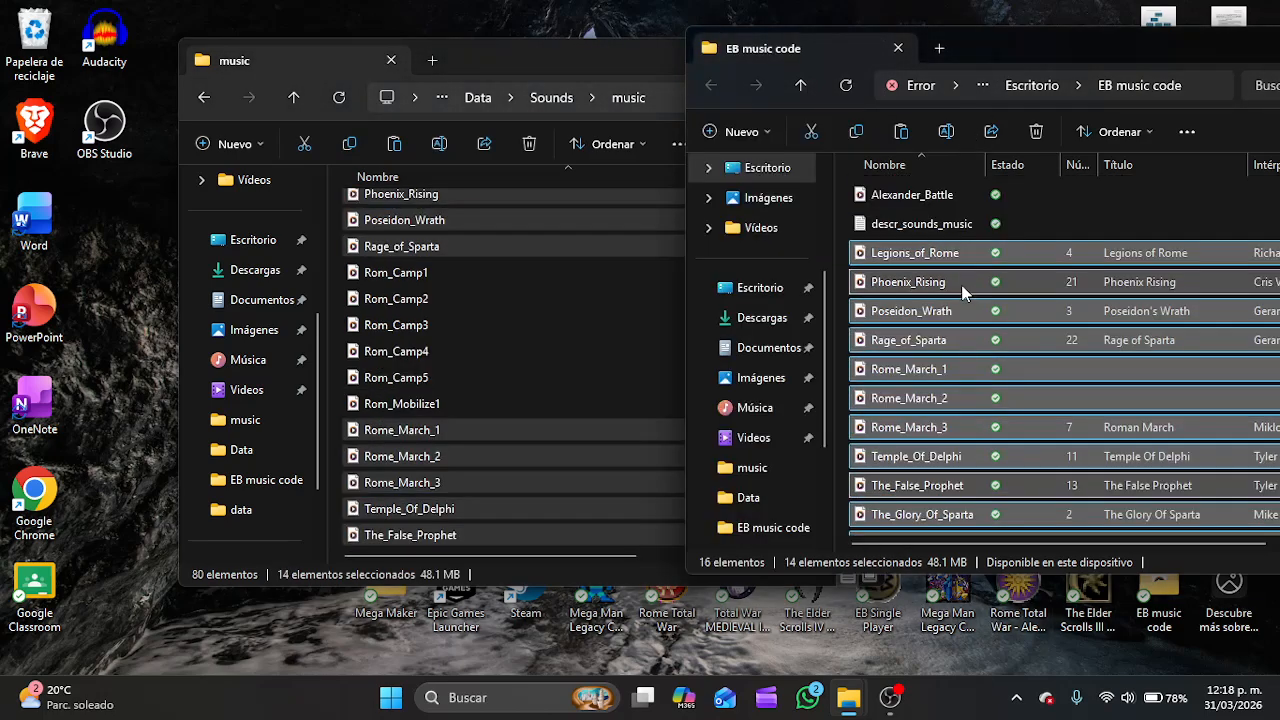
{"action": "left_click", "coordinate": [917, 205]}
{"action": "left_click_drag", "start_coordinate": [917, 205], "coordinate": [467, 453]}
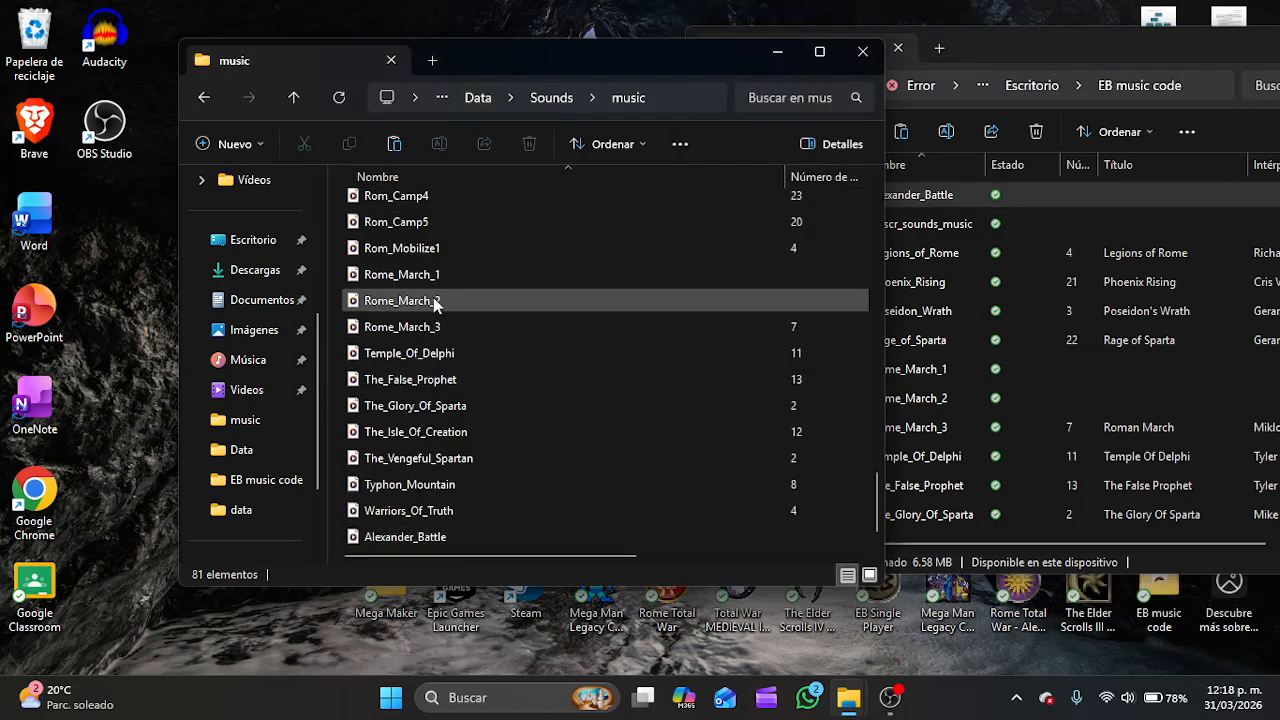
{"action": "scroll", "coordinate": [434, 300], "scroll_direction": "up", "scroll_amount": 2}
{"action": "scroll", "coordinate": [455, 400], "scroll_direction": "down", "scroll_amount": 2}
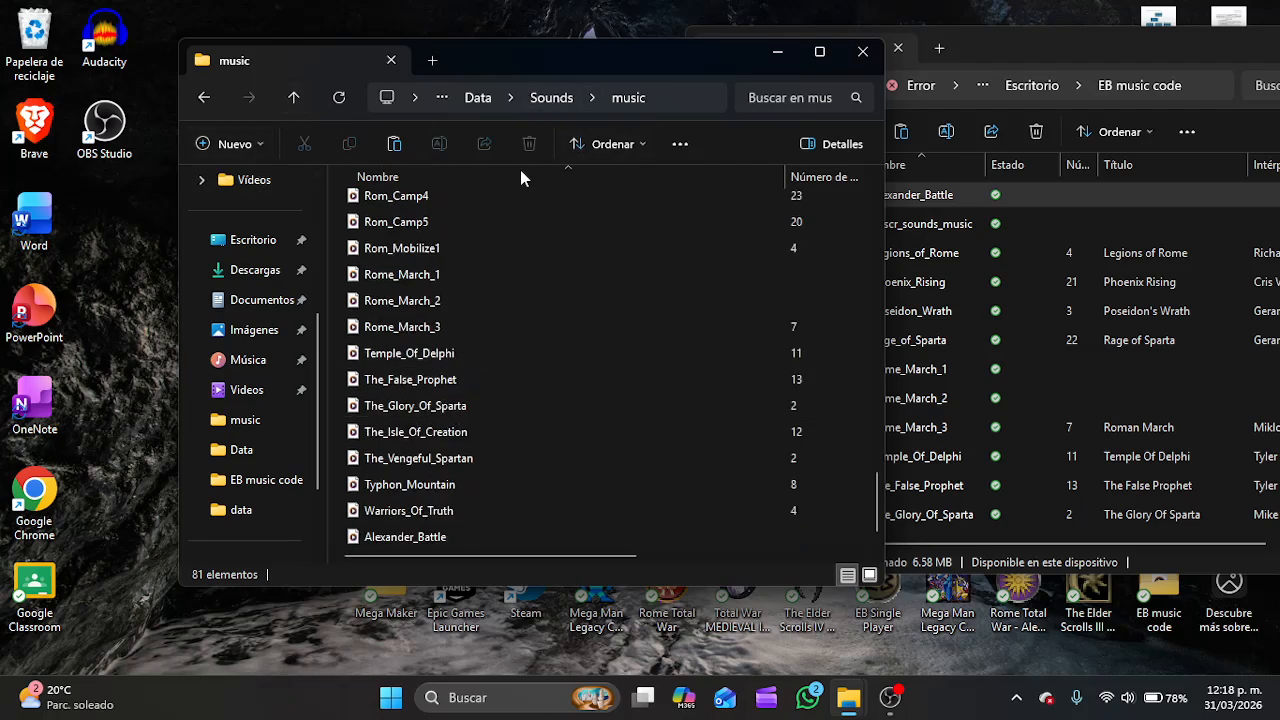
Open descr_sounds_music from EB's Data folder in the text editor and minimize the Data window.
{"action": "left_click_drag", "start_coordinate": [1013, 44], "coordinate": [908, 93]}
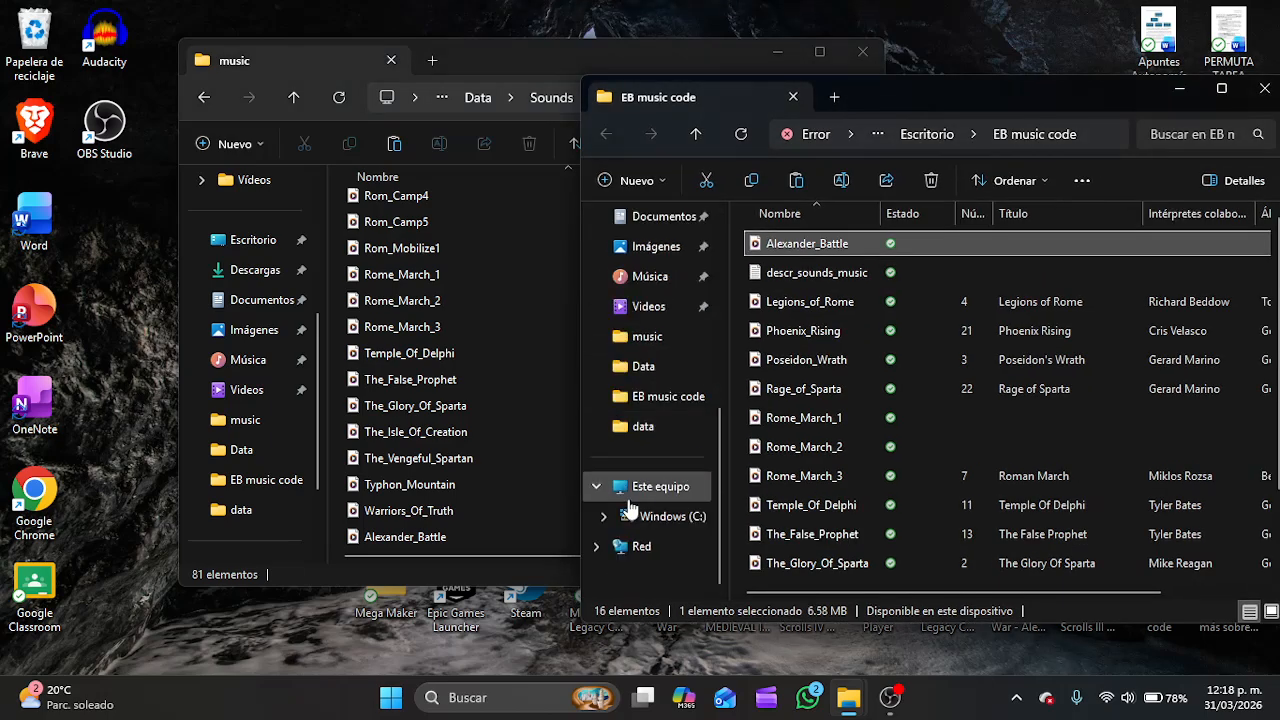
{"action": "left_click", "coordinate": [650, 367]}
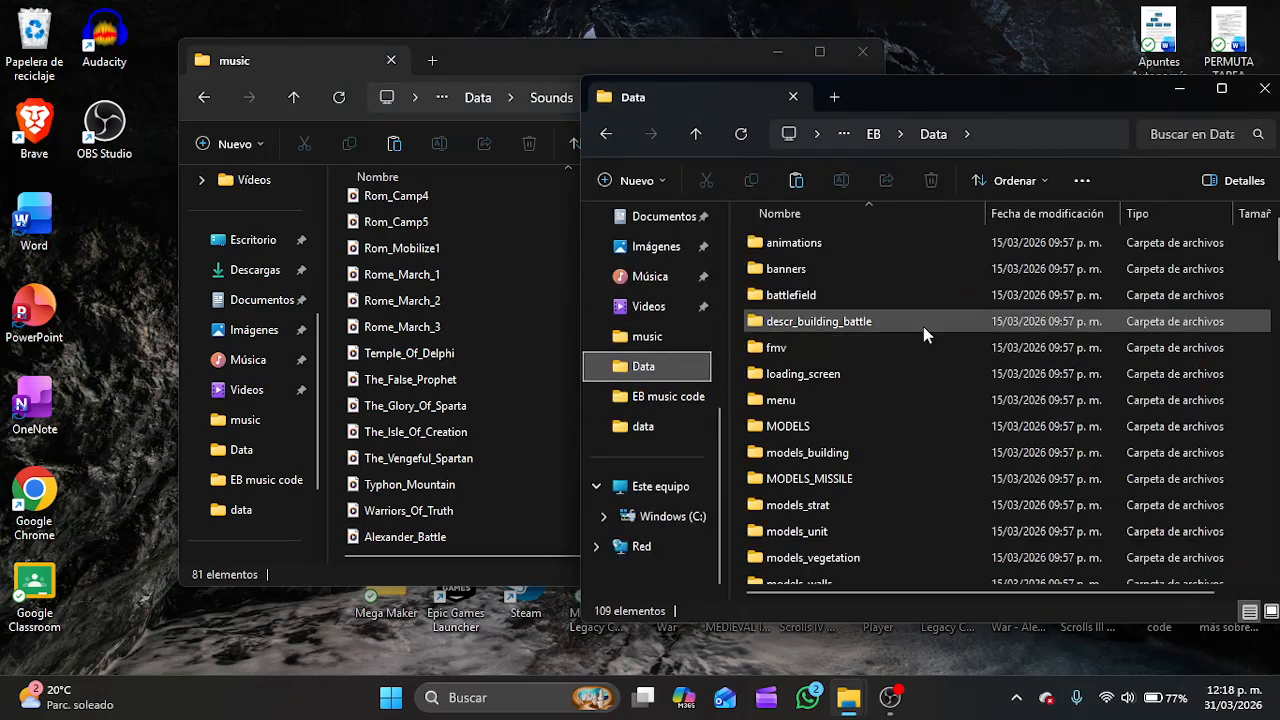
{"action": "scroll", "coordinate": [923, 326], "scroll_direction": "down", "scroll_amount": 15}
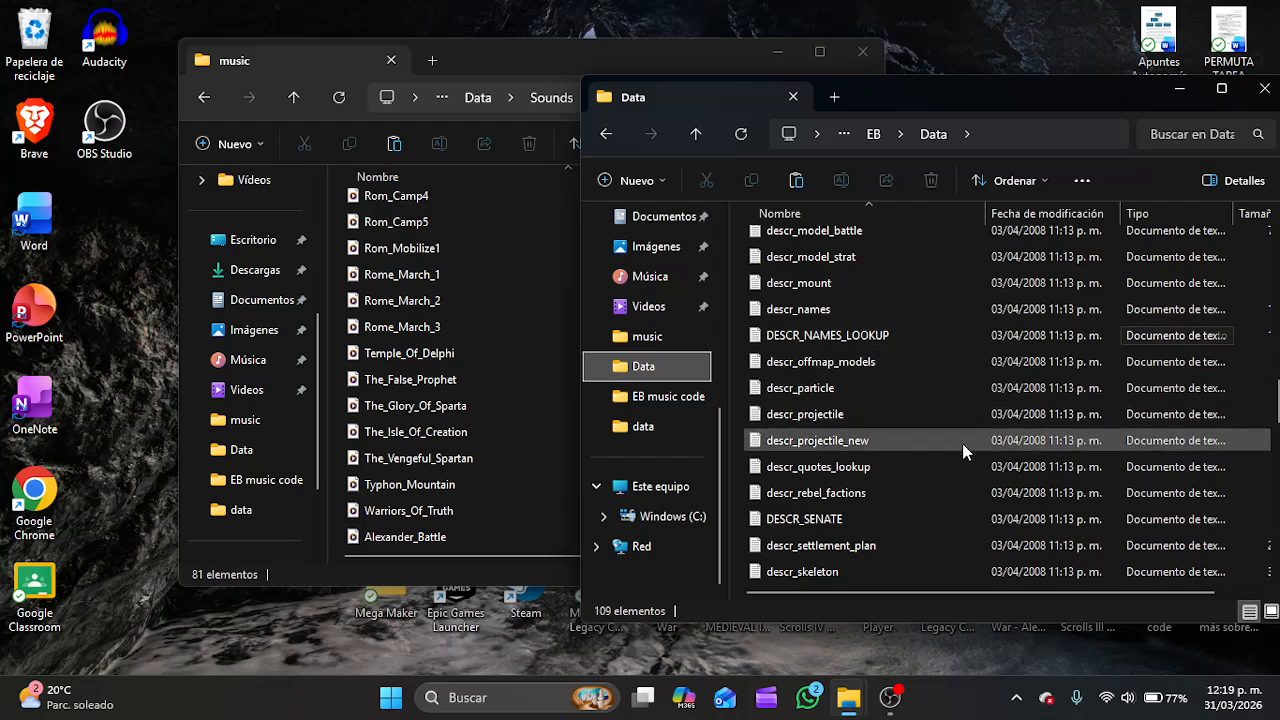
{"action": "scroll", "coordinate": [950, 440], "scroll_direction": "down", "scroll_amount": 2}
{"action": "scroll", "coordinate": [904, 421], "scroll_direction": "down", "scroll_amount": 3}
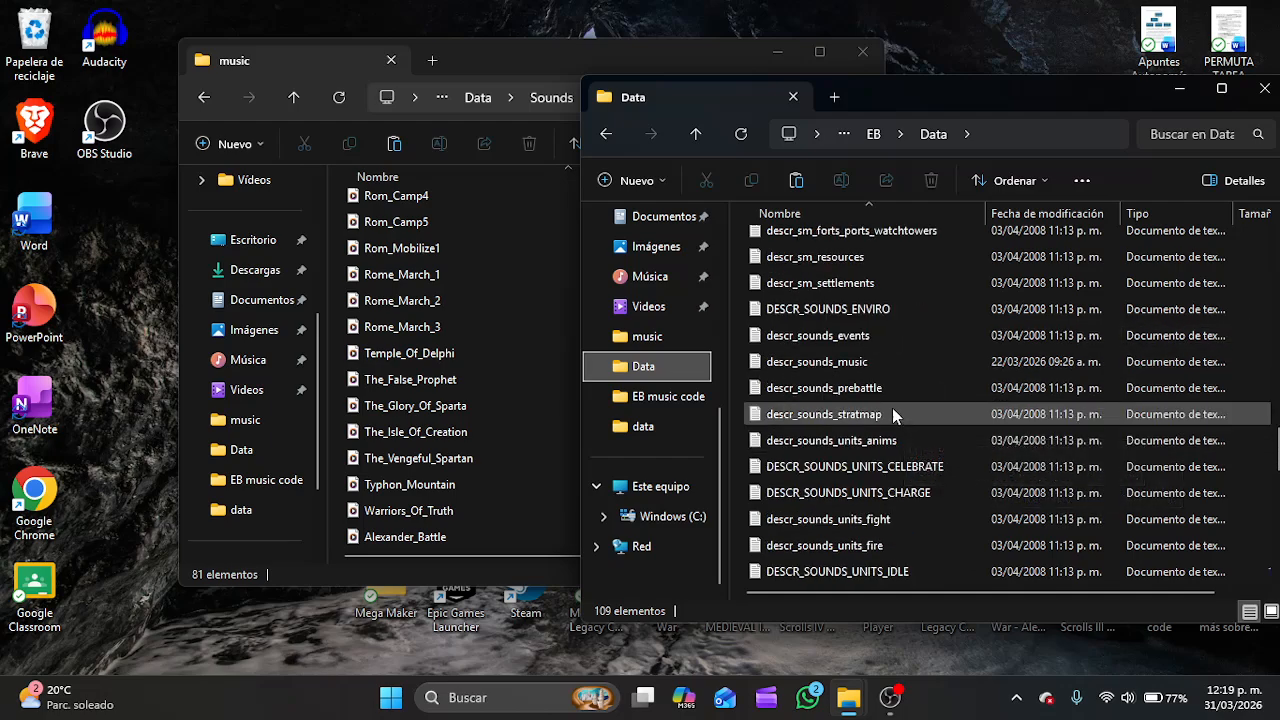
{"action": "left_click", "coordinate": [896, 362]}
{"action": "double_click", "coordinate": [896, 361]}
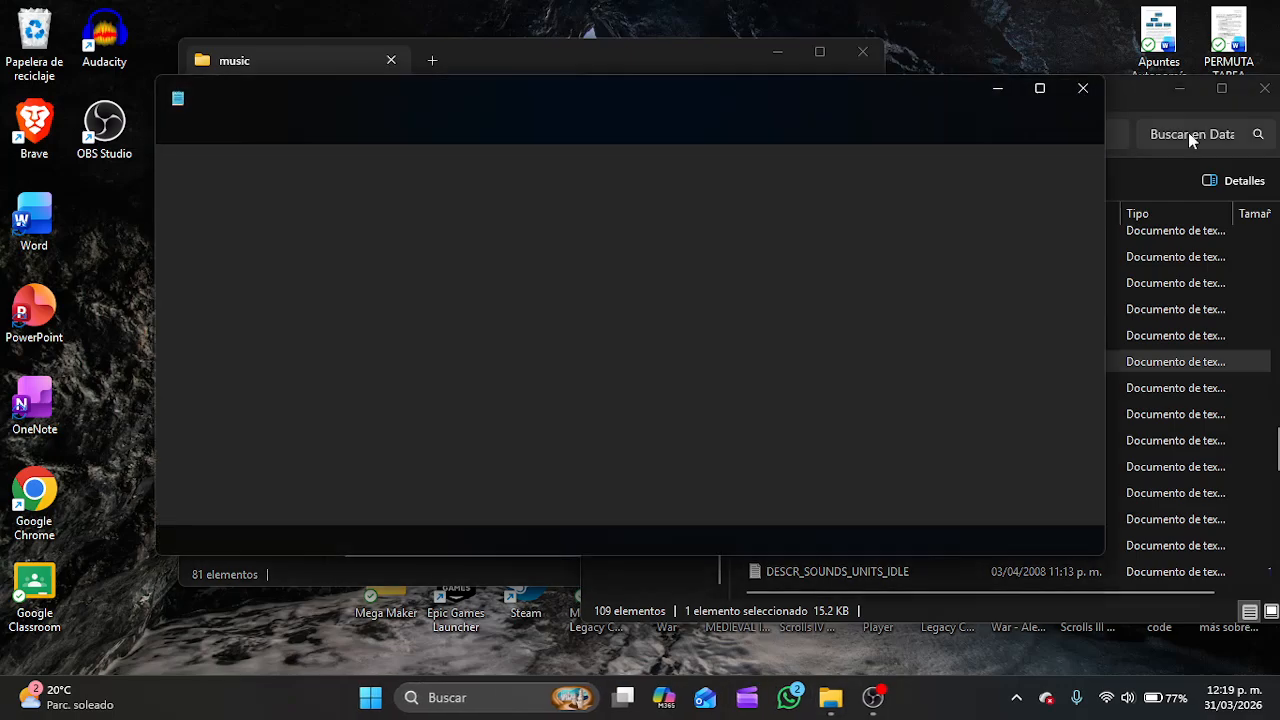
{"action": "left_click", "coordinate": [1179, 90]}
Move the text editor window clear and go to the ROMAN MUSIC section of descr_sounds_music.
{"action": "left_click_drag", "start_coordinate": [757, 94], "coordinate": [1055, 77]}
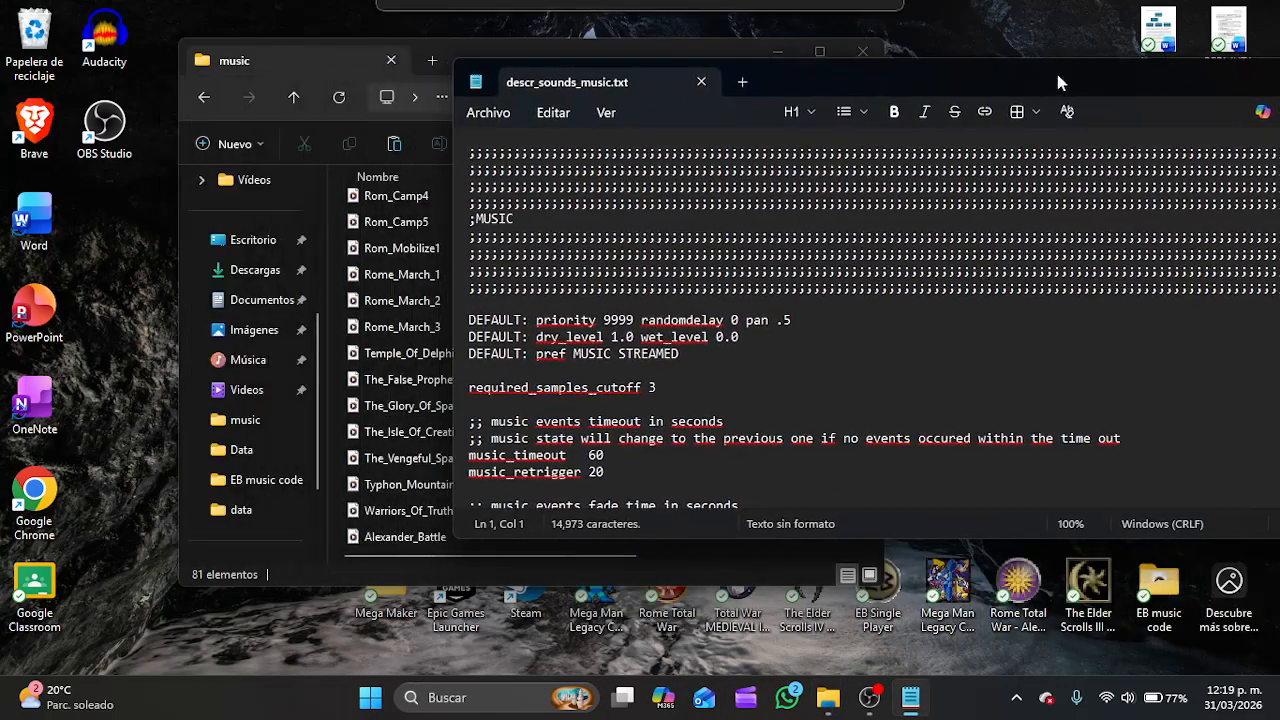
{"action": "scroll", "coordinate": [768, 387], "scroll_direction": "down", "scroll_amount": 15}
{"action": "left_click_drag", "start_coordinate": [843, 88], "coordinate": [614, 64]}
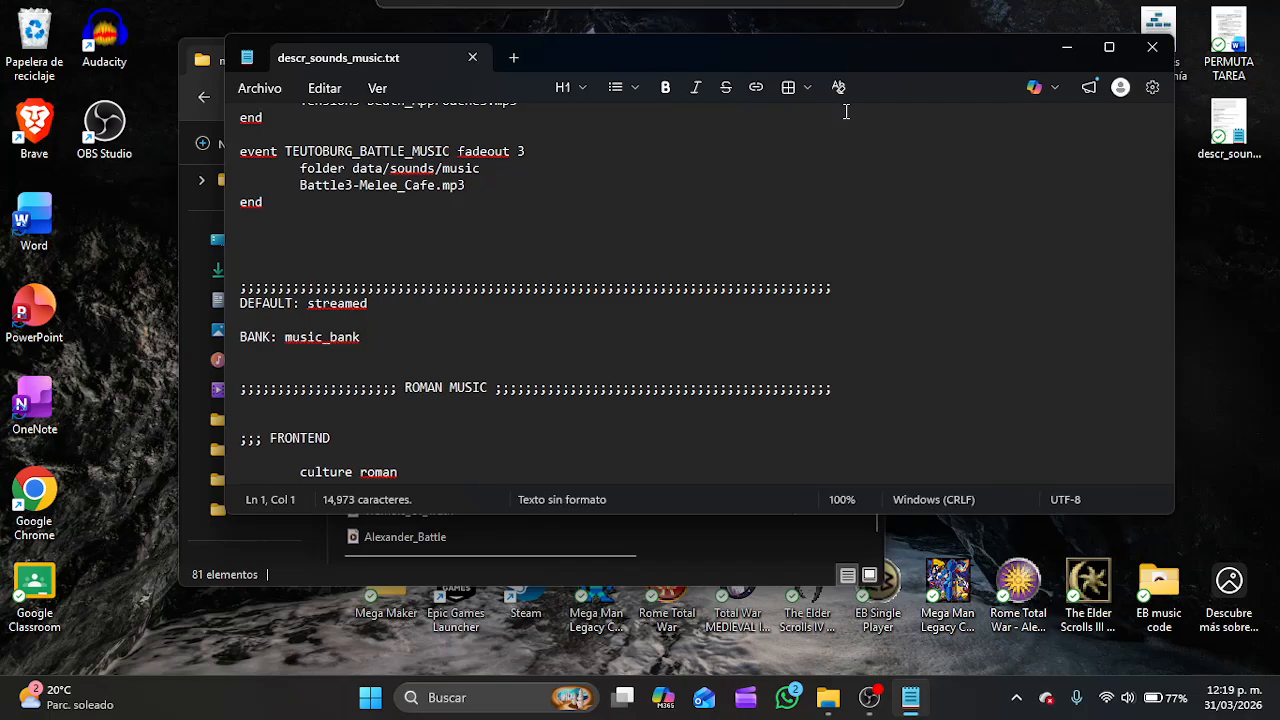
{"action": "mouse_move", "coordinate": [1166, 152]}
{"action": "left_mouse_down"}
{"action": "mouse_move", "coordinate": [1166, 298]}
{"action": "mouse_move", "coordinate": [1170, 143]}
{"action": "left_mouse_up"}
{"action": "scroll", "coordinate": [649, 314], "scroll_direction": "down", "scroll_amount": 8}
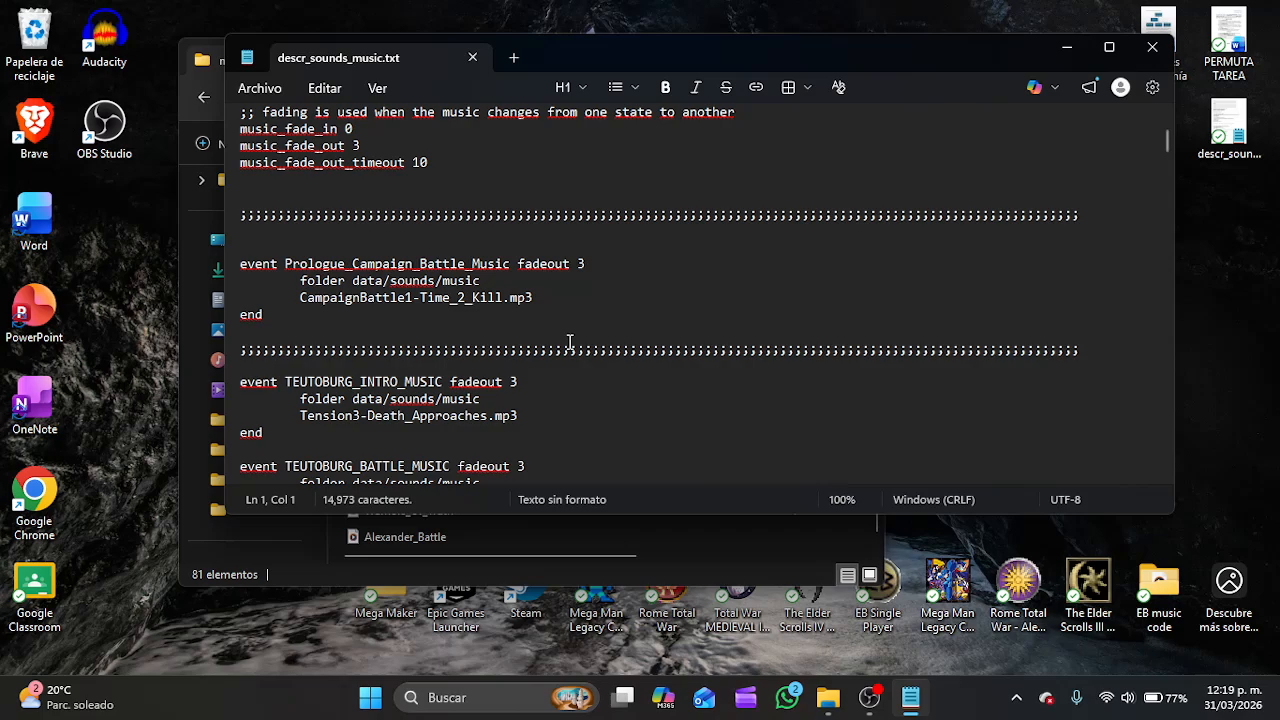
{"action": "scroll", "coordinate": [520, 355], "scroll_direction": "down", "scroll_amount": 12}
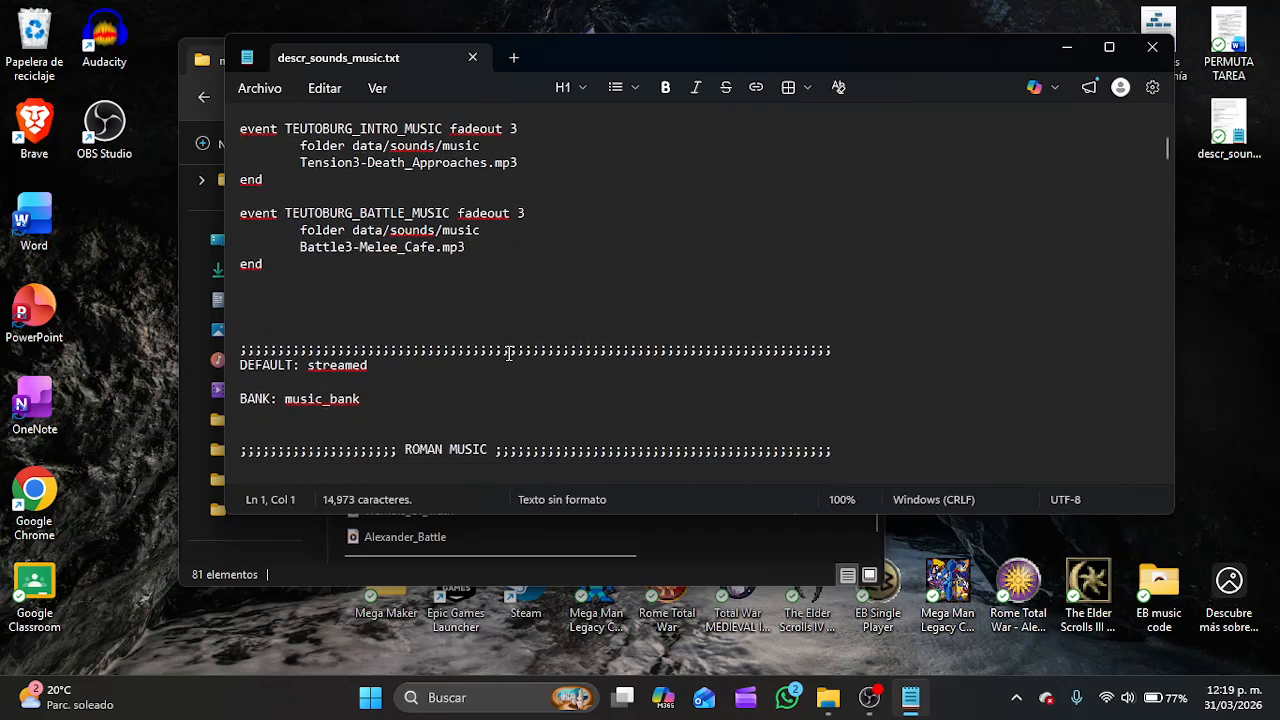
{"action": "scroll", "coordinate": [508, 353], "scroll_direction": "down", "scroll_amount": 1}
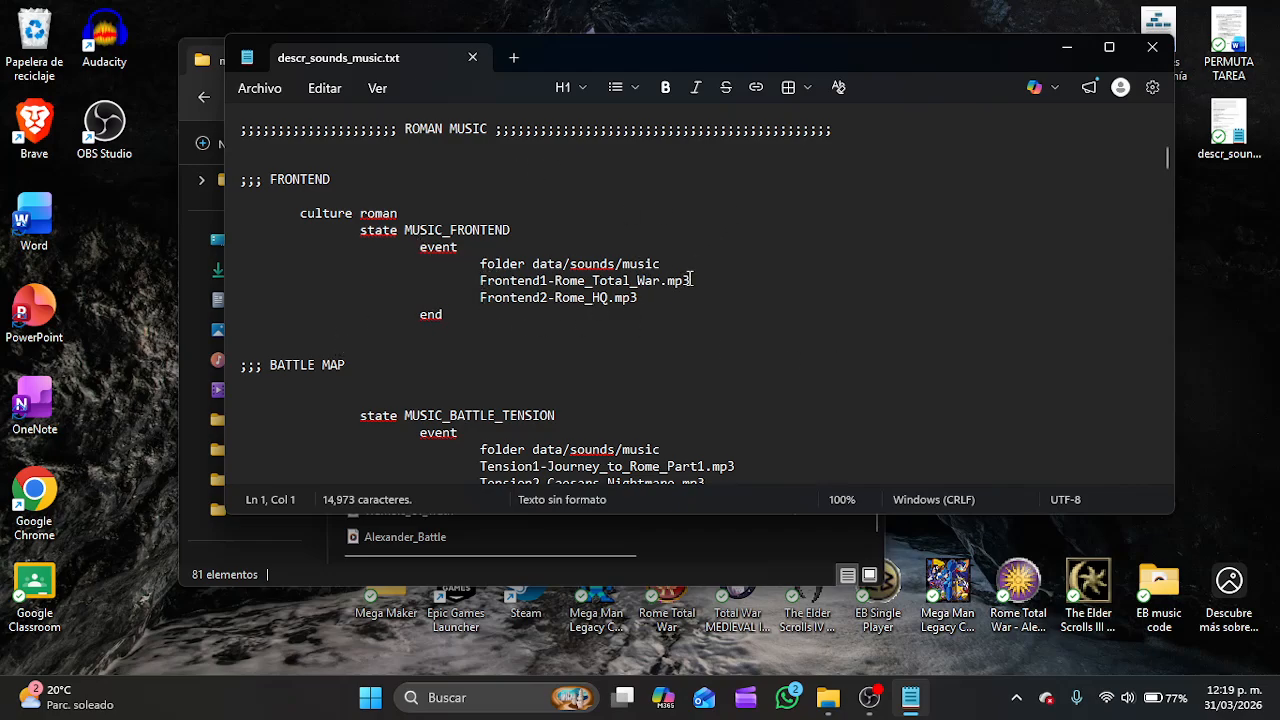
Examine the culture roman line and the two MUSIC_FRONTEND track entries under ROMAN MUSIC.
{"action": "left_click_drag", "start_coordinate": [690, 280], "coordinate": [621, 298]}
{"action": "left_click", "coordinate": [481, 284]}
{"action": "left_click_drag", "start_coordinate": [481, 288], "coordinate": [666, 293]}
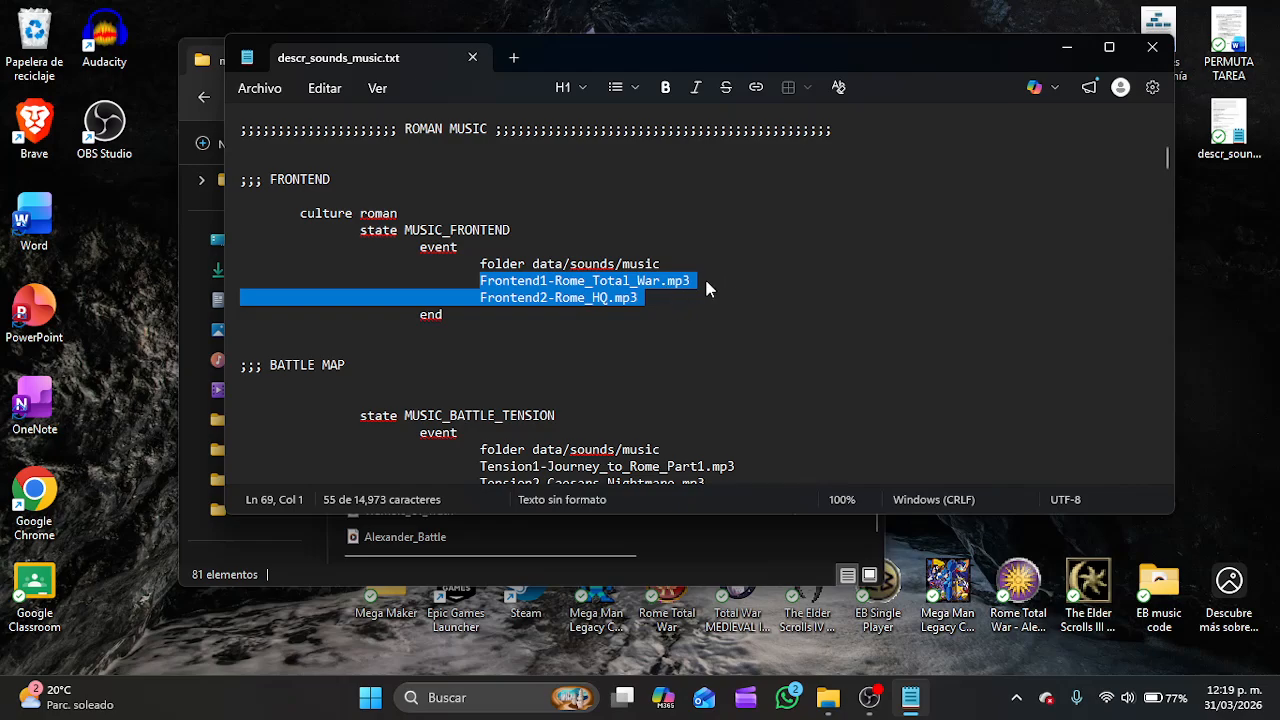
{"action": "left_click", "coordinate": [712, 283]}
{"action": "left_click", "coordinate": [648, 301]}
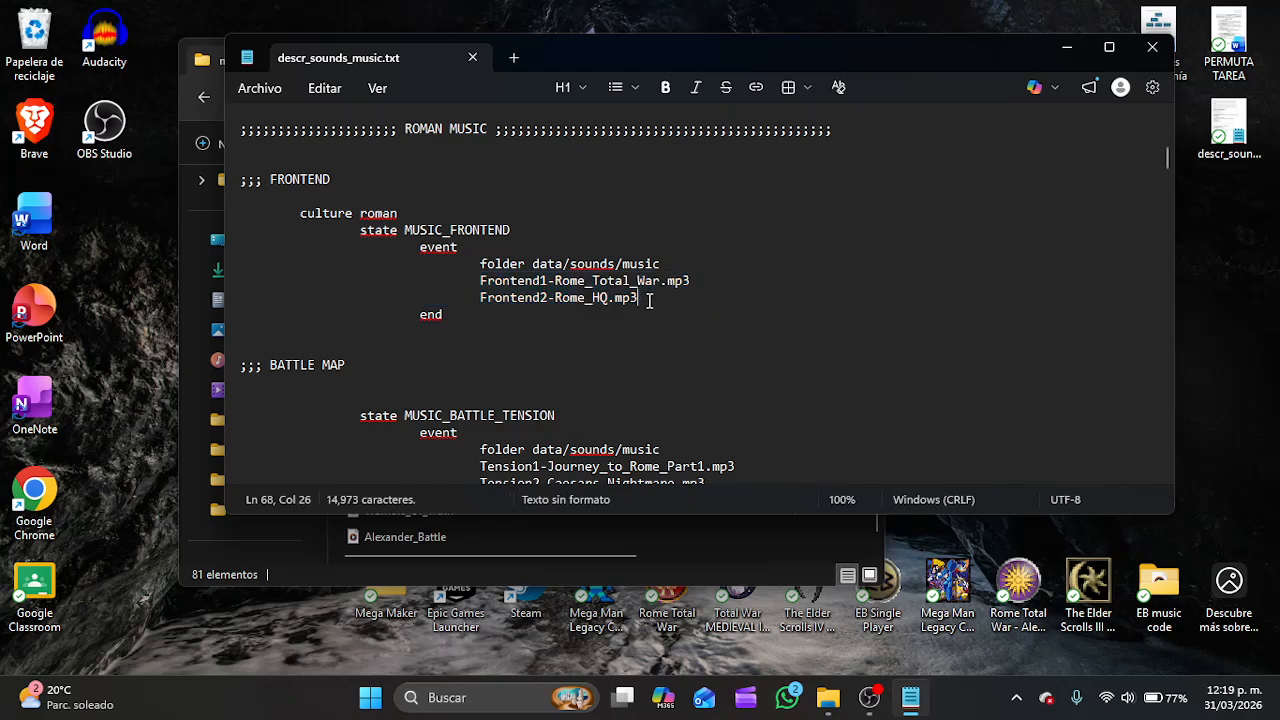
{"action": "left_click_drag", "start_coordinate": [694, 281], "coordinate": [685, 283]}
{"action": "left_click", "coordinate": [639, 315]}
{"action": "left_click", "coordinate": [692, 286]}
{"action": "left_click", "coordinate": [636, 315]}
{"action": "left_click", "coordinate": [638, 299]}
{"action": "left_click_drag", "start_coordinate": [295, 213], "coordinate": [355, 213]}
{"action": "double_click", "coordinate": [378, 214]}
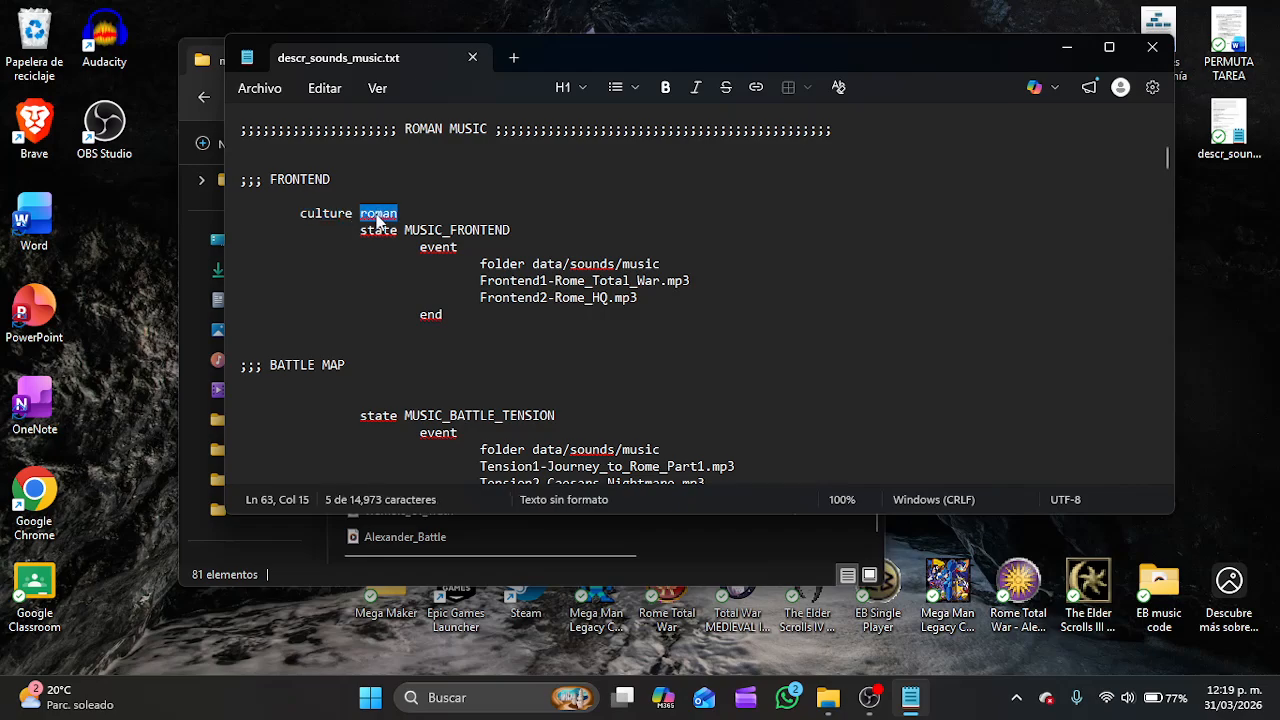
Look through the battle, campaign and barbarian music sections of the file and return to the culture roman block.
{"action": "scroll", "coordinate": [717, 360], "scroll_direction": "down", "scroll_amount": 7}
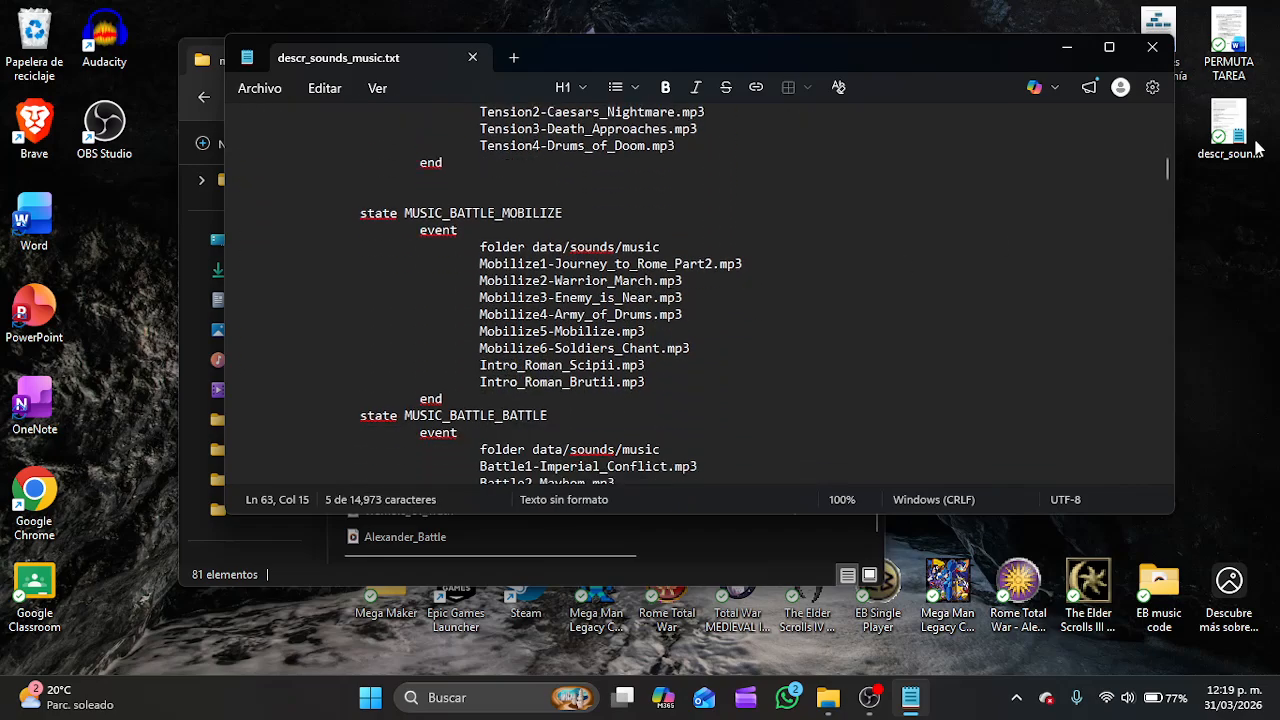
{"action": "left_click_drag", "start_coordinate": [1168, 170], "coordinate": [1175, 298]}
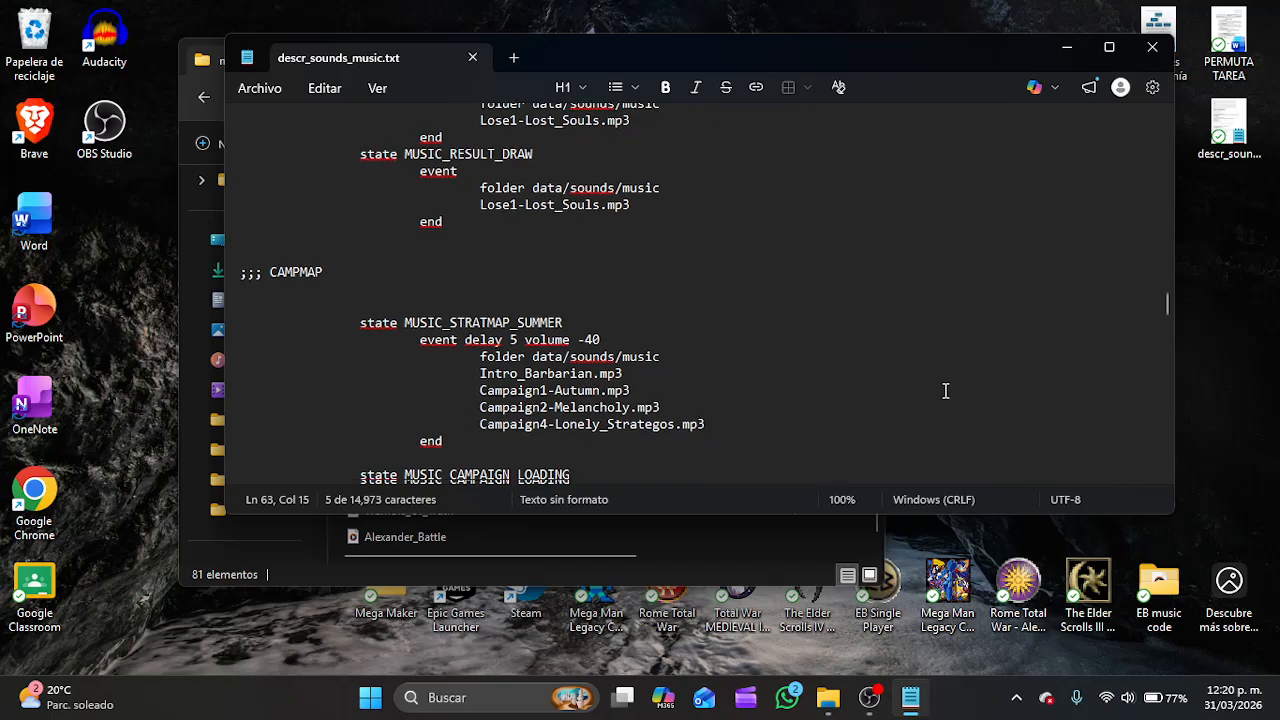
{"action": "scroll", "coordinate": [946, 388], "scroll_direction": "down", "scroll_amount": 15}
{"action": "scroll", "coordinate": [946, 388], "scroll_direction": "down", "scroll_amount": 15}
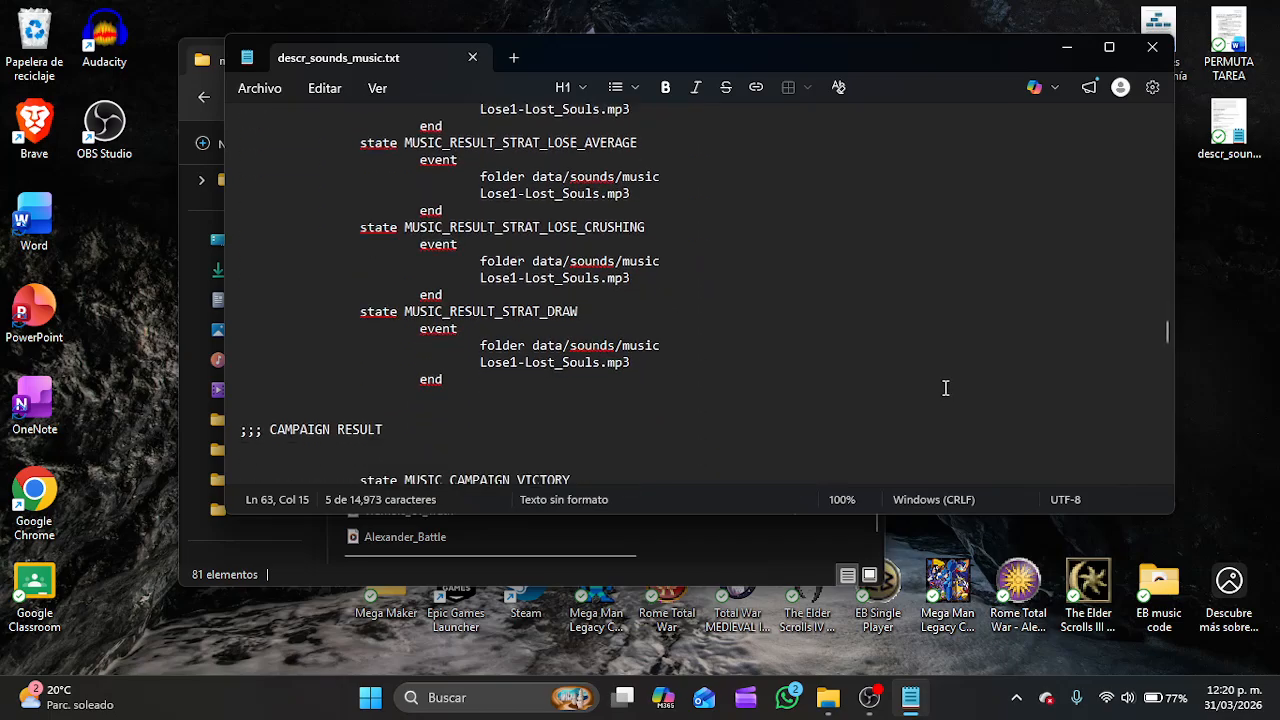
{"action": "scroll", "coordinate": [970, 367], "scroll_direction": "up", "scroll_amount": 15}
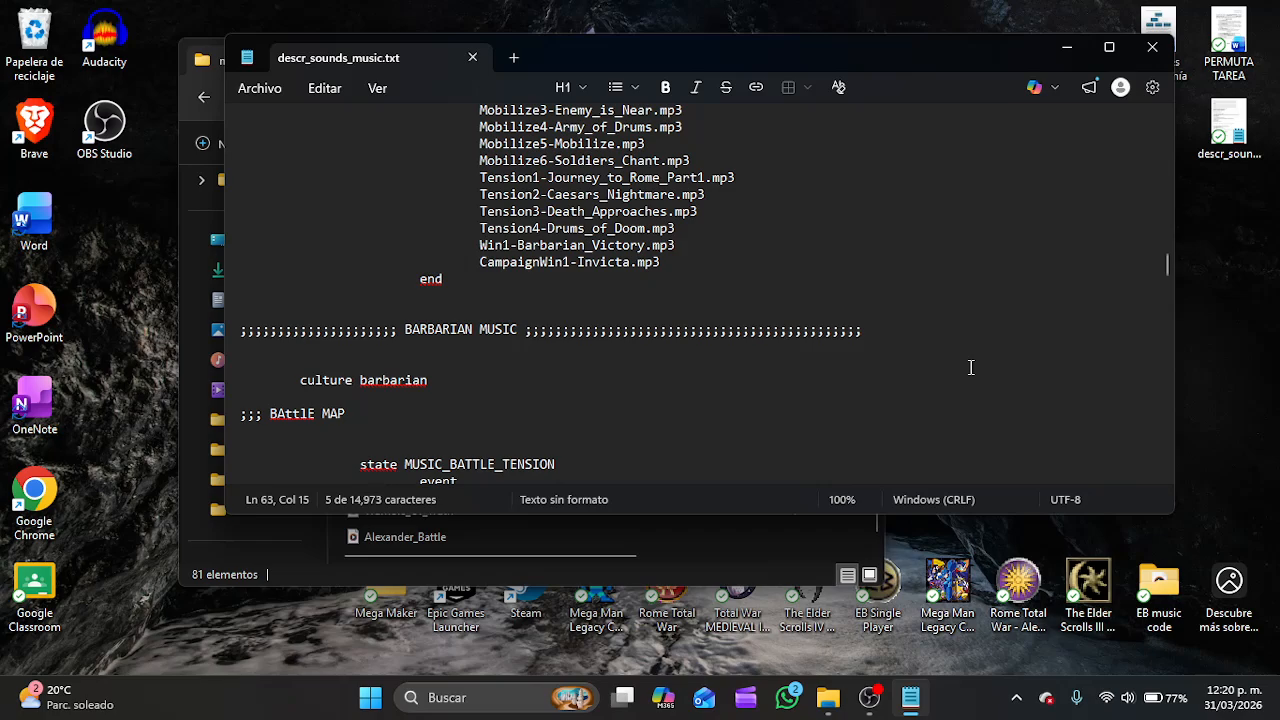
{"action": "scroll", "coordinate": [809, 377], "scroll_direction": "up", "scroll_amount": 18}
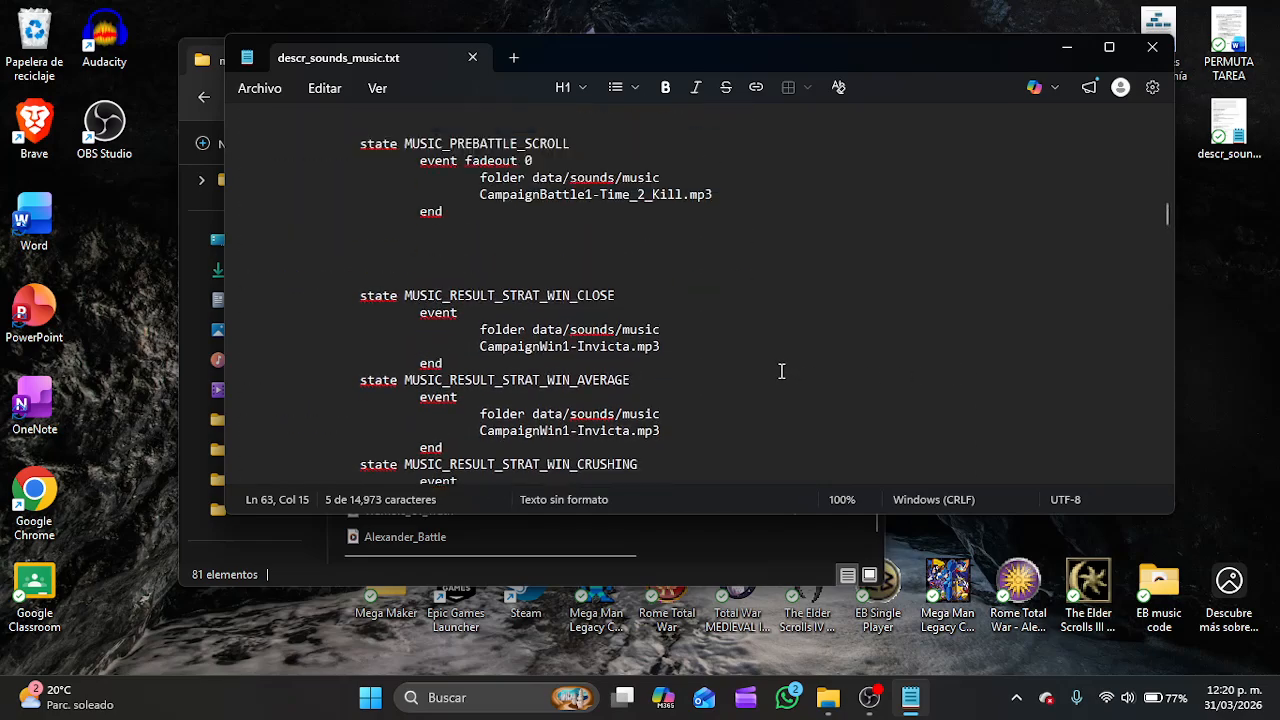
{"action": "scroll", "coordinate": [744, 361], "scroll_direction": "up", "scroll_amount": 1}
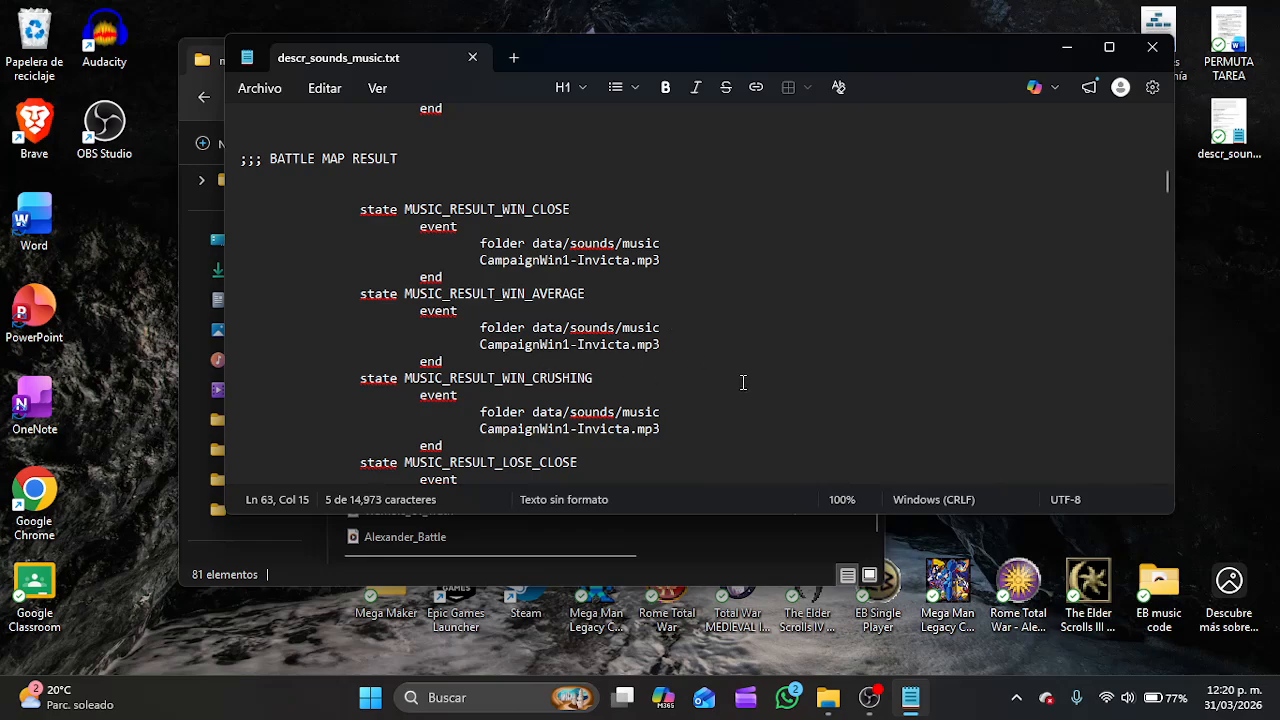
{"action": "scroll", "coordinate": [689, 347], "scroll_direction": "up", "scroll_amount": 15}
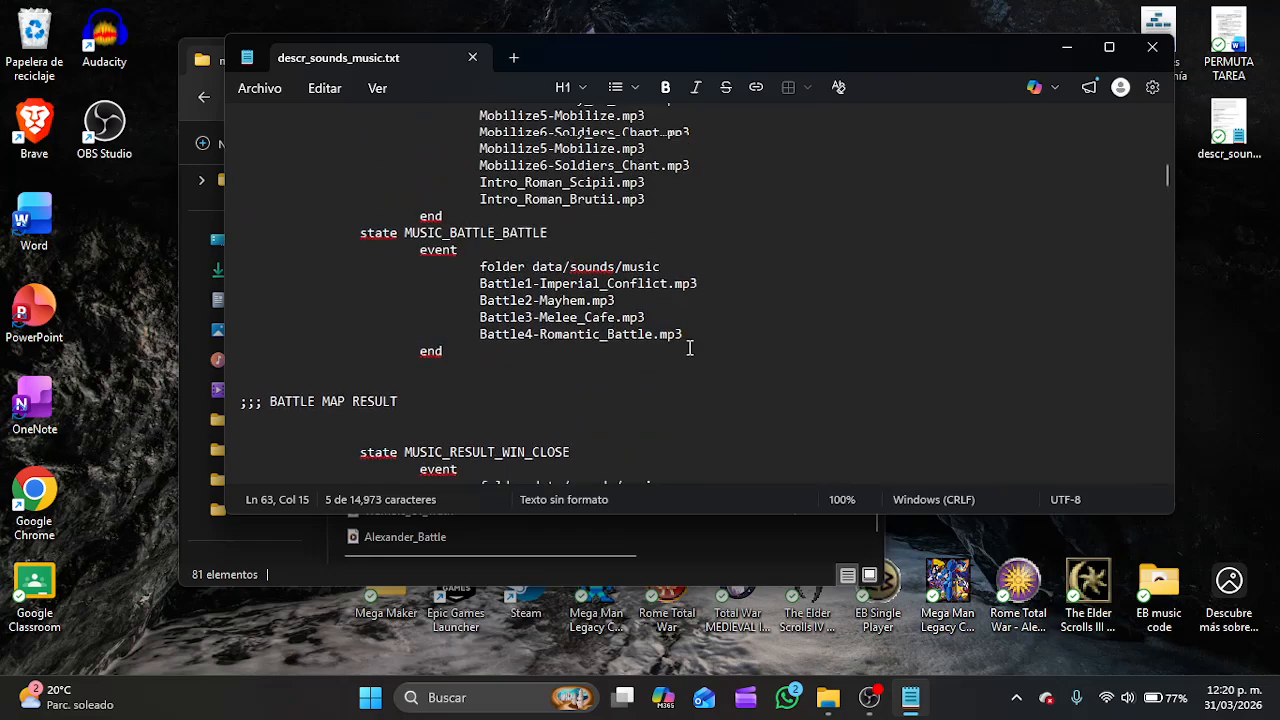
{"action": "left_click_drag", "start_coordinate": [614, 54], "coordinate": [708, 83]}
{"action": "left_click", "coordinate": [972, 327]}
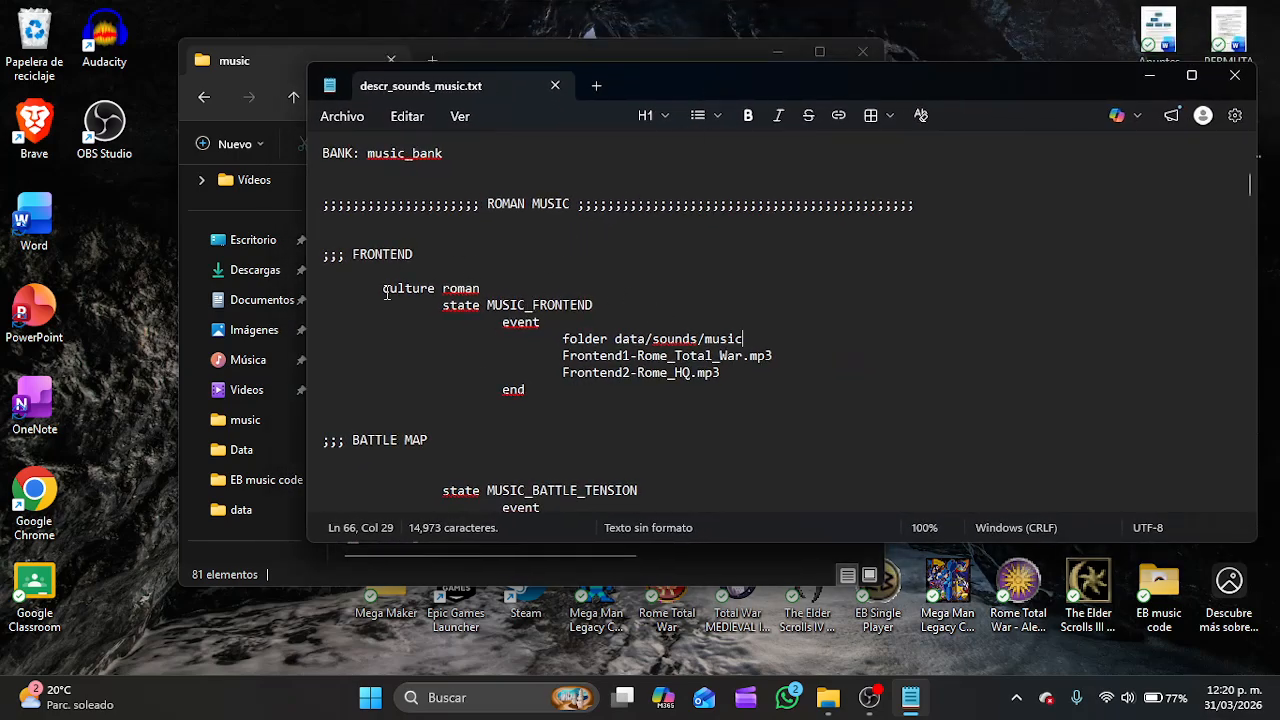
{"action": "left_click_drag", "start_coordinate": [384, 290], "coordinate": [476, 290]}
{"action": "scroll", "coordinate": [703, 423], "scroll_direction": "down", "scroll_amount": 4}
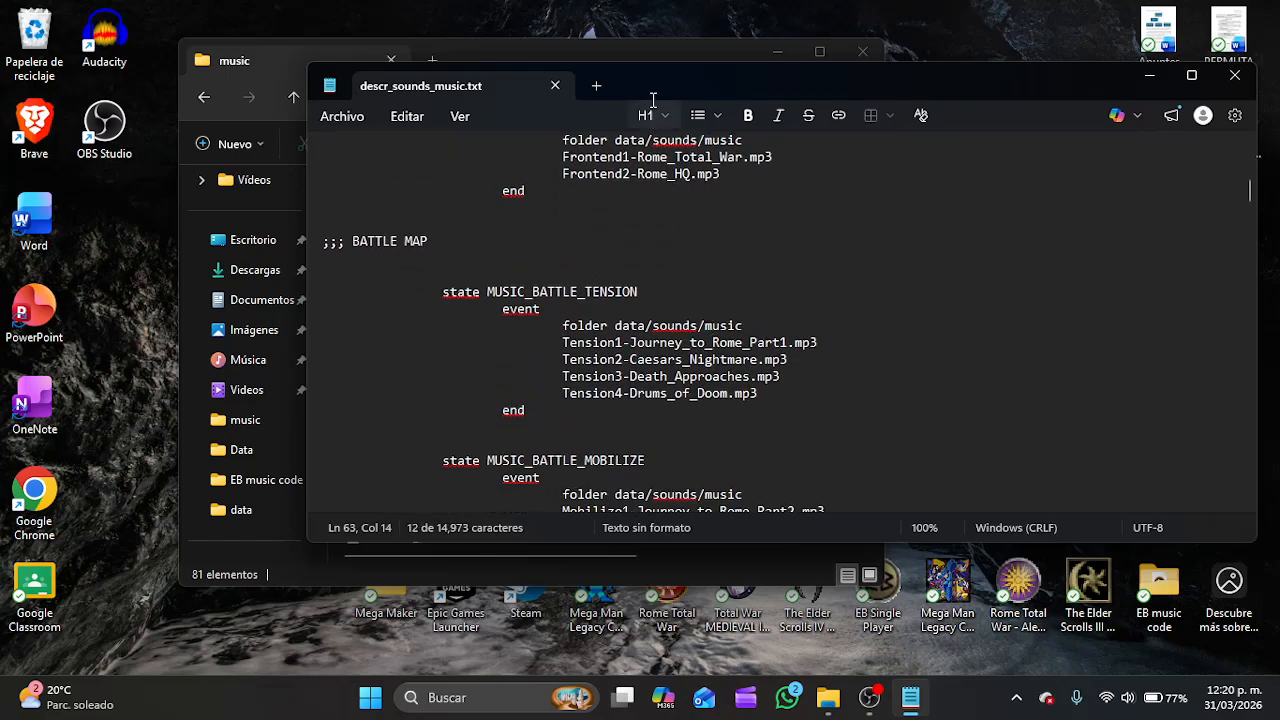
Copy the file name Rome_March_1 in EB's music folder, check its underscores and return to descr_sounds_music.
{"action": "left_click", "coordinate": [655, 57]}
{"action": "left_click_drag", "start_coordinate": [603, 10], "coordinate": [427, 70]}
{"action": "left_click", "coordinate": [379, 290]}
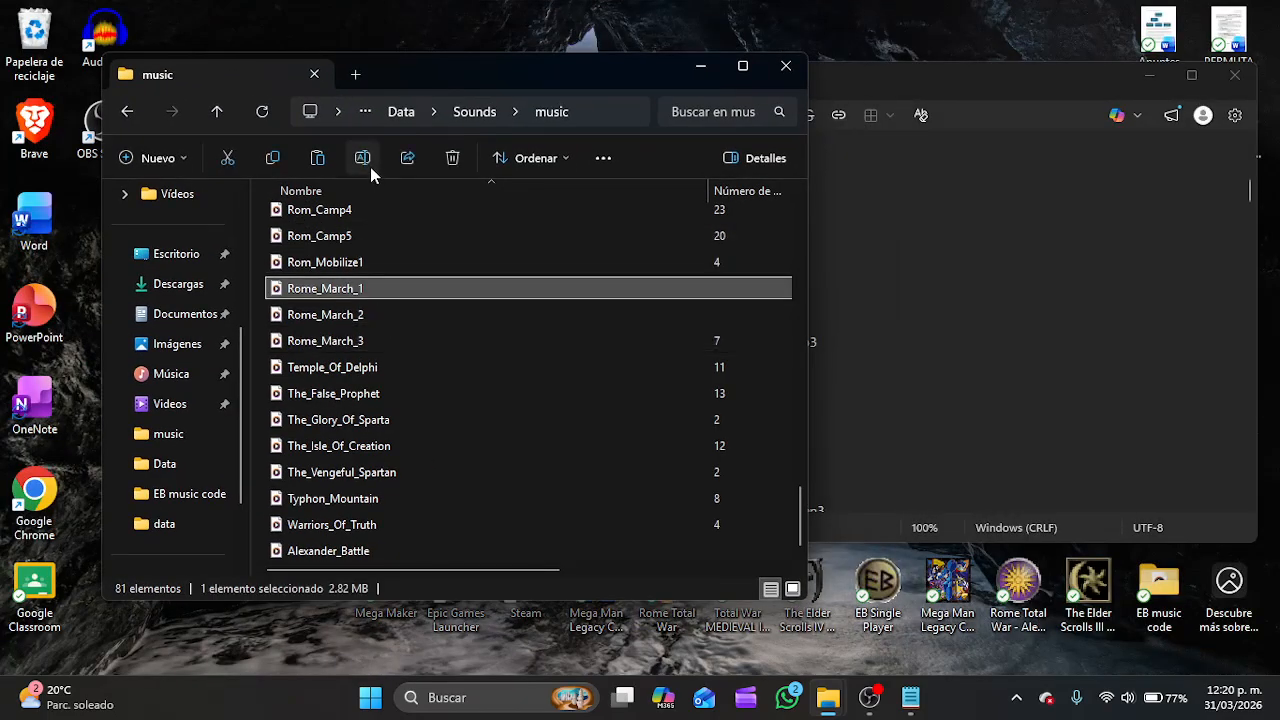
{"action": "left_click", "coordinate": [363, 158]}
{"action": "key", "text": "ctrl+c"}
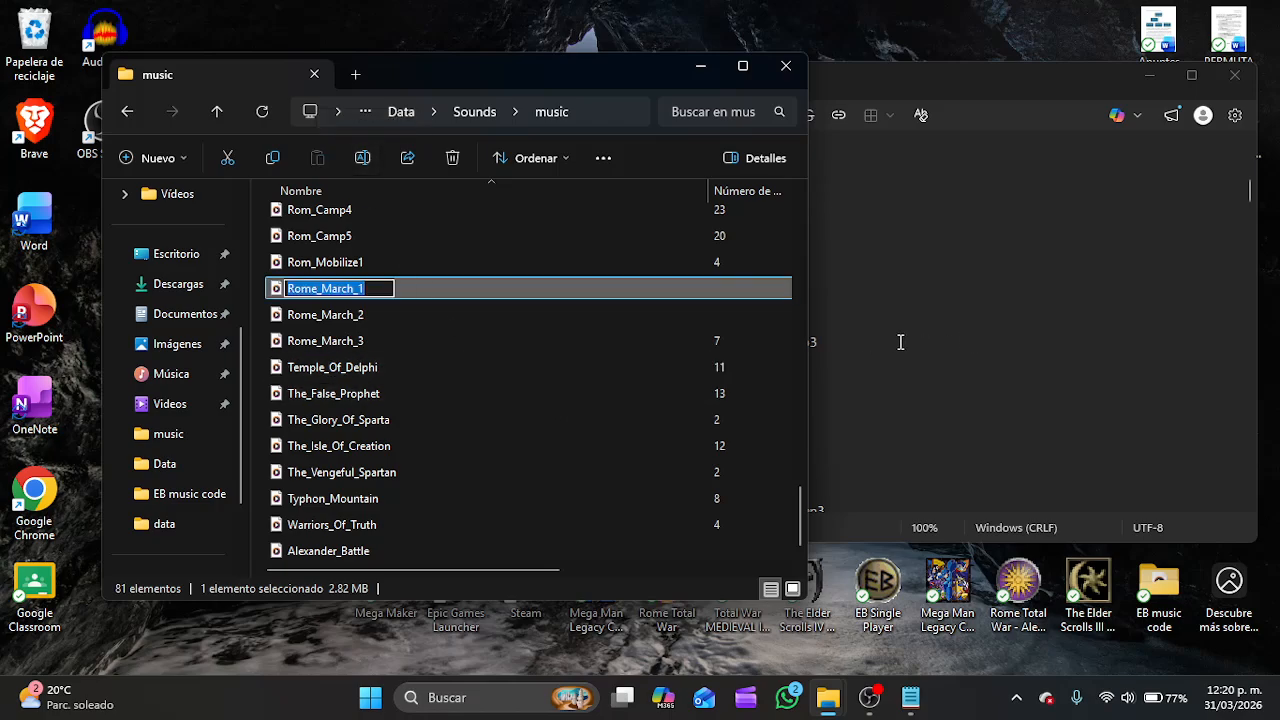
{"action": "left_click_drag", "start_coordinate": [358, 288], "coordinate": [322, 292]}
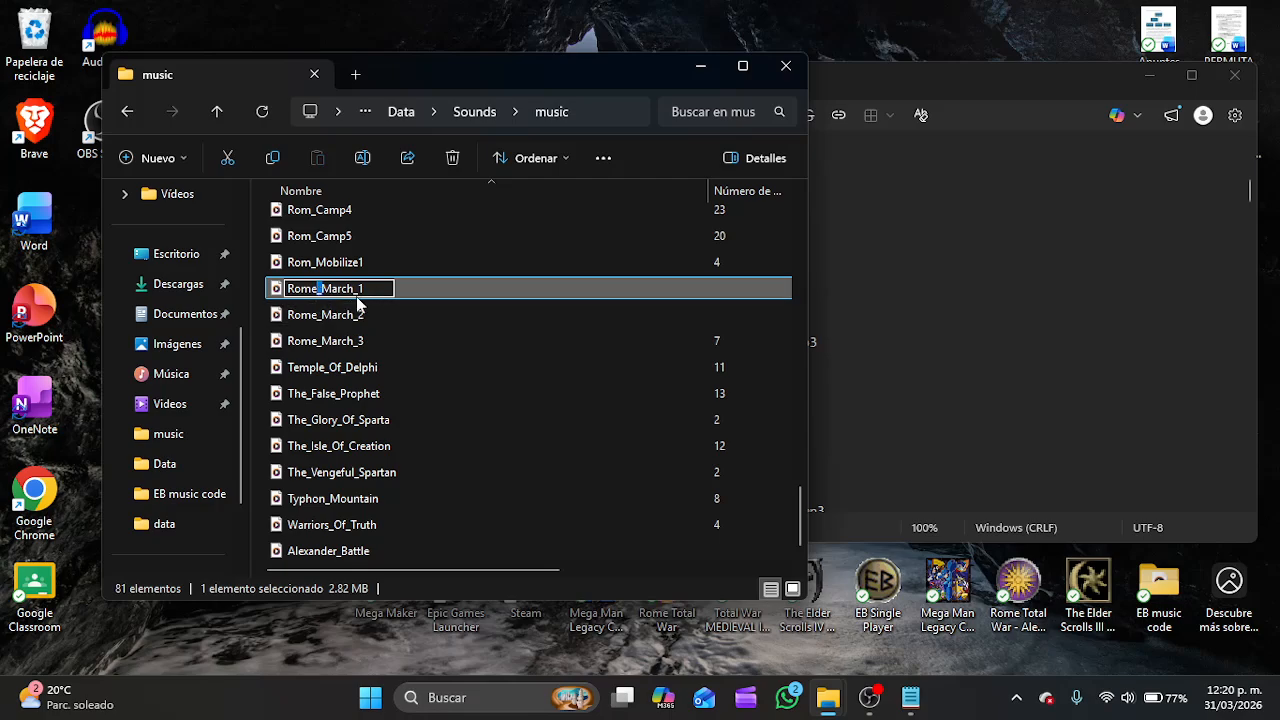
{"action": "double_click", "coordinate": [355, 293]}
{"action": "double_click", "coordinate": [355, 293]}
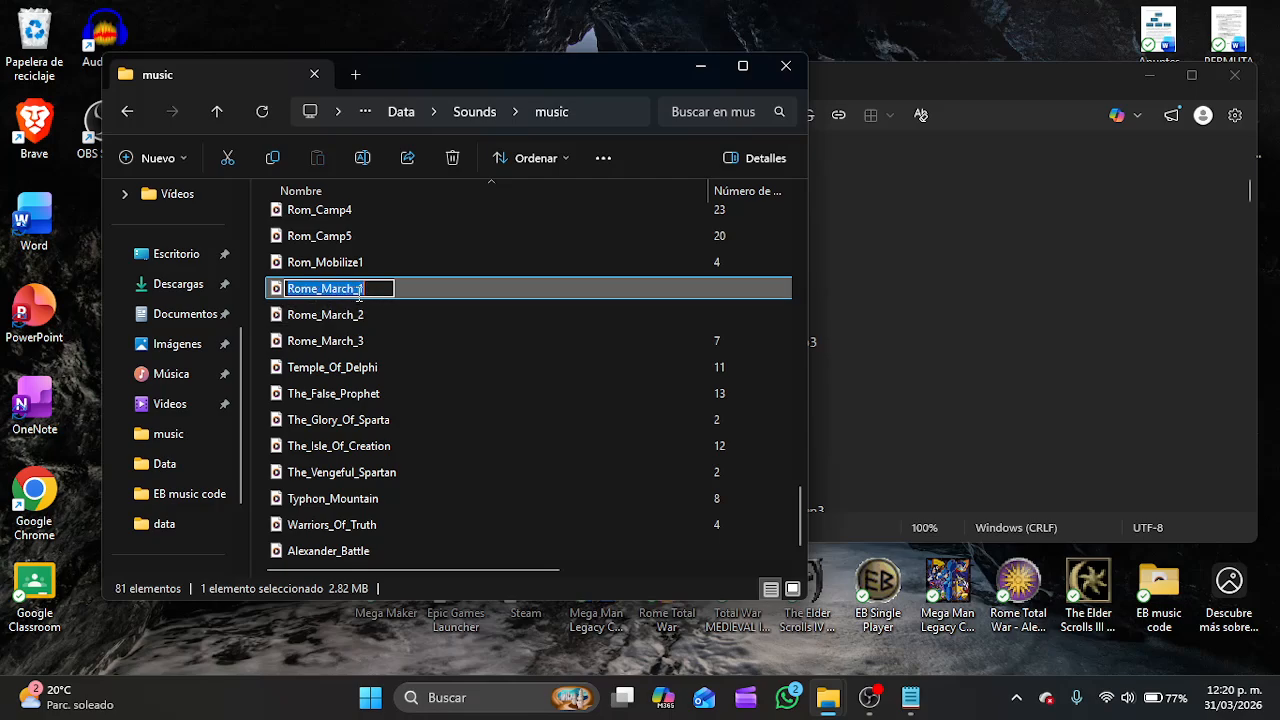
{"action": "left_click", "coordinate": [355, 293]}
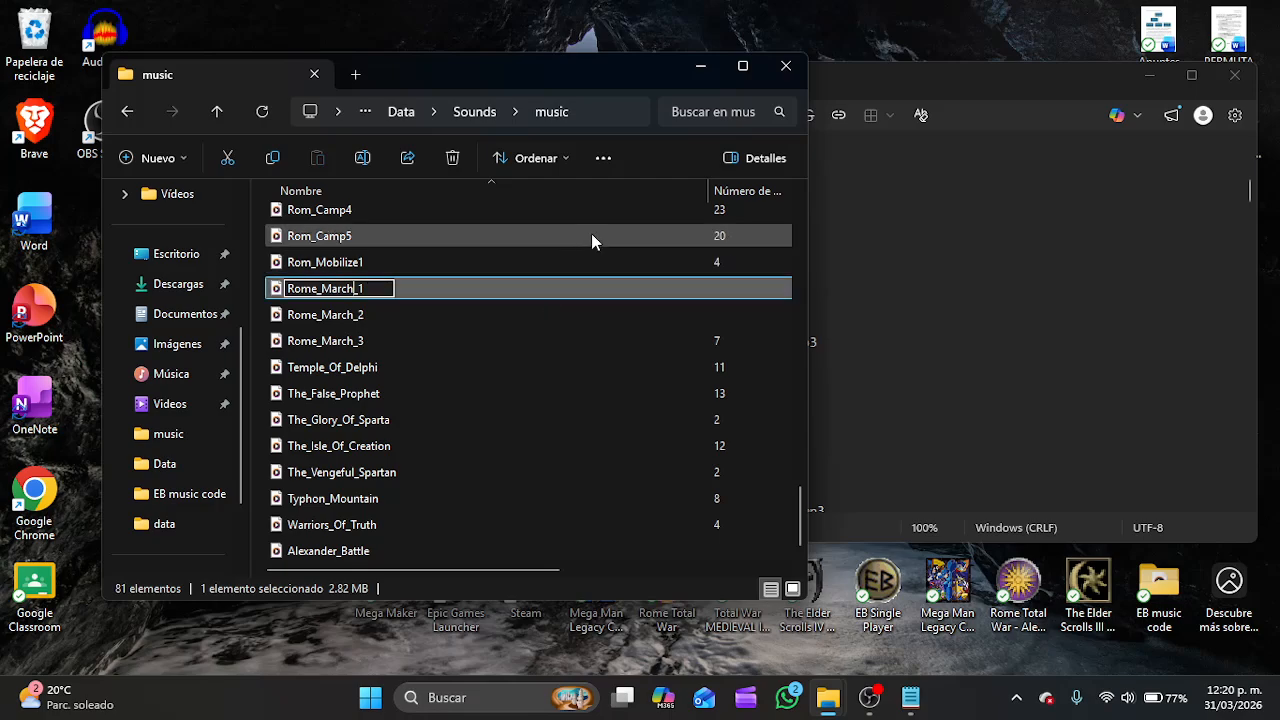
{"action": "type", "text": "_"}
{"action": "left_click", "coordinate": [828, 84]}
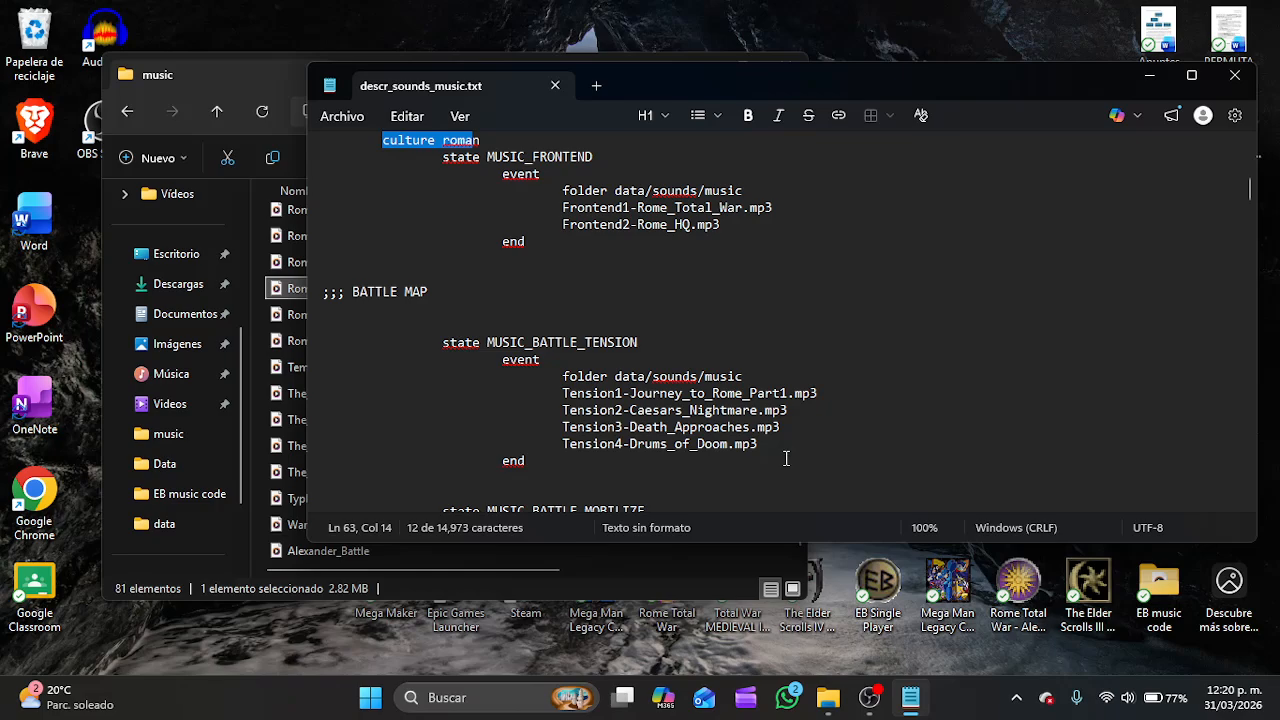
Examine the Roman track lists under MUSIC_BATTLE_TENSION, MUSIC_BATTLE_MOBILIZE and MUSIC_BATTLE_BATTLE.
{"action": "scroll", "coordinate": [745, 430], "scroll_direction": "down", "scroll_amount": 1}
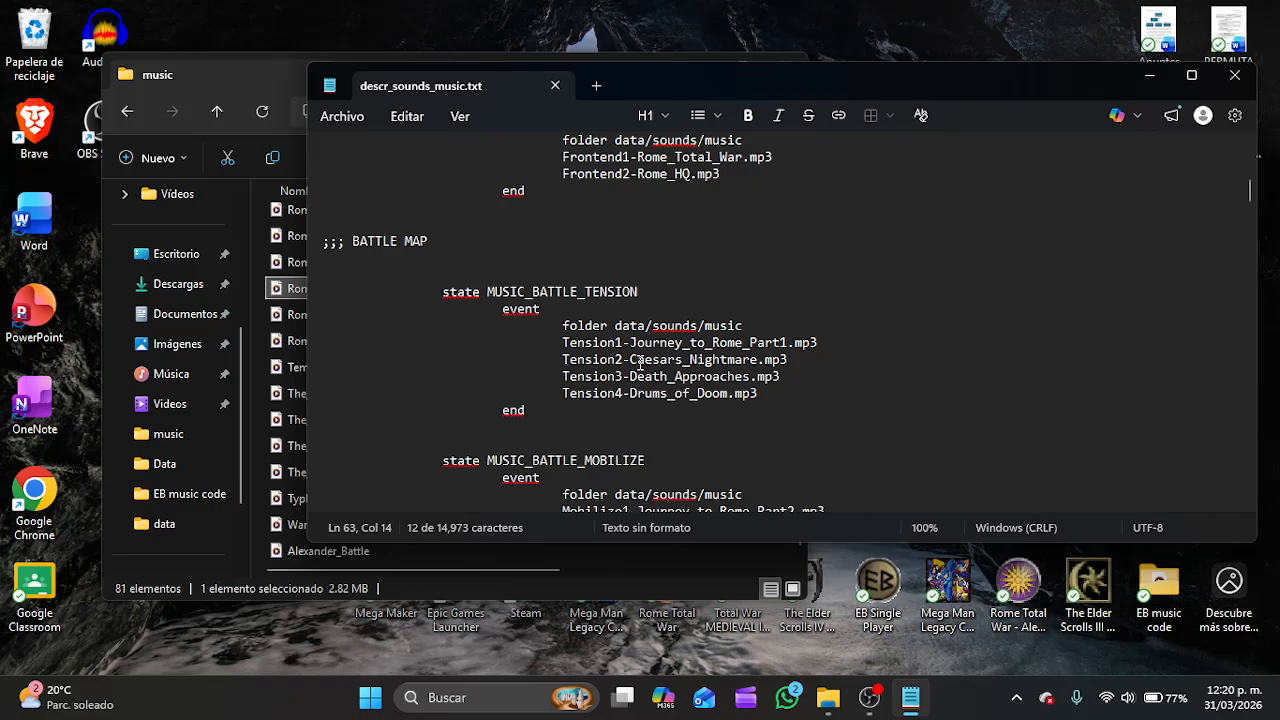
{"action": "scroll", "coordinate": [735, 395], "scroll_direction": "down", "scroll_amount": 2}
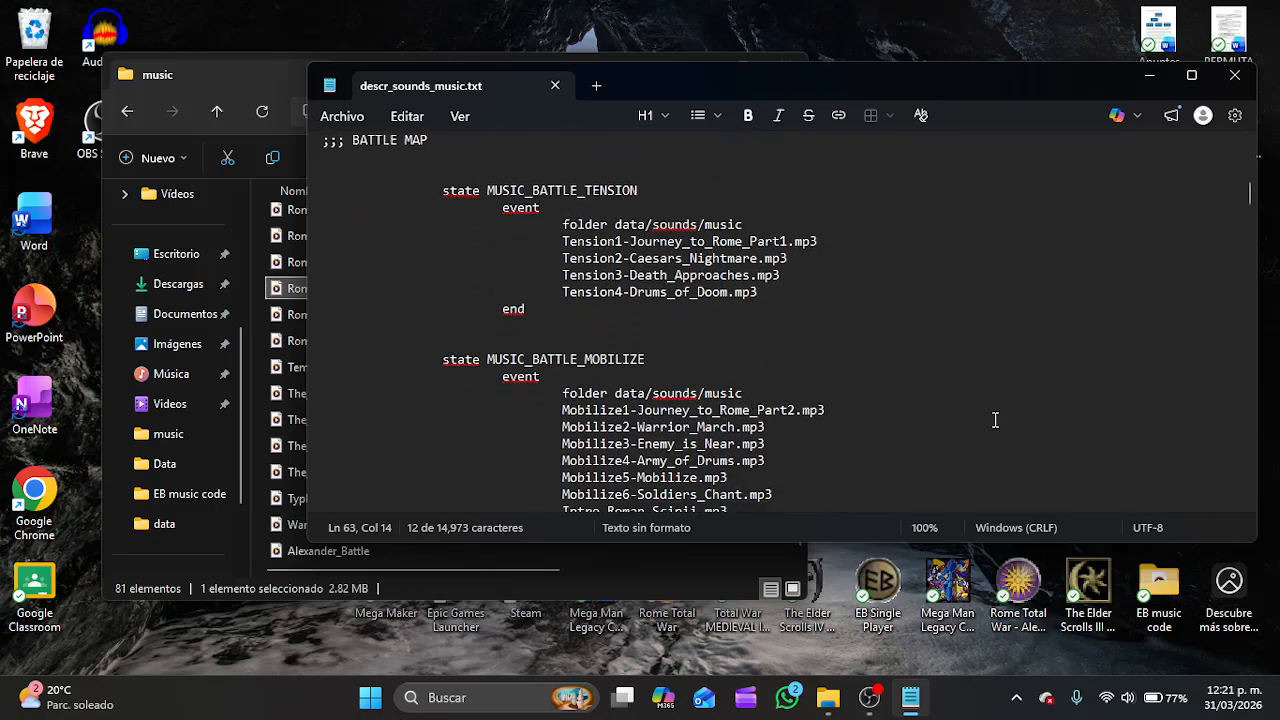
{"action": "scroll", "coordinate": [877, 445], "scroll_direction": "down", "scroll_amount": 1}
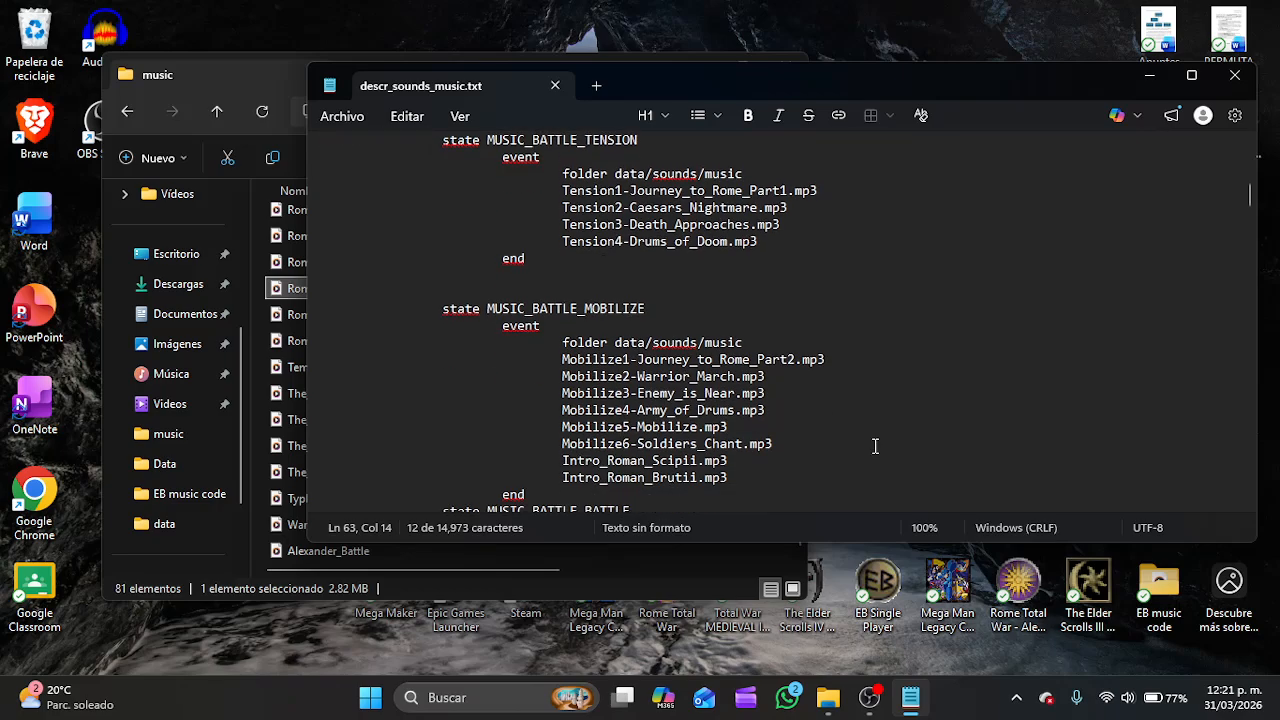
{"action": "scroll", "coordinate": [894, 394], "scroll_direction": "down", "scroll_amount": 1}
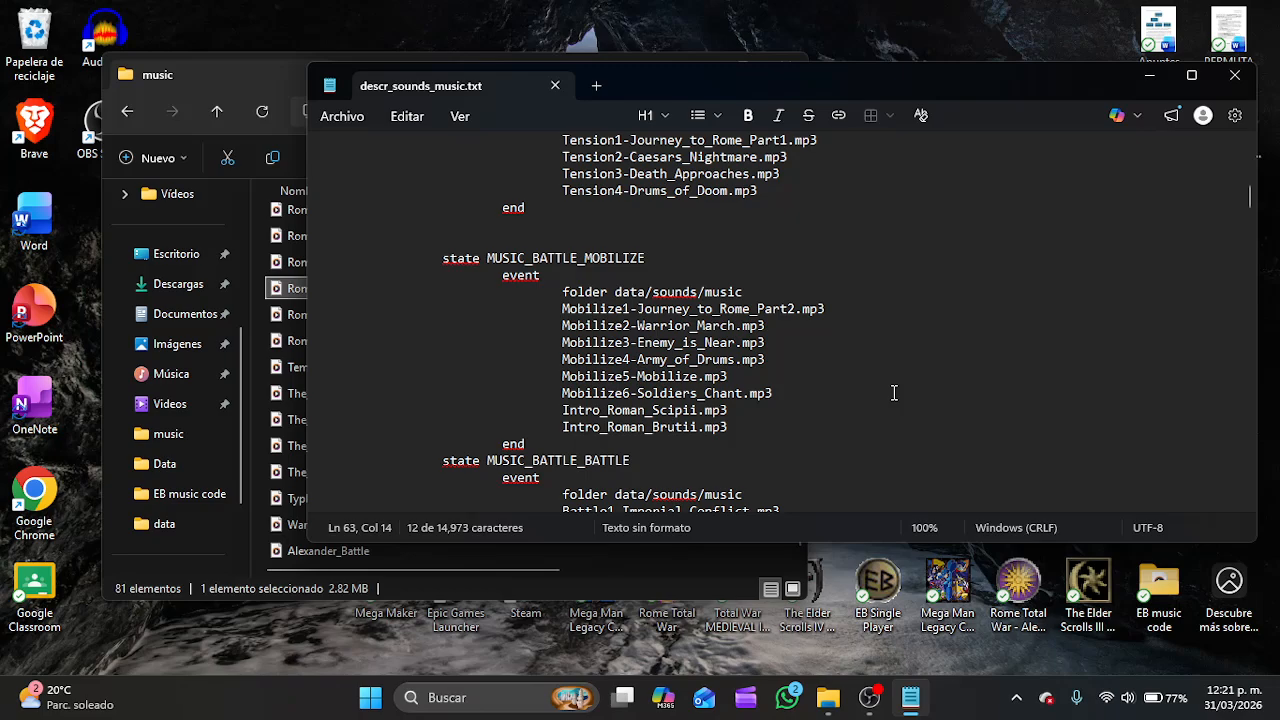
{"action": "scroll", "coordinate": [894, 393], "scroll_direction": "down", "scroll_amount": 4}
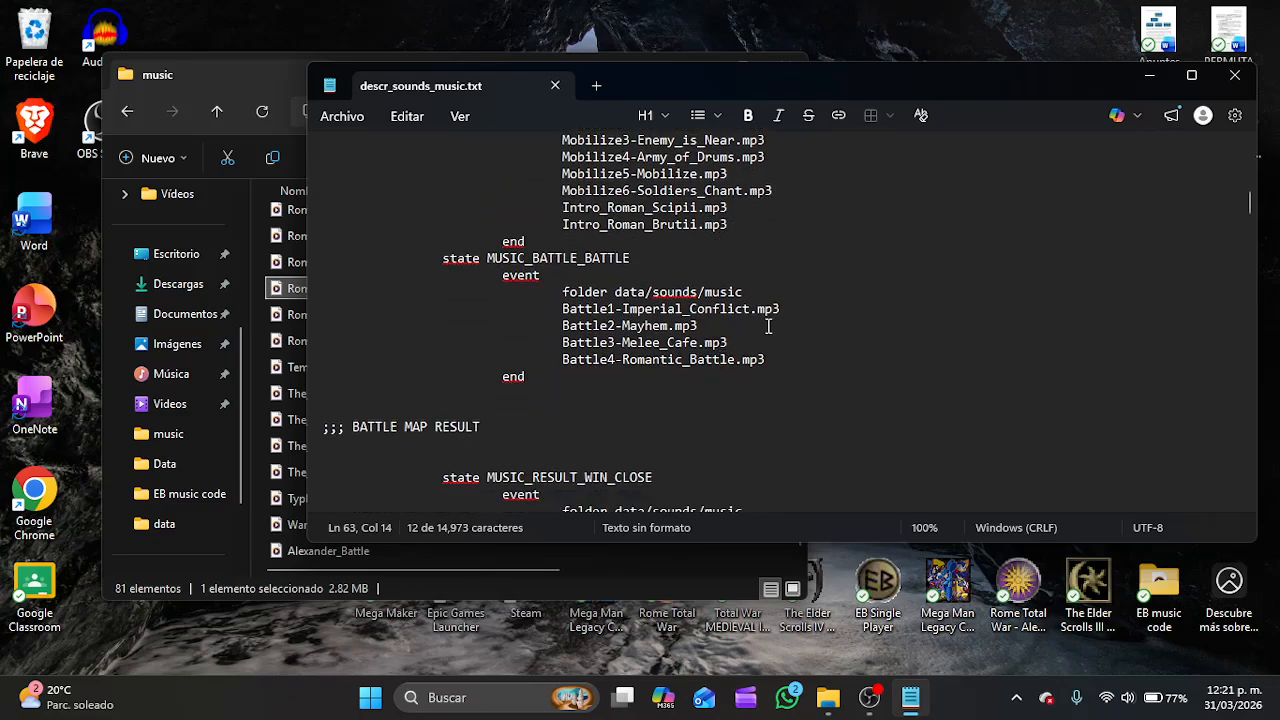
{"action": "scroll", "coordinate": [755, 330], "scroll_direction": "up", "scroll_amount": 2}
{"action": "left_click", "coordinate": [242, 69]}
{"action": "left_click", "coordinate": [1016, 212]}
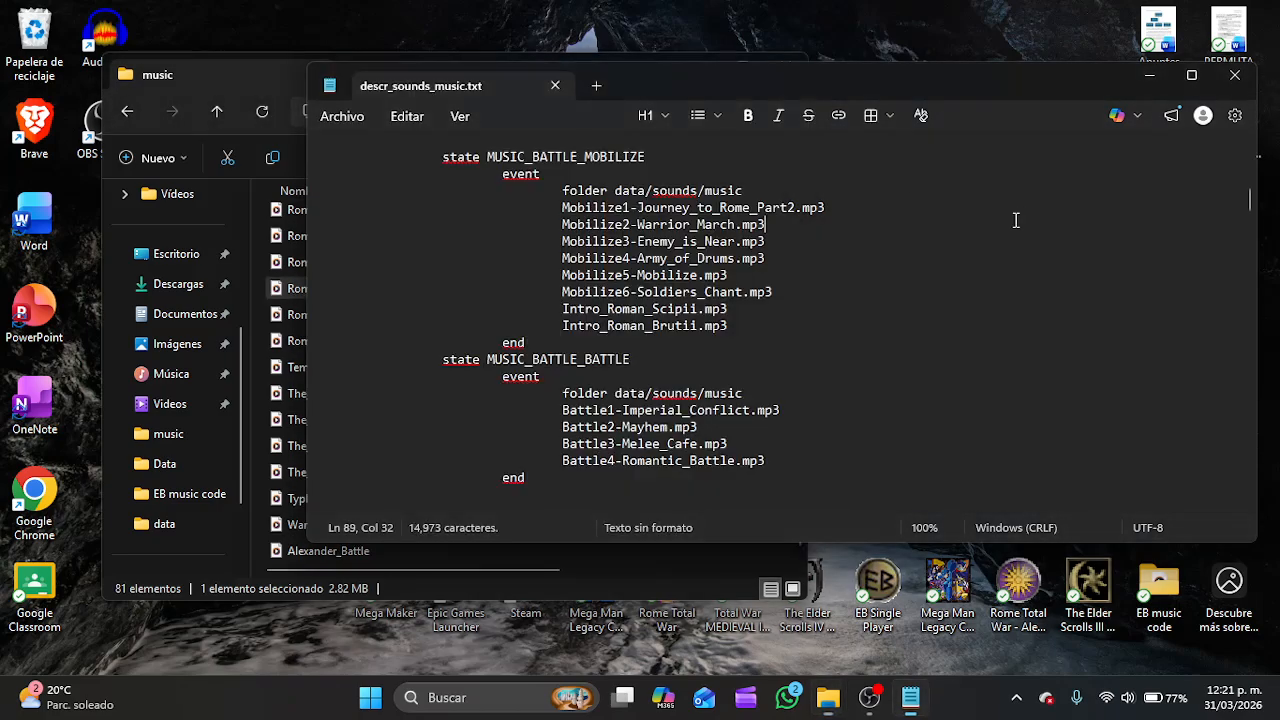
Delete all Roman MUSIC_BATTLE_MOBILIZE track entries, from Mobilize1-Journey_to_Rome_Part2.mp3 through Intro_Roman_Brutii.mp3.
{"action": "scroll", "coordinate": [751, 363], "scroll_direction": "up", "scroll_amount": 1}
{"action": "left_click", "coordinate": [737, 378]}
{"action": "left_click_drag", "start_coordinate": [737, 378], "coordinate": [565, 358]}
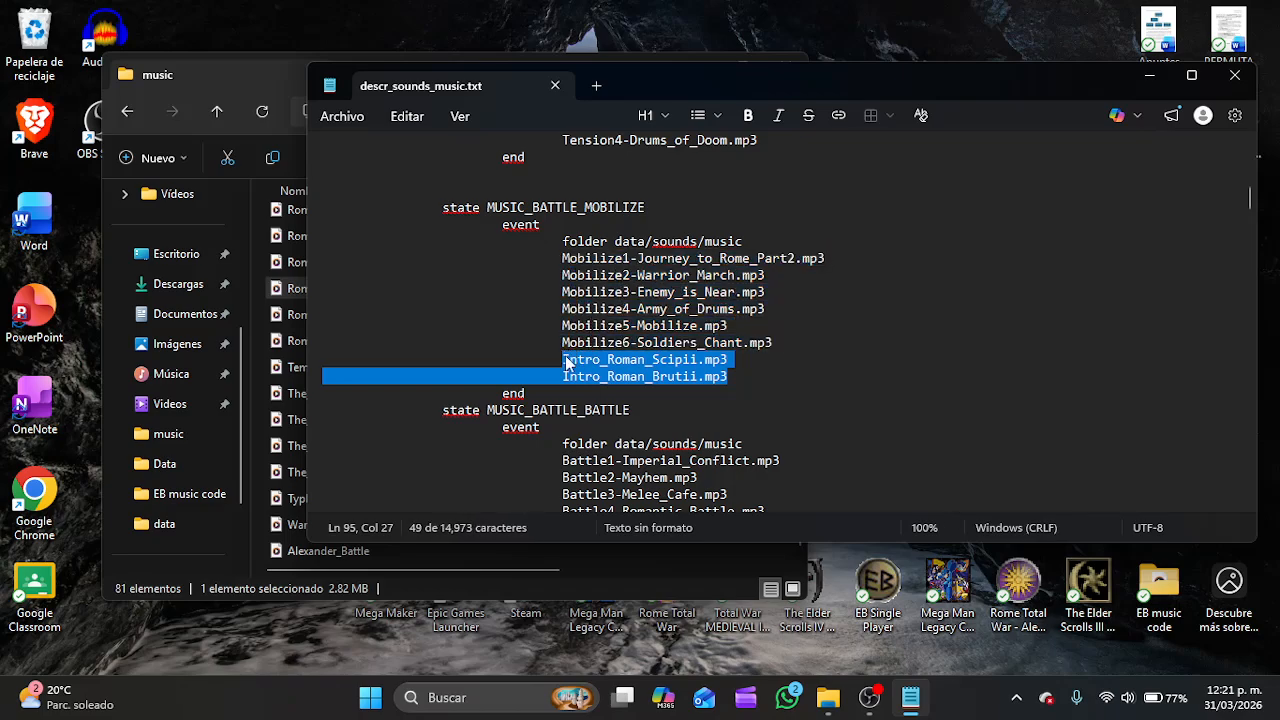
{"action": "left_click", "coordinate": [765, 390]}
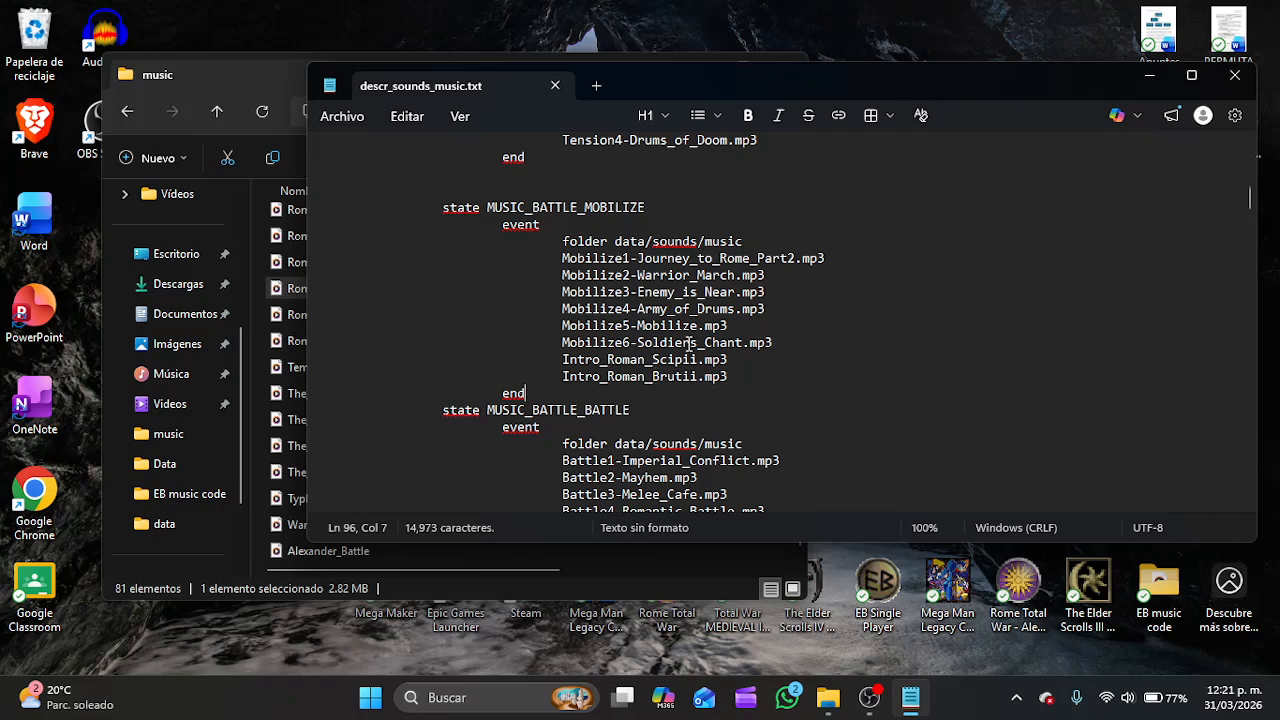
{"action": "left_click", "coordinate": [250, 72]}
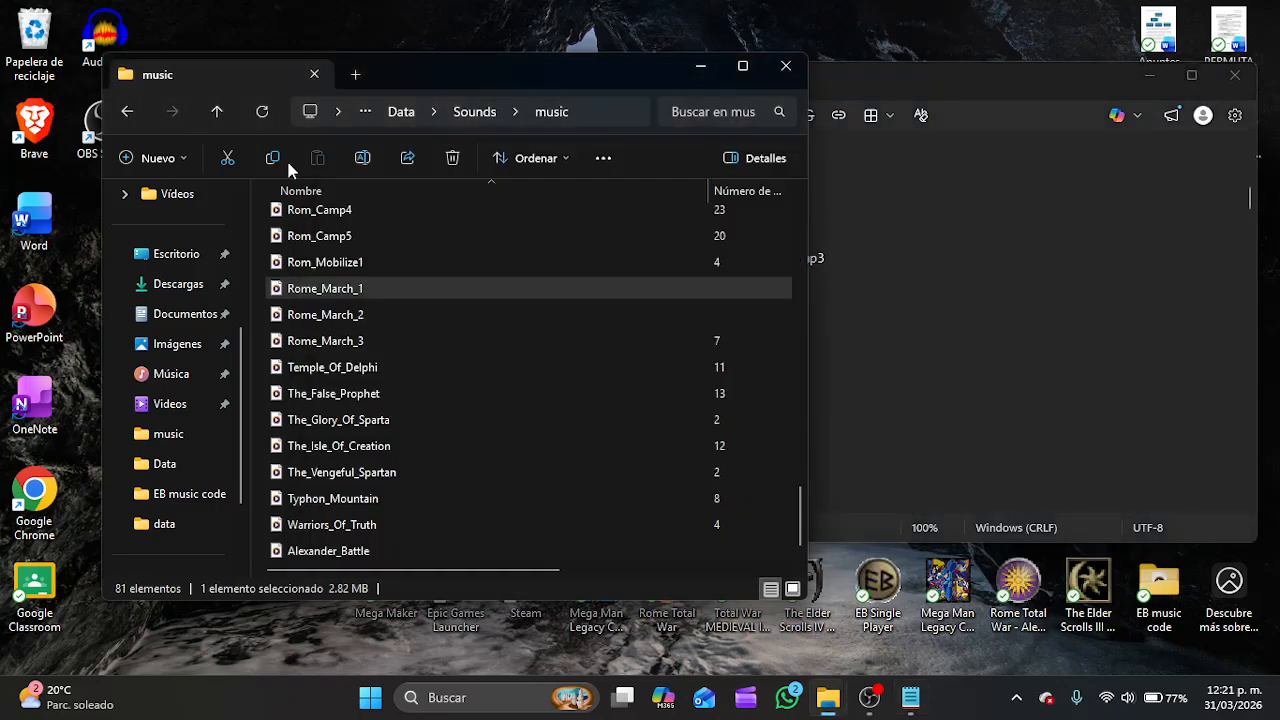
{"action": "left_click", "coordinate": [953, 160]}
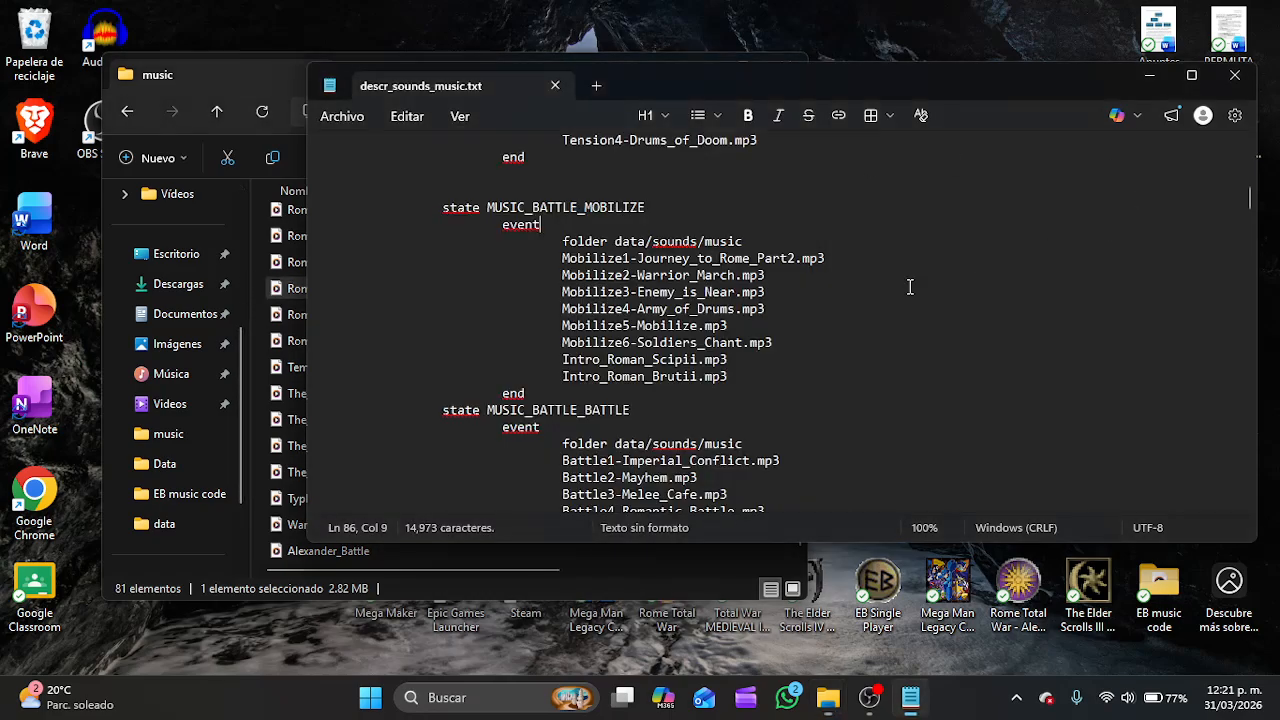
{"action": "left_click_drag", "start_coordinate": [740, 377], "coordinate": [567, 258]}
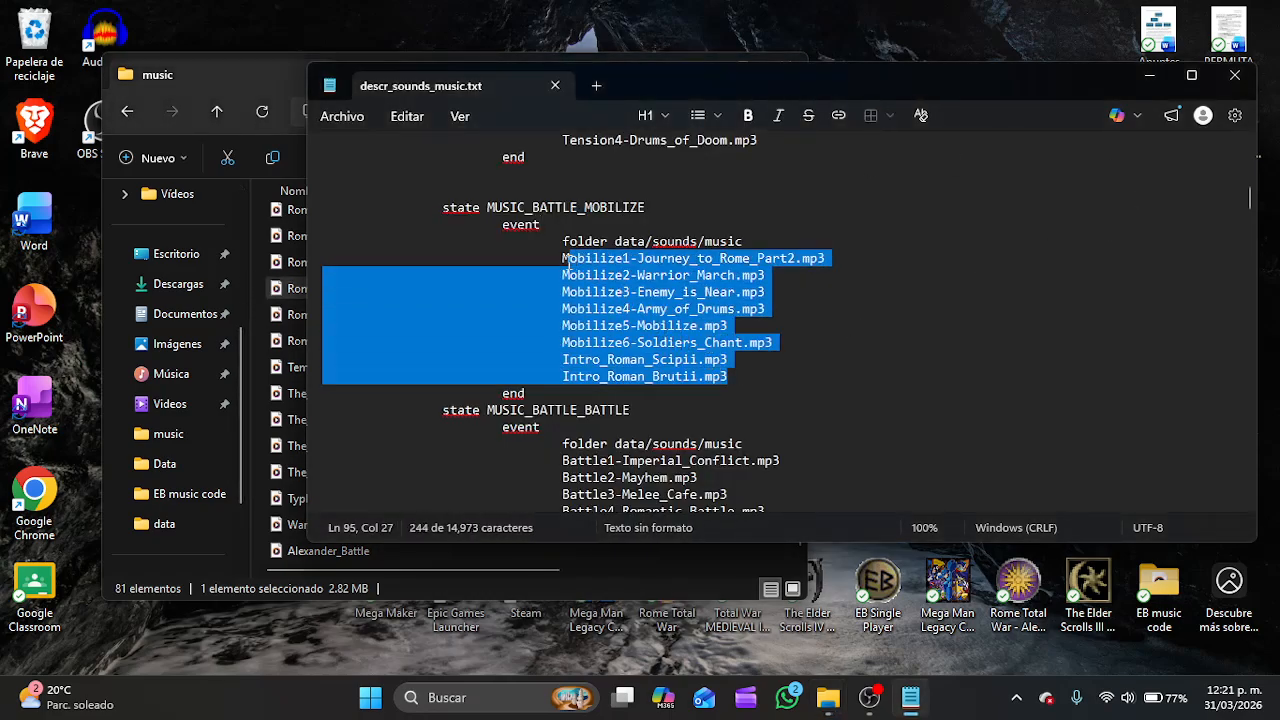
{"action": "key", "text": "Delete"}
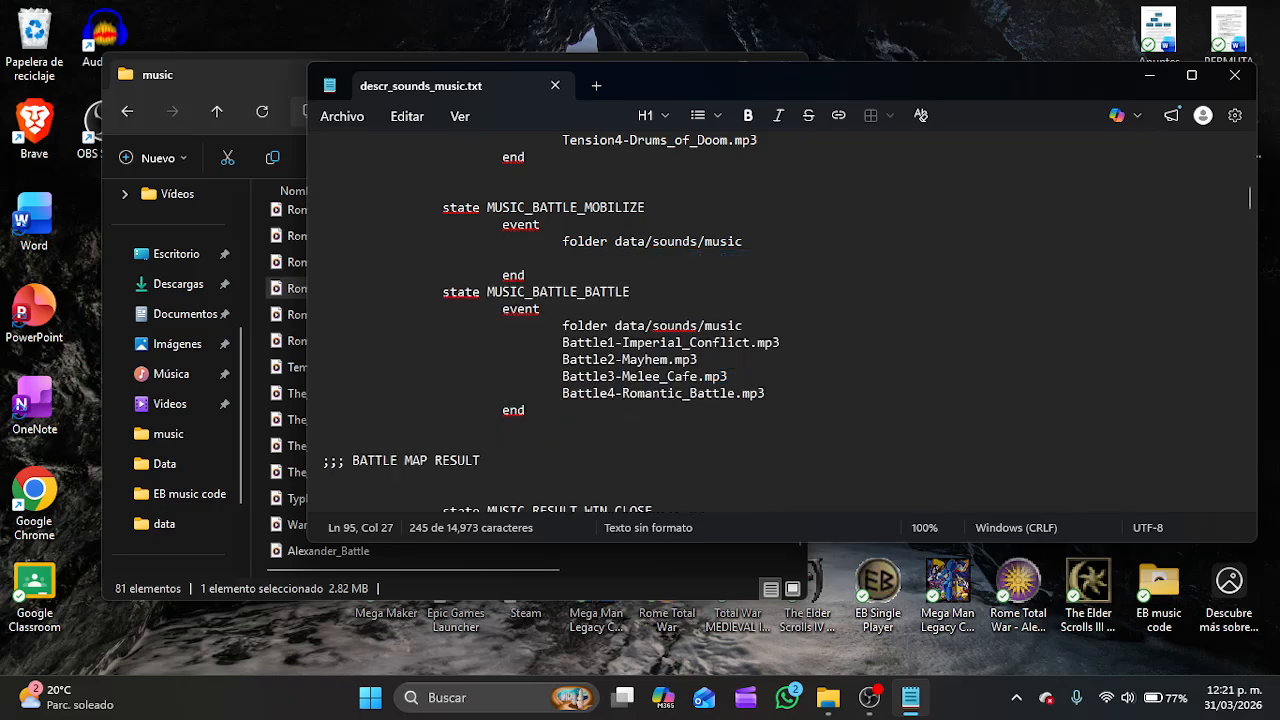
Add Rome_March_1.mp3 as the first track of the emptied Roman MUSIC_BATTLE_MOBILIZE list, including its .mp3 extension.
{"action": "key", "text": "ctrl+v"}
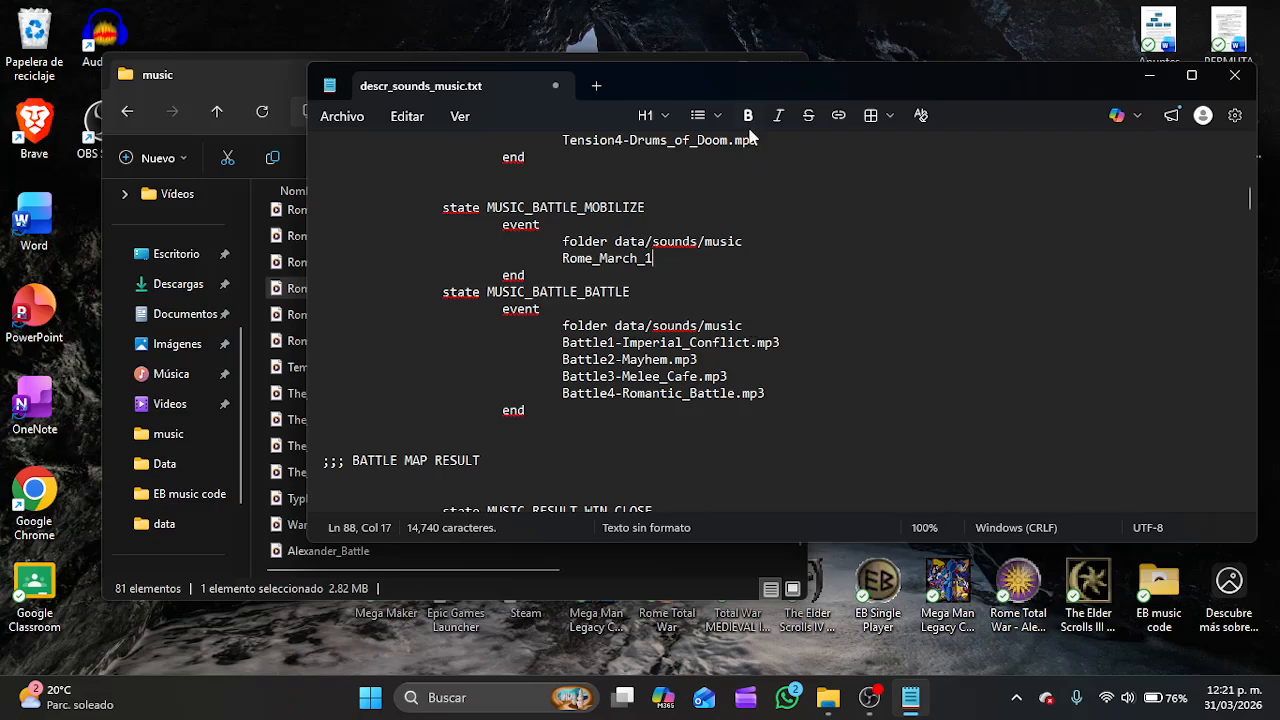
{"action": "left_click_drag", "start_coordinate": [701, 103], "coordinate": [884, 107]}
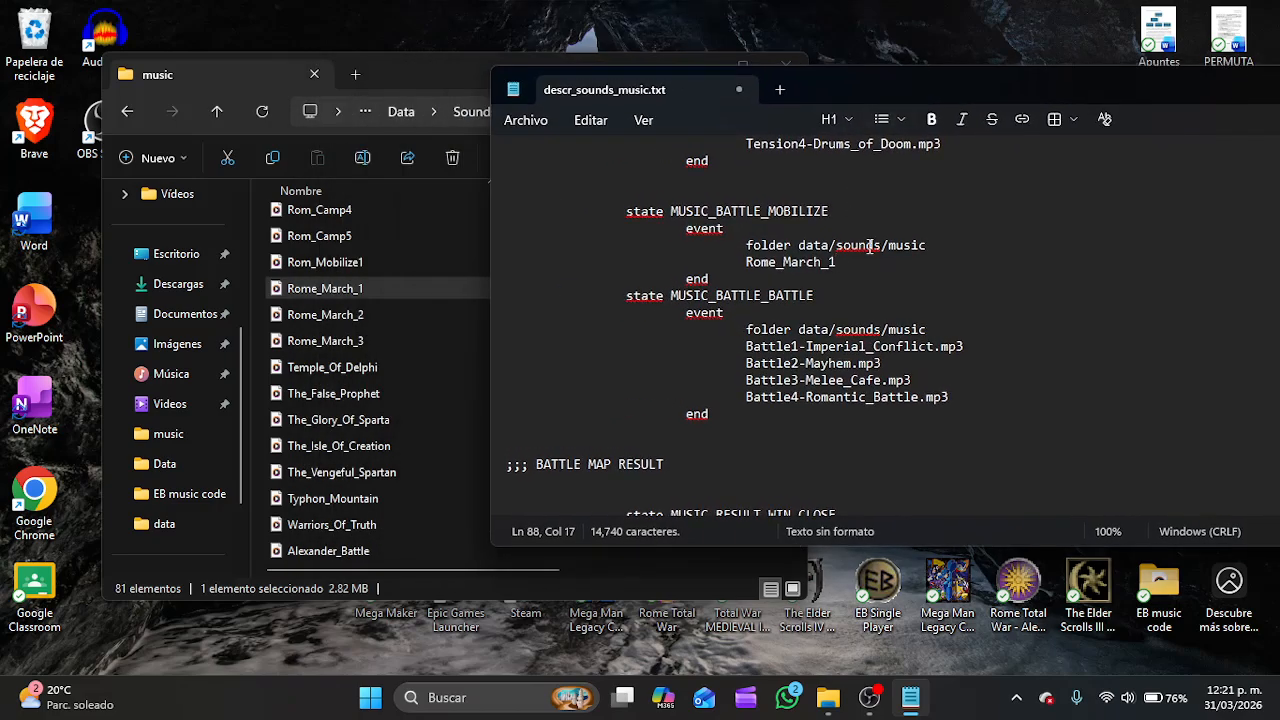
{"action": "type", "text": ".mp3"}
{"action": "left_click", "coordinate": [451, 59]}
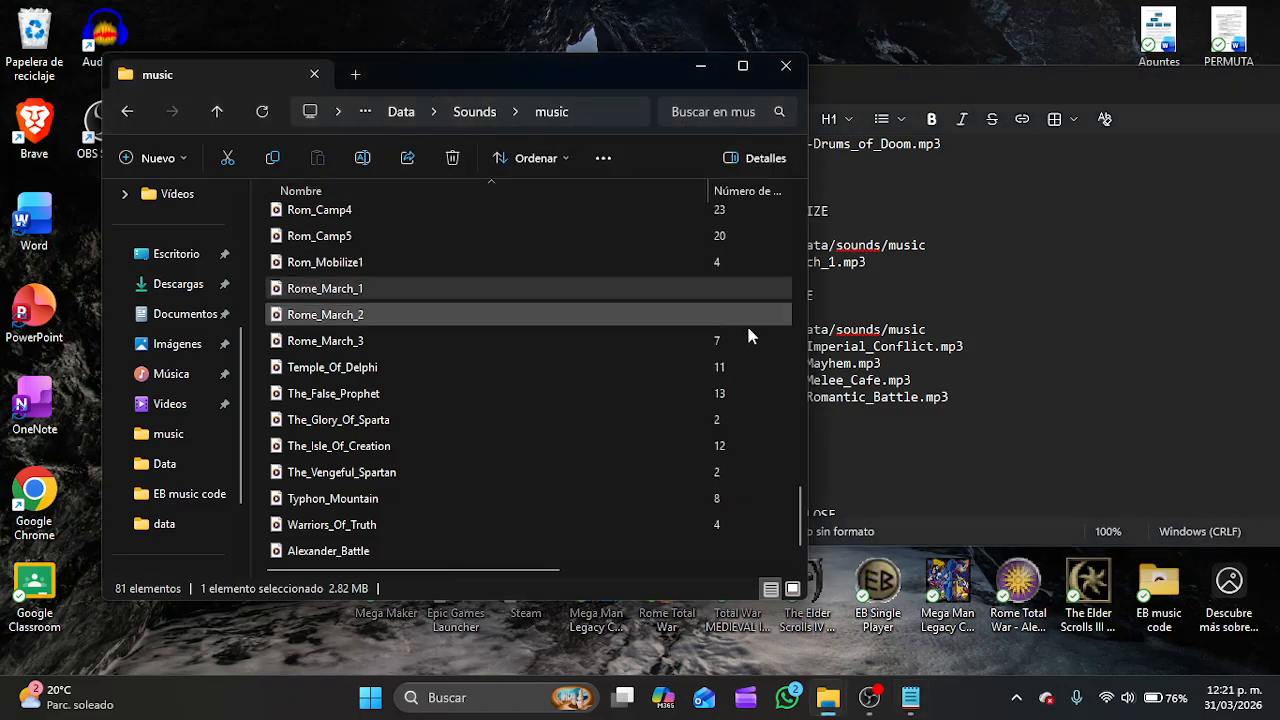
{"action": "left_click", "coordinate": [954, 93]}
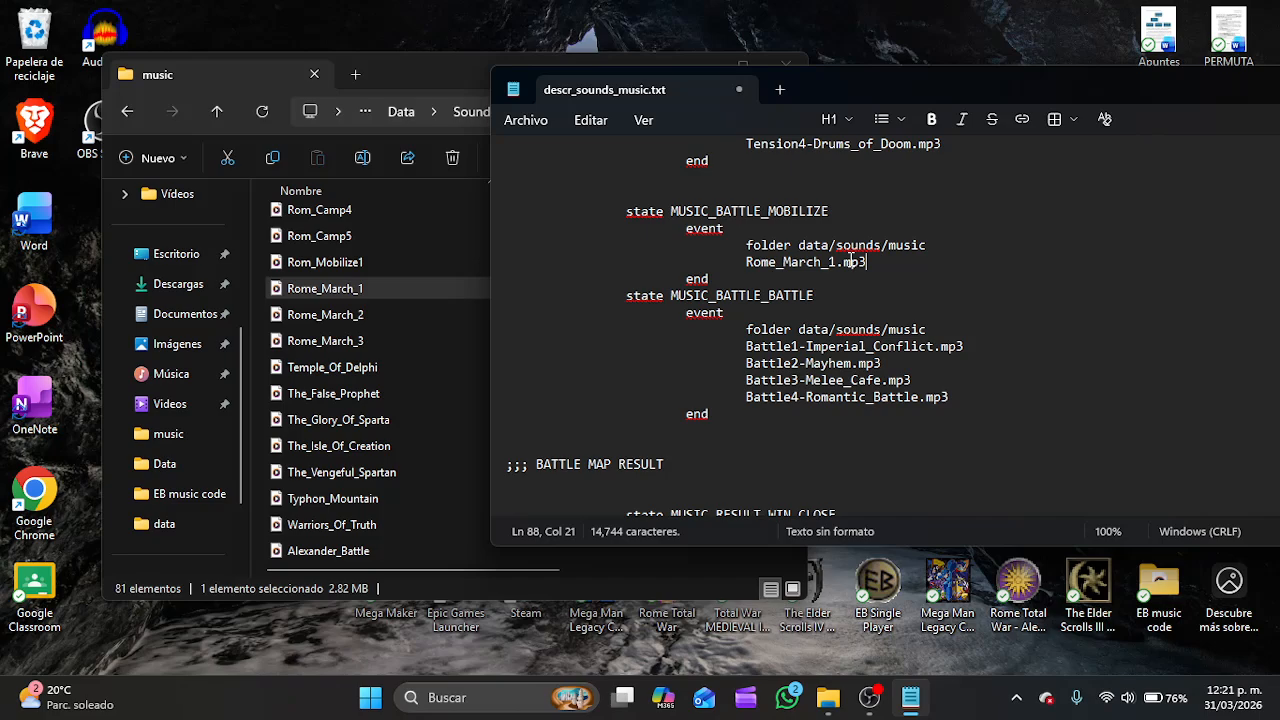
{"action": "left_click_drag", "start_coordinate": [869, 263], "coordinate": [849, 265]}
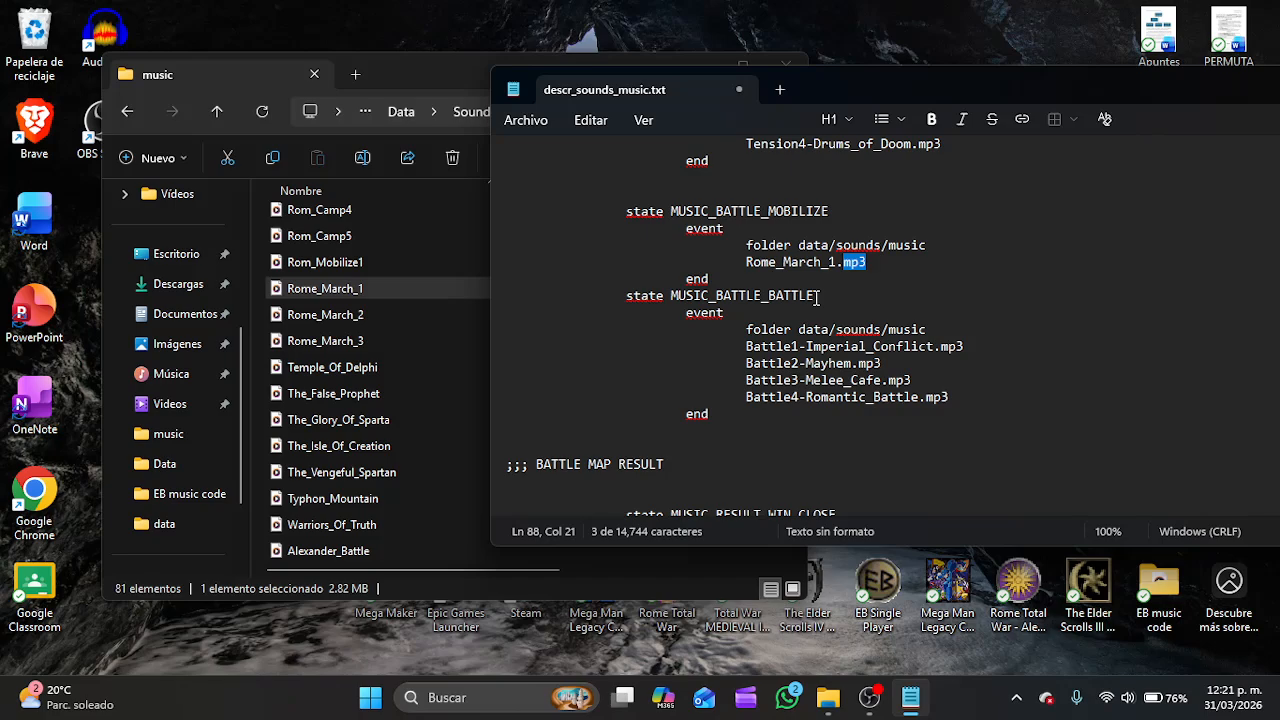
Copy the file name Rome_March_2 from EB's music folder and add it as Rome_March_2.mp3 below Rome_March_1.mp3.
{"action": "left_click", "coordinate": [466, 91]}
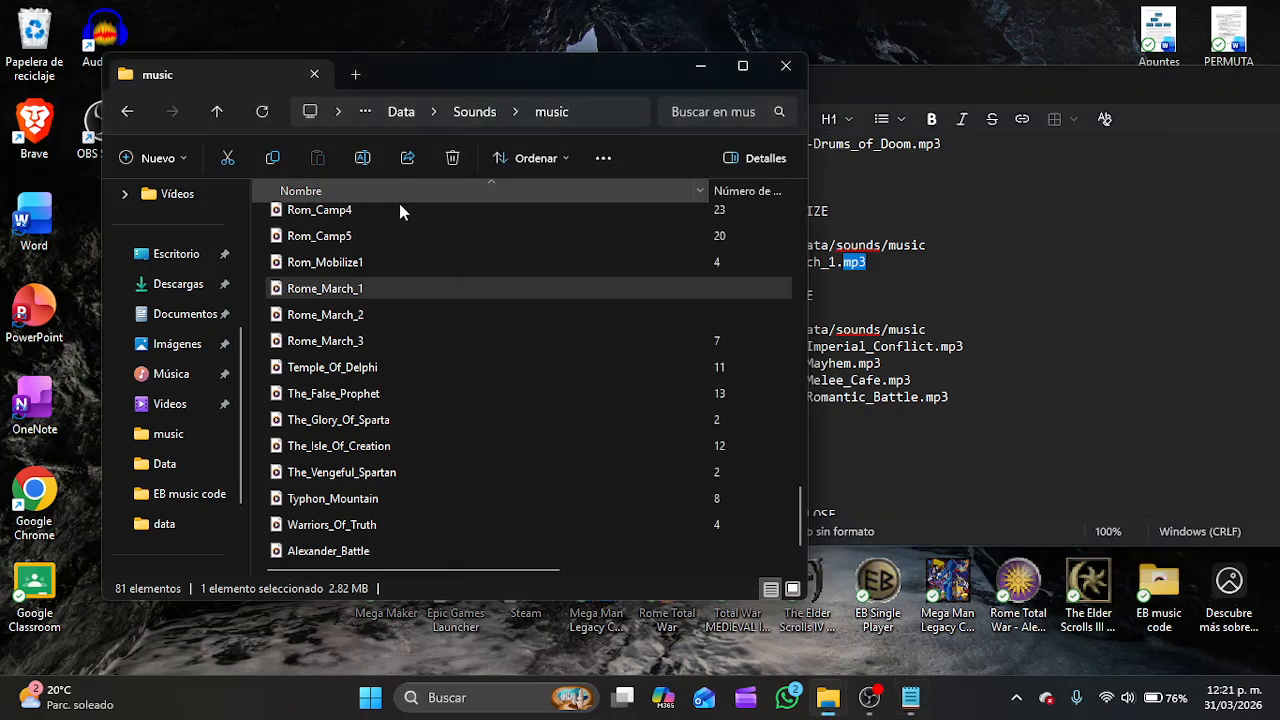
{"action": "left_click", "coordinate": [371, 308]}
{"action": "left_click", "coordinate": [360, 162]}
{"action": "key", "text": "ctrl+c"}
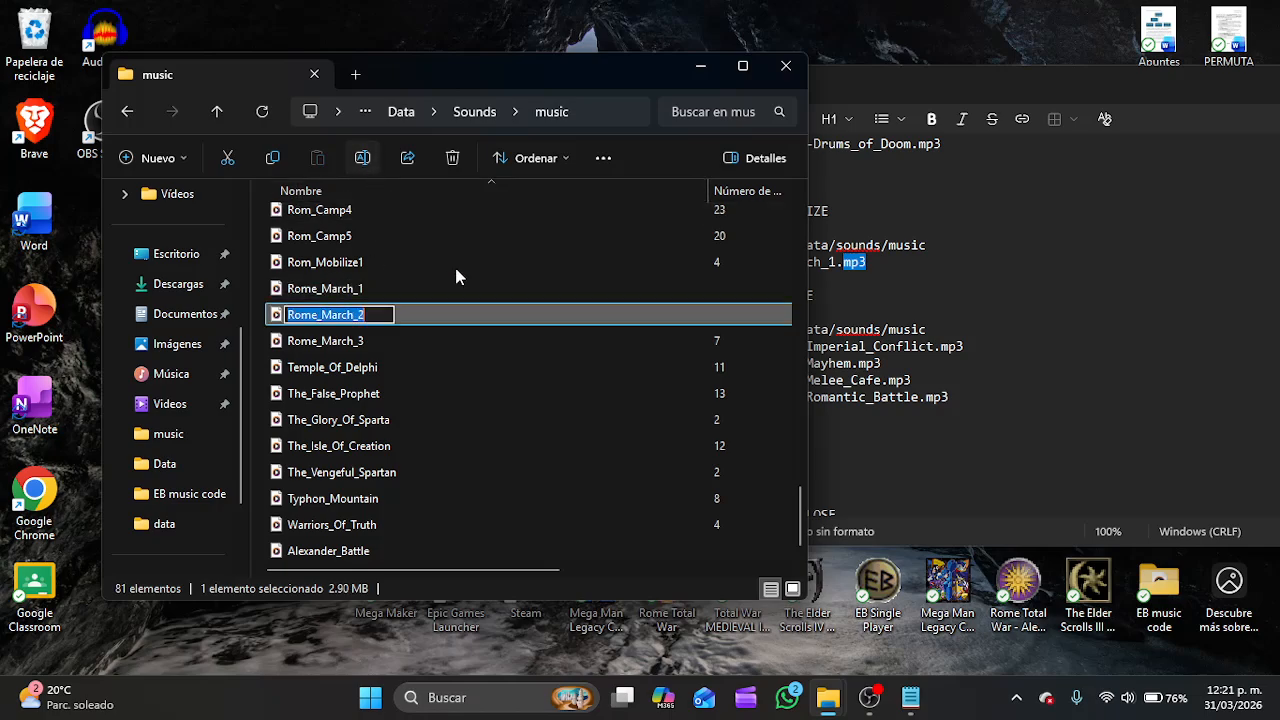
{"action": "left_click", "coordinate": [892, 262]}
{"action": "key", "text": "Return"}
{"action": "key", "text": "Tab"}
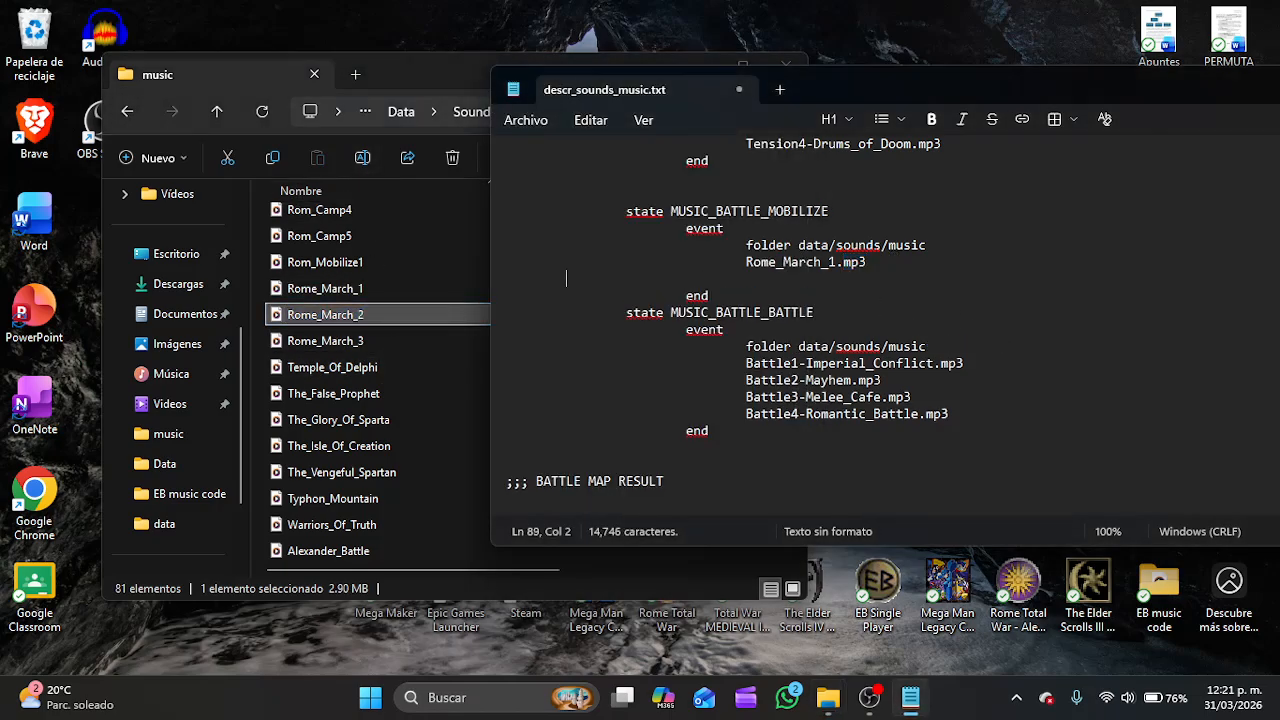
{"action": "key", "text": "ctrl+v"}
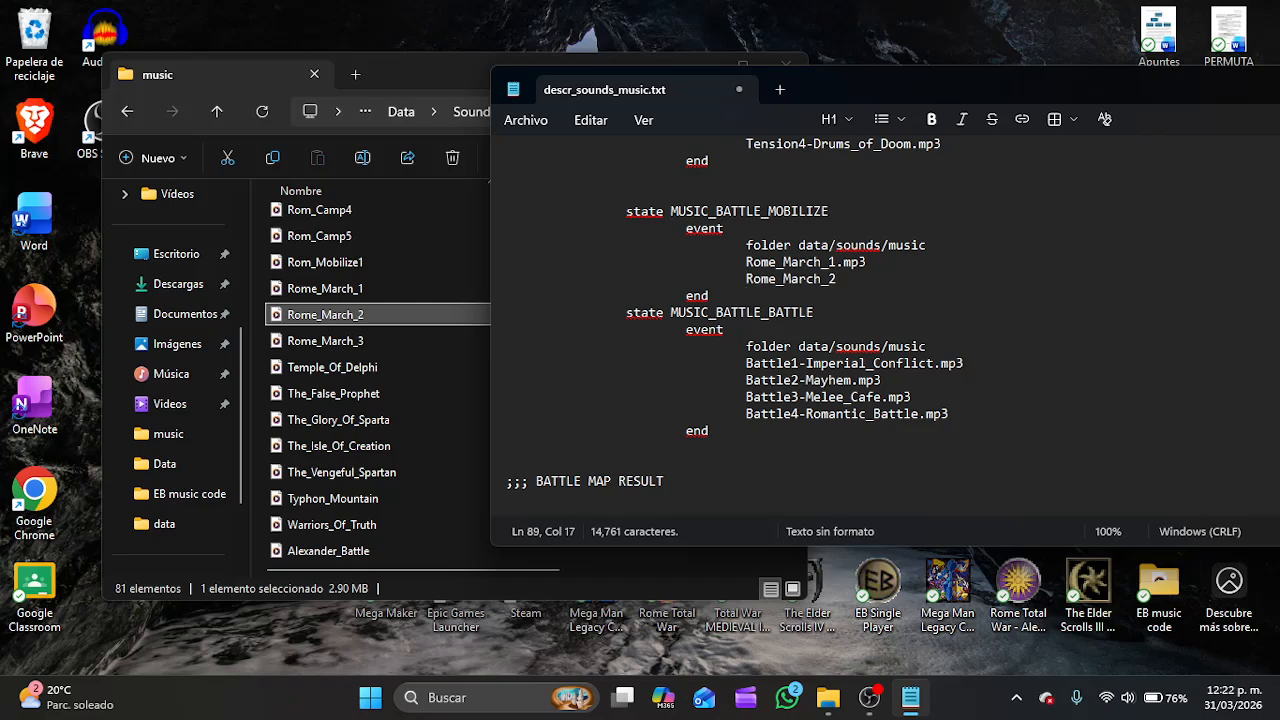
{"action": "type", "text": ".mp3"}
Copy the file name Rome_March_3 from the music folder and add it as Rome_March_3.mp3 below Rome_March_2.mp3.
{"action": "left_click", "coordinate": [363, 341]}
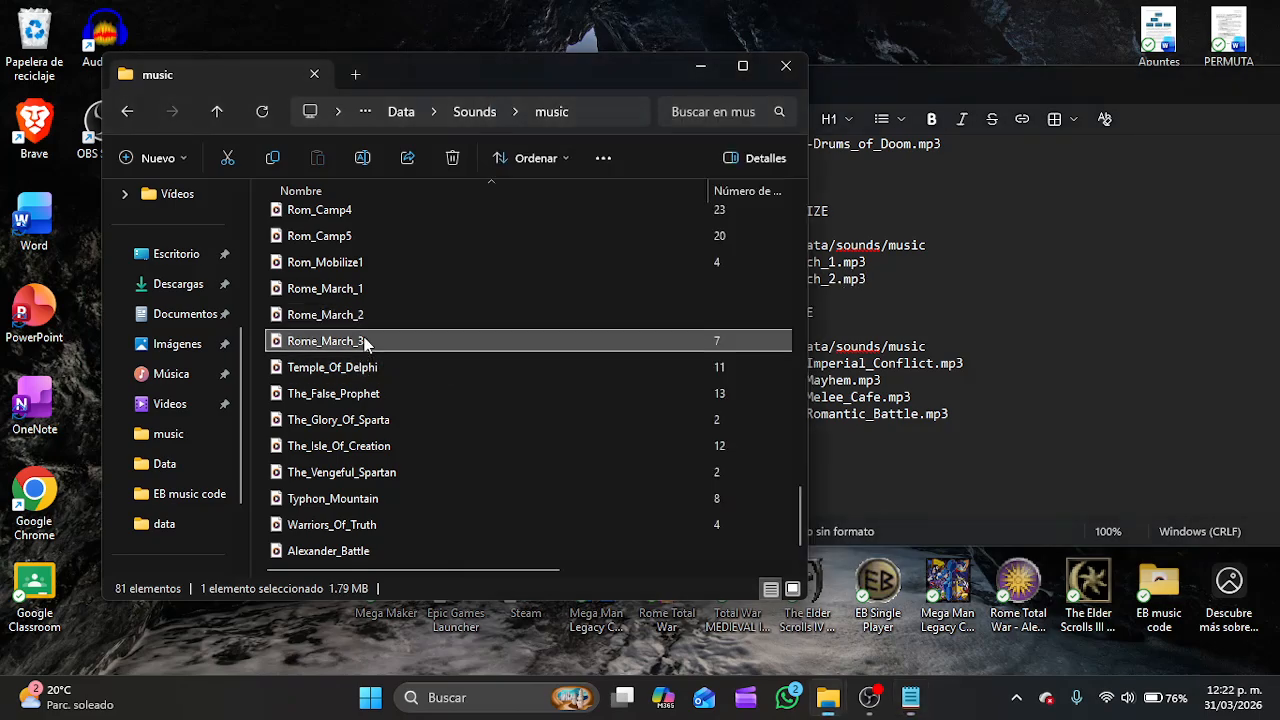
{"action": "left_click", "coordinate": [363, 158]}
{"action": "key", "text": "ctrl+c"}
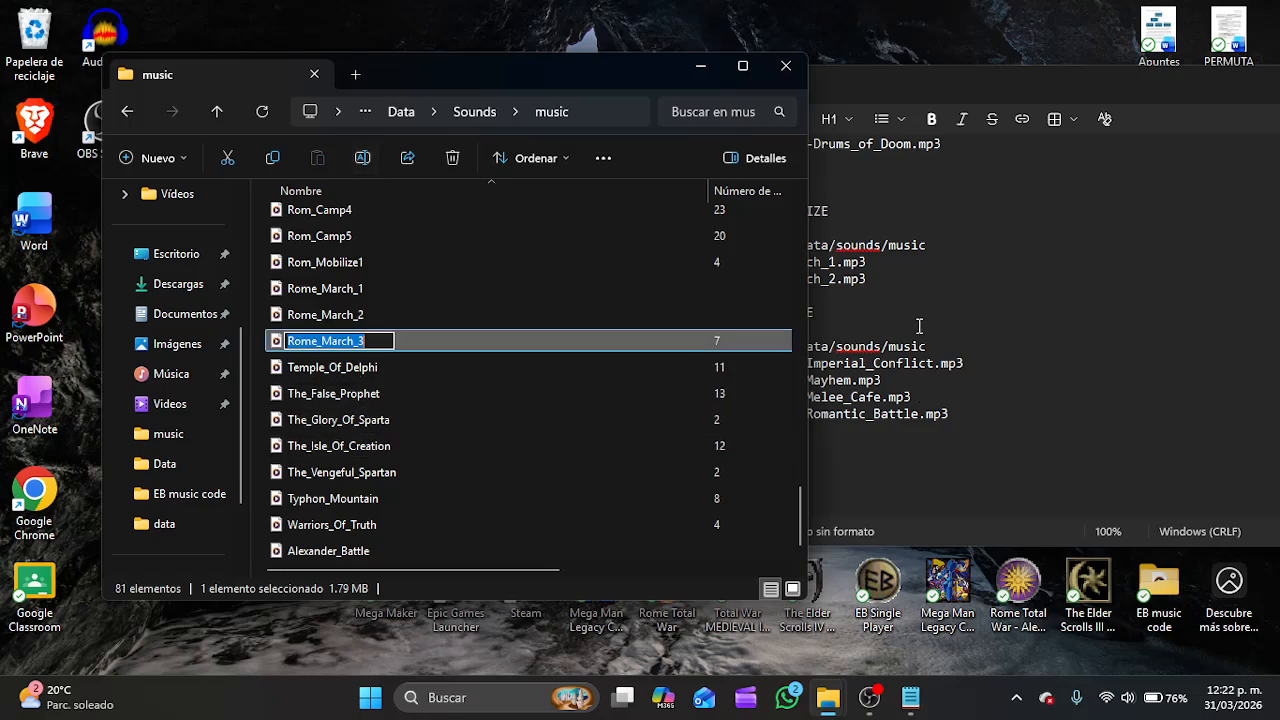
{"action": "left_click", "coordinate": [868, 295]}
{"action": "left_click", "coordinate": [885, 281]}
{"action": "key", "text": "Return"}
{"action": "key", "text": "Tab"}
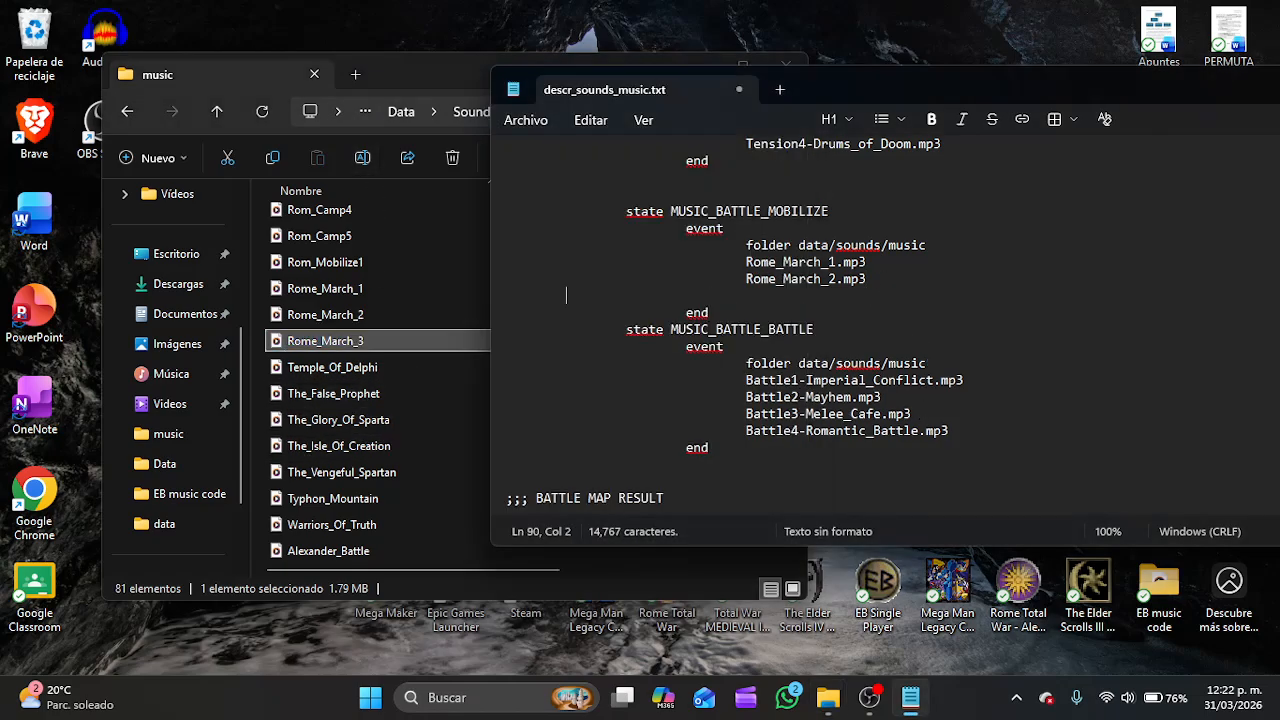
{"action": "key", "text": "ctrl+v"}
{"action": "type", "text": ".mp3"}
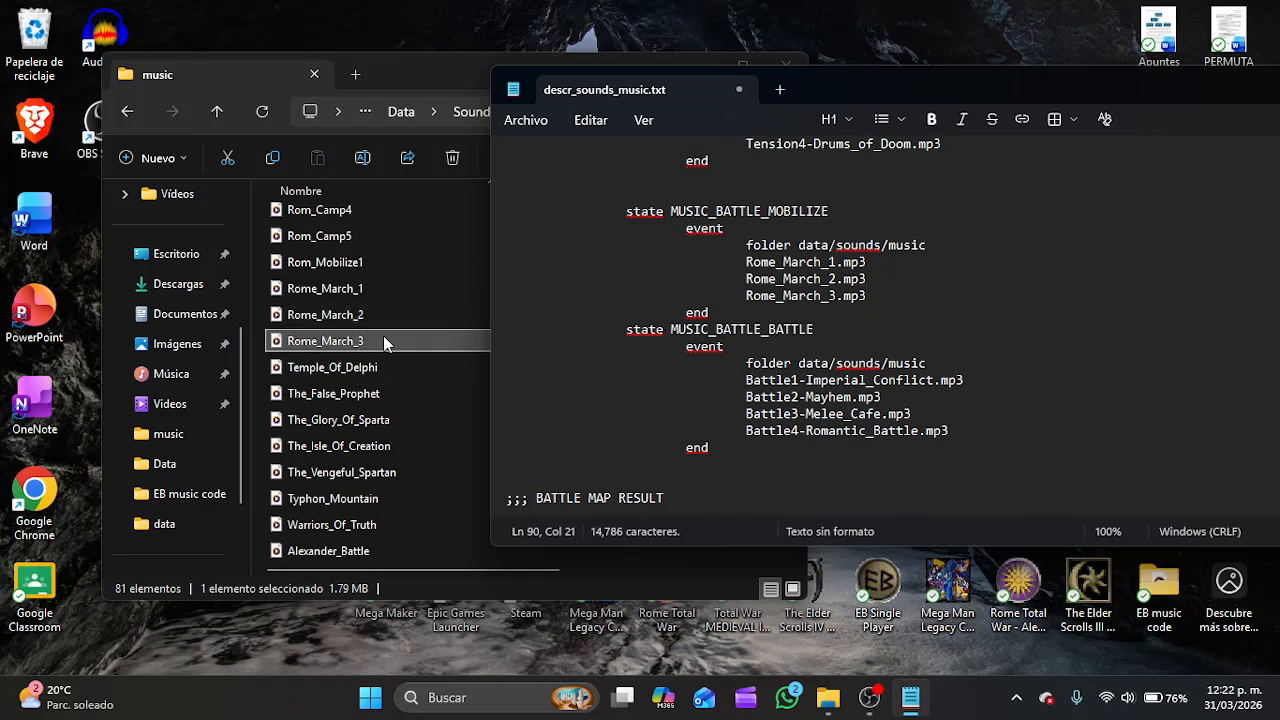
Add Alexander_Battle.mp3 below Battle4-Romantic_Battle.mp3 in the Roman MUSIC_BATTLE_BATTLE list, copying the file name from the music folder.
{"action": "scroll", "coordinate": [900, 410], "scroll_direction": "down", "scroll_amount": 1}
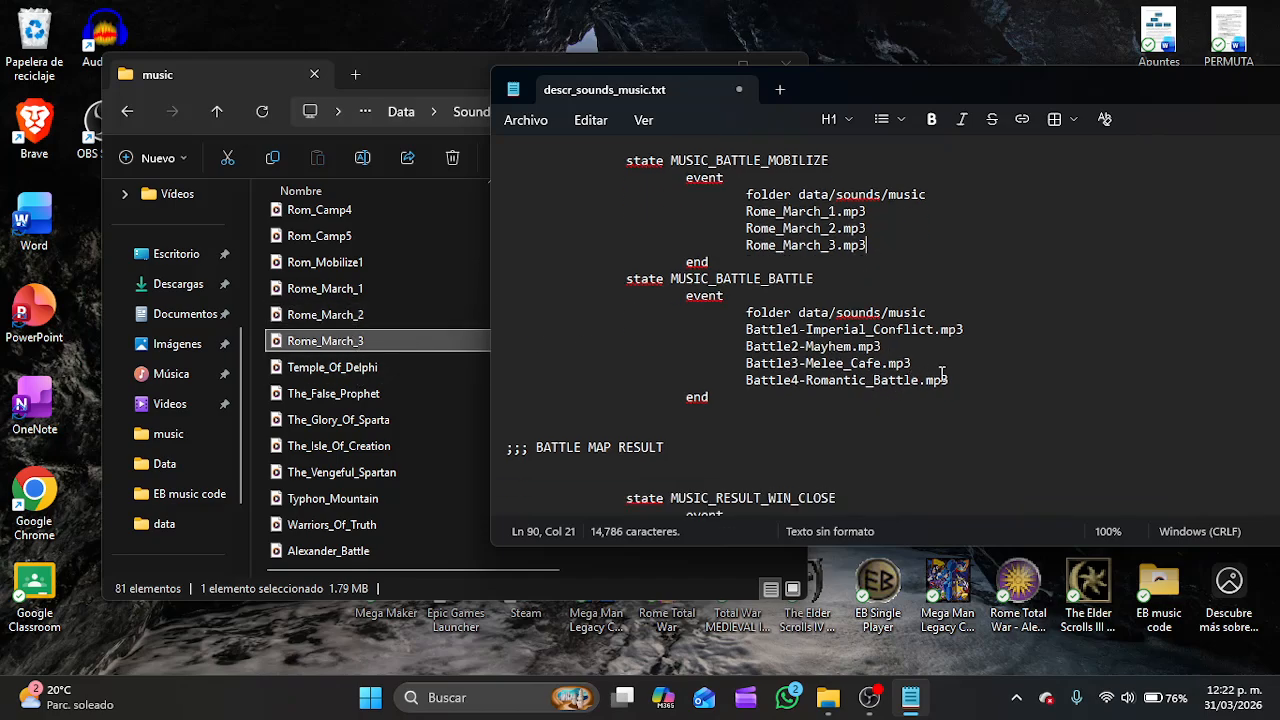
{"action": "left_click", "coordinate": [957, 380]}
{"action": "key", "text": "Return"}
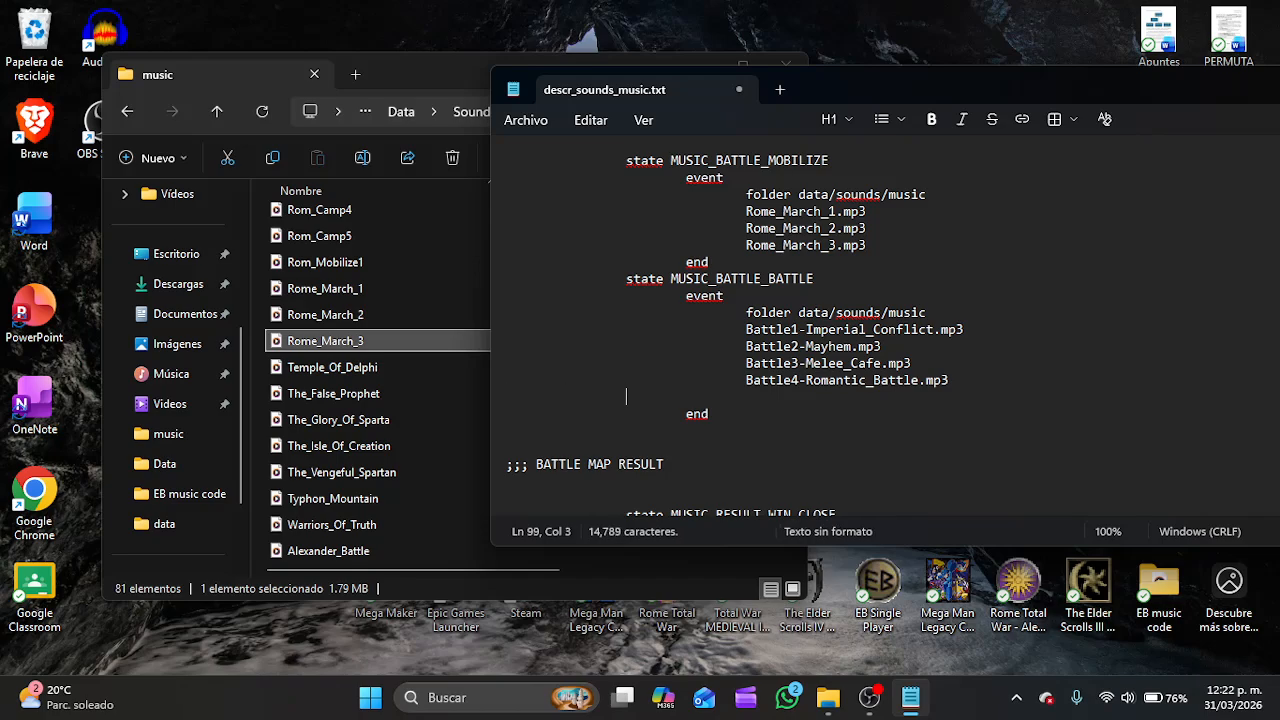
{"action": "key", "text": "Tab"}
{"action": "key", "text": "Tab"}
{"action": "left_click", "coordinate": [454, 69]}
{"action": "scroll", "coordinate": [575, 378], "scroll_direction": "up", "scroll_amount": 5}
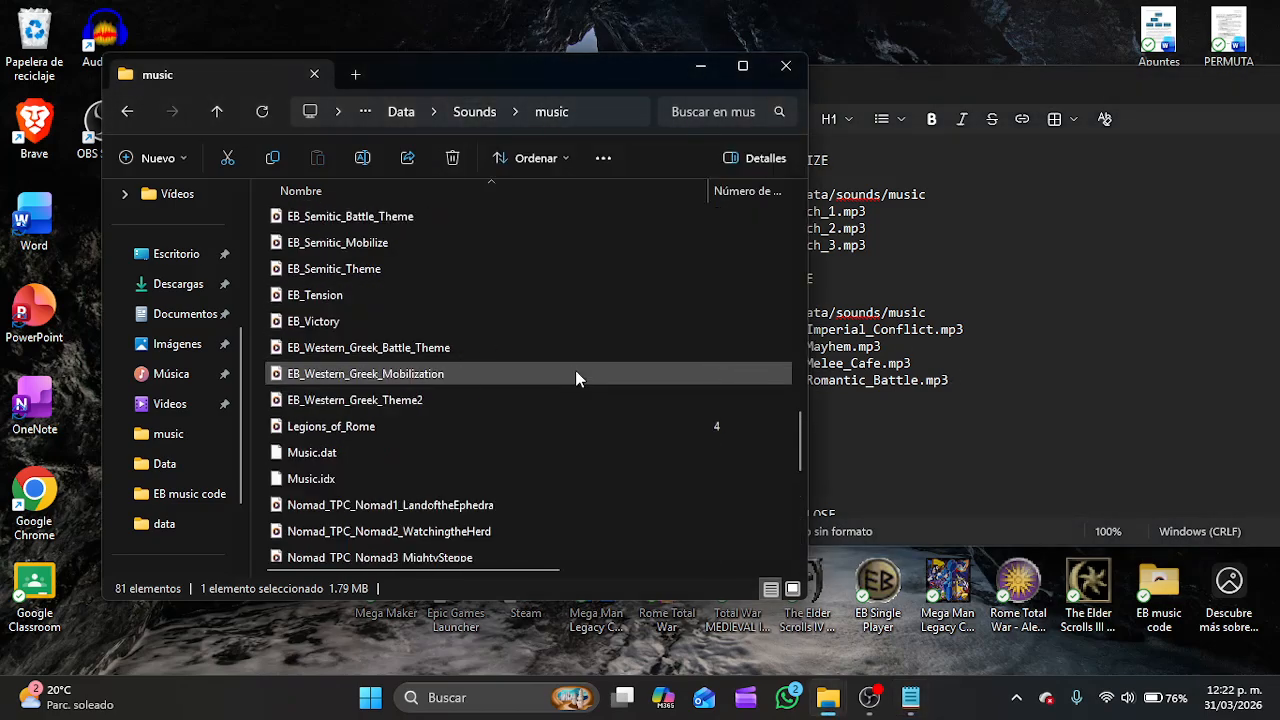
{"action": "scroll", "coordinate": [575, 378], "scroll_direction": "up", "scroll_amount": 10}
{"action": "scroll", "coordinate": [469, 331], "scroll_direction": "down", "scroll_amount": 10}
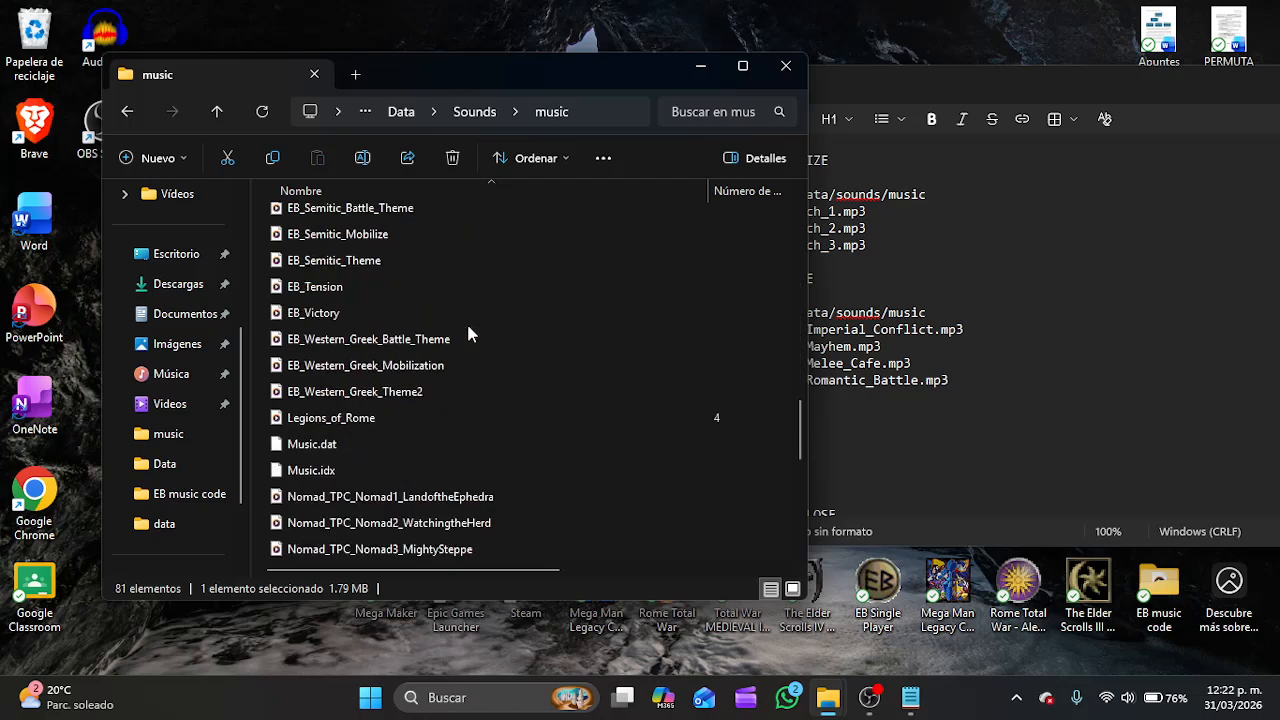
{"action": "scroll", "coordinate": [468, 333], "scroll_direction": "down", "scroll_amount": 10}
{"action": "left_click", "coordinate": [420, 551]}
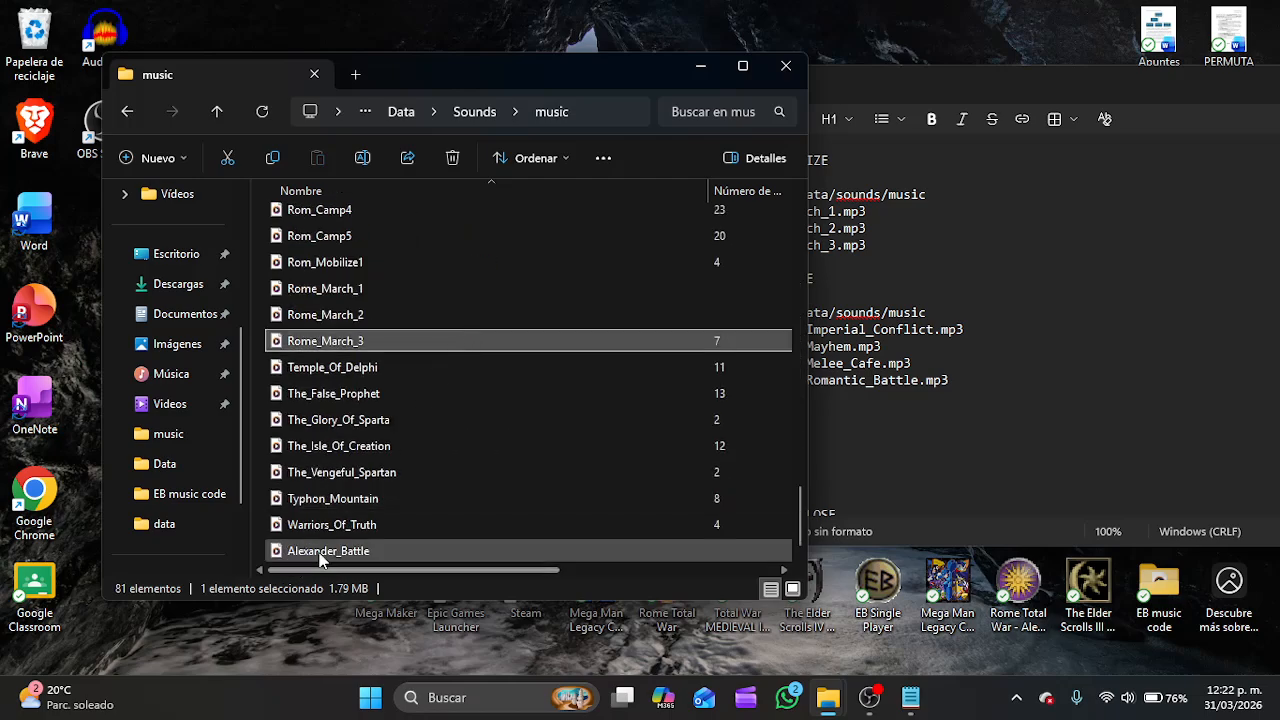
{"action": "left_click", "coordinate": [370, 163]}
{"action": "key", "text": "ctrl+c"}
{"action": "left_click", "coordinate": [834, 398]}
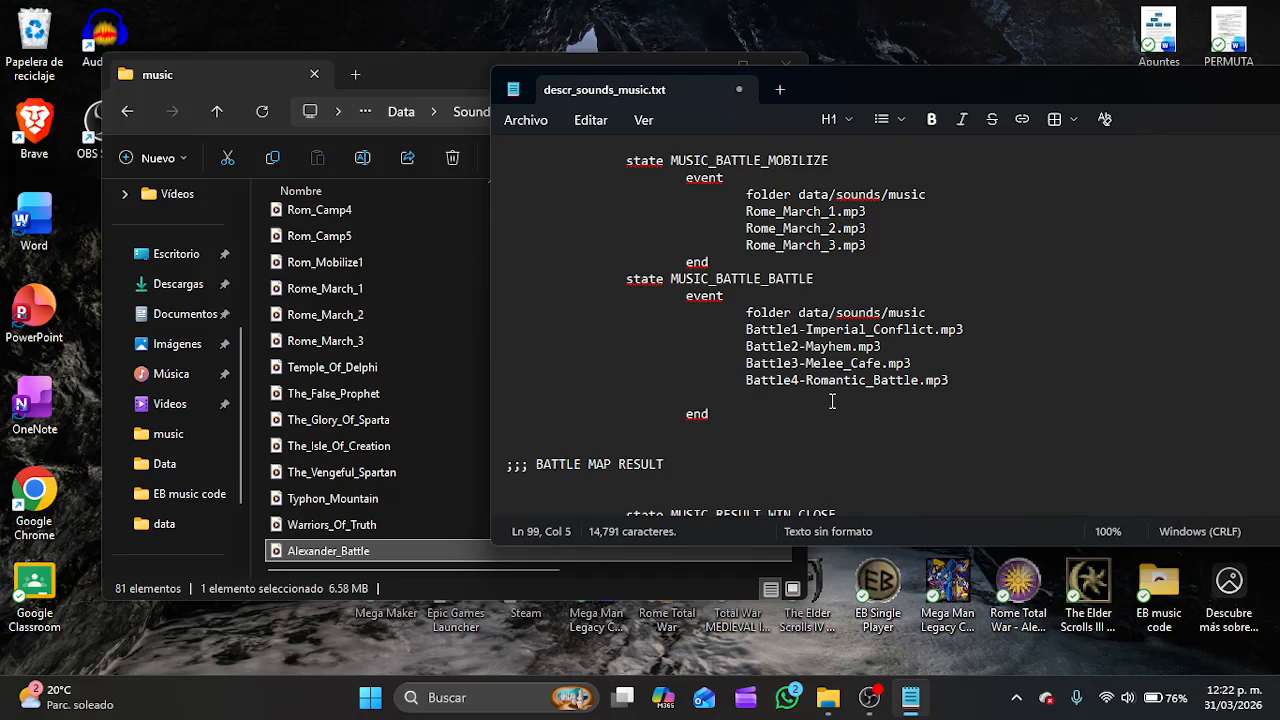
{"action": "key", "text": "ctrl+v"}
{"action": "type", "text": ".mp3"}
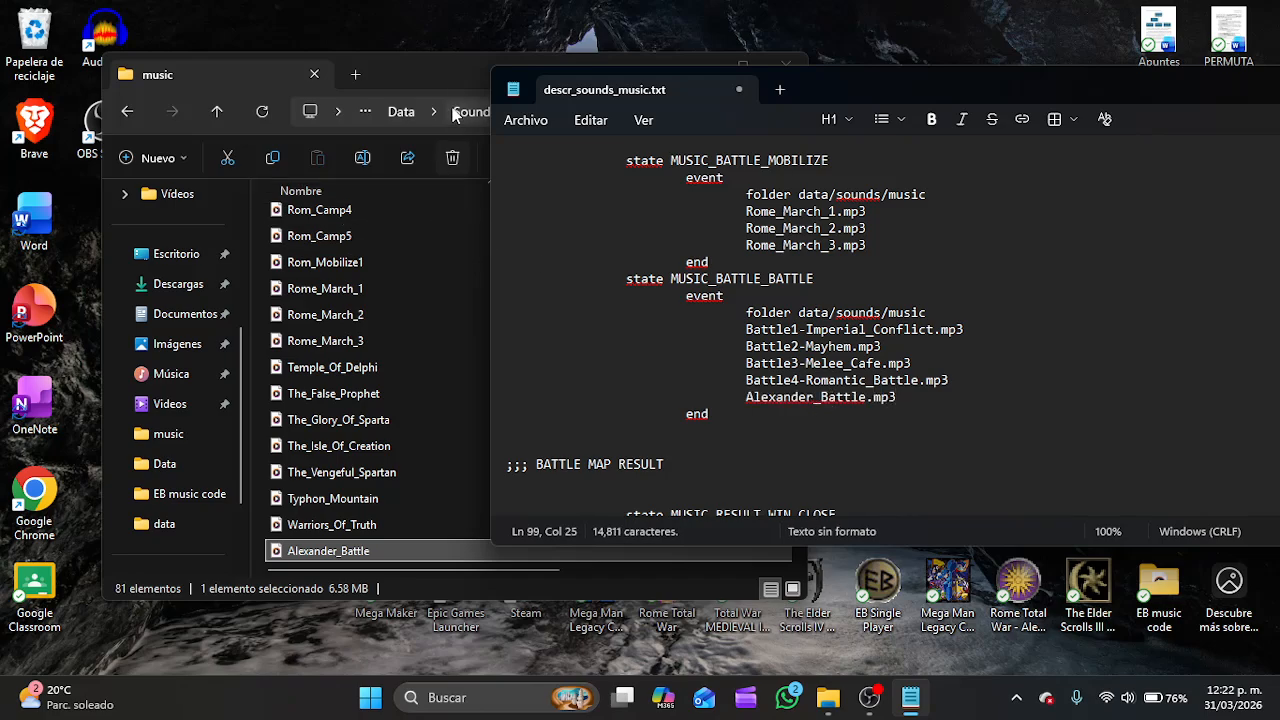
Copy the file name Warriors_Of_Truth from the music folder and add it as Warriors_Of_Truth.mp3 below Alexander_Battle.mp3.
{"action": "left_click", "coordinate": [455, 88]}
{"action": "left_click", "coordinate": [355, 523]}
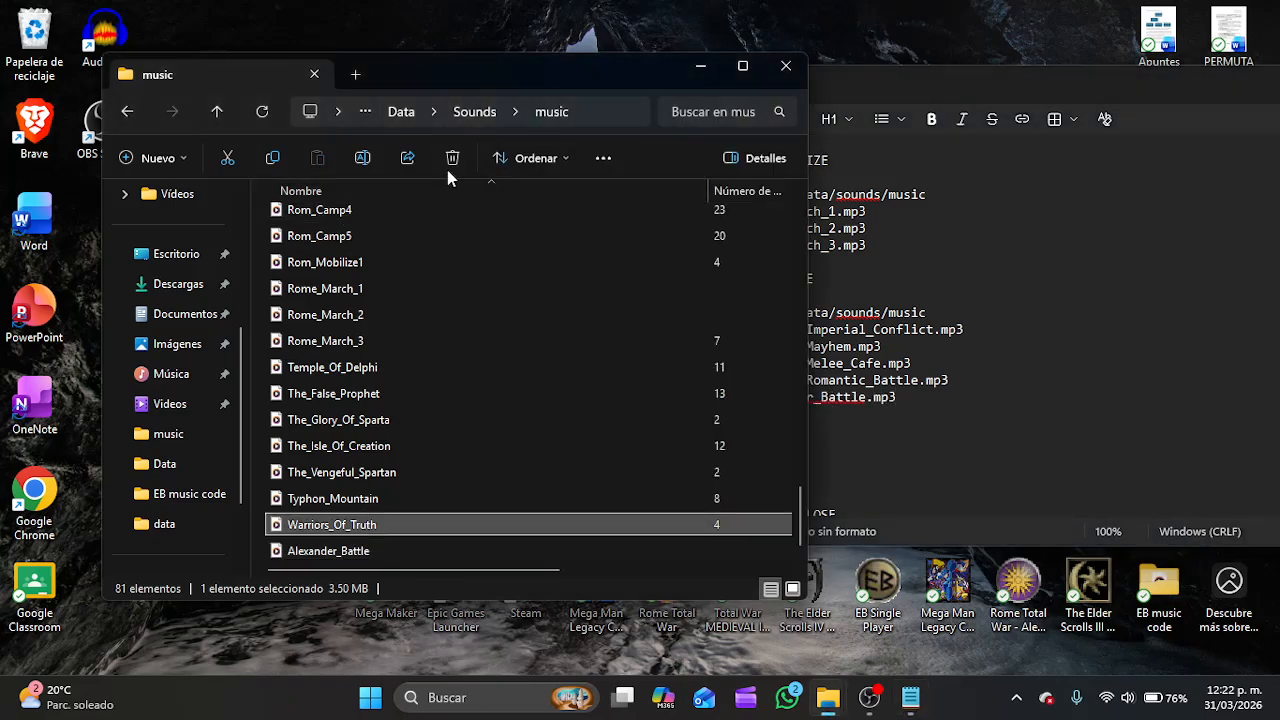
{"action": "left_click", "coordinate": [372, 153]}
{"action": "key", "text": "ctrl+c"}
{"action": "left_click", "coordinate": [861, 414]}
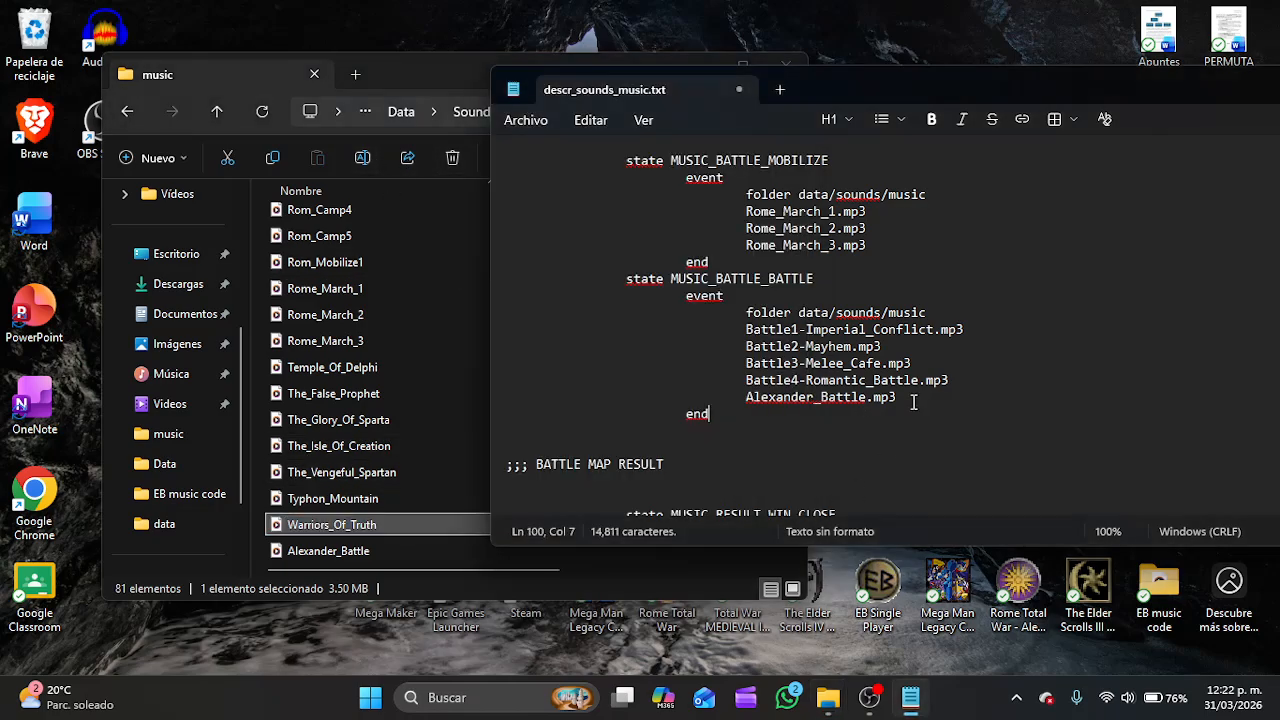
{"action": "left_click", "coordinate": [913, 402]}
{"action": "key", "text": "Return"}
{"action": "key", "text": "Tab"}
{"action": "key", "text": "Tab"}
{"action": "key", "text": "ctrl+v"}
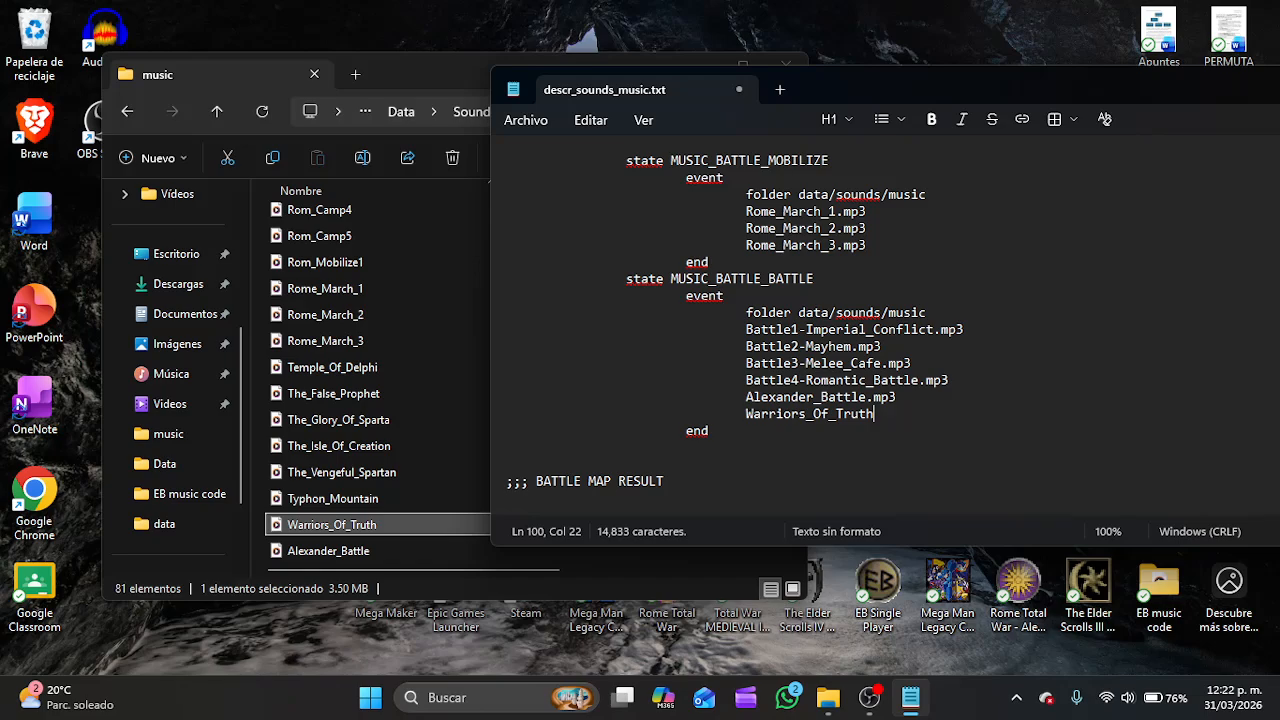
{"action": "type", "text": ".mp3"}
Add an indented Typhon_Mountain.mp3 entry below Warriors_Of_Truth.mp3, copying the file name from the music folder.
{"action": "key", "text": "Return"}
{"action": "key", "text": "Tab"}
{"action": "key", "text": "Tab"}
{"action": "key", "text": "Tab"}
{"action": "key", "text": "BackSpace"}
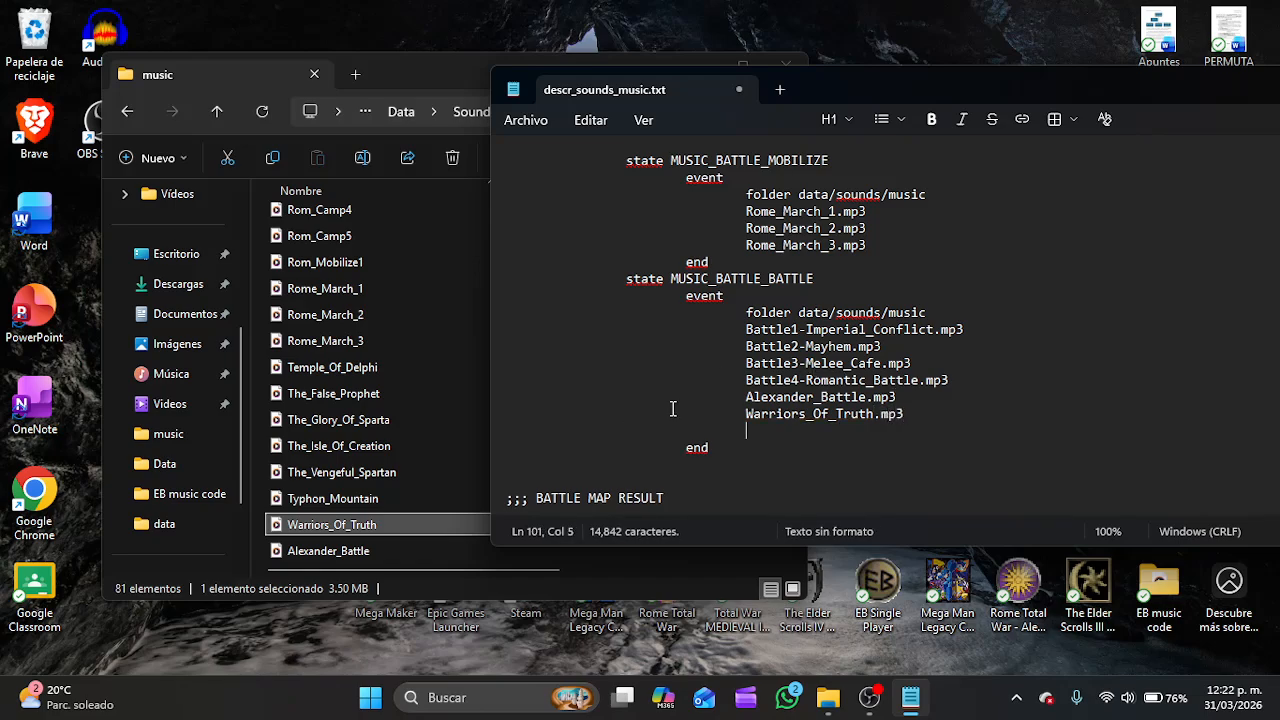
{"action": "left_click", "coordinate": [410, 505]}
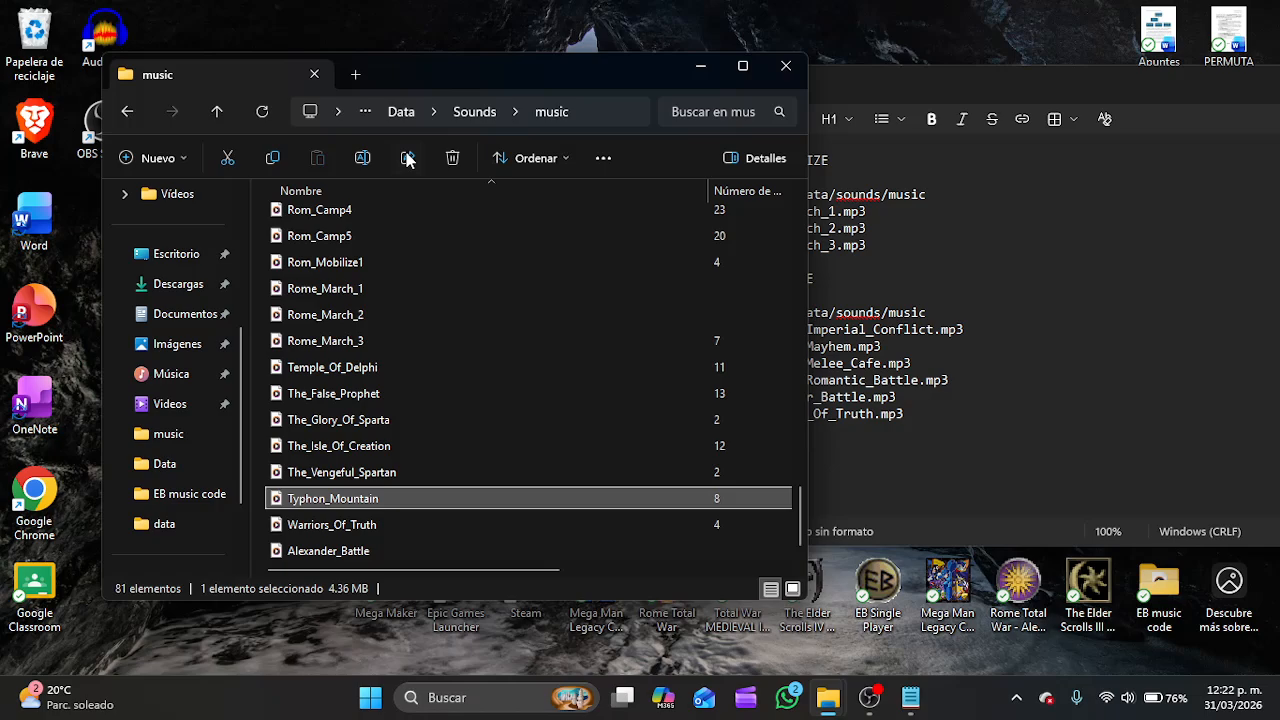
{"action": "left_click", "coordinate": [364, 158]}
{"action": "key", "text": "ctrl+c"}
{"action": "left_click", "coordinate": [874, 446]}
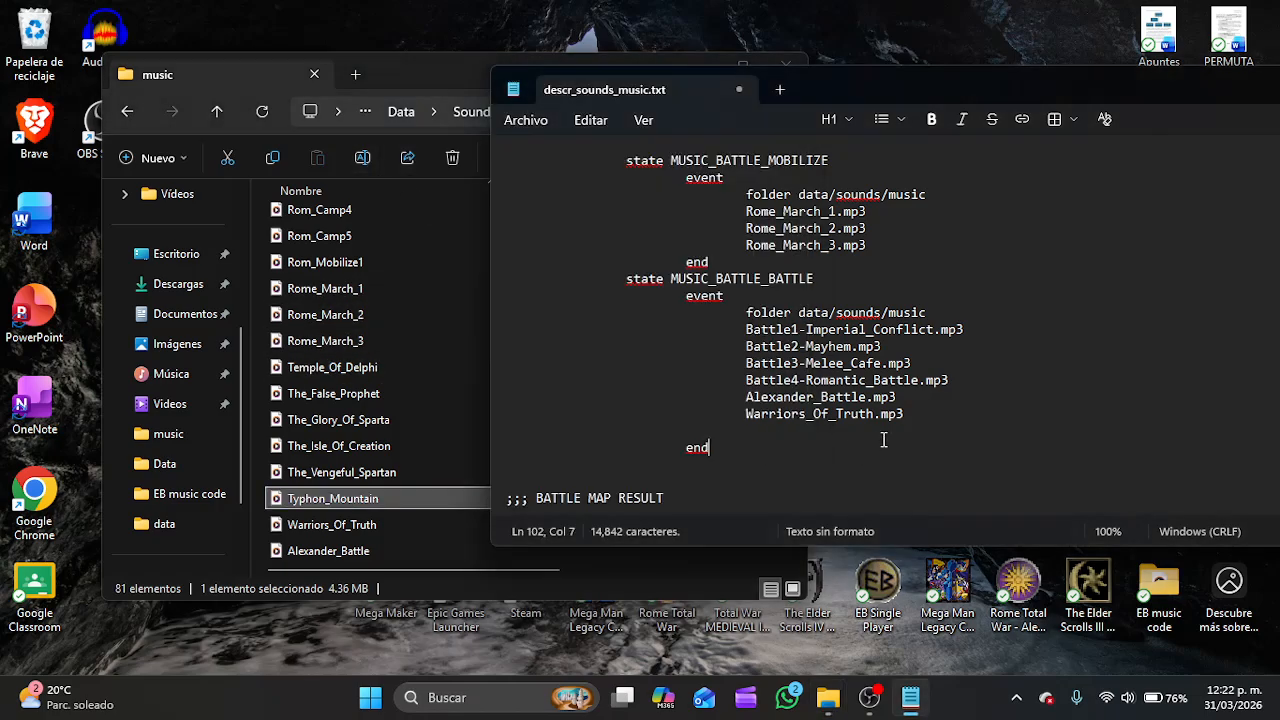
{"action": "left_click", "coordinate": [882, 432]}
{"action": "key", "text": "ctrl+v"}
{"action": "type", "text": ".mp3"}
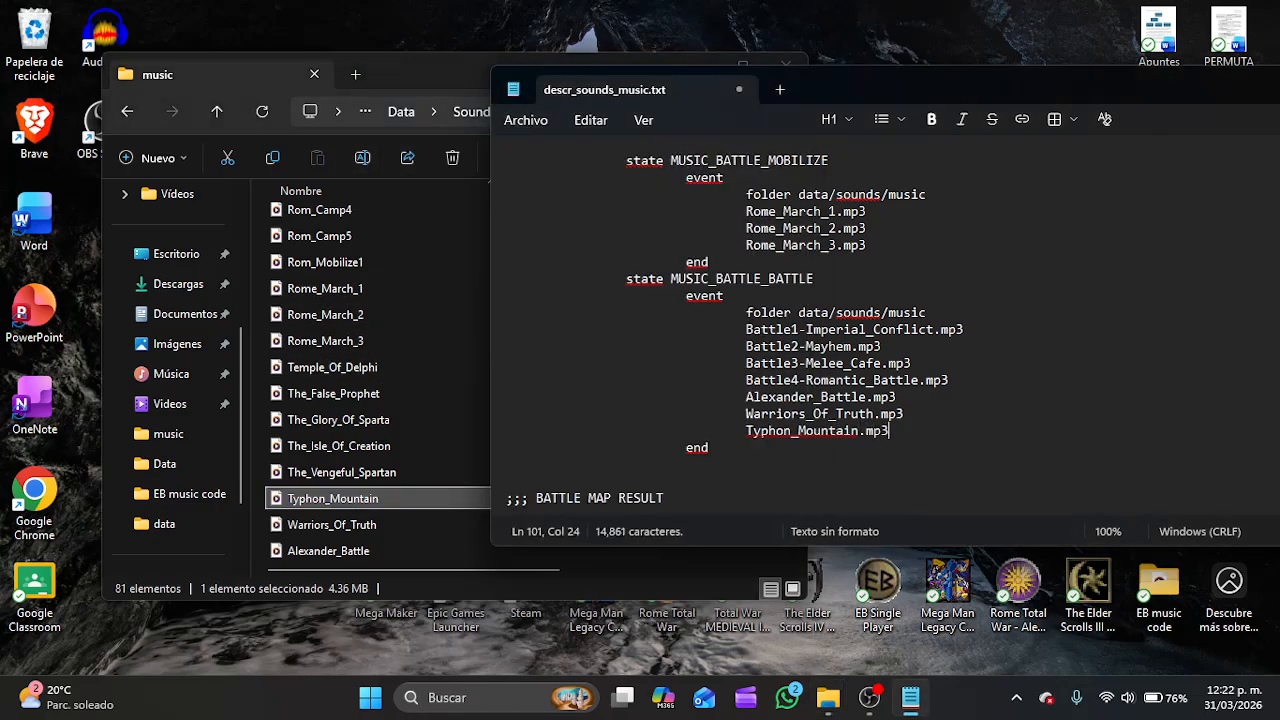
Add The_Vengeful_Spartan.mp3 below Rome_March_3.mp3 in the Roman MUSIC_BATTLE_MOBILIZE list, copying the file name from the music folder.
{"action": "left_click", "coordinate": [414, 472]}
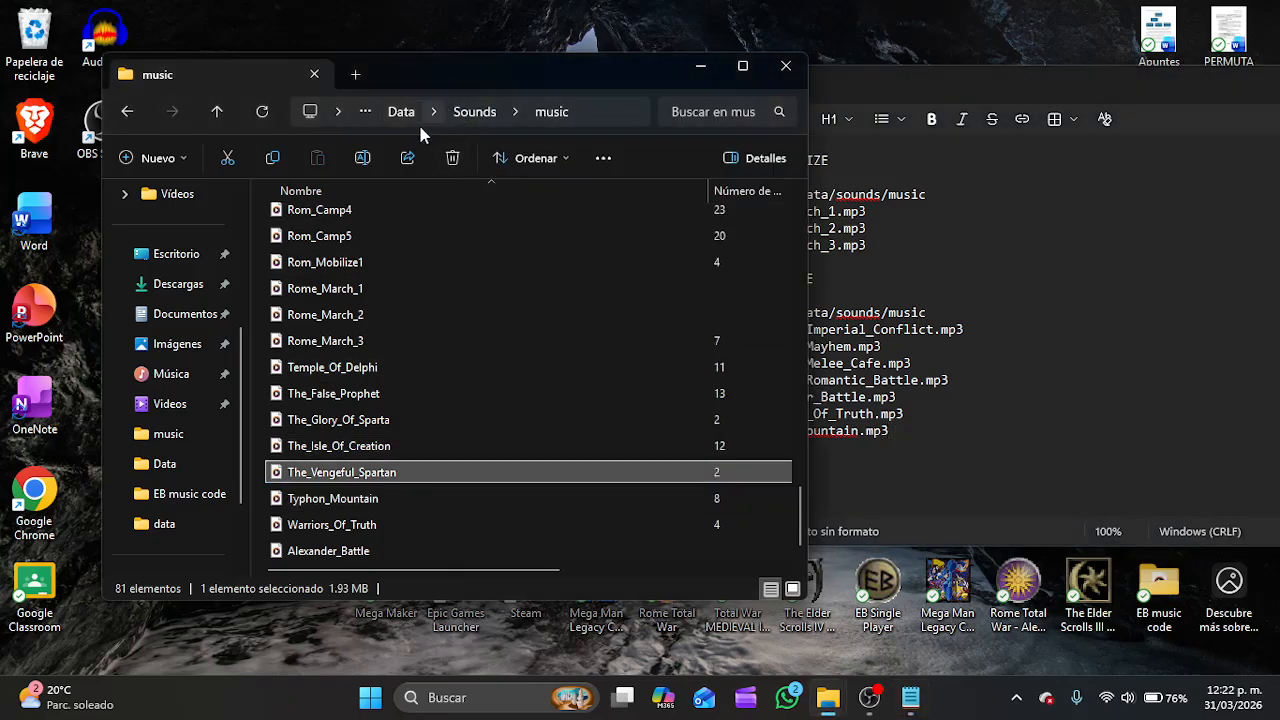
{"action": "left_click", "coordinate": [364, 158]}
{"action": "key", "text": "ctrl+c"}
{"action": "left_click", "coordinate": [925, 445]}
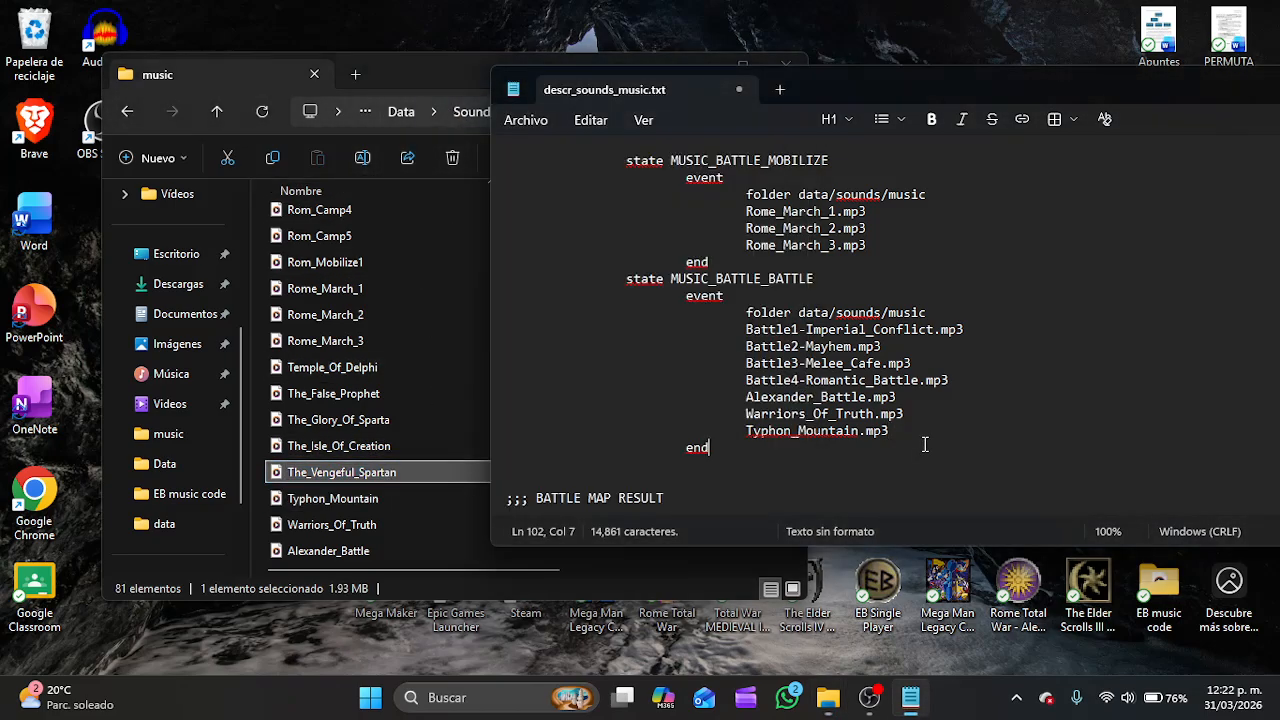
{"action": "left_click", "coordinate": [867, 245]}
{"action": "key", "text": "Return"}
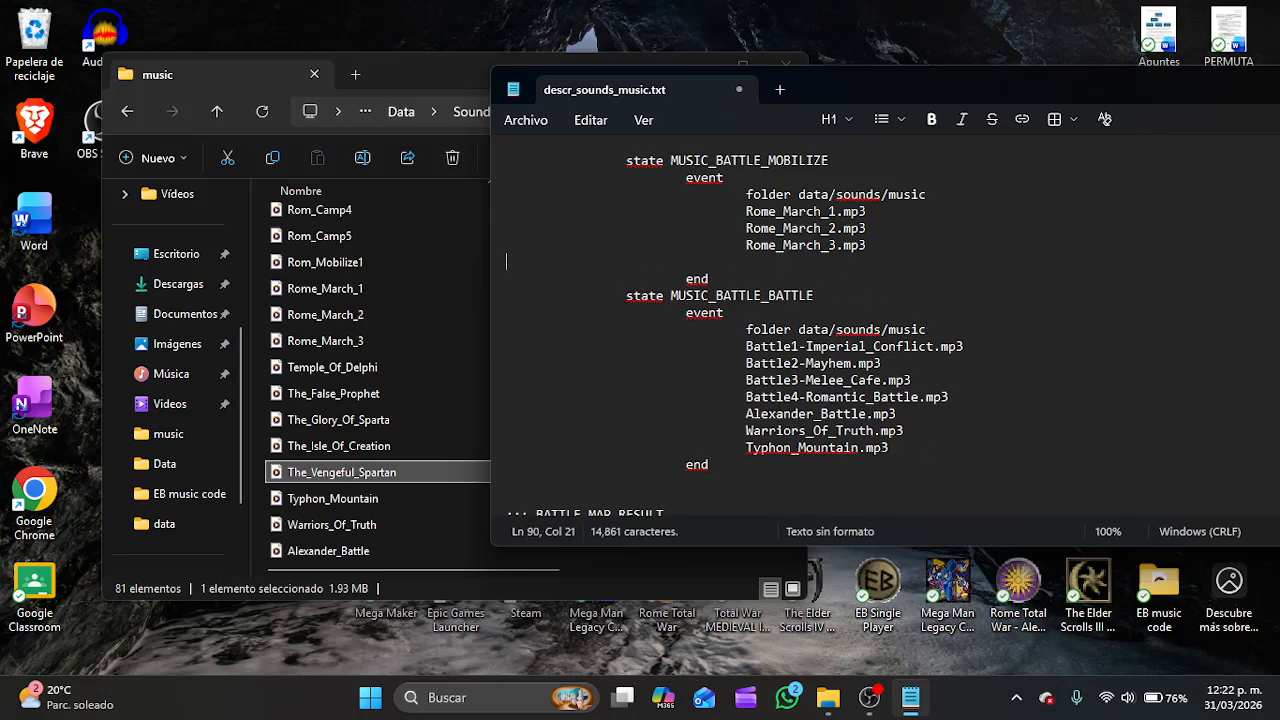
{"action": "key", "text": "Tab"}
{"action": "key", "text": "Tab"}
{"action": "key", "text": "Tab"}
{"action": "key", "text": "ctrl+v"}
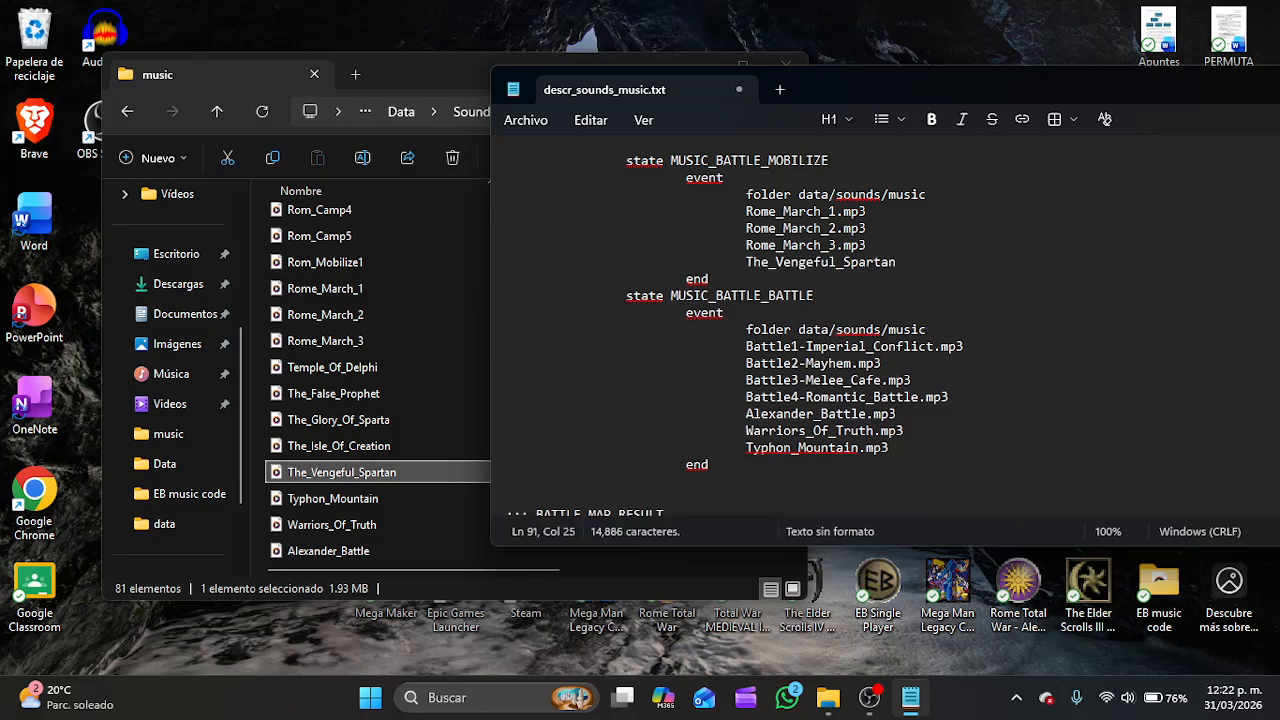
{"action": "type", "text": ".mp3"}
Add an indented Phoenix_Rising.mp3 entry below Typhon_Mountain.mp3, copying the file name from the music folder, and save descr_sounds_music.txt.
{"action": "left_click", "coordinate": [903, 449]}
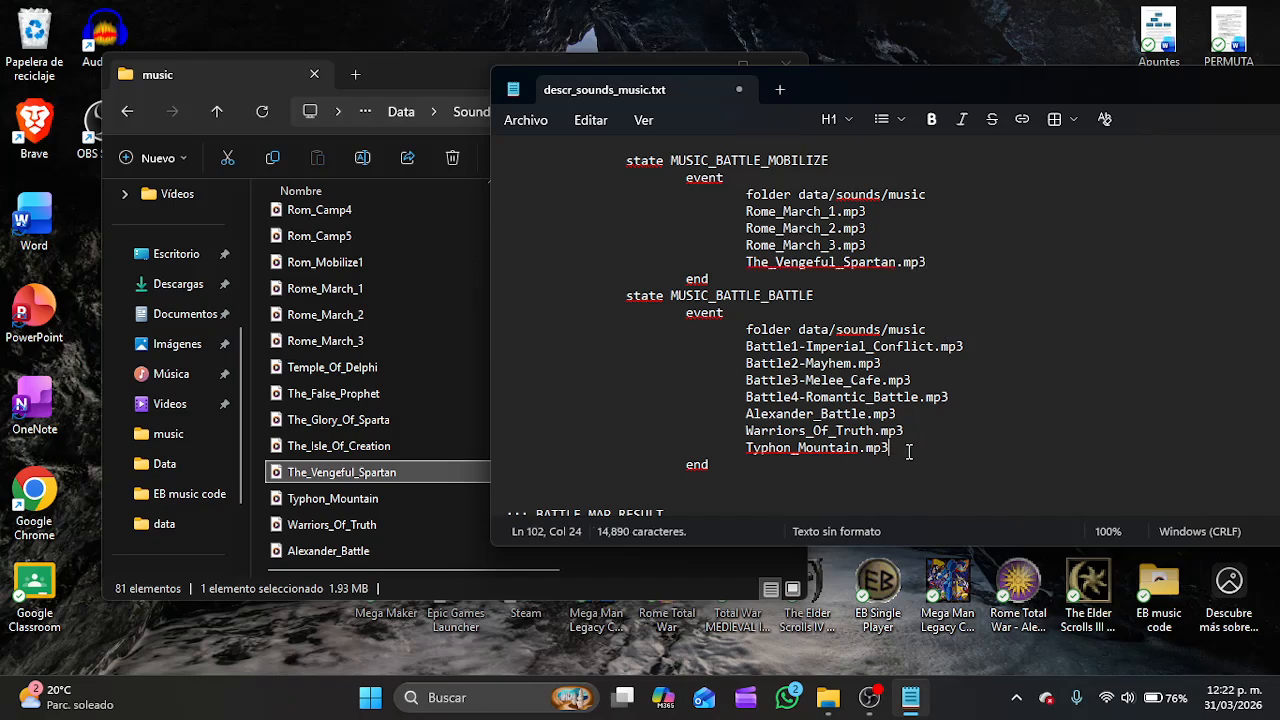
{"action": "key", "text": "Return"}
{"action": "key", "text": "Tab"}
{"action": "key", "text": "Tab"}
{"action": "key", "text": "Tab"}
{"action": "key", "text": "Tab"}
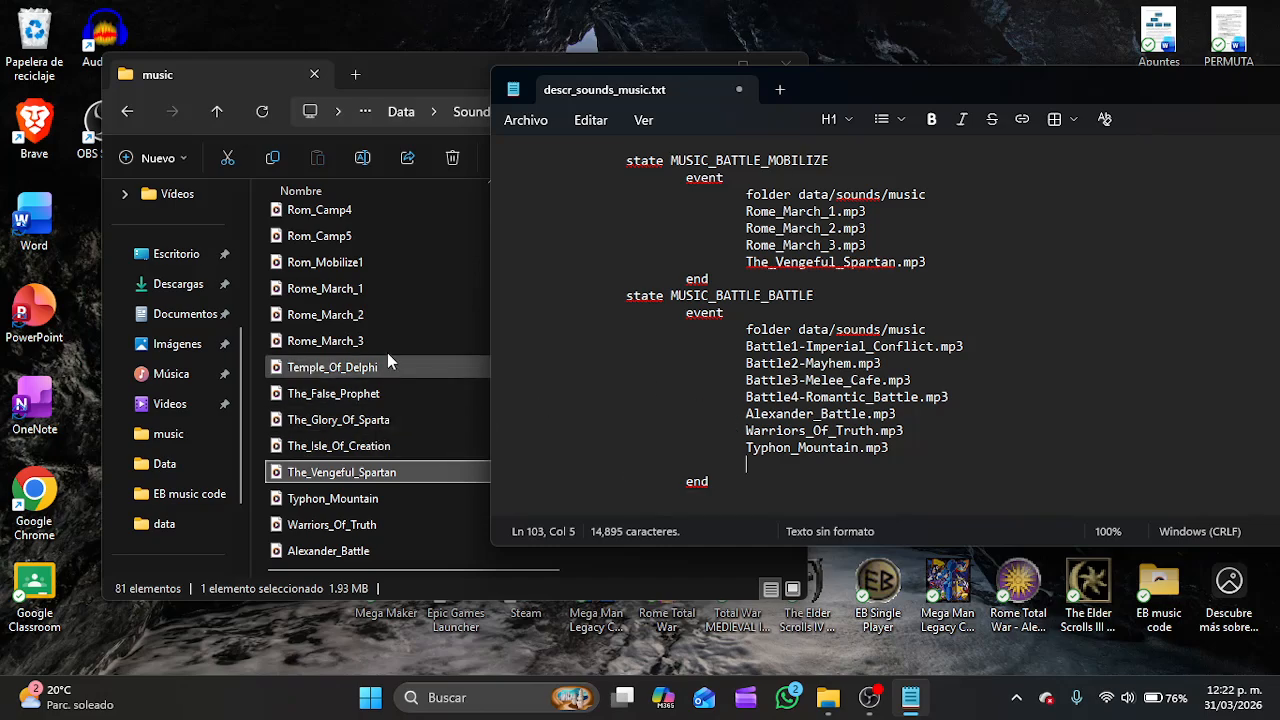
{"action": "scroll", "coordinate": [366, 252], "scroll_direction": "up", "scroll_amount": 6}
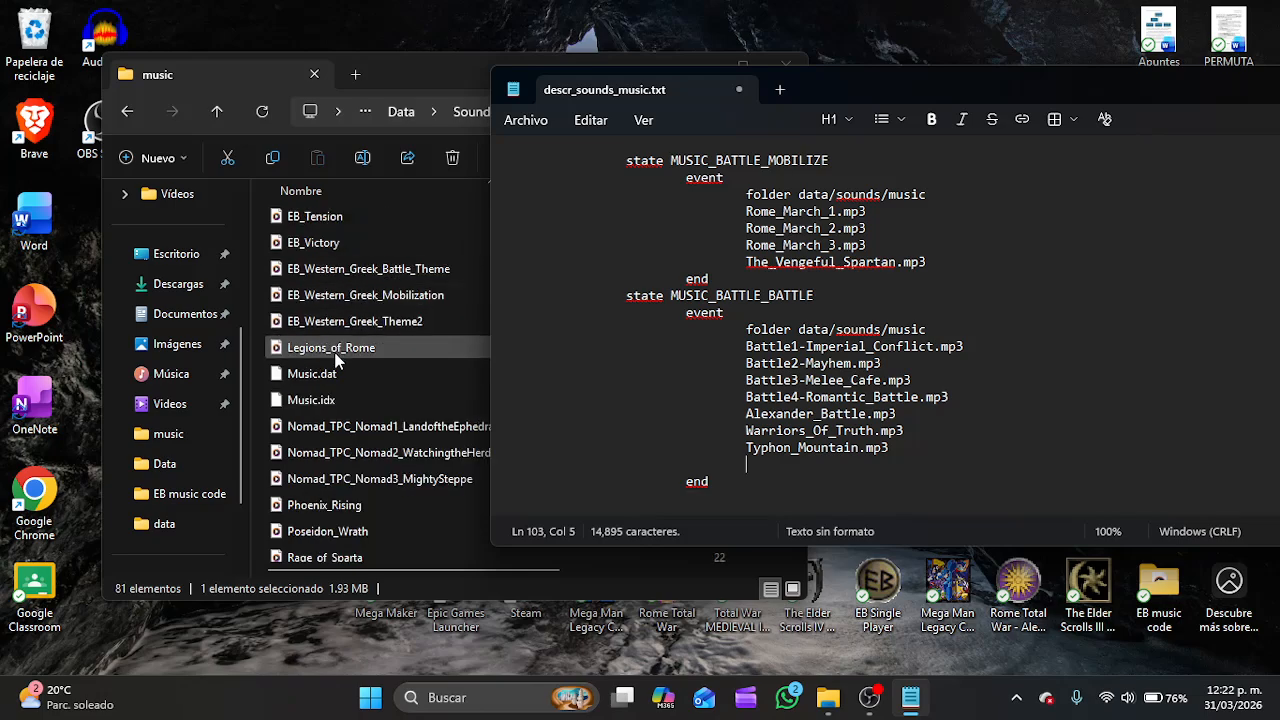
{"action": "scroll", "coordinate": [352, 455], "scroll_direction": "down", "scroll_amount": 1}
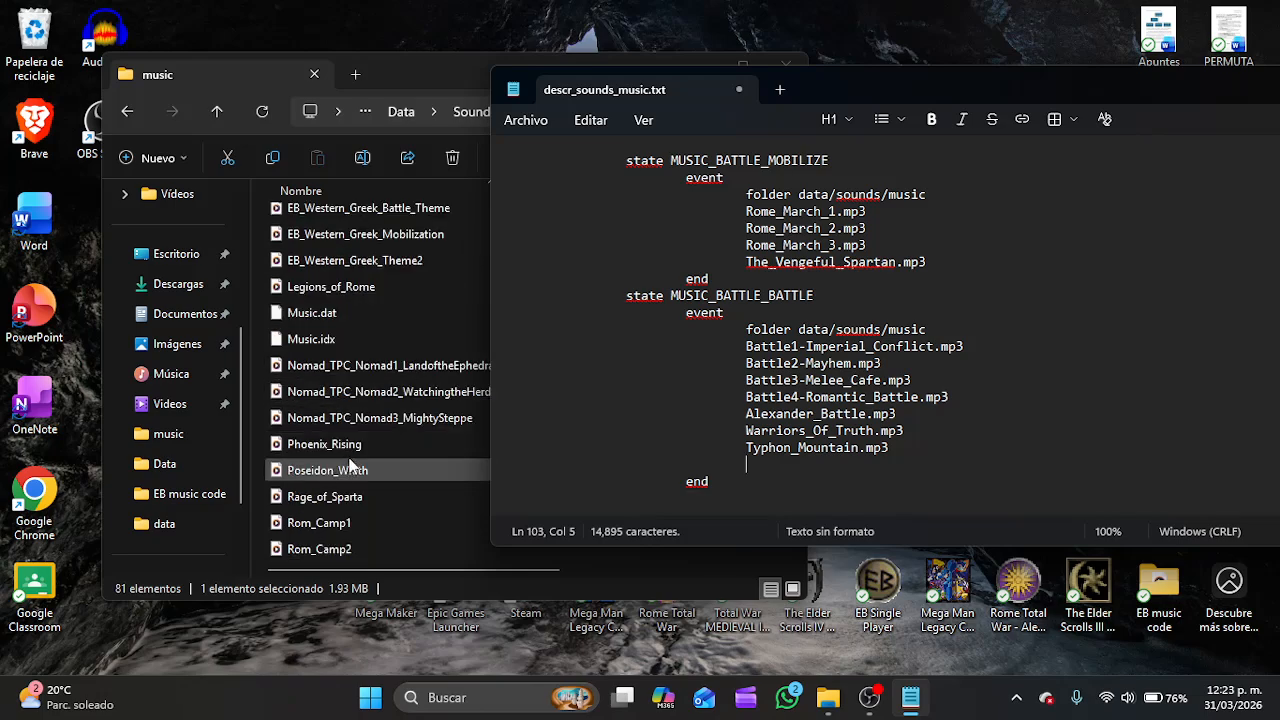
{"action": "left_click", "coordinate": [350, 444]}
{"action": "left_click", "coordinate": [362, 158]}
{"action": "key", "text": "ctrl+c"}
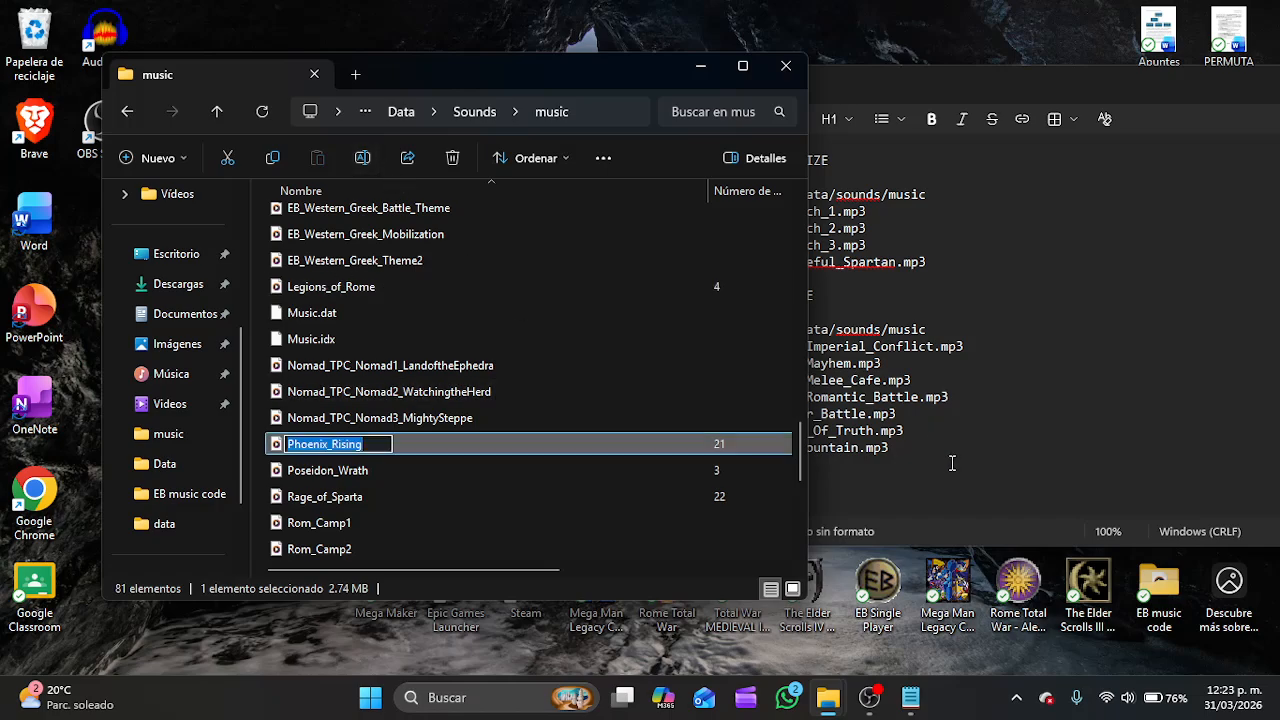
{"action": "left_click", "coordinate": [953, 463]}
{"action": "key", "text": "ctrl+v"}
{"action": "type", "text": ".mp"}
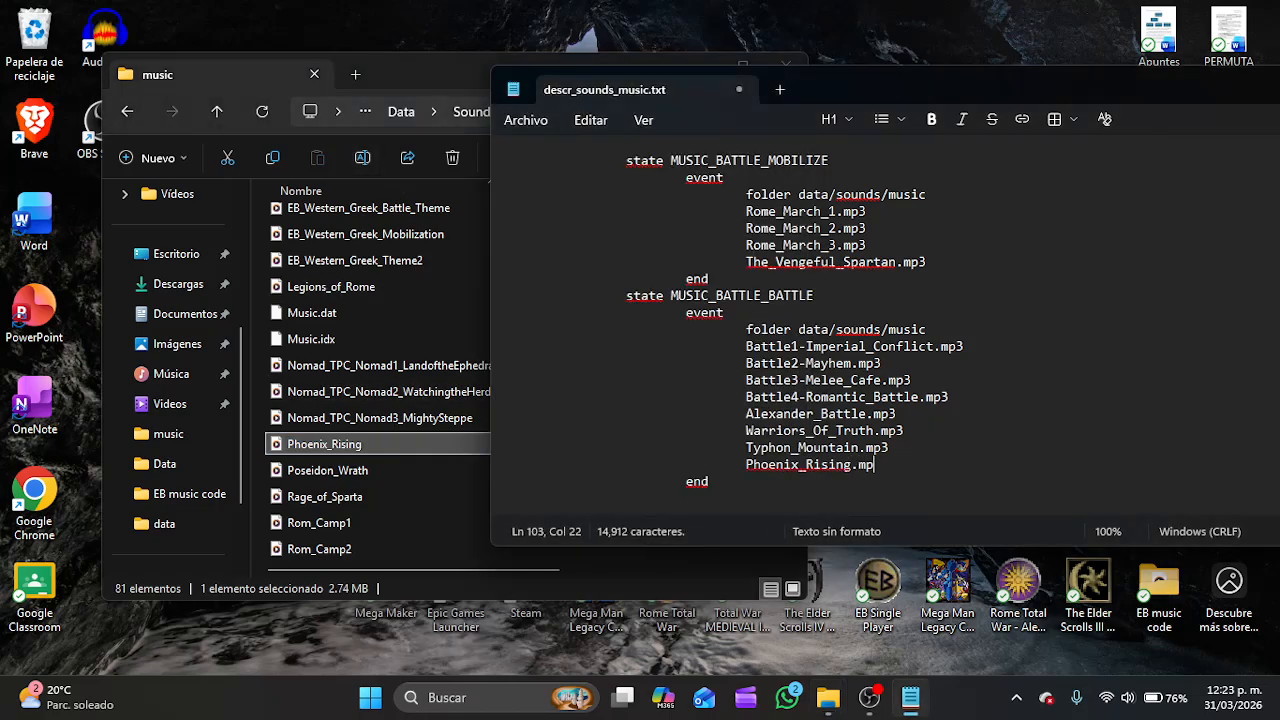
{"action": "left_click", "coordinate": [525, 120]}
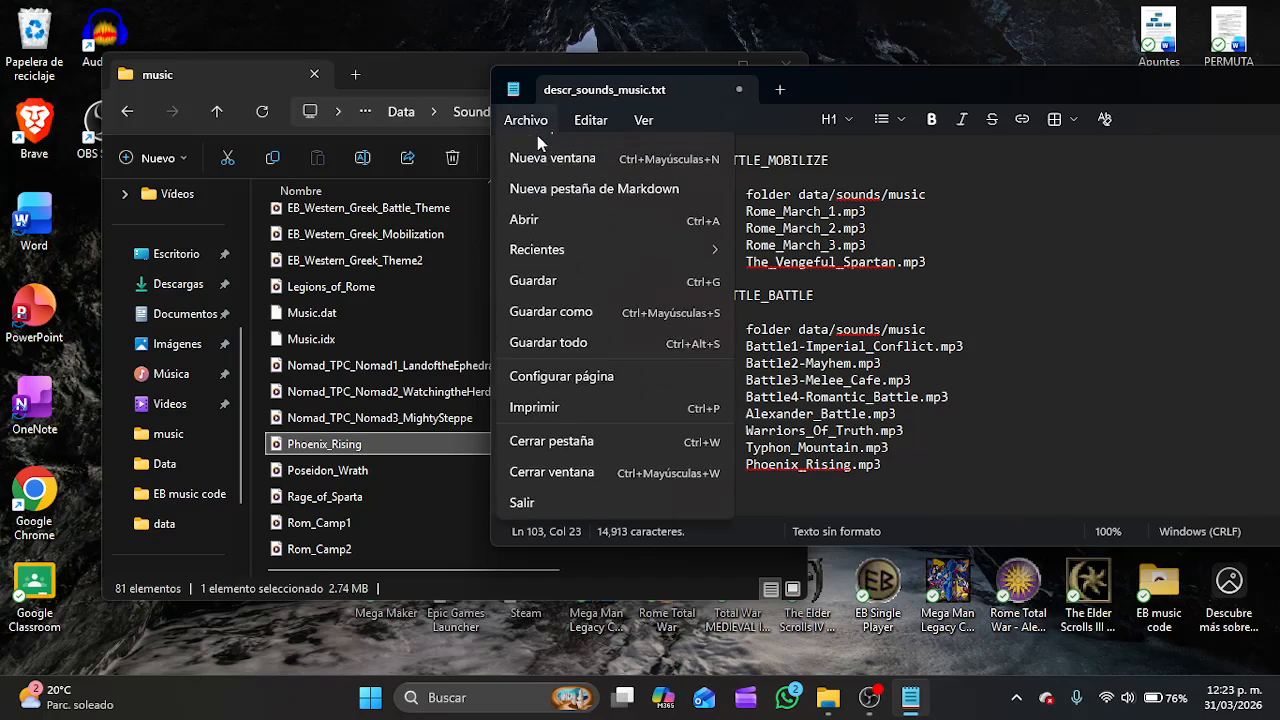
{"action": "left_click", "coordinate": [556, 312]}
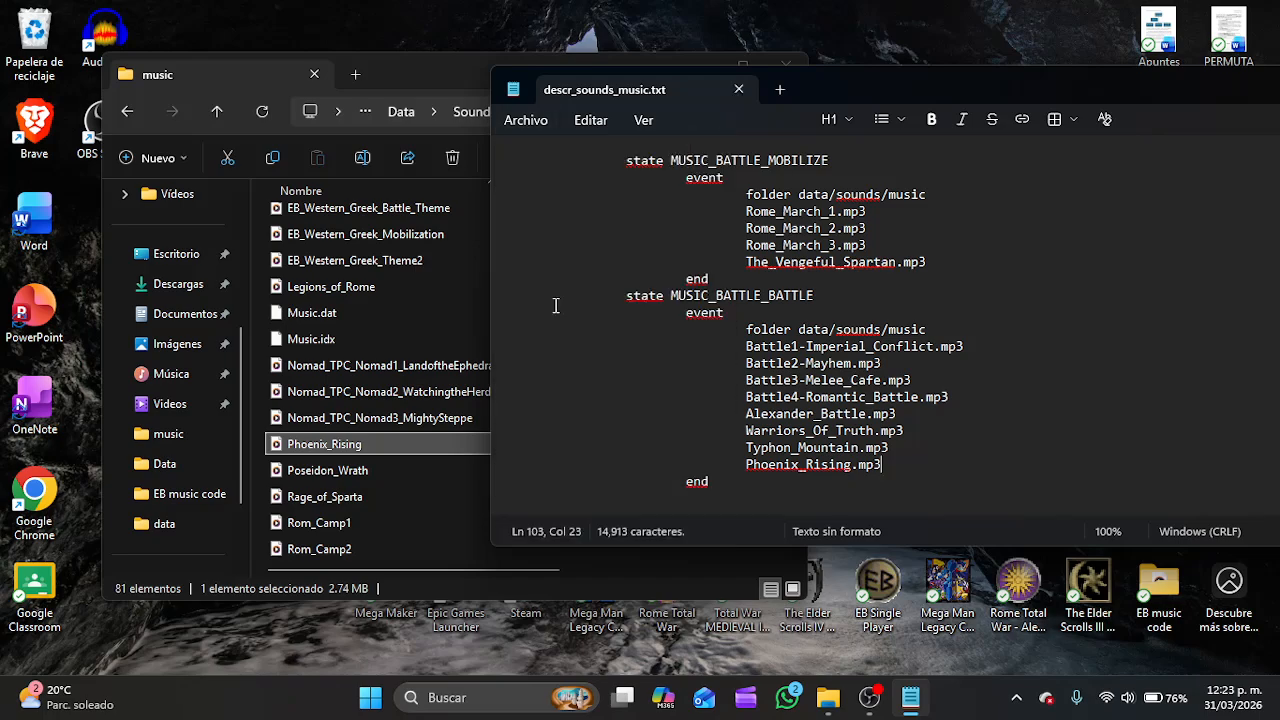
Close the text file and the music folder window, and launch EB Single Player from the desktop.
{"action": "left_click_drag", "start_coordinate": [870, 96], "coordinate": [521, 92]}
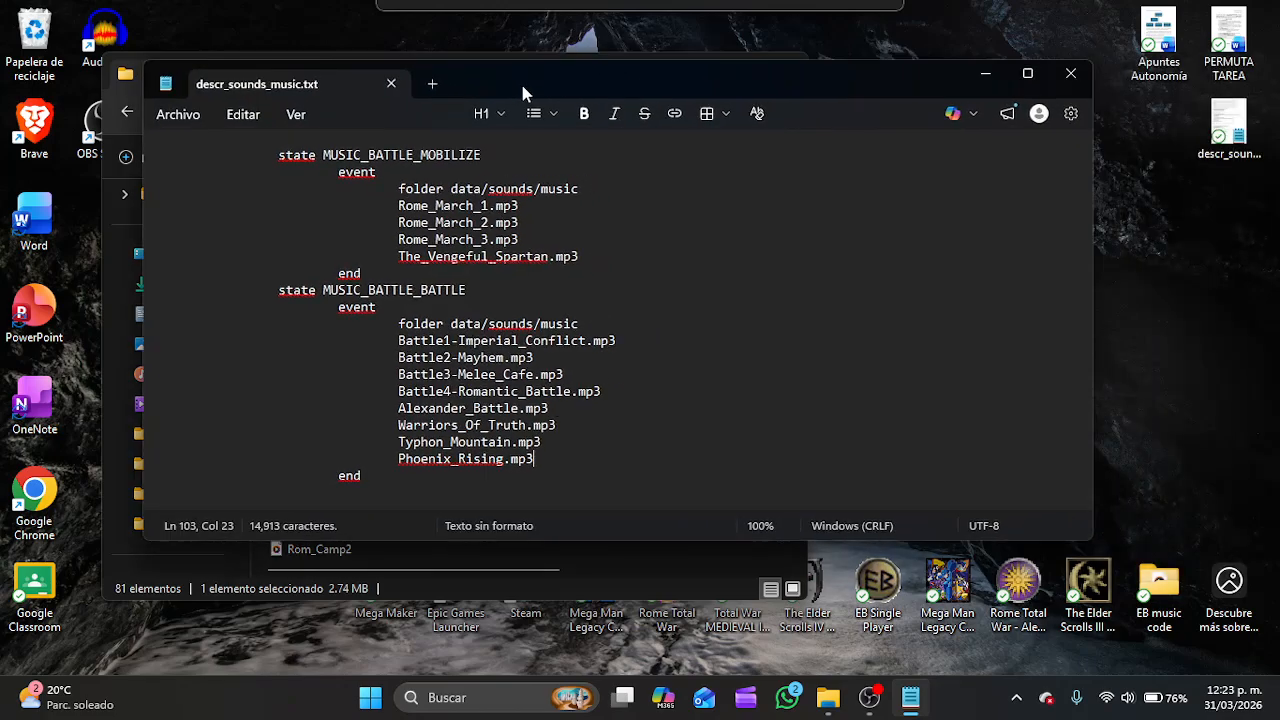
{"action": "left_click", "coordinate": [1059, 79]}
{"action": "left_click", "coordinate": [788, 70]}
{"action": "double_click", "coordinate": [897, 592]}
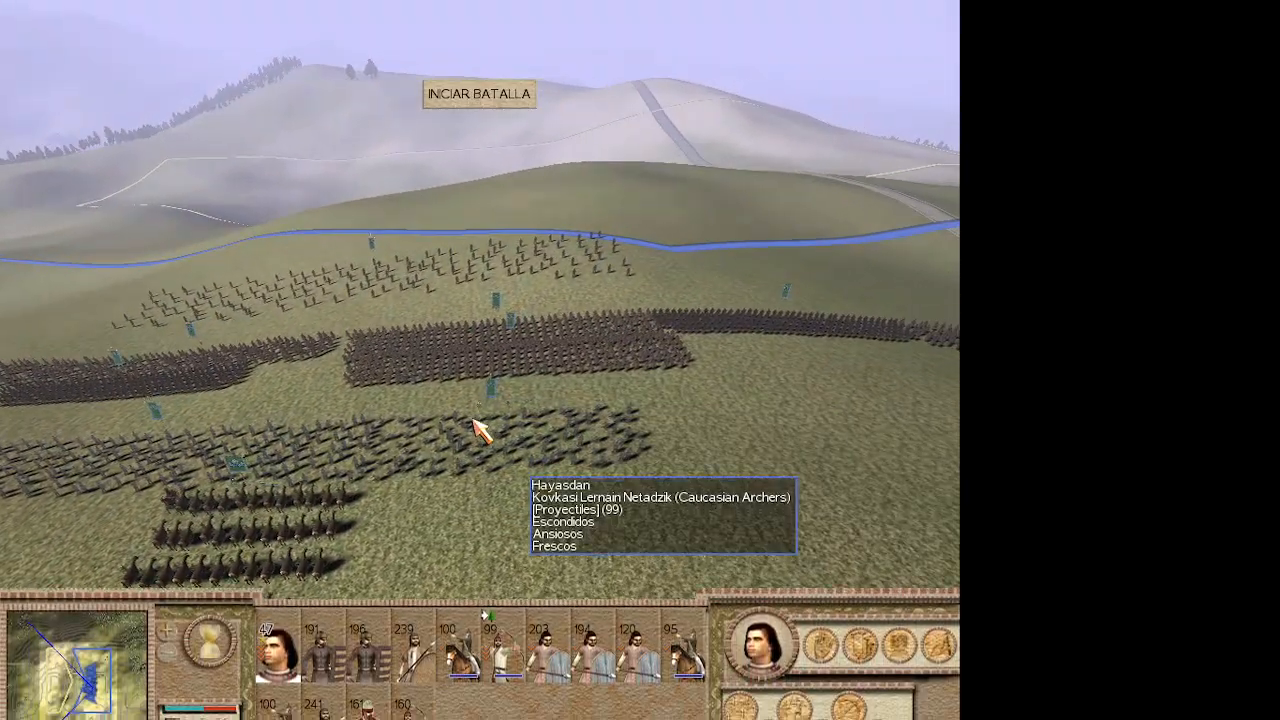
Start the battle and send the Scythian Horse-Archers and two other mounted units towards the enemy force beside the road.
{"action": "left_click", "coordinate": [490, 95]}
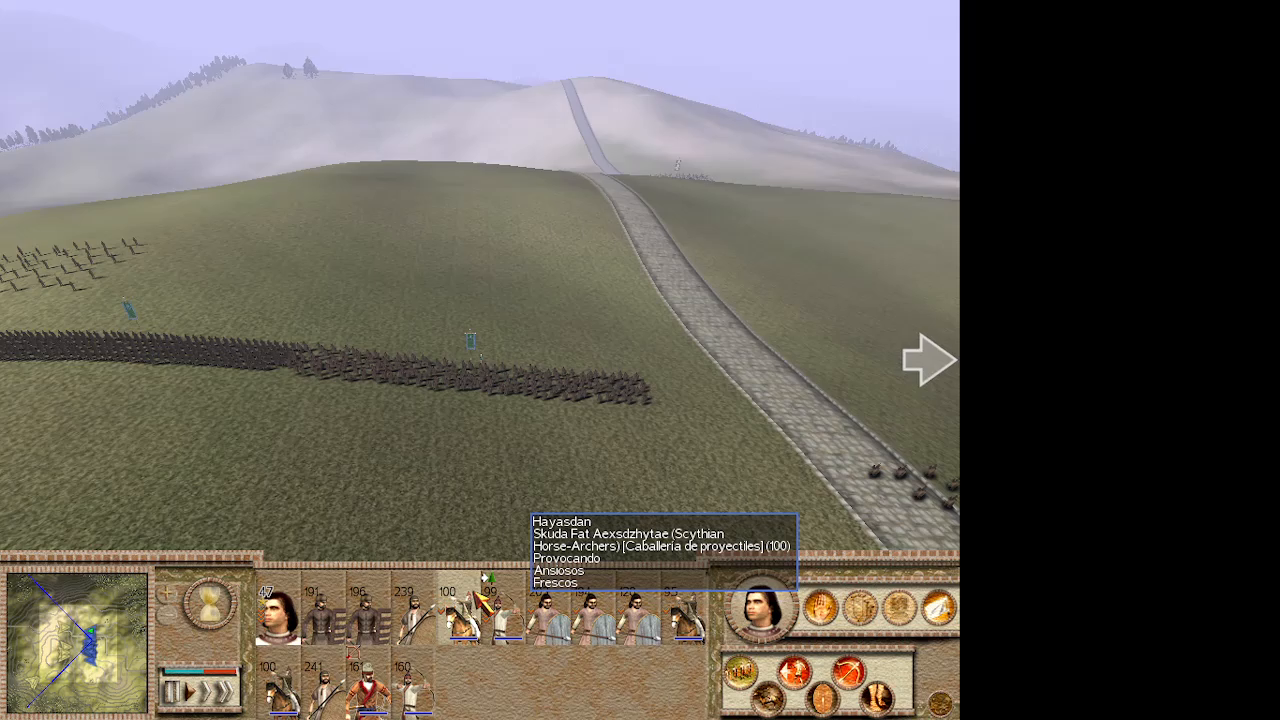
{"action": "left_click", "coordinate": [685, 612], "text": "ctrl"}
{"action": "left_click", "coordinate": [266, 692], "text": "ctrl"}
{"action": "key", "text": "w"}
{"action": "key", "text": "d"}
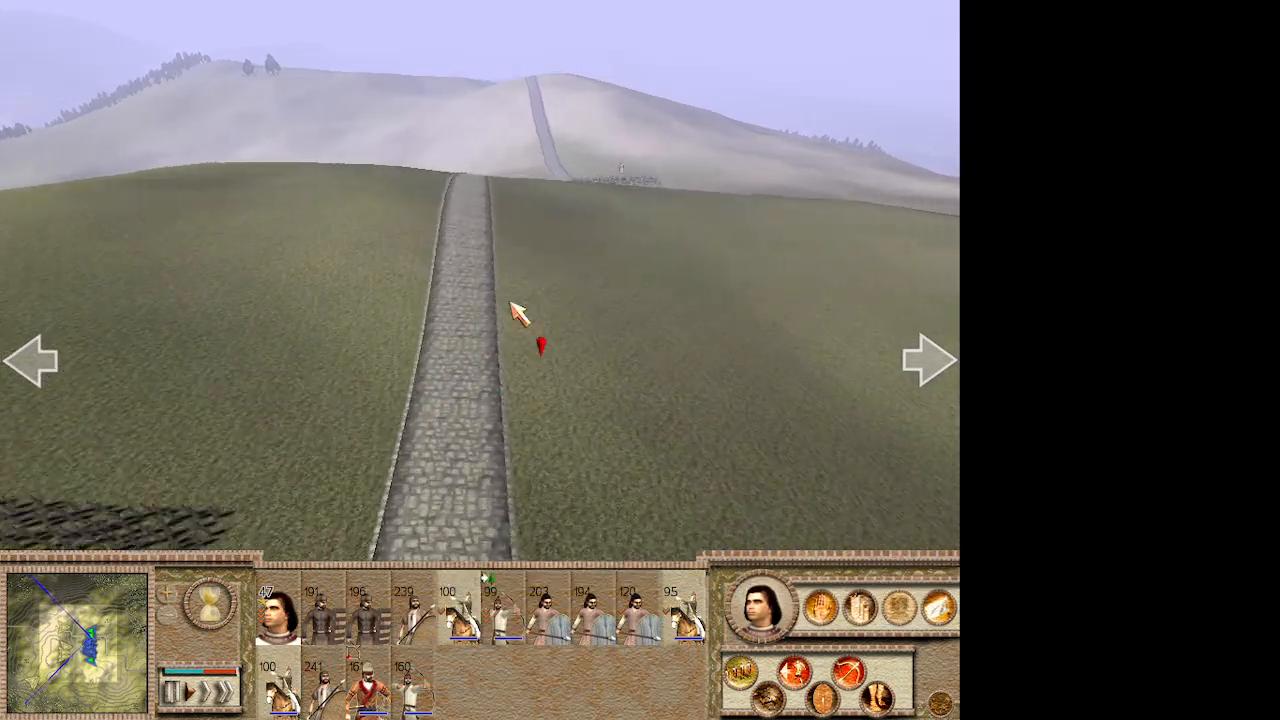
{"action": "right_click", "coordinate": [590, 215]}
{"action": "right_click", "coordinate": [590, 215]}
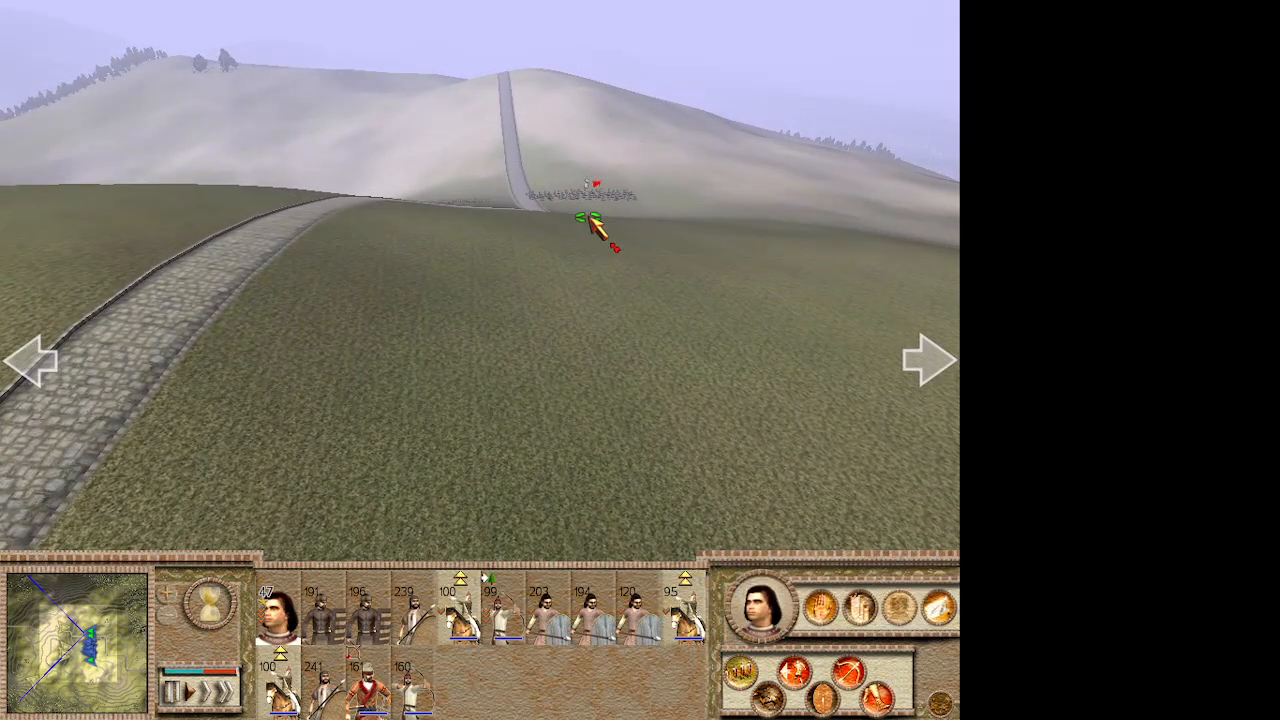
{"action": "key", "text": "s"}
{"action": "key", "text": "a"}
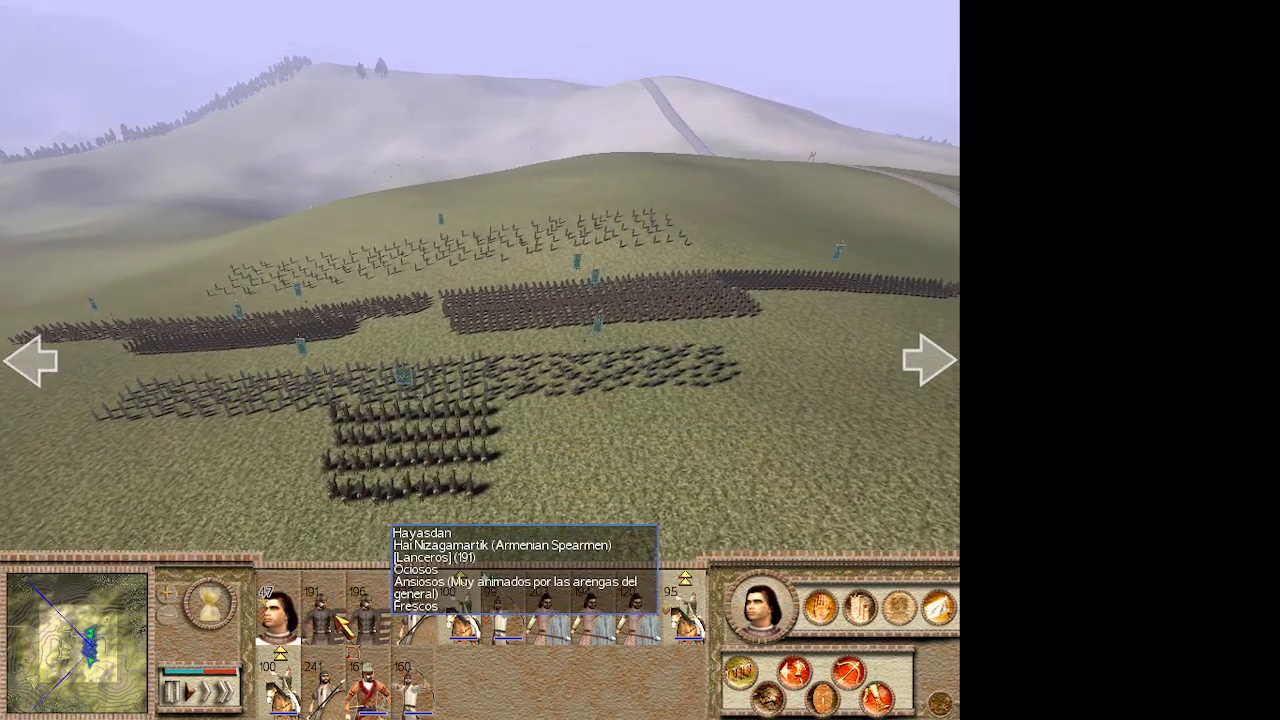
{"action": "key", "text": "w"}
{"action": "key", "text": "s"}
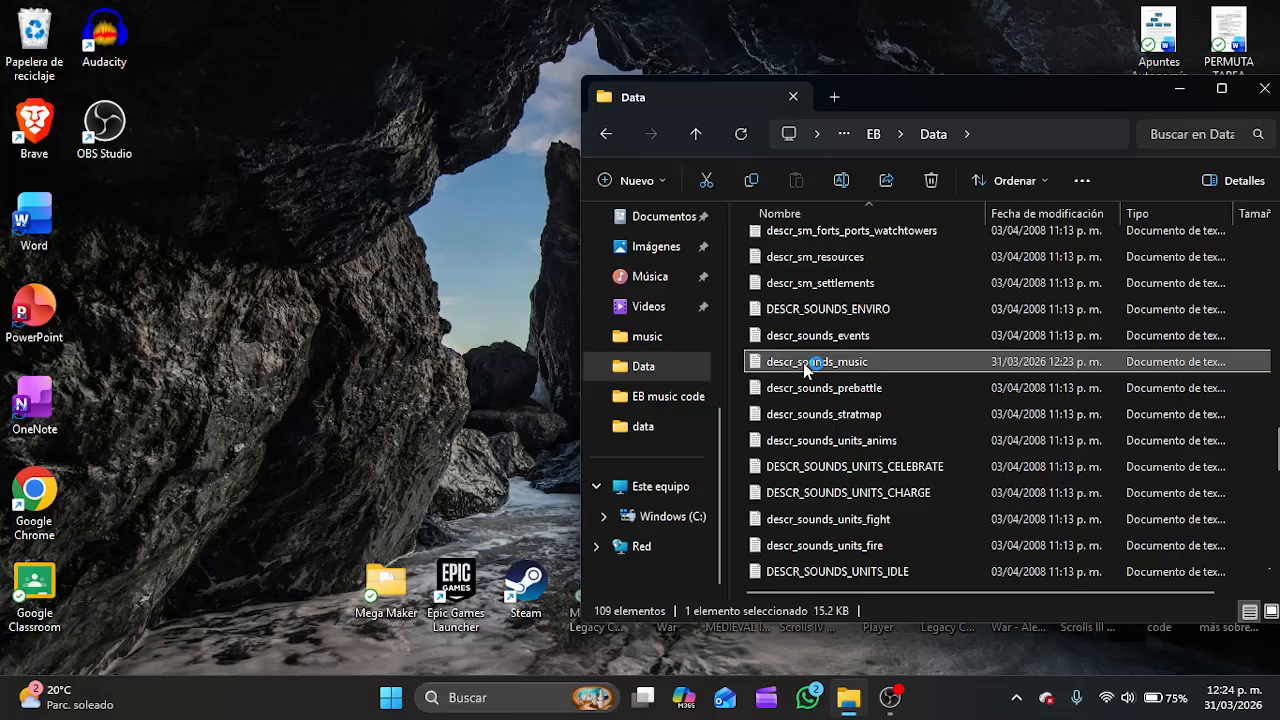
Reopen descr_sounds_music from the EB Data folder and copy the Roman MUSIC_BATTLE_MOBILIZE tracks, Rome_March_1.mp3 through The_Vengeful_Spartan.mp3.
{"action": "double_click", "coordinate": [817, 364]}
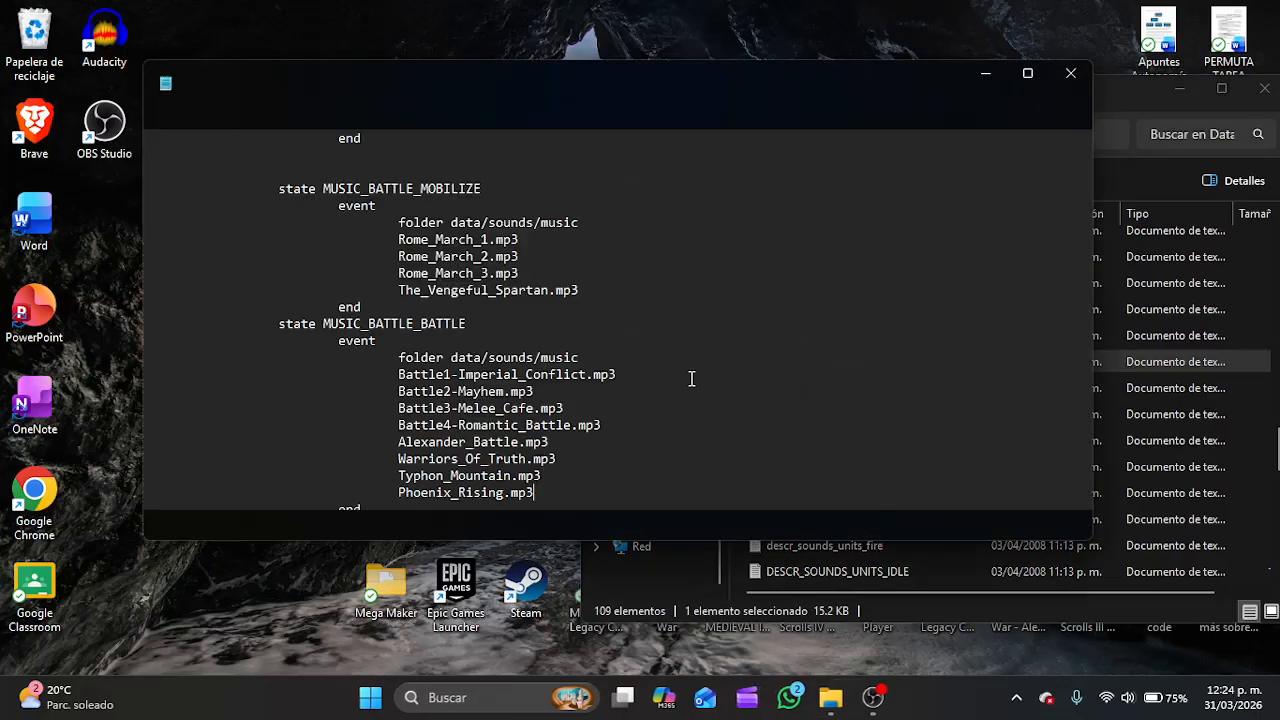
{"action": "scroll", "coordinate": [691, 377], "scroll_direction": "down", "scroll_amount": 4}
{"action": "scroll", "coordinate": [626, 380], "scroll_direction": "up", "scroll_amount": 2}
{"action": "scroll", "coordinate": [622, 380], "scroll_direction": "up", "scroll_amount": 7}
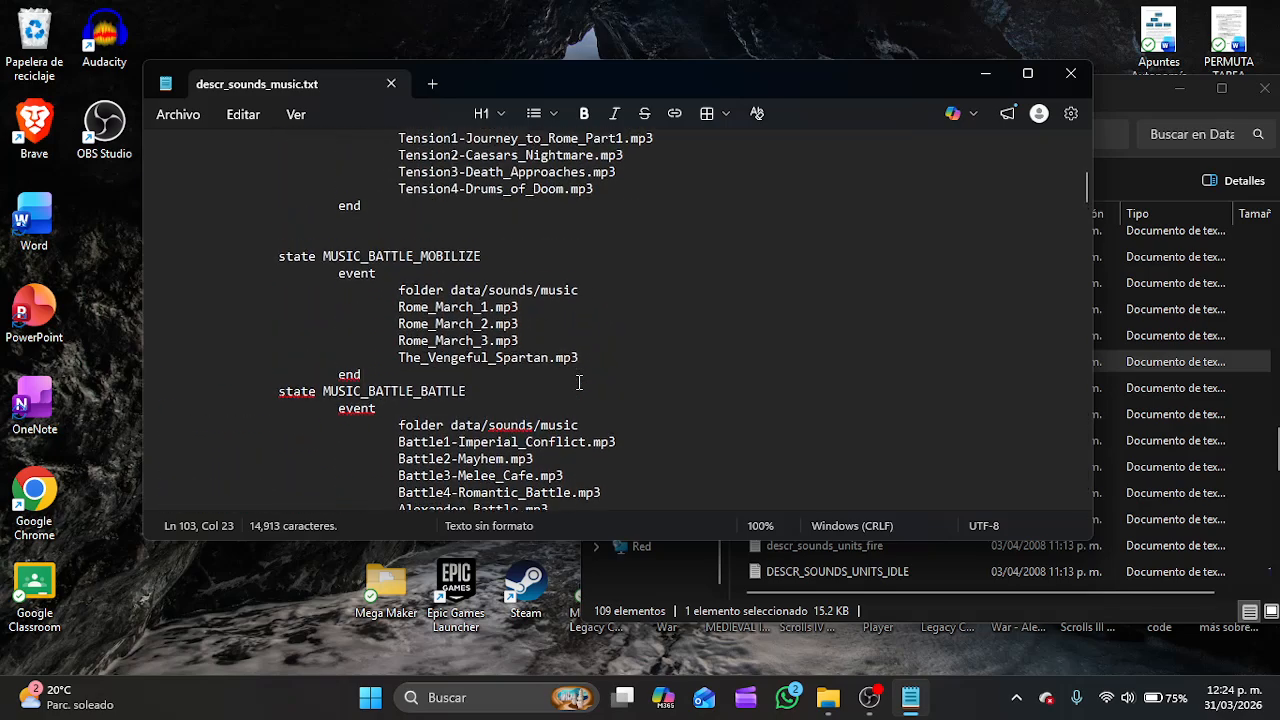
{"action": "scroll", "coordinate": [578, 382], "scroll_direction": "down", "scroll_amount": 2}
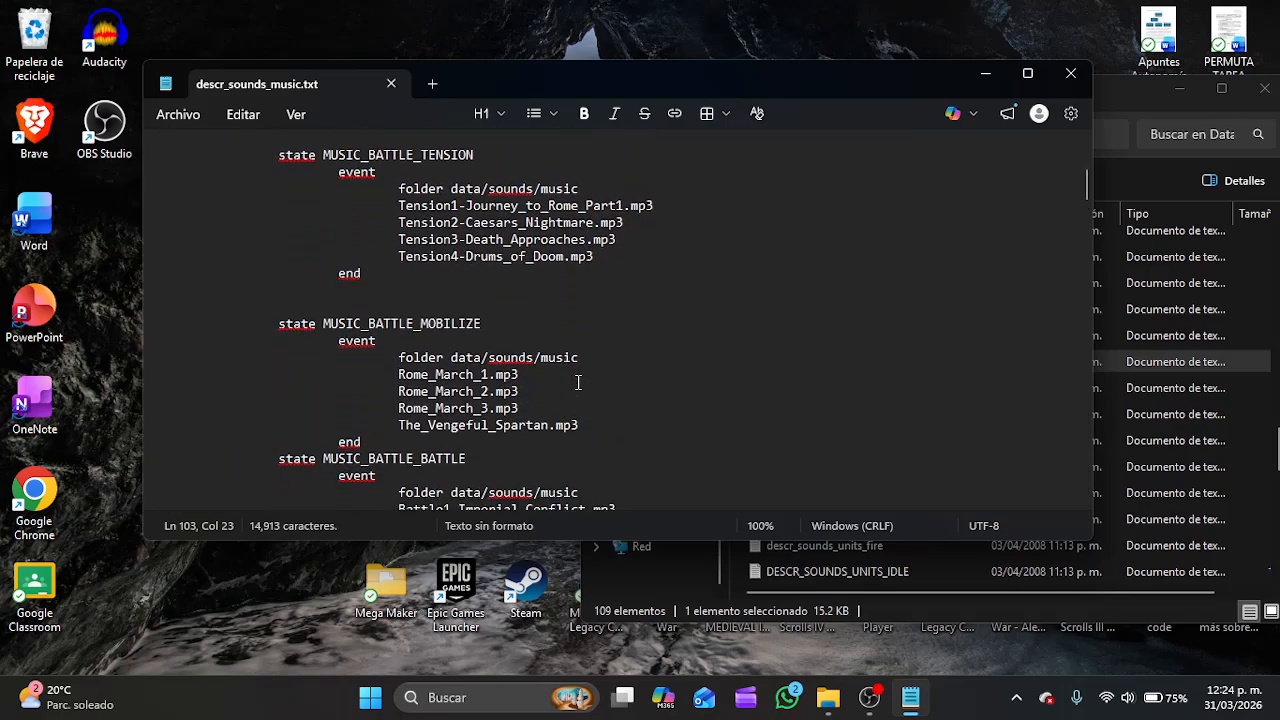
{"action": "scroll", "coordinate": [578, 382], "scroll_direction": "up", "scroll_amount": 2}
{"action": "scroll", "coordinate": [578, 382], "scroll_direction": "up", "scroll_amount": 8}
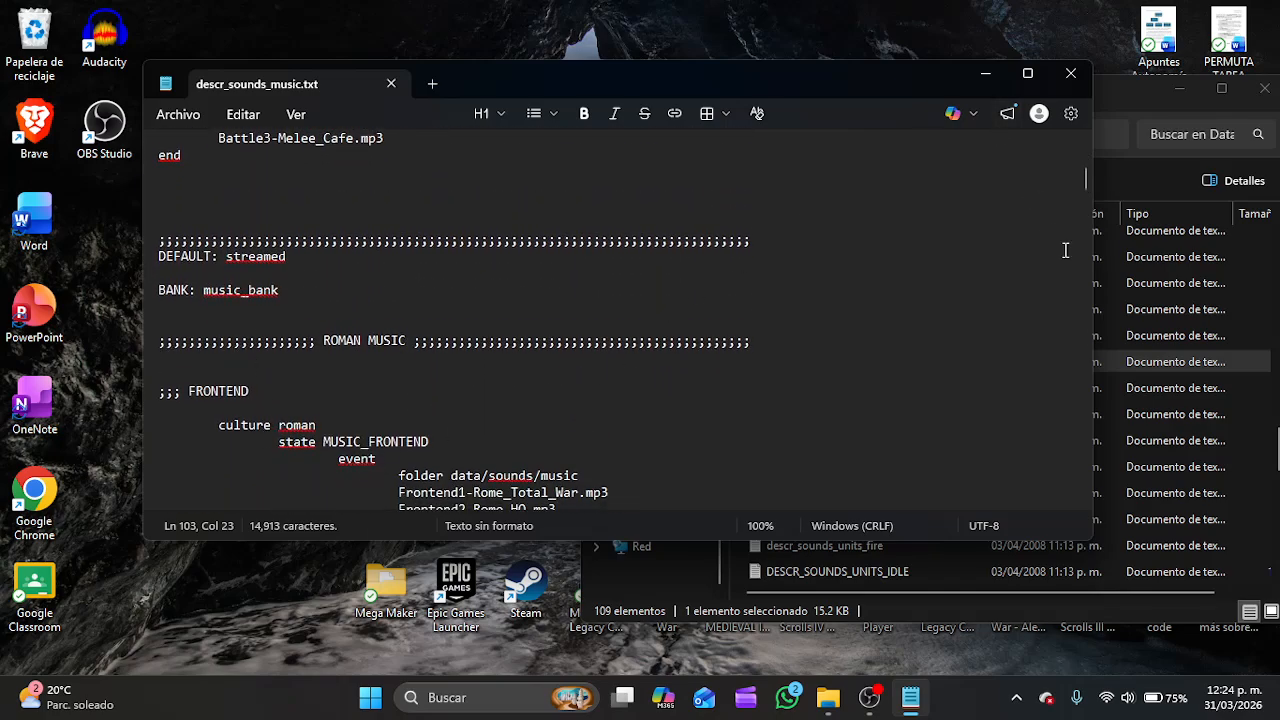
{"action": "scroll", "coordinate": [1086, 190], "scroll_direction": "down", "scroll_amount": 5}
{"action": "scroll", "coordinate": [600, 380], "scroll_direction": "down", "scroll_amount": 4}
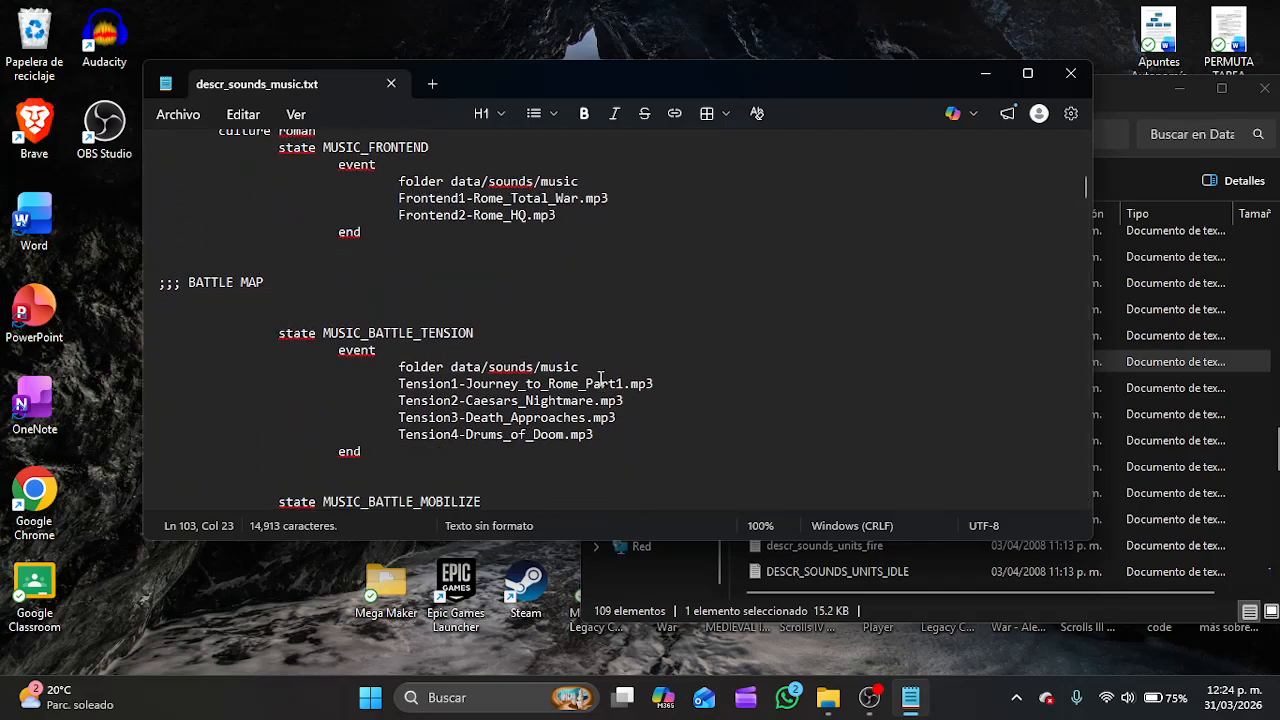
{"action": "left_click_drag", "start_coordinate": [591, 432], "coordinate": [398, 383]}
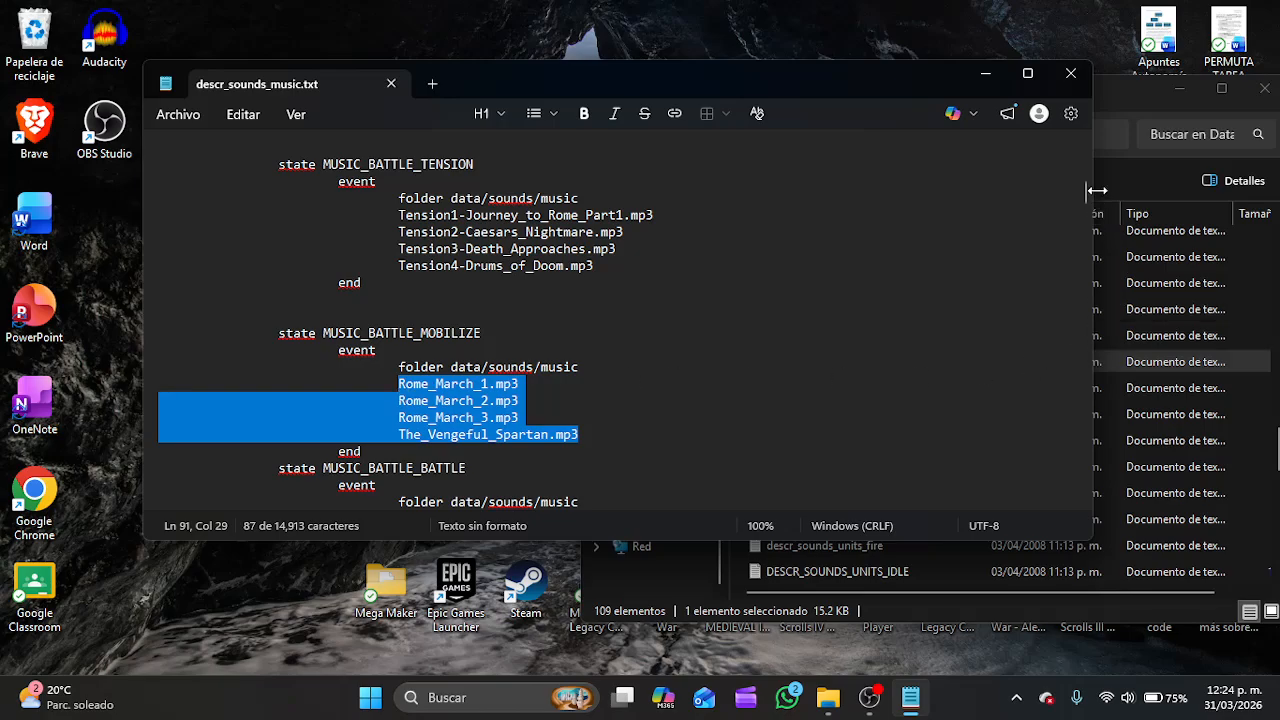
Maximize the text file and replace the four MUSIC_BATTLE_TENSION tracks in the ARABIC MUSIC section with the copied Roman mobilize tracks.
{"action": "left_click_drag", "start_coordinate": [1085, 200], "coordinate": [1086, 280]}
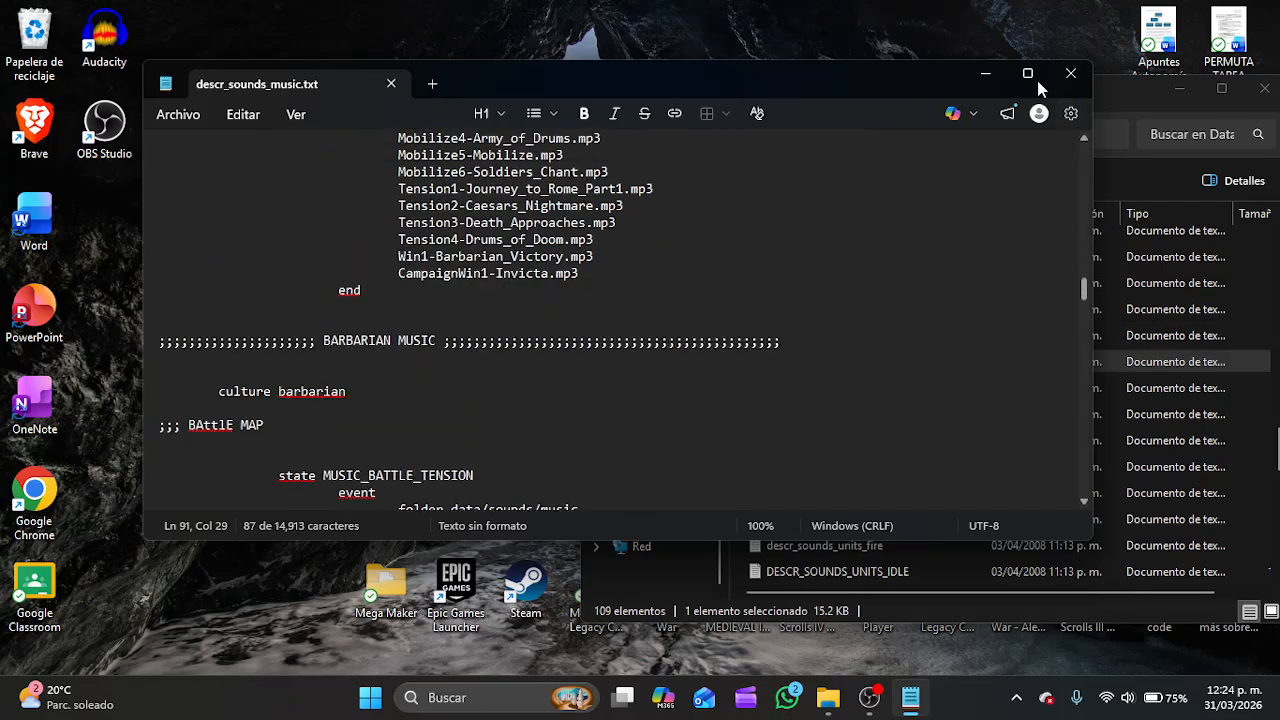
{"action": "left_click", "coordinate": [1027, 73]}
{"action": "scroll", "coordinate": [660, 403], "scroll_direction": "down", "scroll_amount": 5}
{"action": "scroll", "coordinate": [606, 391], "scroll_direction": "up", "scroll_amount": 2}
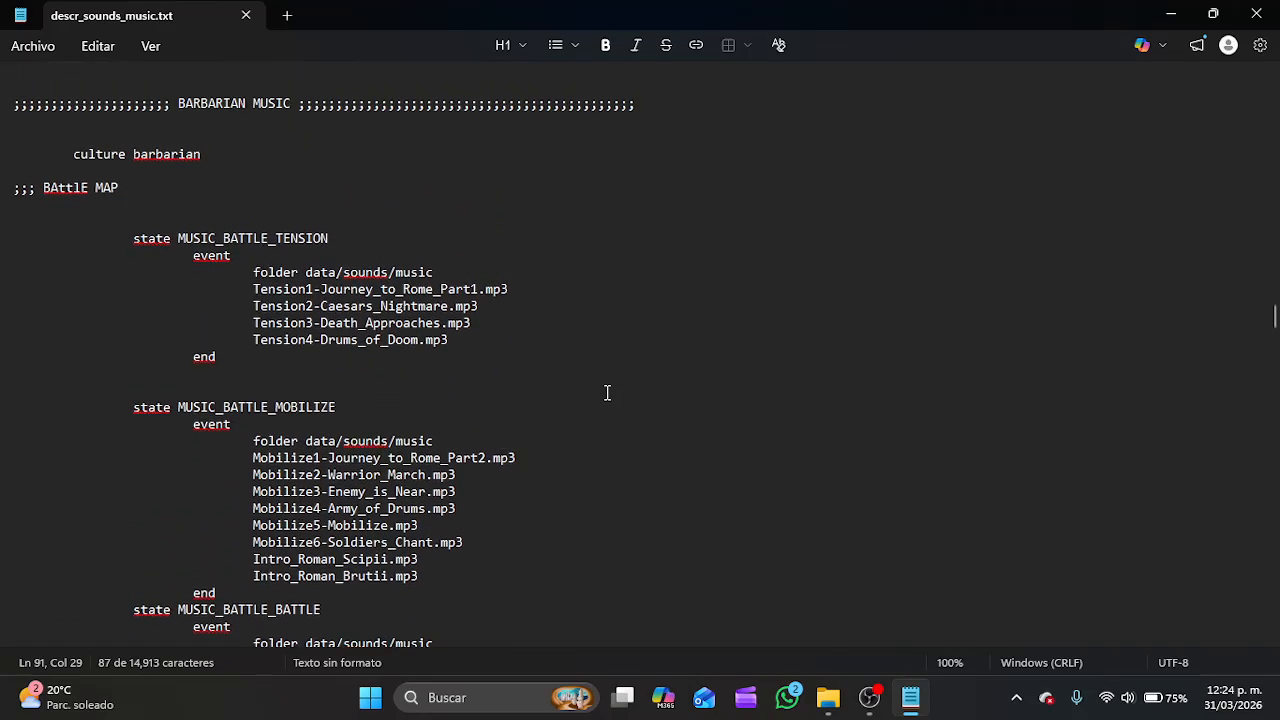
{"action": "scroll", "coordinate": [471, 333], "scroll_direction": "down", "scroll_amount": 20}
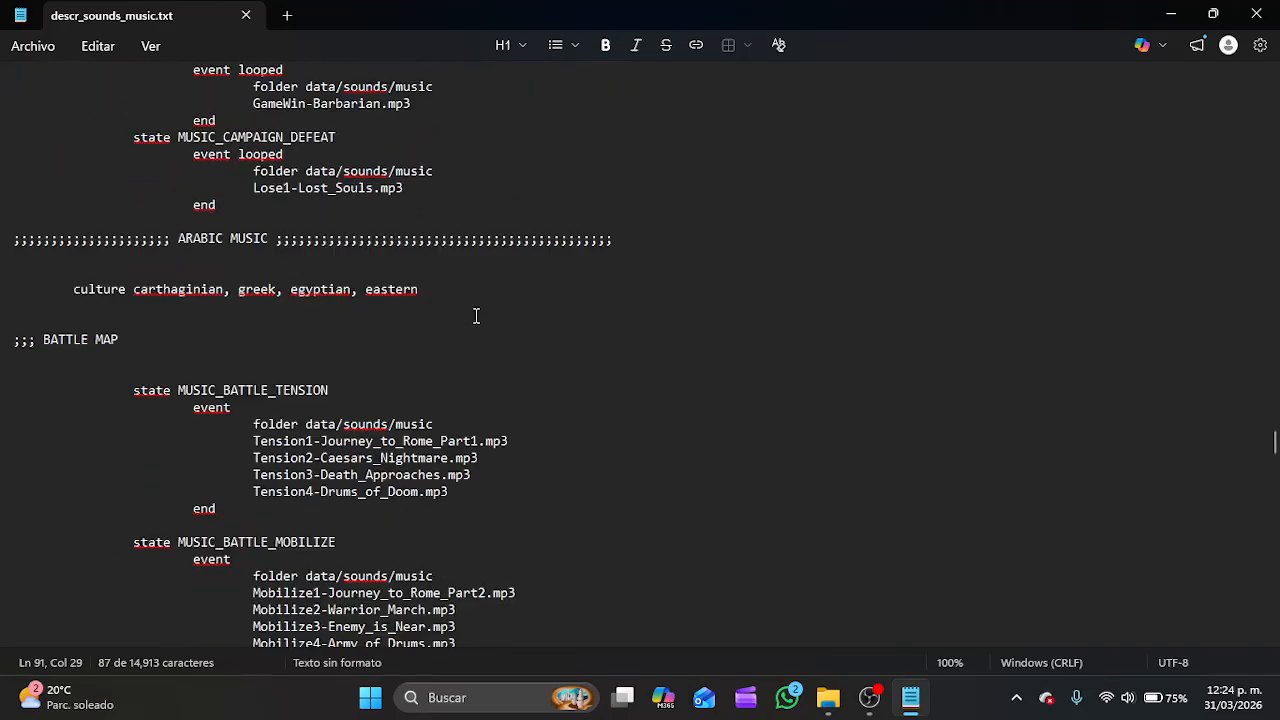
{"action": "scroll", "coordinate": [476, 315], "scroll_direction": "down", "scroll_amount": 3}
{"action": "scroll", "coordinate": [476, 315], "scroll_direction": "up", "scroll_amount": 2}
{"action": "left_click_drag", "start_coordinate": [477, 396], "coordinate": [267, 342]}
{"action": "key", "text": "ctrl+v"}
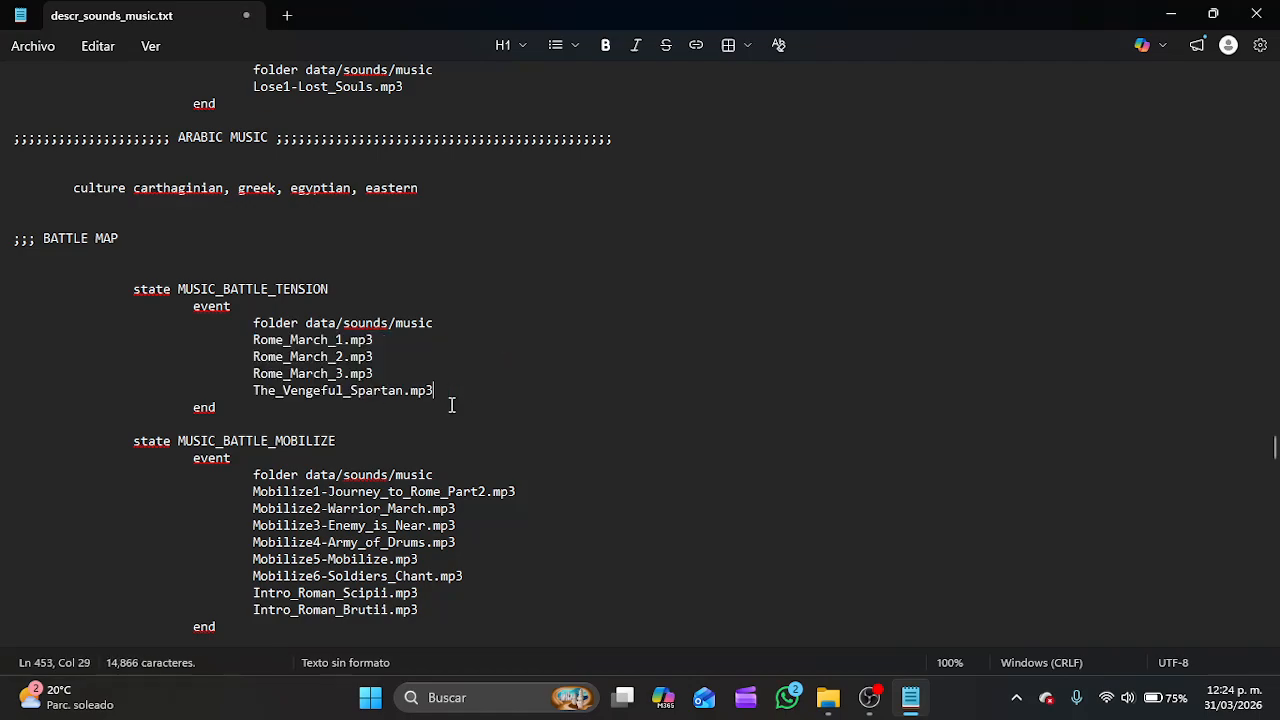
Copy the Roman MUSIC_BATTLE_BATTLE tracks, from Battle1-Imperial_Conflict.mp3 through Phoenix_Rising.mp3.
{"action": "scroll", "coordinate": [451, 403], "scroll_direction": "down", "scroll_amount": 3}
{"action": "scroll", "coordinate": [640, 350], "scroll_direction": "up", "scroll_amount": 20}
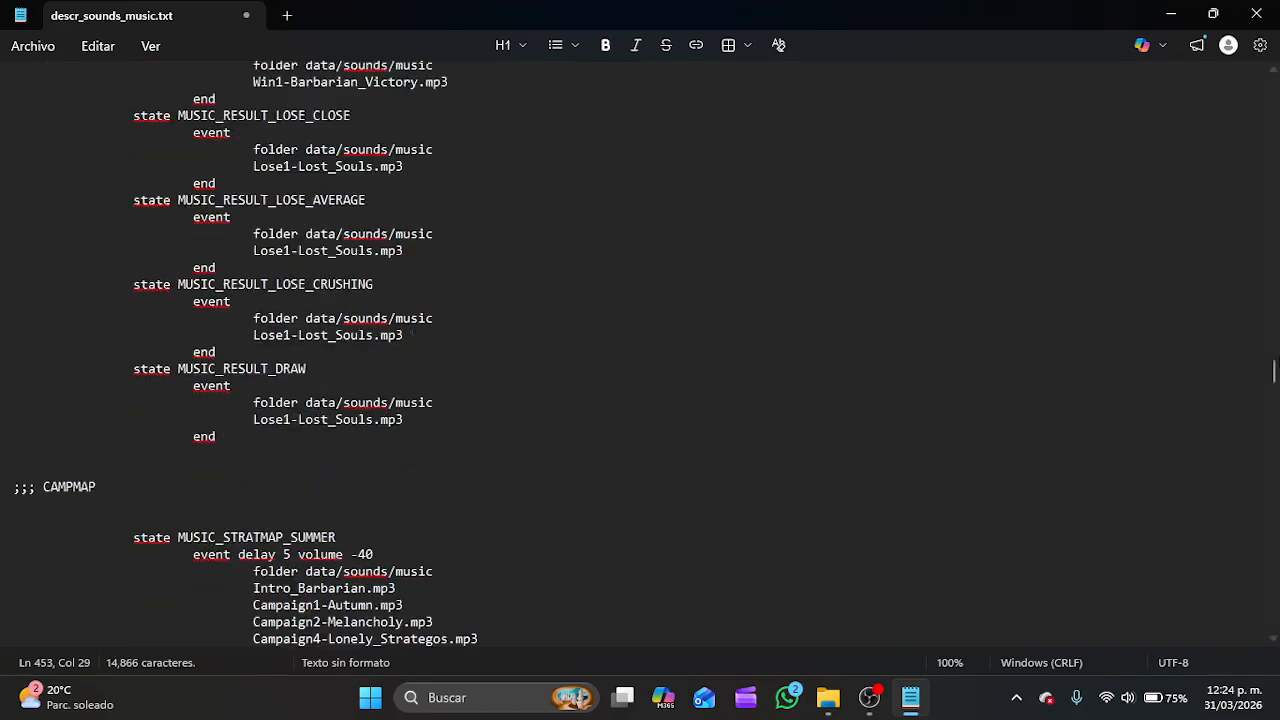
{"action": "scroll", "coordinate": [640, 350], "scroll_direction": "down", "scroll_amount": 3}
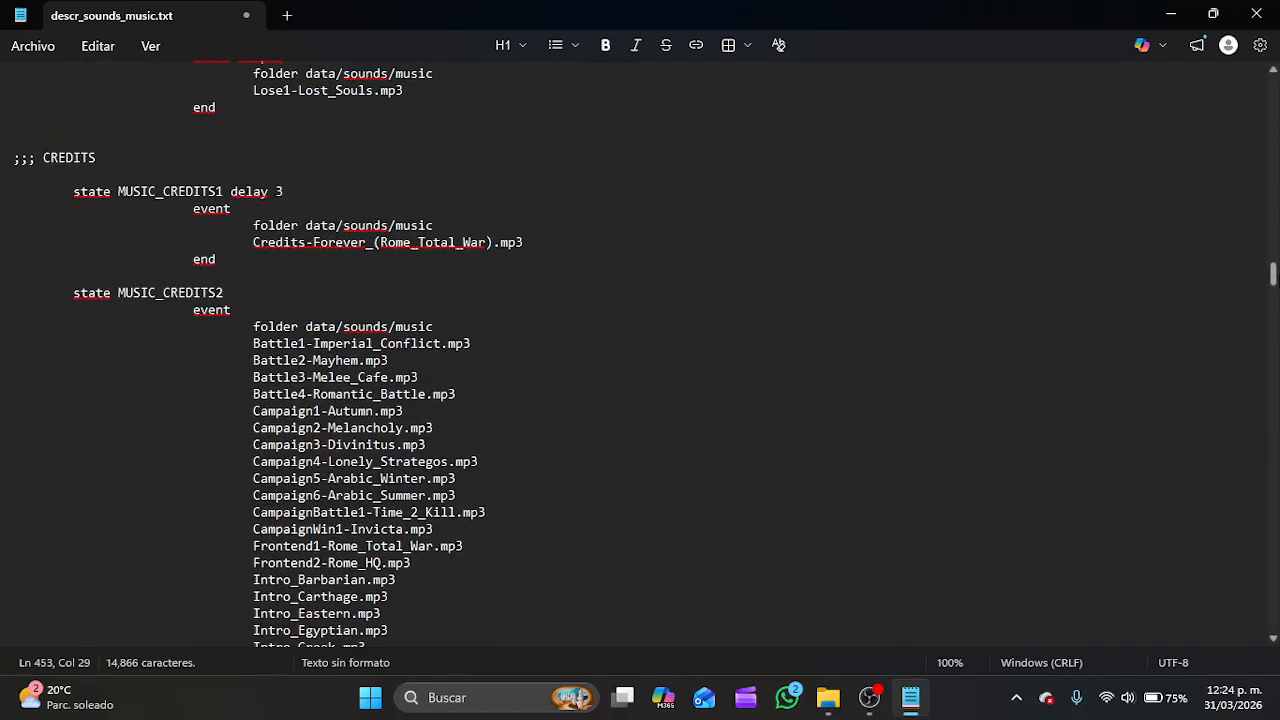
{"action": "scroll", "coordinate": [640, 350], "scroll_direction": "up", "scroll_amount": 15}
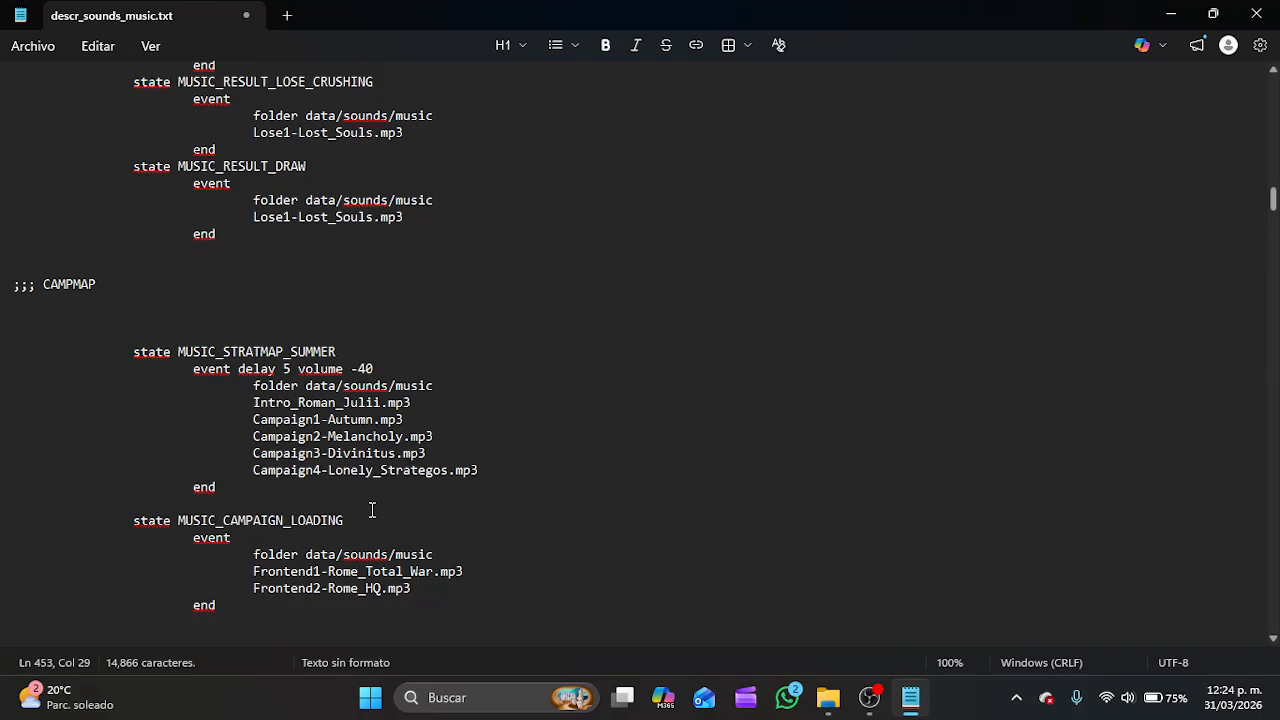
{"action": "scroll", "coordinate": [386, 489], "scroll_direction": "up", "scroll_amount": 3}
{"action": "scroll", "coordinate": [386, 489], "scroll_direction": "down", "scroll_amount": 1}
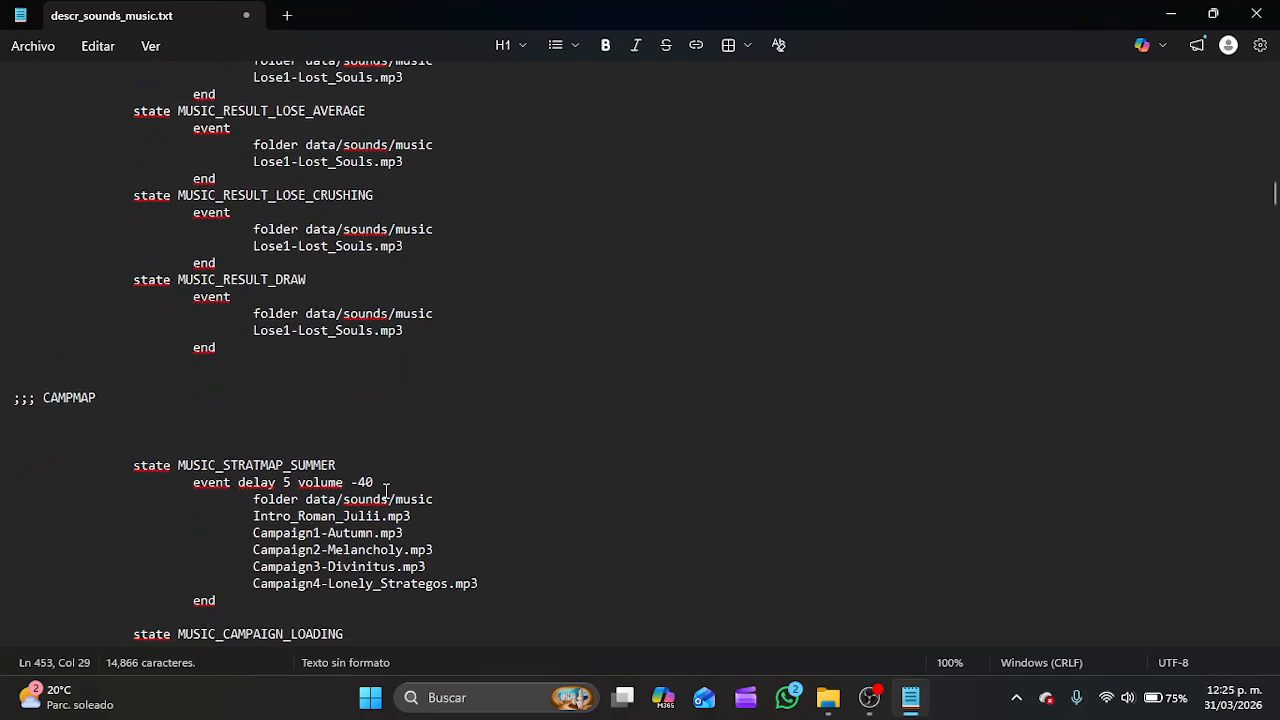
{"action": "scroll", "coordinate": [386, 489], "scroll_direction": "up", "scroll_amount": 20}
{"action": "scroll", "coordinate": [386, 489], "scroll_direction": "down", "scroll_amount": 7}
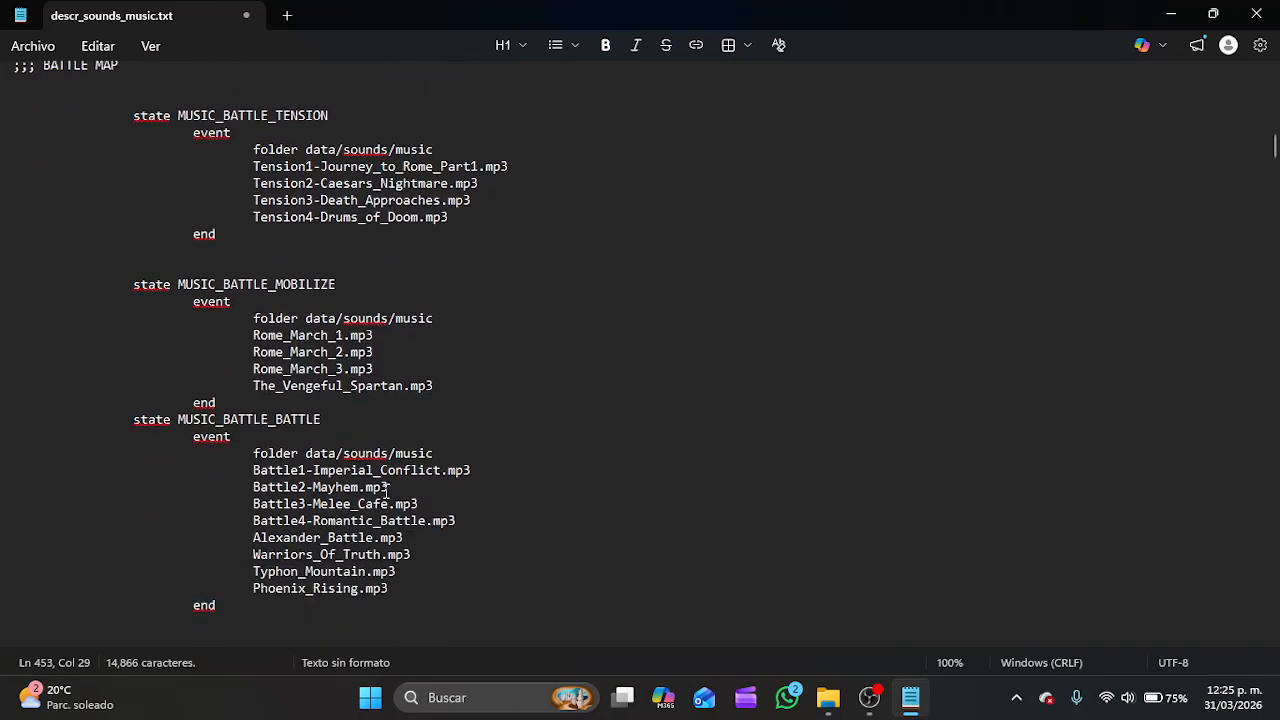
{"action": "left_click_drag", "start_coordinate": [410, 588], "coordinate": [260, 470]}
{"action": "key", "text": "ctrl+c"}
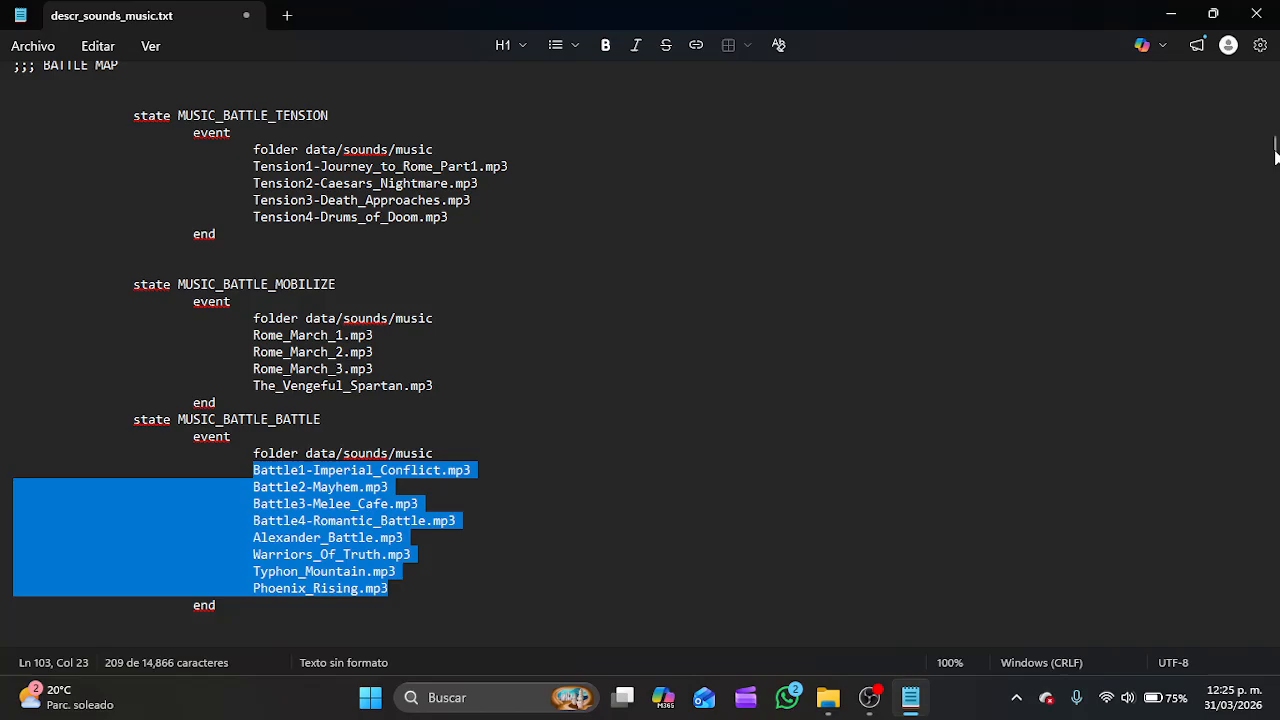
Replace the four MUSIC_BATTLE_BATTLE tracks in the ARABIC MUSIC section with the copied Roman battle tracks, Battle1-Imperial_Conflict.mp3 through Phoenix_Rising.mp3.
{"action": "mouse_move", "coordinate": [1276, 155]}
{"action": "left_mouse_down"}
{"action": "mouse_move", "coordinate": [1268, 595]}
{"action": "mouse_move", "coordinate": [1274, 443]}
{"action": "mouse_move", "coordinate": [1268, 545]}
{"action": "mouse_move", "coordinate": [1273, 457]}
{"action": "left_mouse_up"}
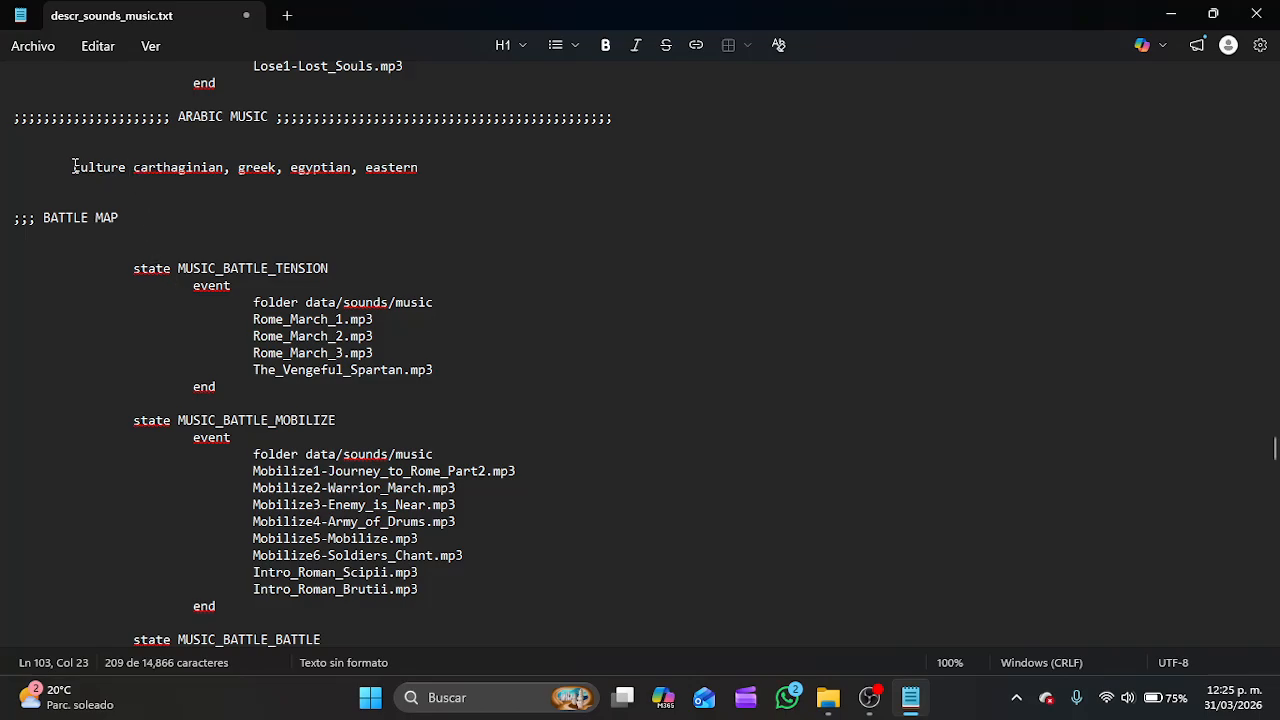
{"action": "left_click_drag", "start_coordinate": [74, 167], "coordinate": [348, 178]}
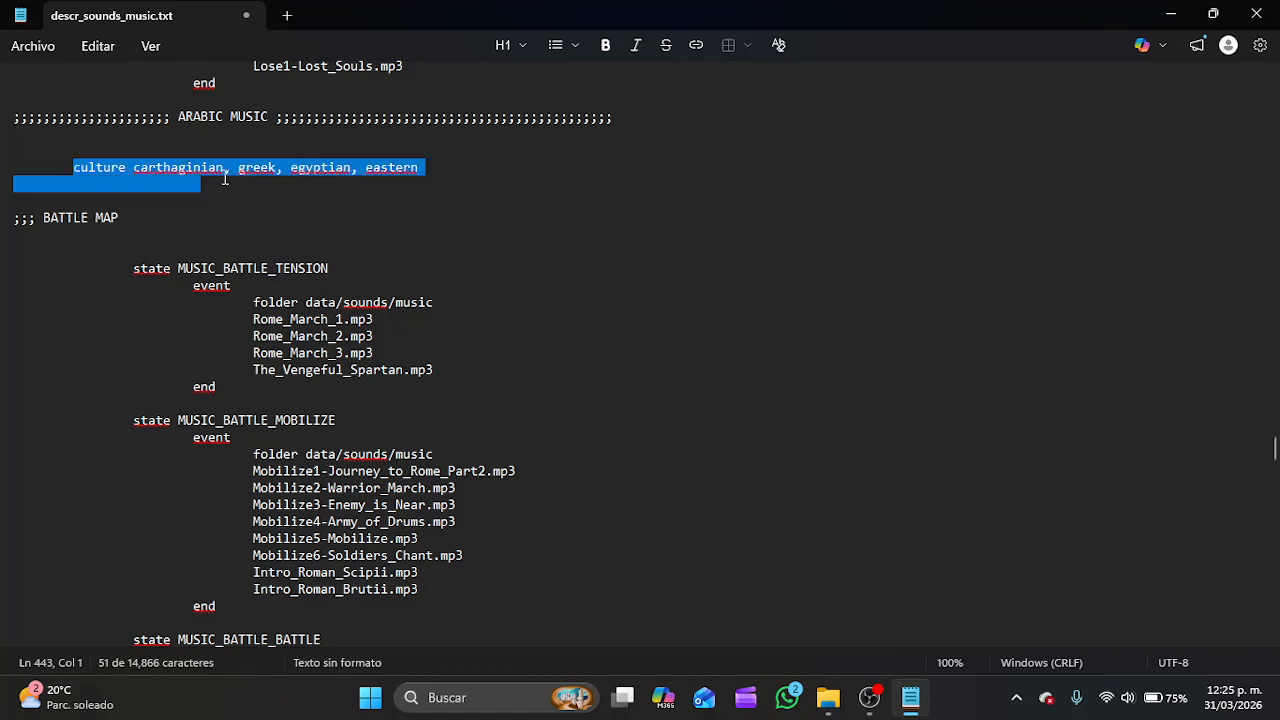
{"action": "left_click_drag", "start_coordinate": [225, 178], "coordinate": [346, 175]}
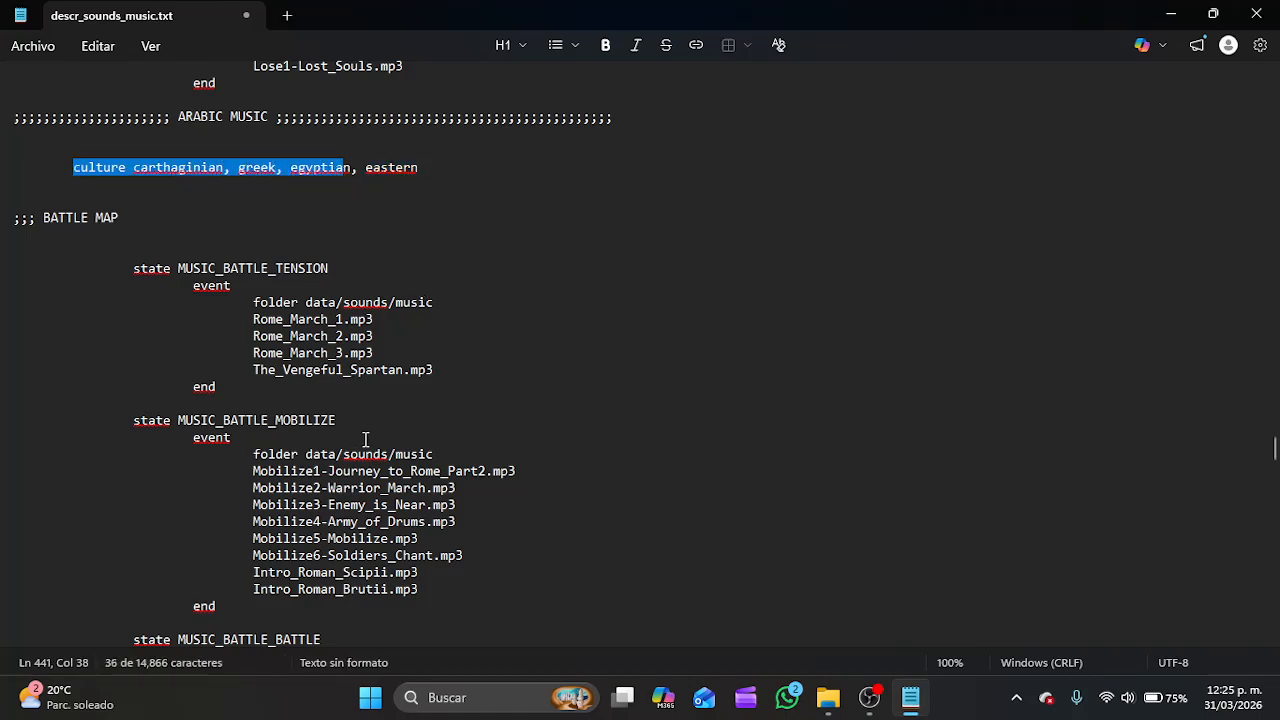
{"action": "scroll", "coordinate": [365, 440], "scroll_direction": "down", "scroll_amount": 1}
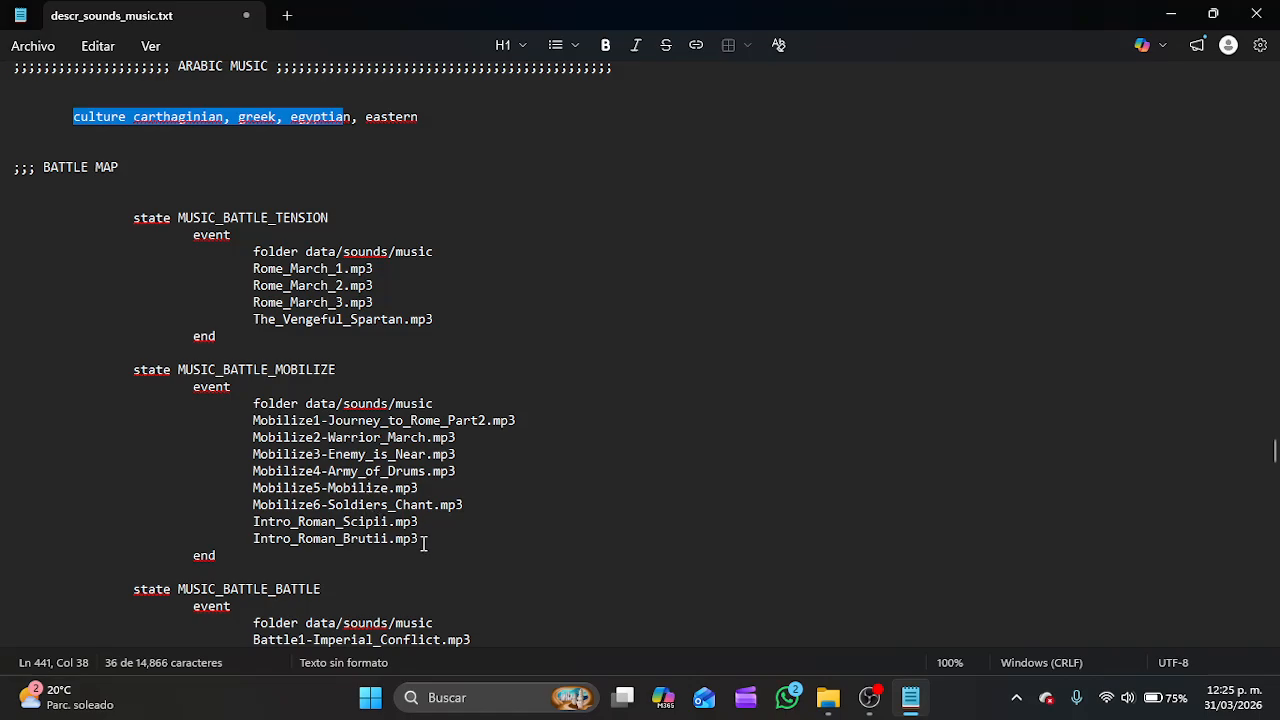
{"action": "scroll", "coordinate": [423, 543], "scroll_direction": "down", "scroll_amount": 3}
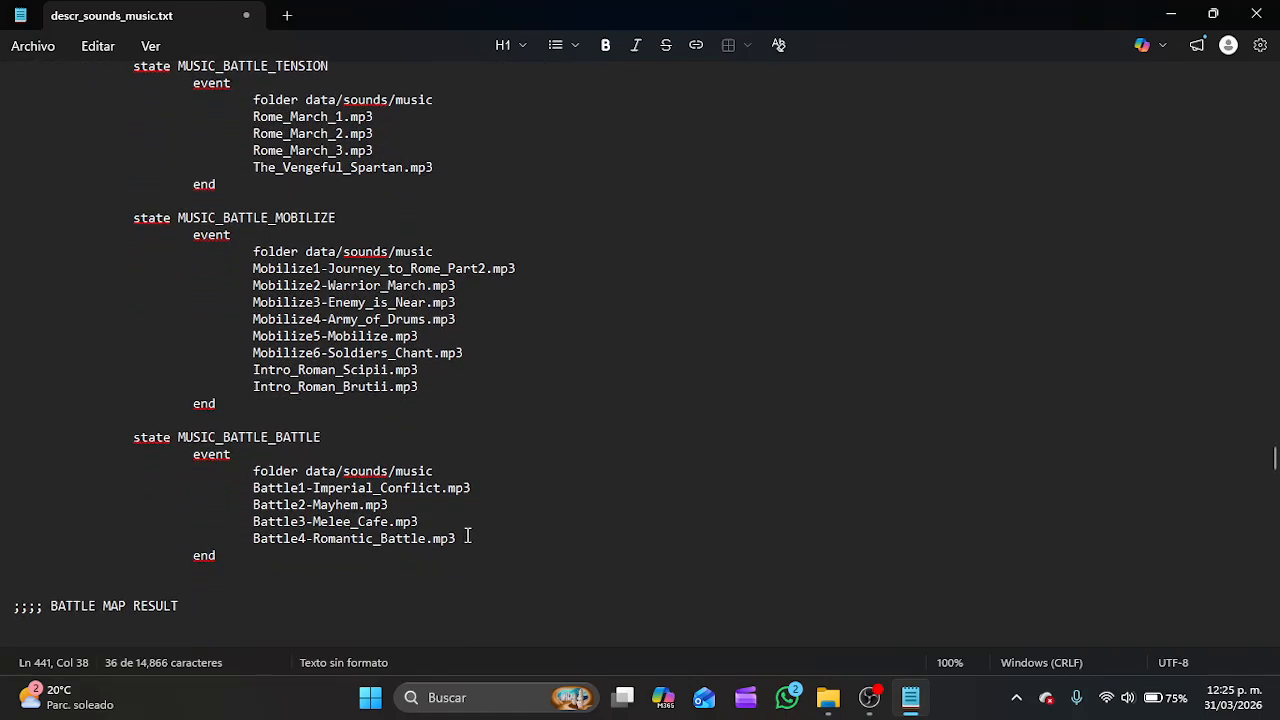
{"action": "left_click_drag", "start_coordinate": [467, 538], "coordinate": [234, 483]}
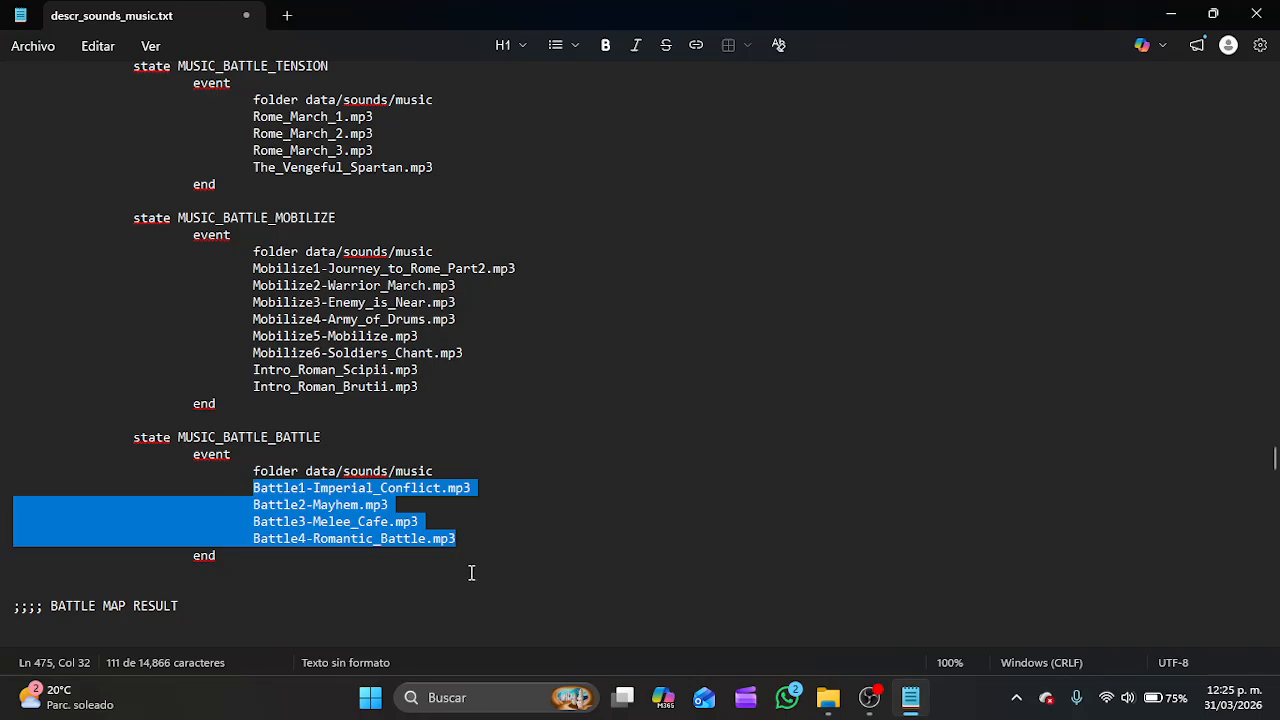
{"action": "key", "text": "ctrl+v"}
Replace the ARABIC MUSIC section's MUSIC_BATTLE_MOBILIZE tracks with Rome_March_1.mp3 through The_Vengeful_Spartan.mp3, copied from its MUSIC_BATTLE_TENSION list.
{"action": "scroll", "coordinate": [434, 320], "scroll_direction": "up", "scroll_amount": 3}
{"action": "left_click_drag", "start_coordinate": [436, 320], "coordinate": [256, 270]}
{"action": "key", "text": "ctrl+c"}
{"action": "left_click_drag", "start_coordinate": [432, 549], "coordinate": [252, 419]}
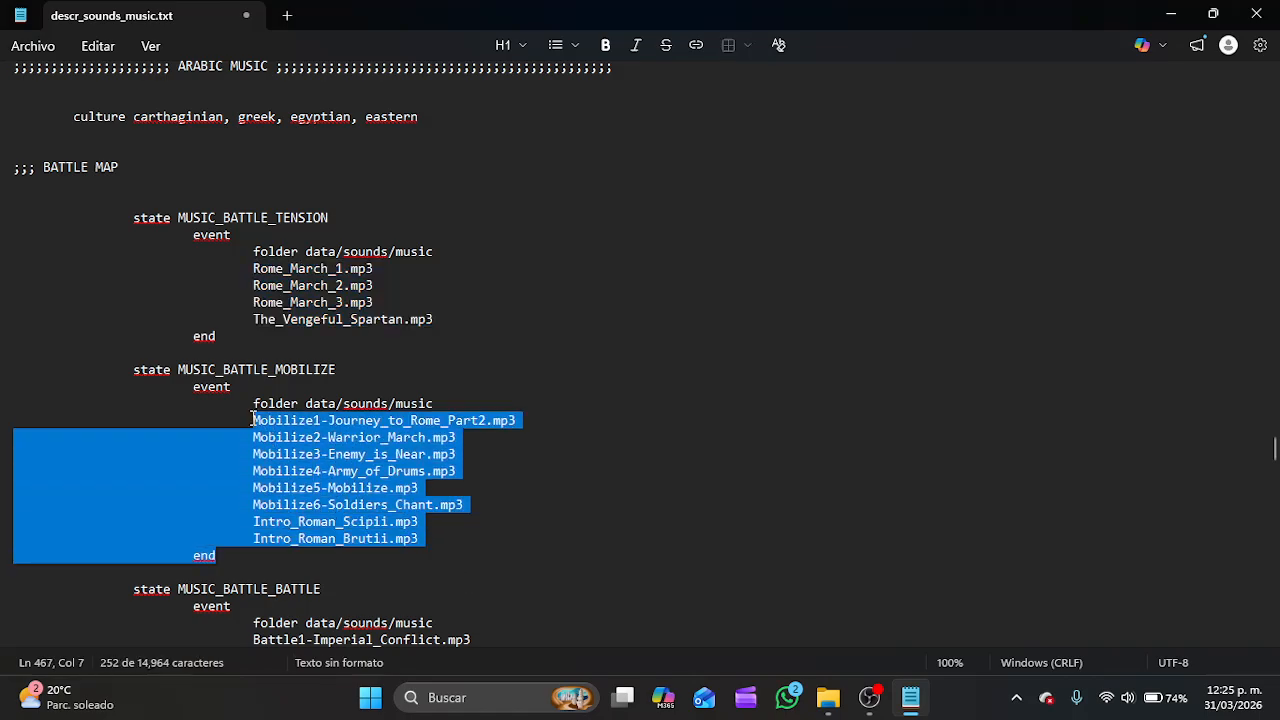
{"action": "left_click_drag", "start_coordinate": [424, 532], "coordinate": [253, 420]}
{"action": "key", "text": "ctrl+v"}
Replace the ARABIC MUSIC section's MUSIC_BATTLE_TENSION tracks with the barbarian culture's four, Tension1-Journey_to_Rome_Part1.mp3 through Tension4-Drums_of_Doom.mp3.
{"action": "scroll", "coordinate": [477, 480], "scroll_direction": "up", "scroll_amount": 5}
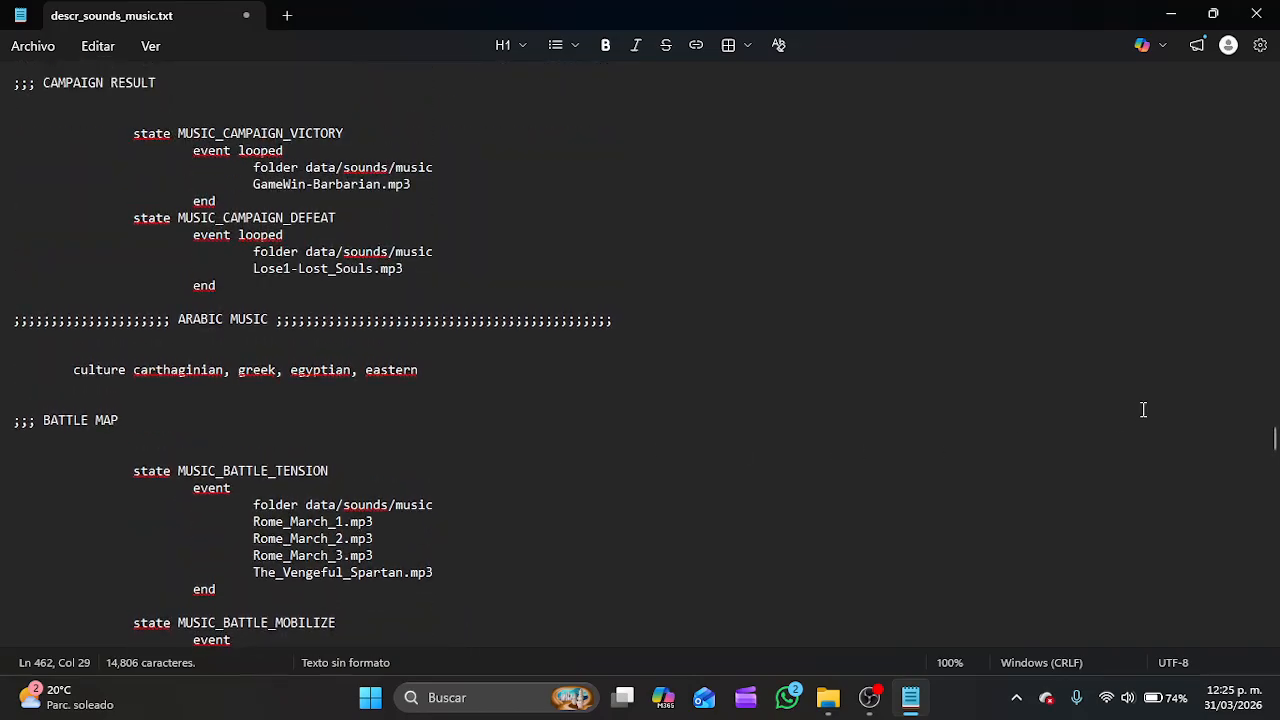
{"action": "left_click_drag", "start_coordinate": [1273, 466], "coordinate": [1273, 360]}
{"action": "scroll", "coordinate": [980, 319], "scroll_direction": "up", "scroll_amount": 7}
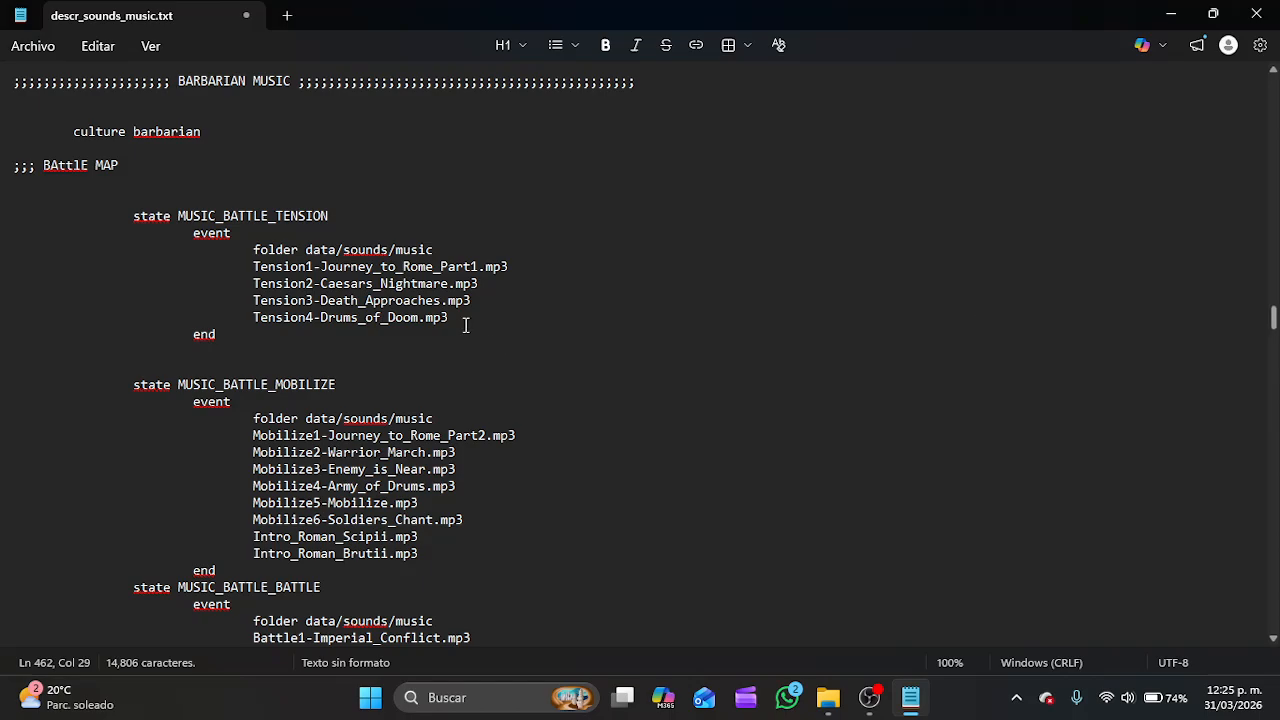
{"action": "left_click_drag", "start_coordinate": [465, 325], "coordinate": [270, 265]}
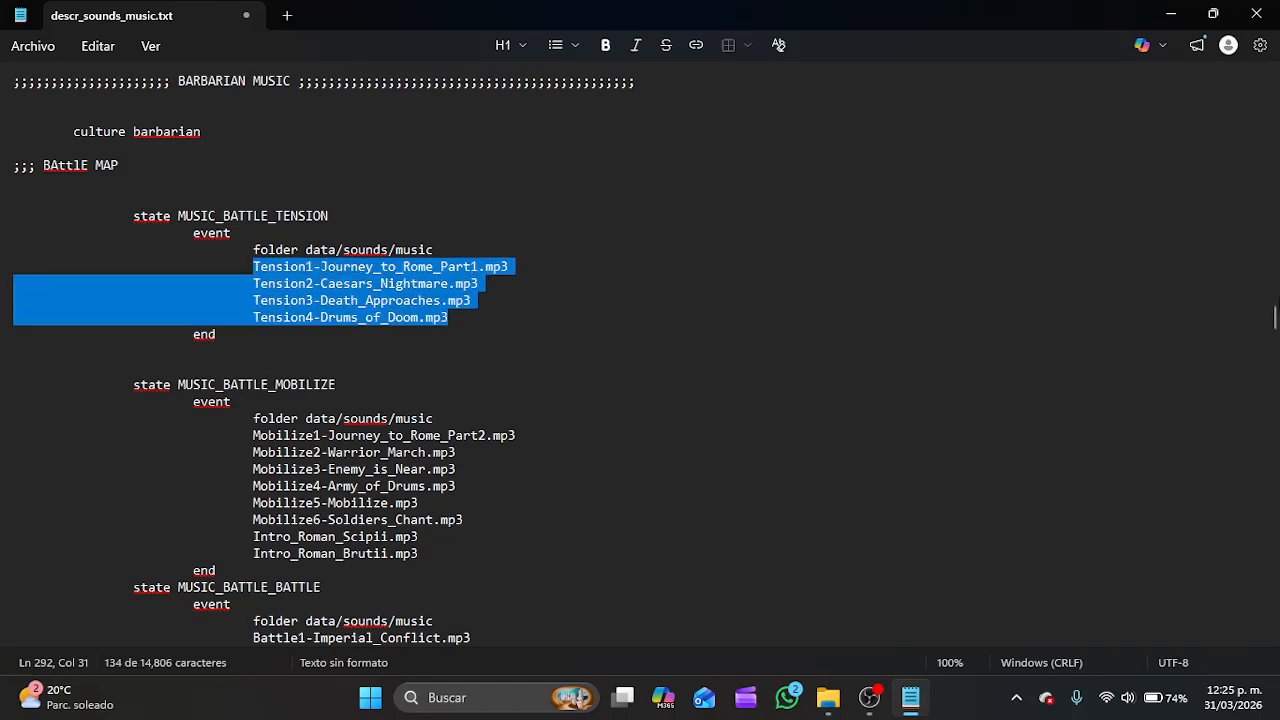
{"action": "left_click_drag", "start_coordinate": [1273, 315], "coordinate": [1273, 453]}
{"action": "left_click_drag", "start_coordinate": [444, 249], "coordinate": [255, 203]}
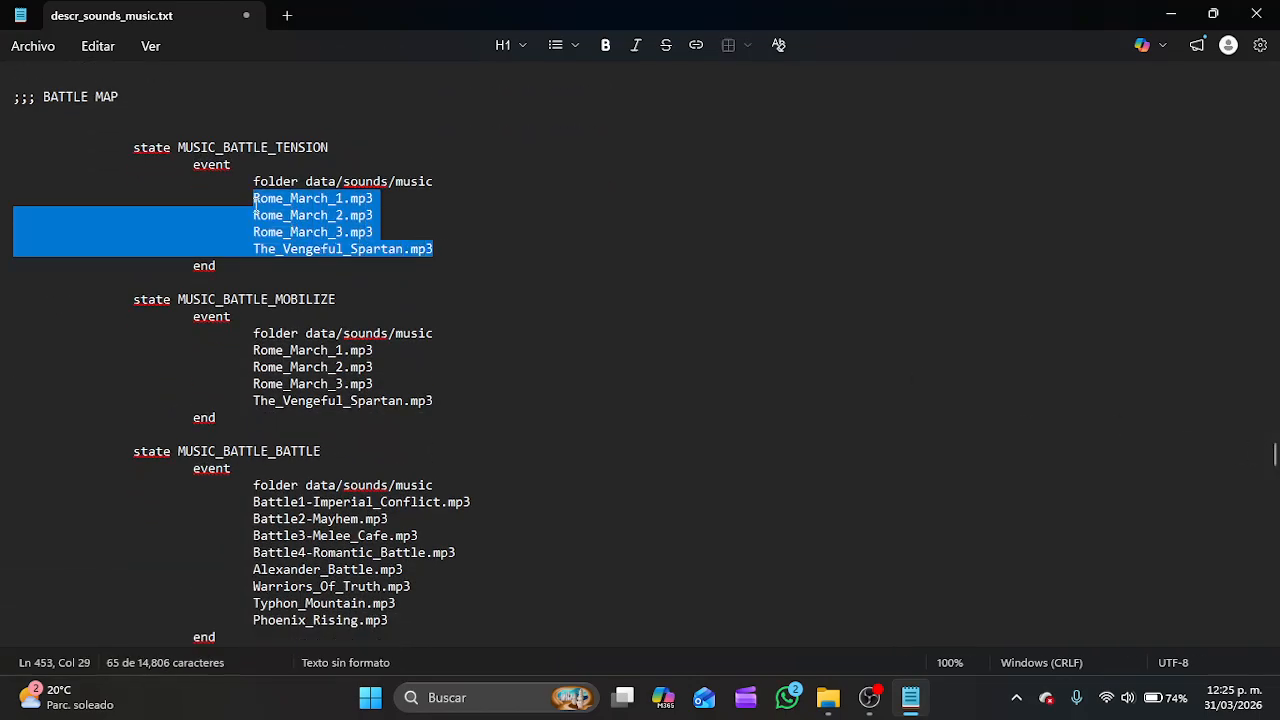
{"action": "type", "text": "Tension1-Journey_to_Rome_Part1.mp3 \t\t\t\tTension2-Caesars_Nightmare.mp3 \t\t\t\tTension3-Death_Approaches.mp3 \t\t\t\tTension4-Drums_of_Doom.mp3"}
Save descr_sounds_music.txt, closing it and the Data folder, and launch EB Single Player from the desktop.
{"action": "left_click", "coordinate": [38, 48]}
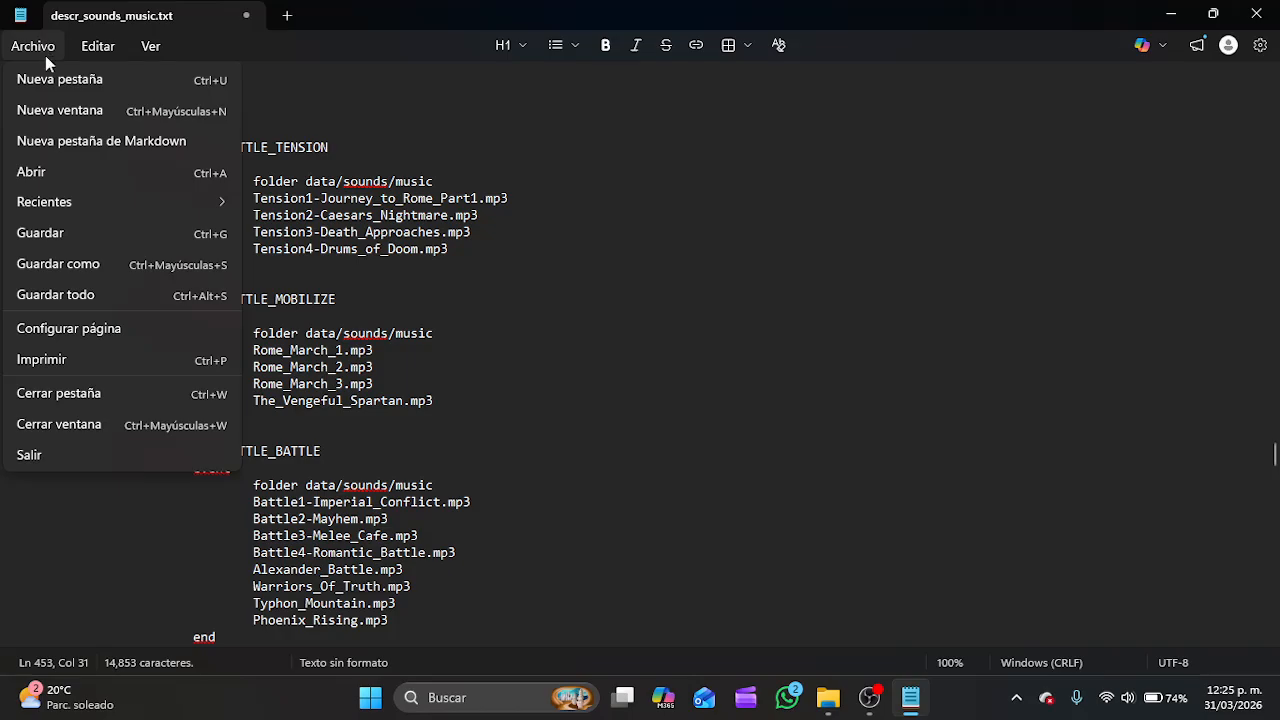
{"action": "left_click", "coordinate": [68, 230]}
{"action": "left_click", "coordinate": [1256, 14]}
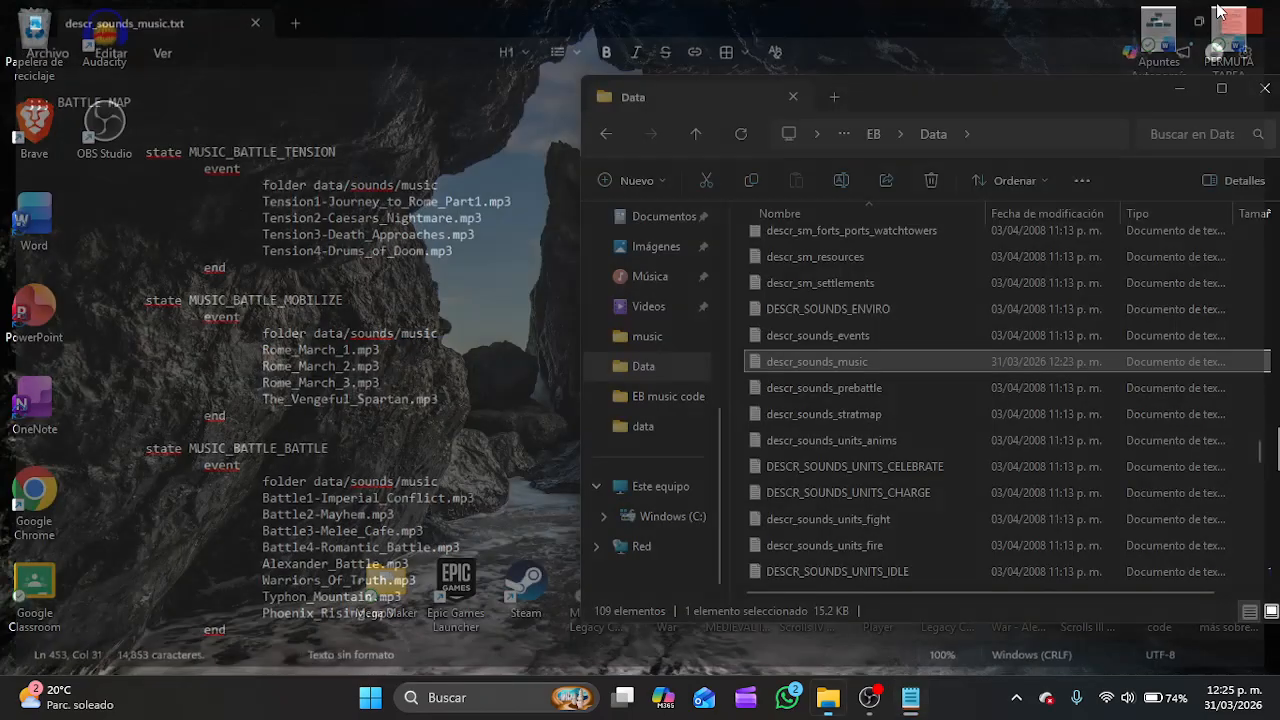
{"action": "left_click", "coordinate": [1265, 88]}
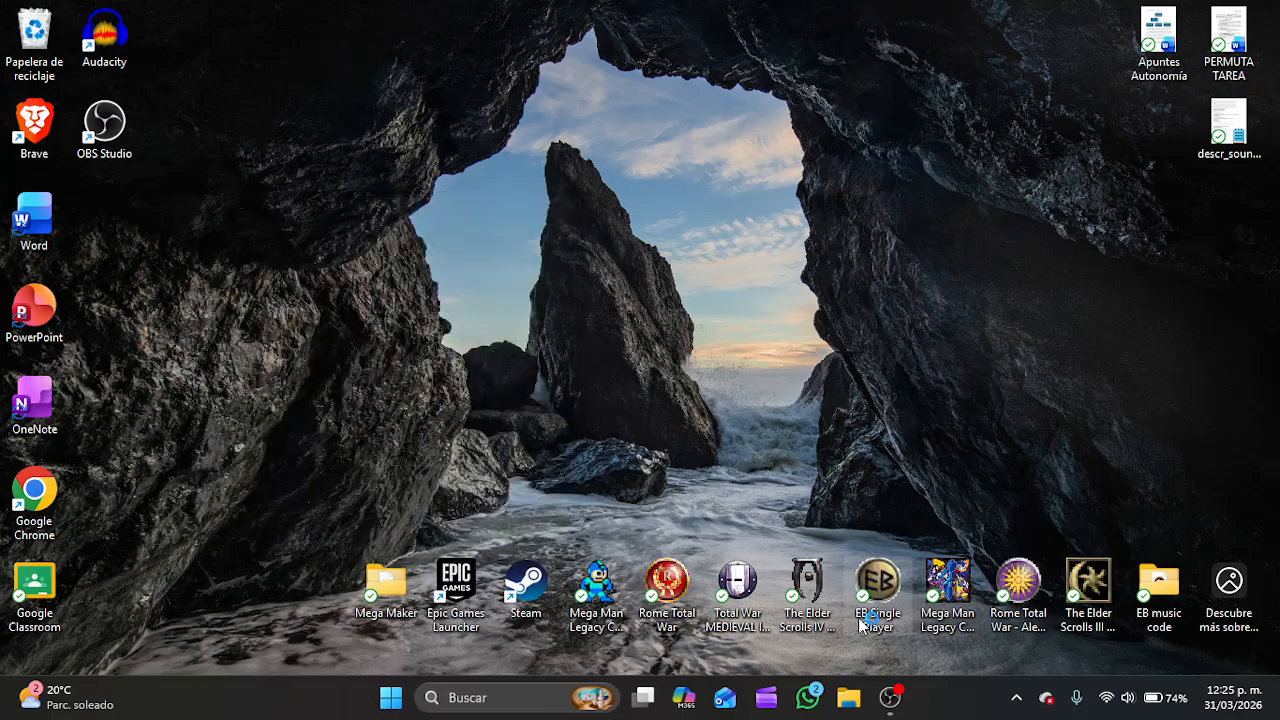
{"action": "double_click", "coordinate": [862, 622]}
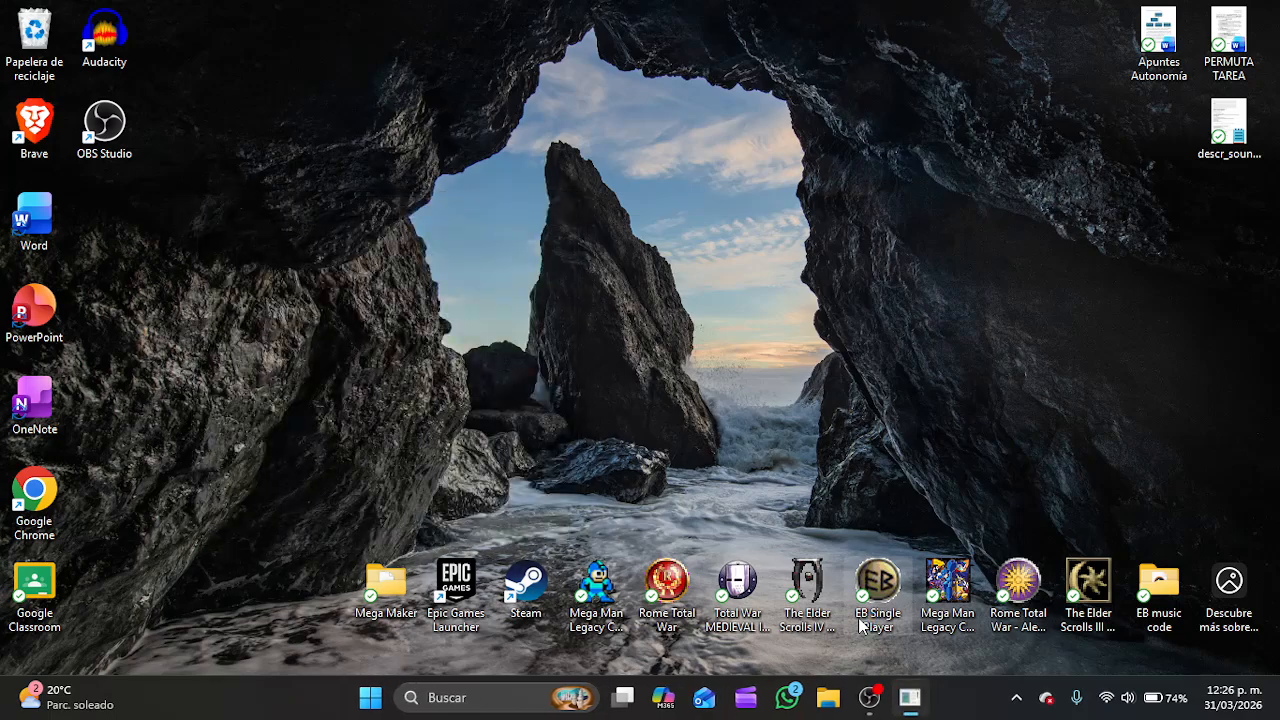